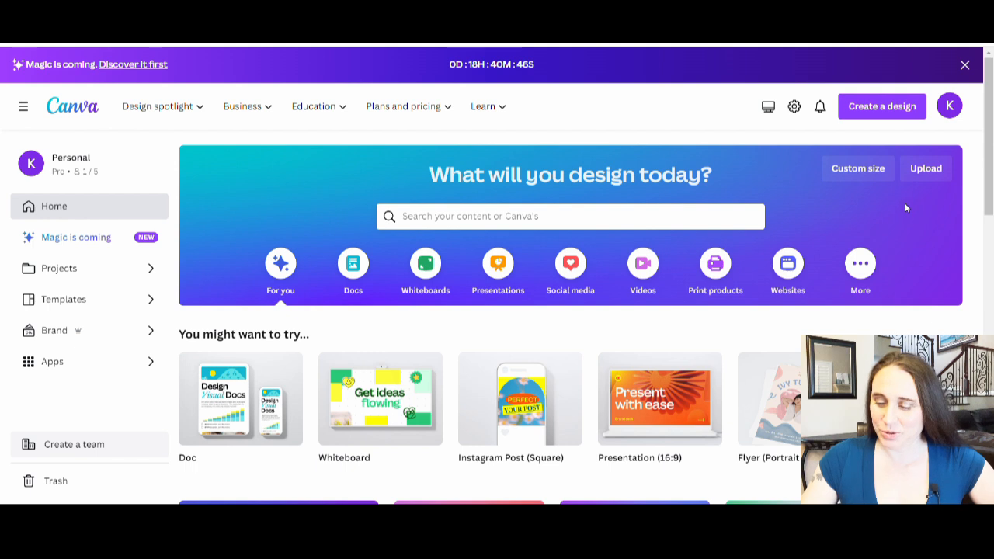
Create a blank 4500 × 5400 px design and set its page background to solid black
left_click(858, 170)
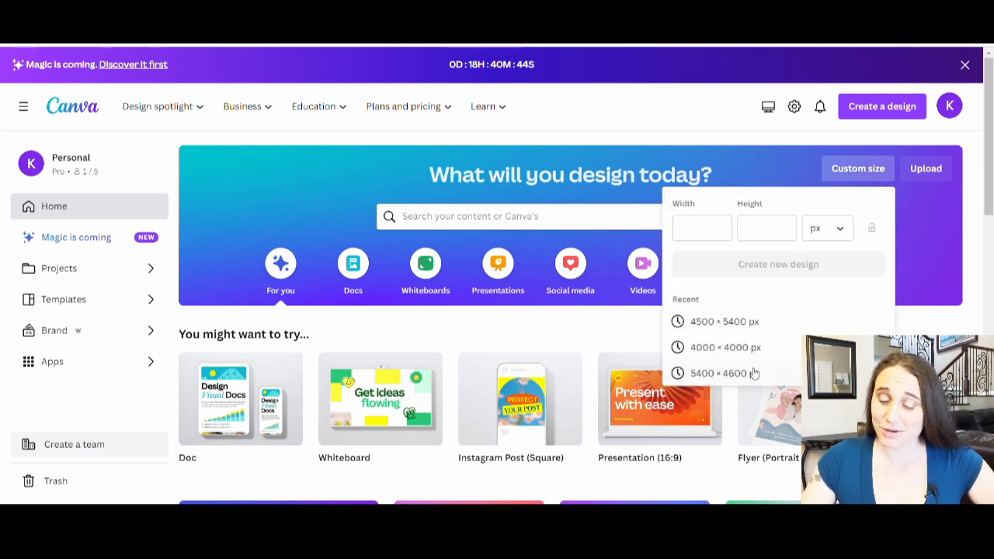
left_click(728, 323)
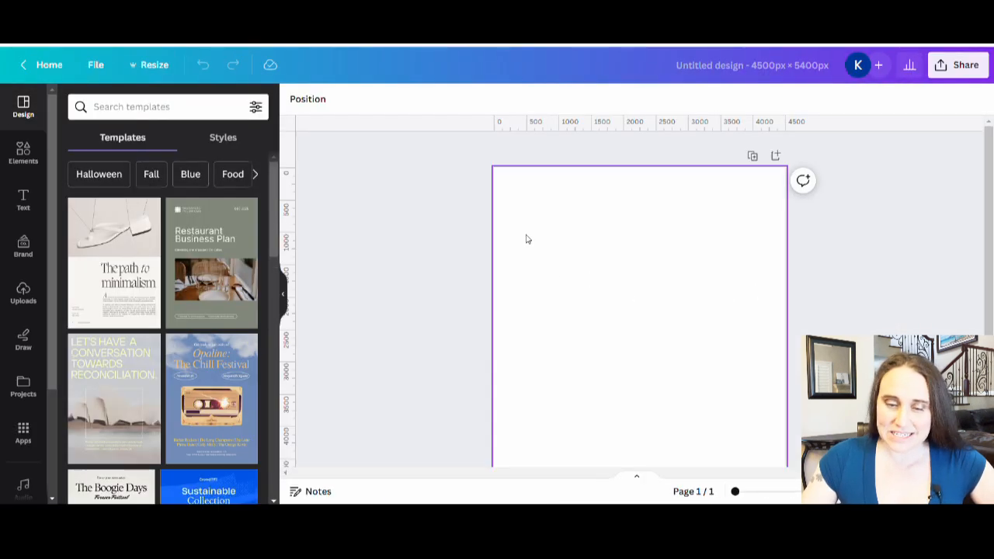
left_click(545, 240)
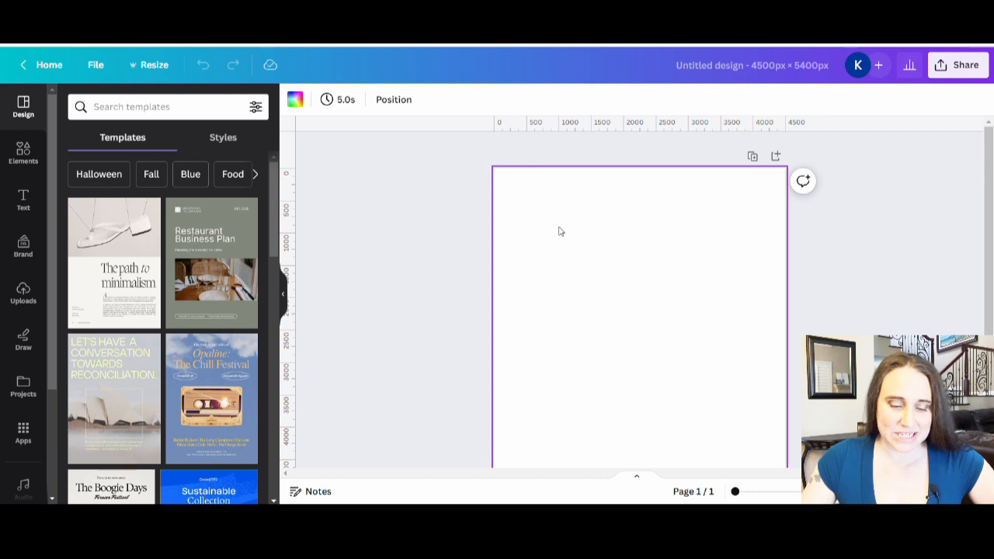
left_click(295, 100)
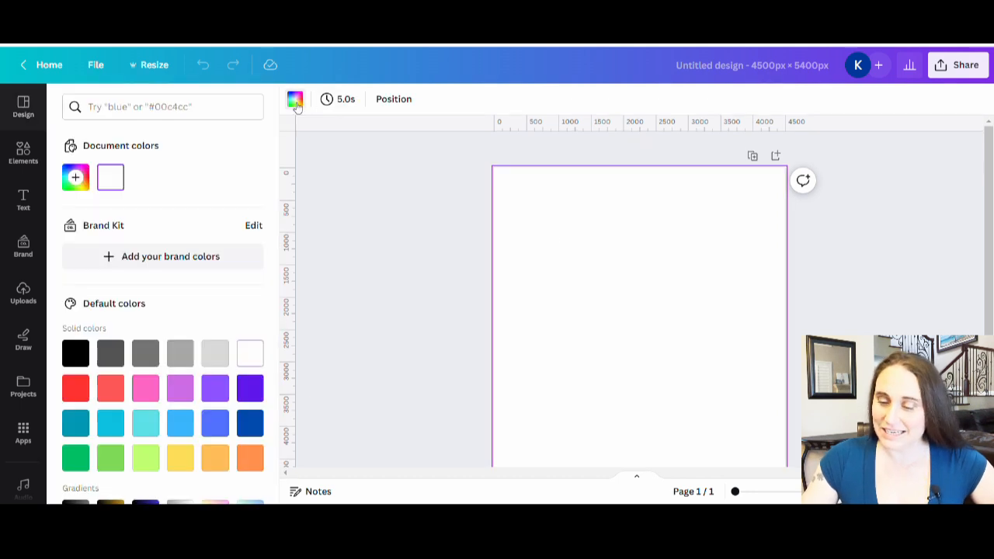
left_click(80, 358)
left_click(365, 267)
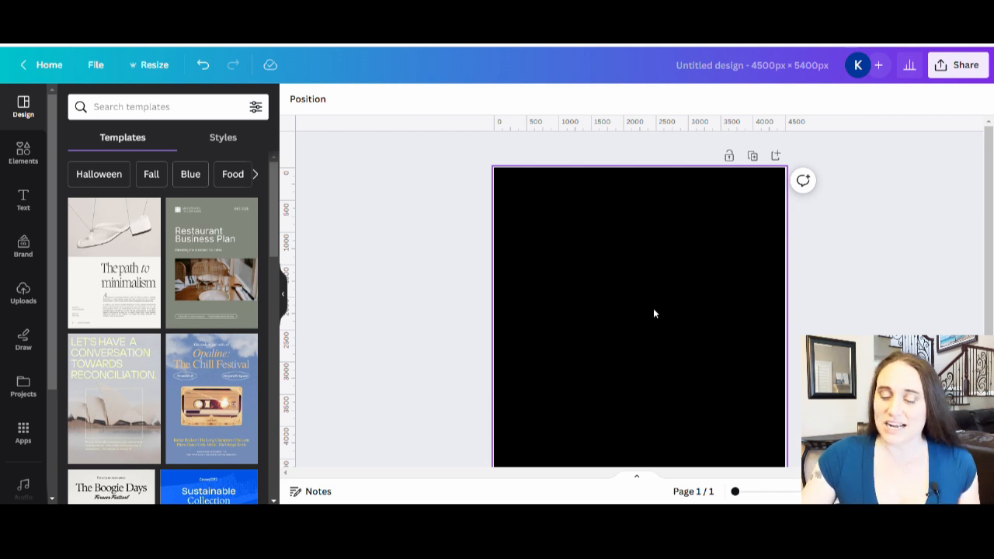
scroll(645, 354, "down", 1)
scroll(777, 309, "up", 1)
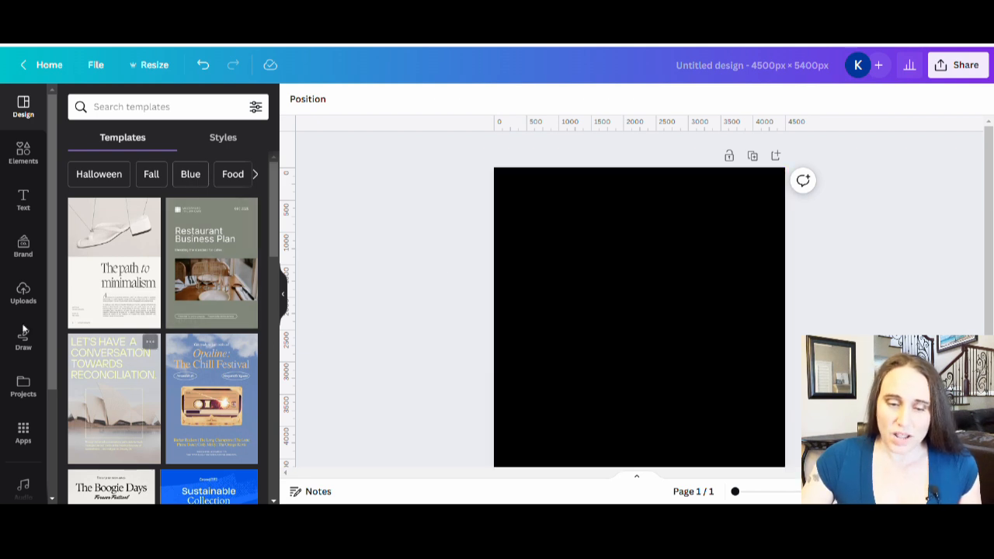
Search the elements for "circle outline" and show all matching graphics
left_click(23, 153)
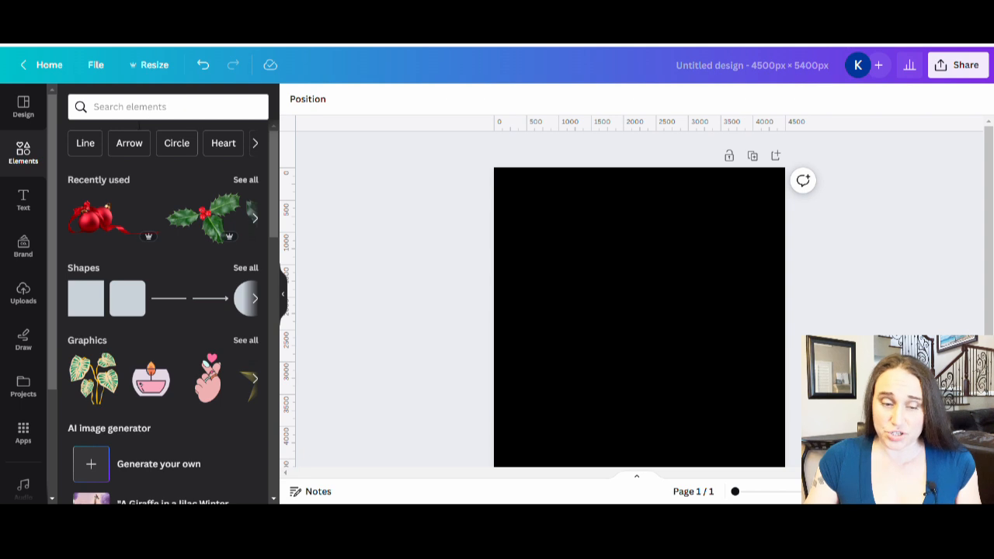
left_click(150, 110)
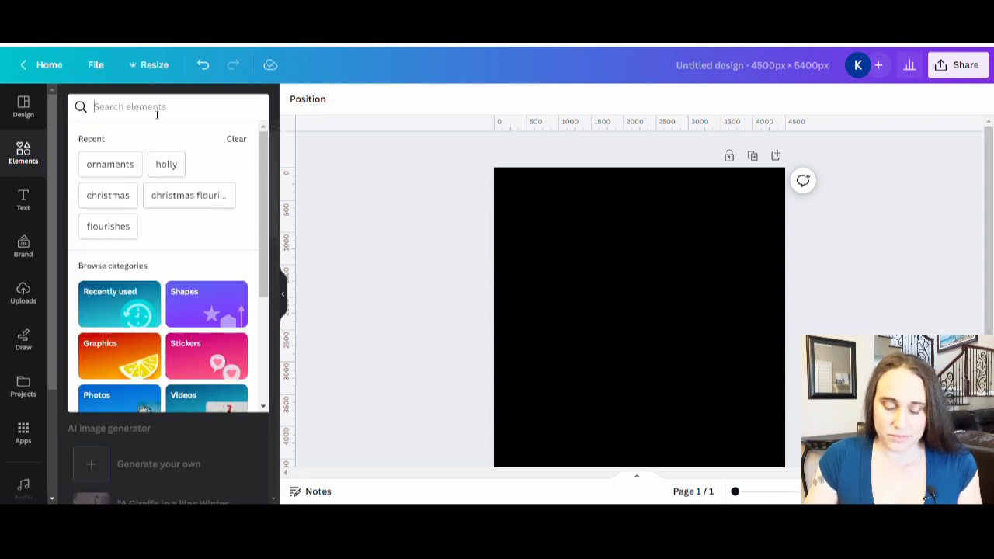
type("circle outline")
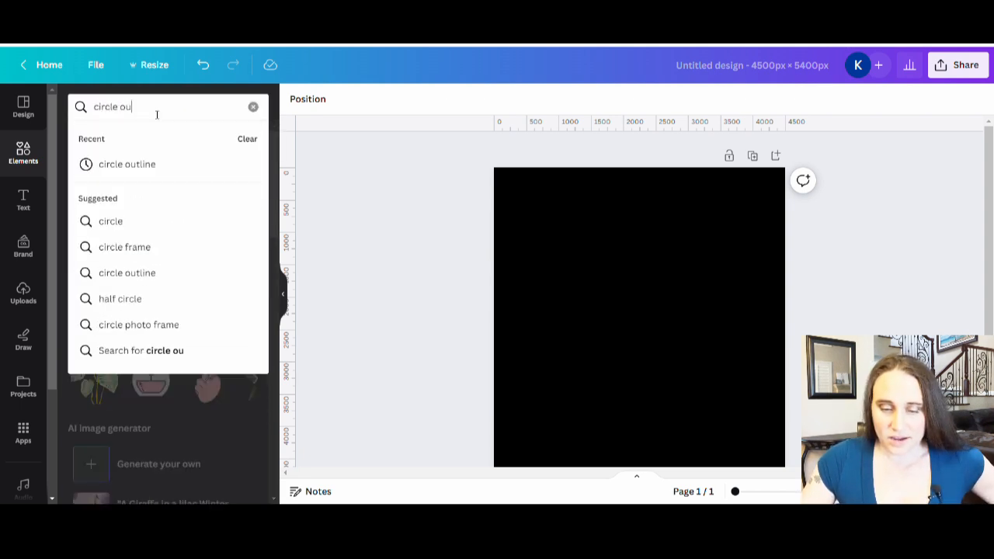
key("Return")
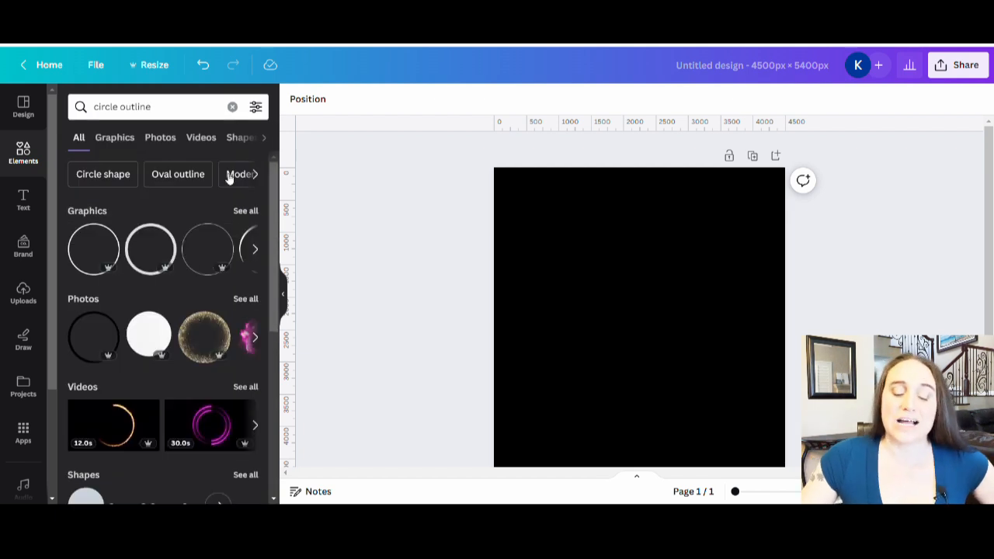
left_click(247, 212)
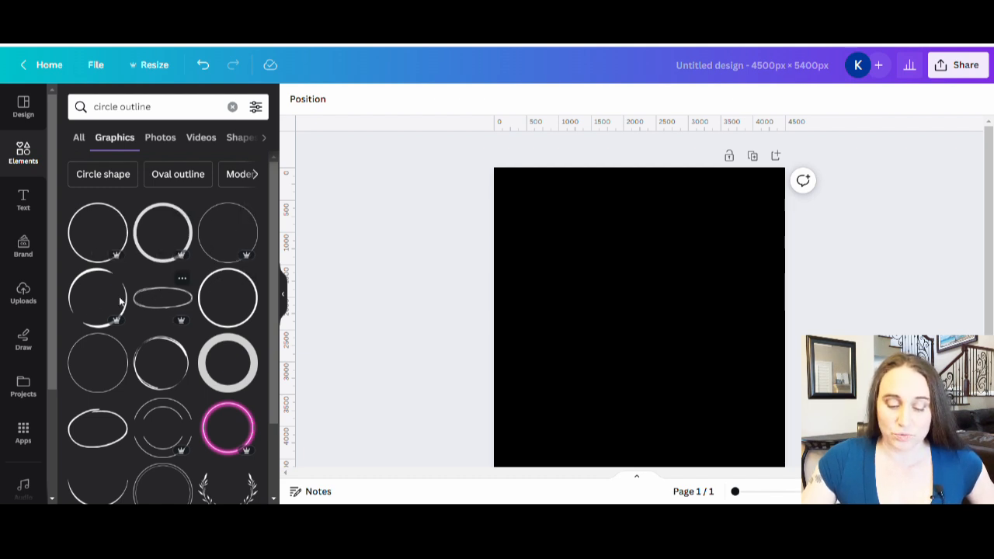
Find the teal-to-purple gradient circle outline among the graphics and add it to the page
scroll(91, 318, "down", 5)
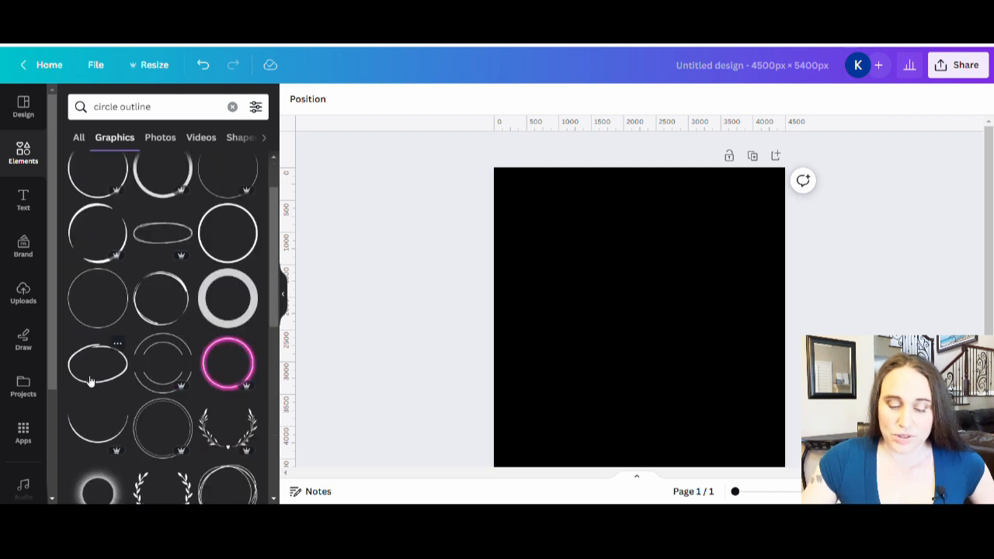
scroll(192, 248, "down", 2)
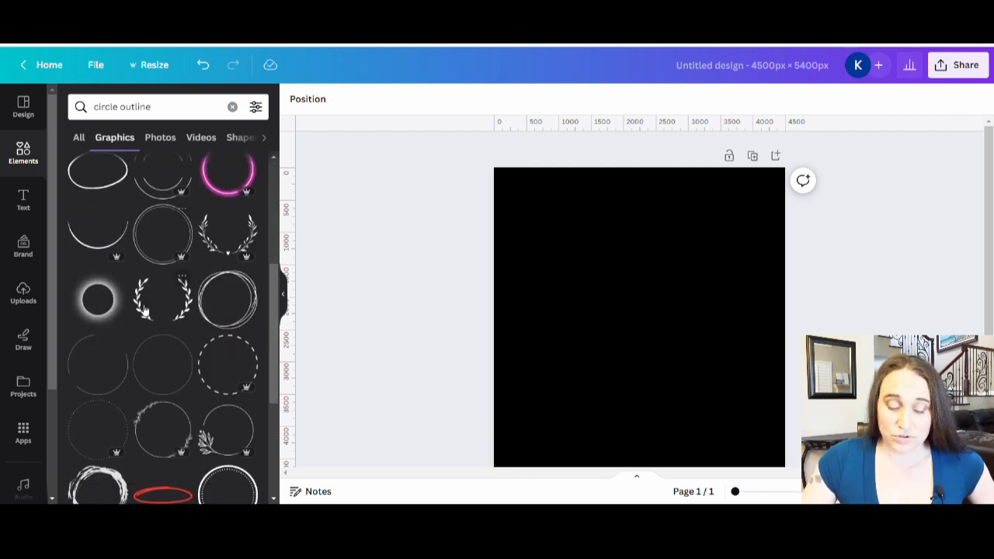
scroll(110, 387, "down", 3)
scroll(188, 377, "down", 2)
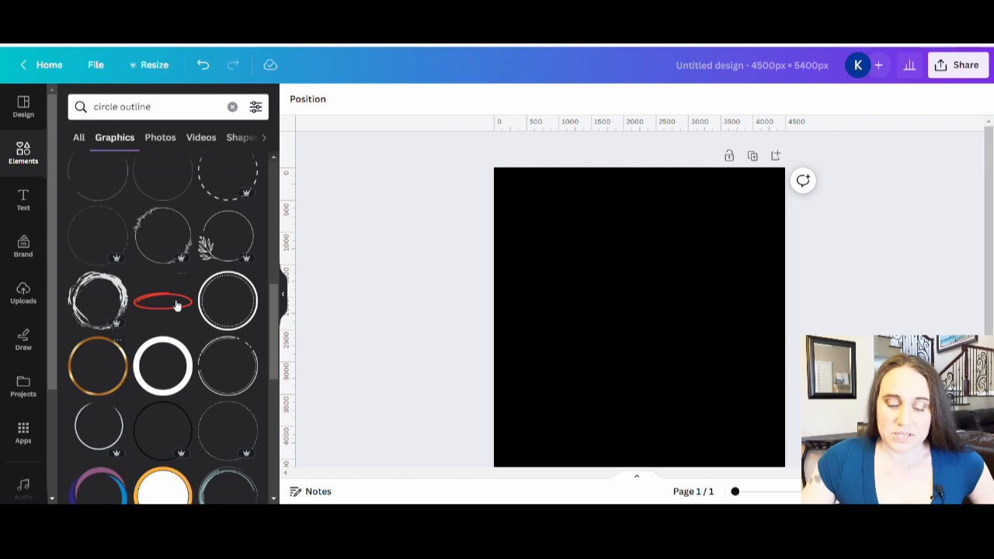
scroll(166, 348, "down", 1)
scroll(168, 347, "down", 2)
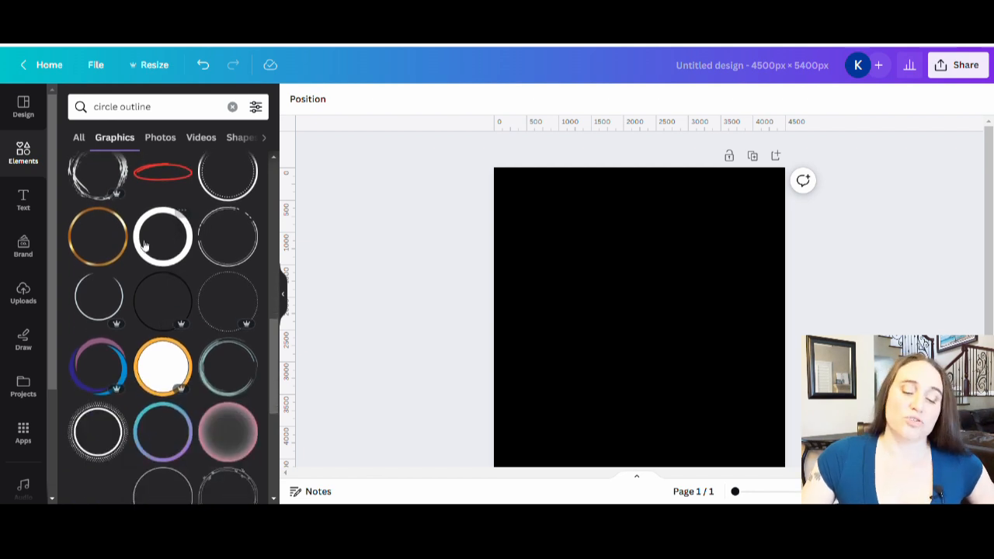
scroll(193, 240, "down", 1)
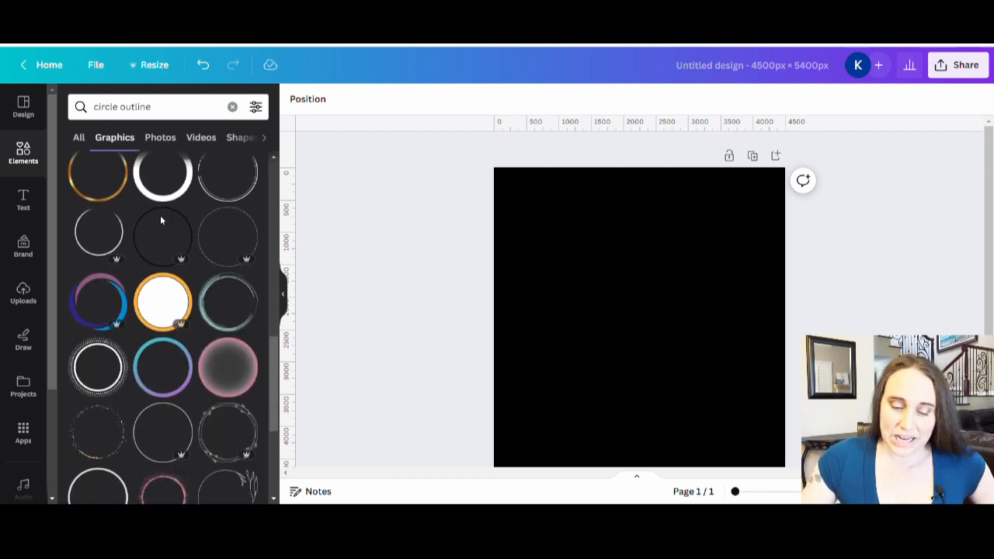
scroll(186, 318, "down", 1)
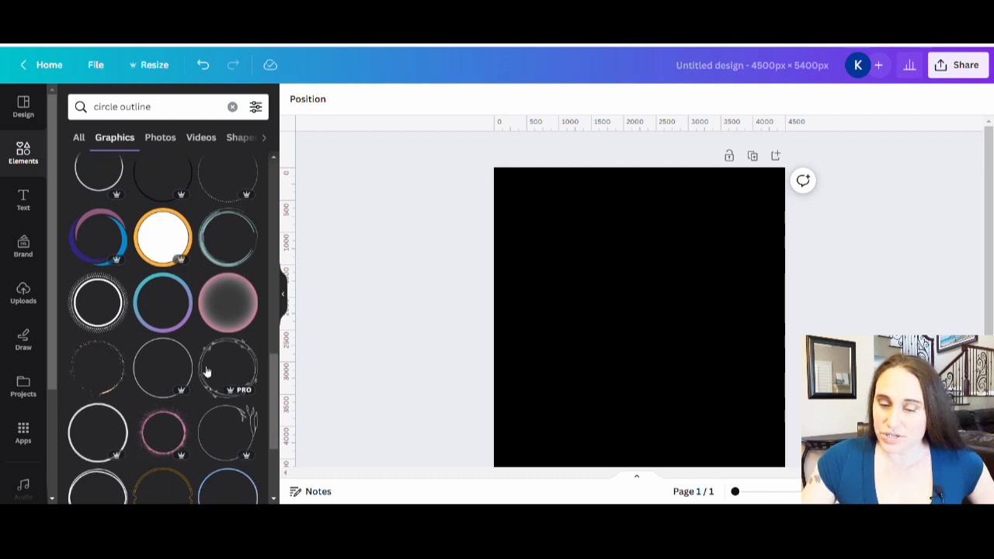
left_click(171, 321)
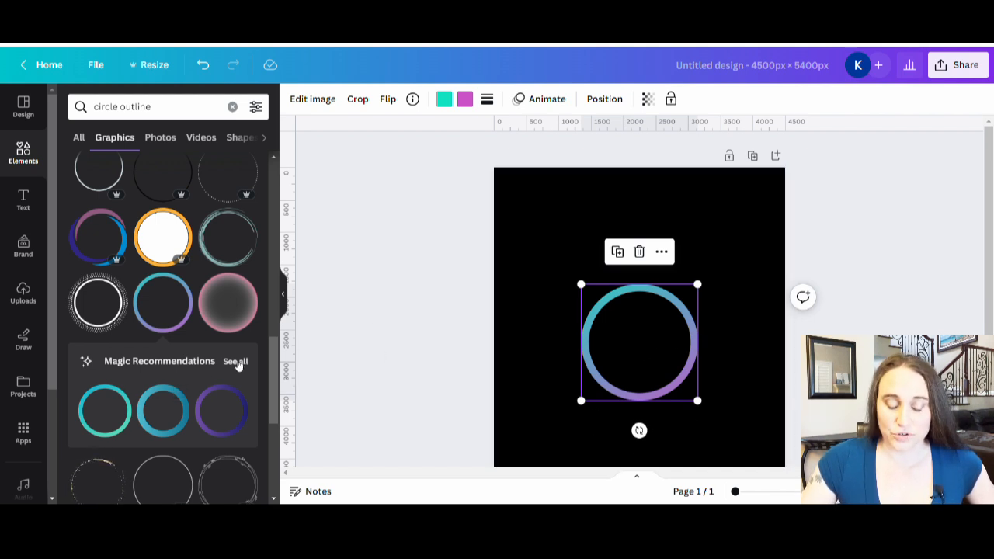
Add the purple-to-pink circle outline from the full list of similar recommendations and delete the teal-to-purple one
left_click(235, 362)
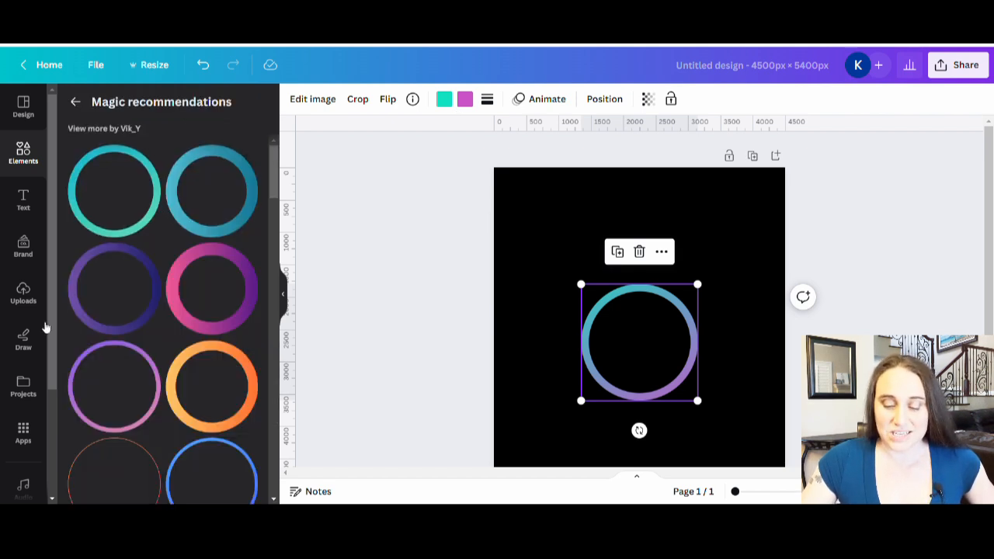
scroll(151, 286, "down", 1)
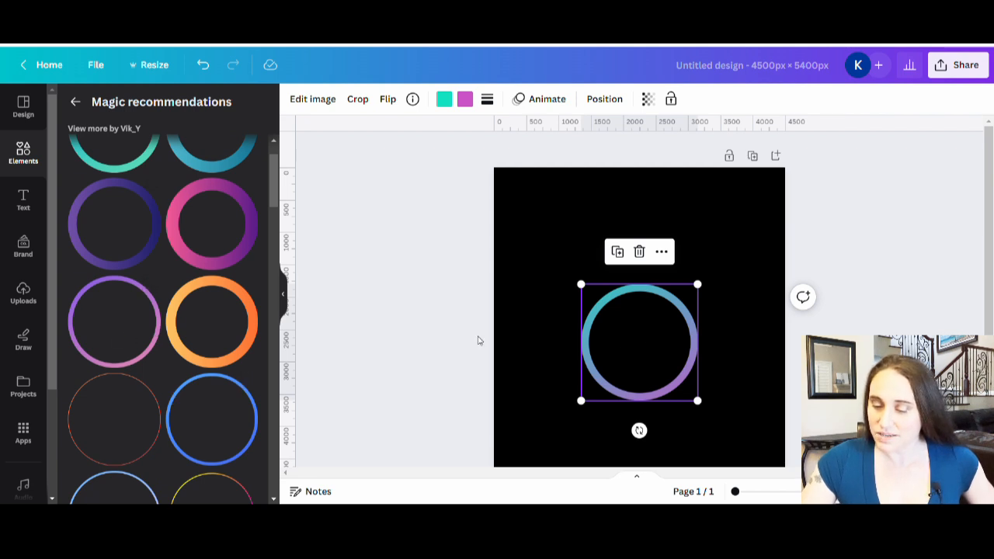
left_click(137, 329)
left_click_drag(660, 323, 584, 312)
left_click(697, 303)
key("Delete")
Try out the thin pink-to-purple circle outline from the recommendations on the page and remove it again
scroll(163, 283, "down", 5)
scroll(164, 285, "down", 3)
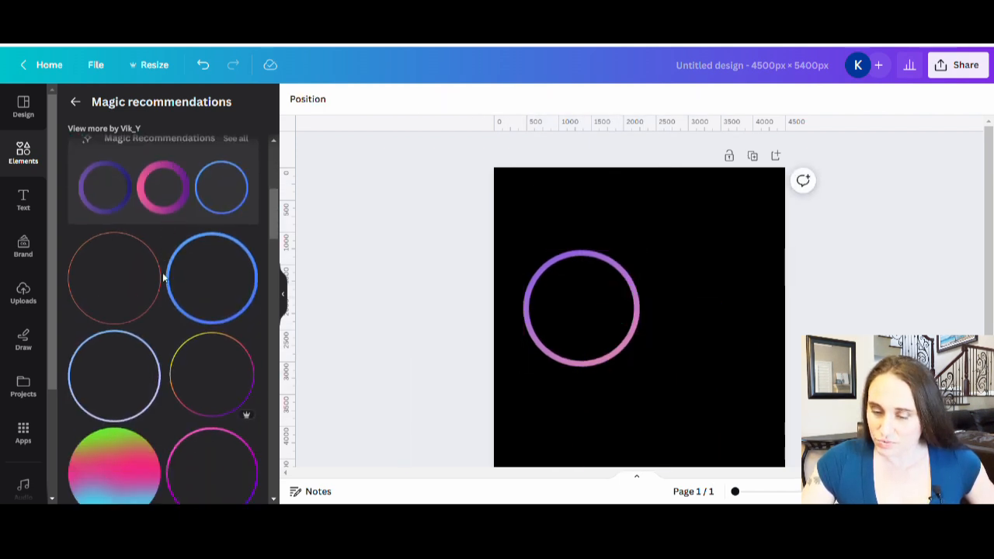
left_click(213, 406)
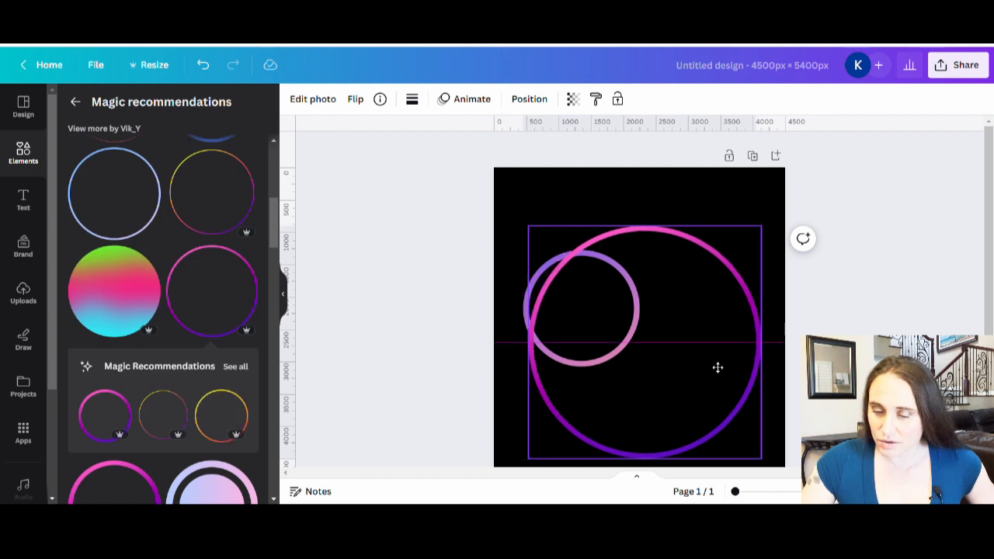
left_click_drag(598, 333, 286, 402)
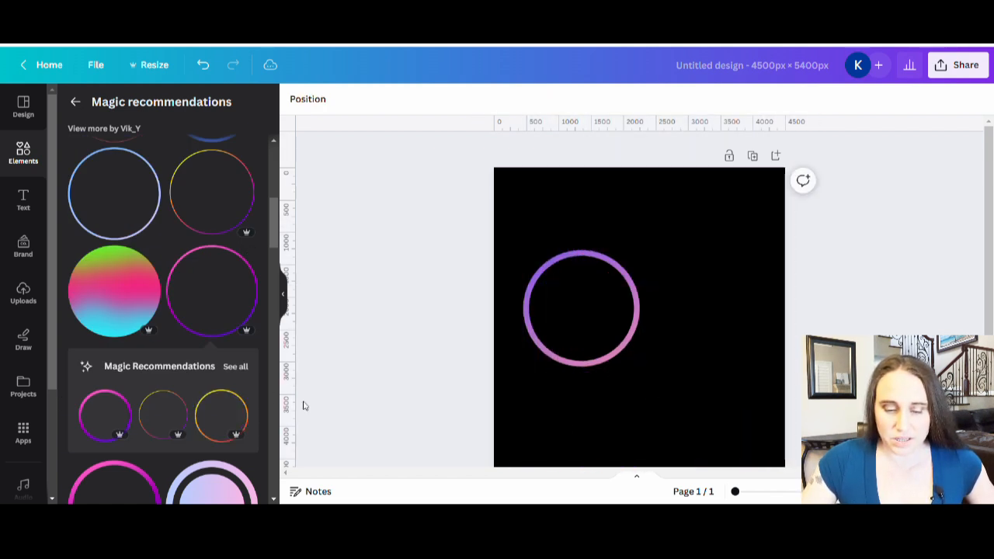
scroll(195, 280, "down", 5)
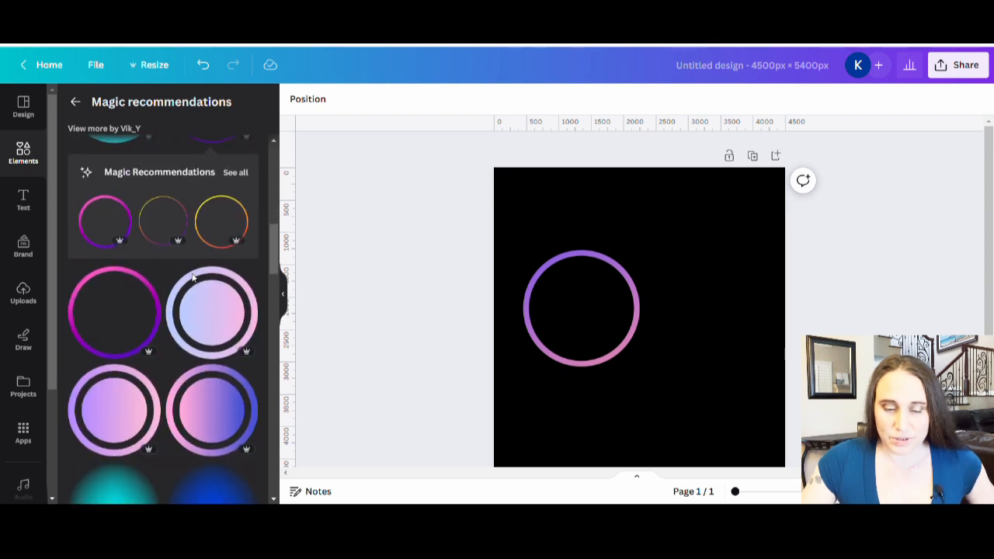
scroll(199, 278, "down", 4)
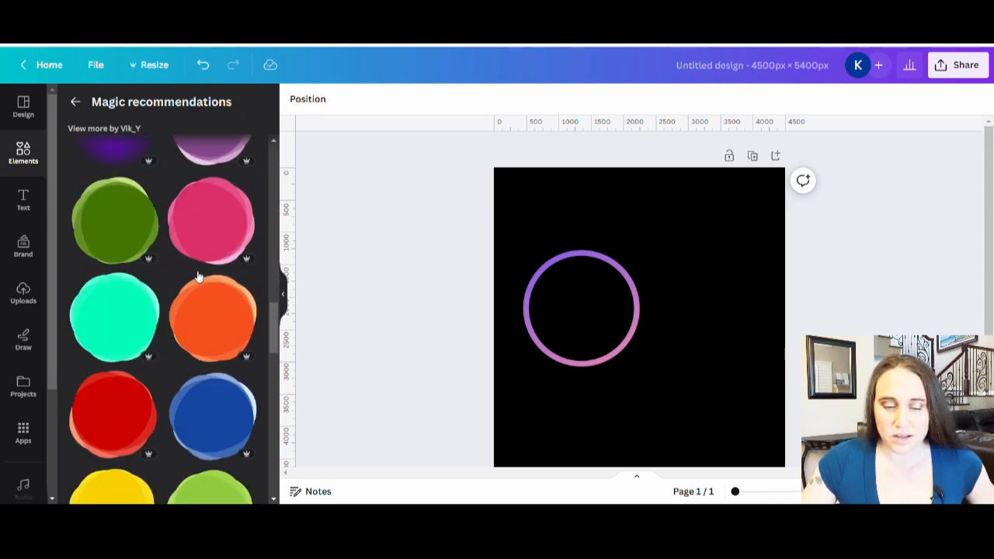
scroll(200, 278, "up", 10)
scroll(207, 292, "up", 4)
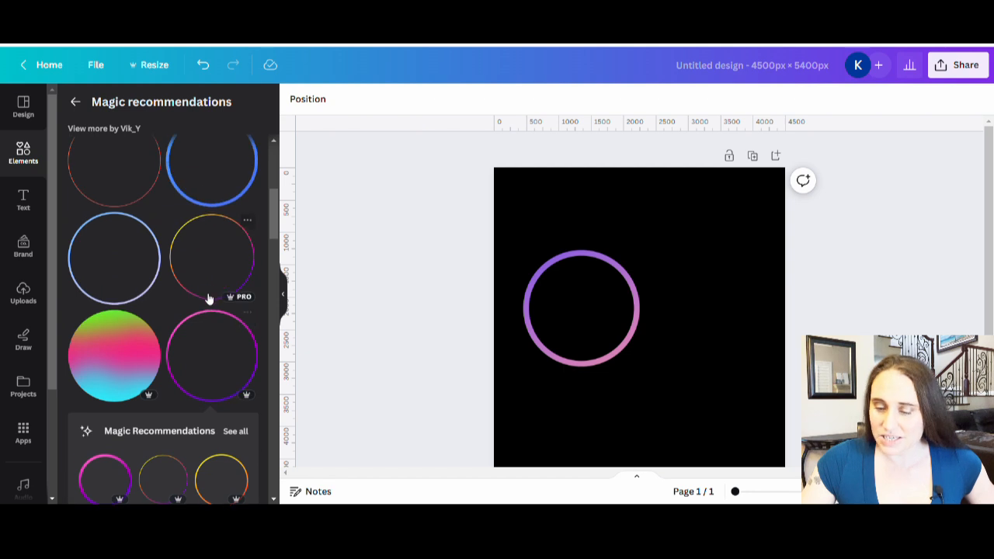
scroll(225, 346, "up", 2)
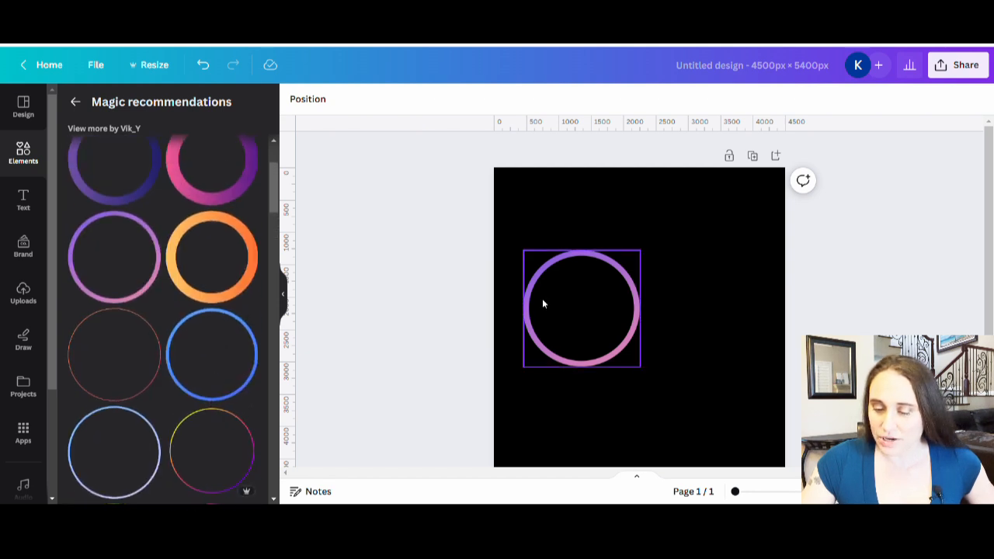
Enlarge the purple-to-pink circle outline to about 3900 px across and center it horizontally on the page
left_click(575, 295)
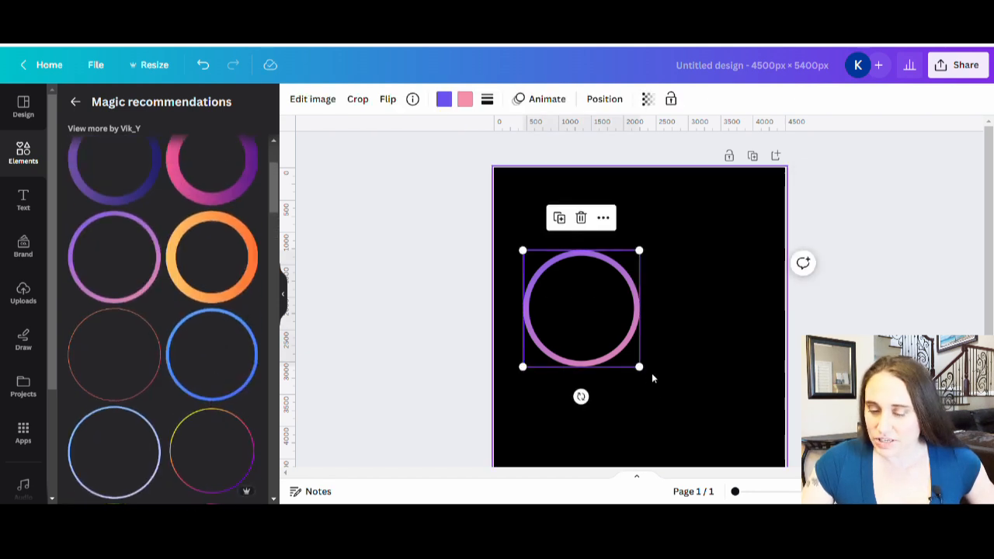
left_click_drag(639, 367, 777, 481)
left_click_drag(699, 376, 694, 368)
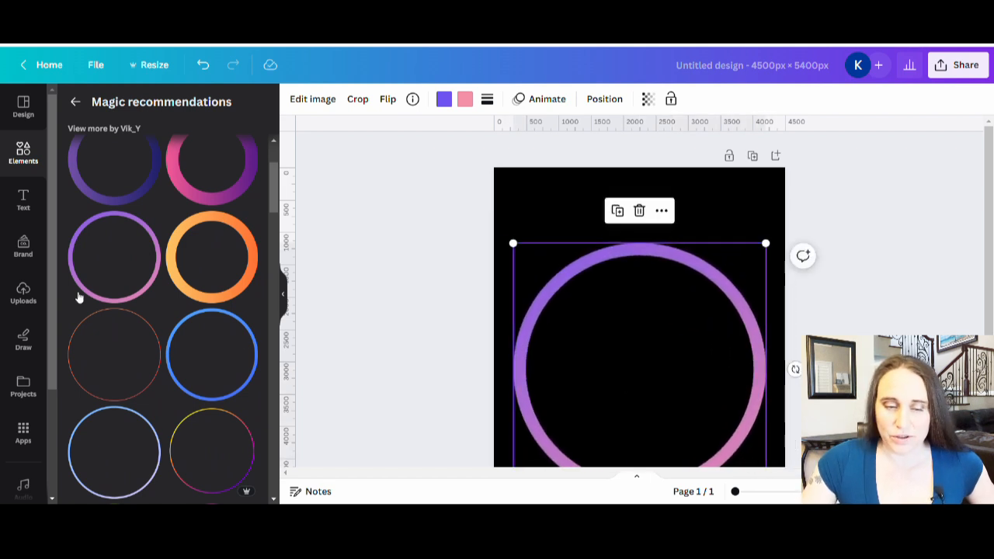
Add the thin blue-to-lavender circle outline from the full collection of recently used elements to the page
scroll(106, 306, "up", 2)
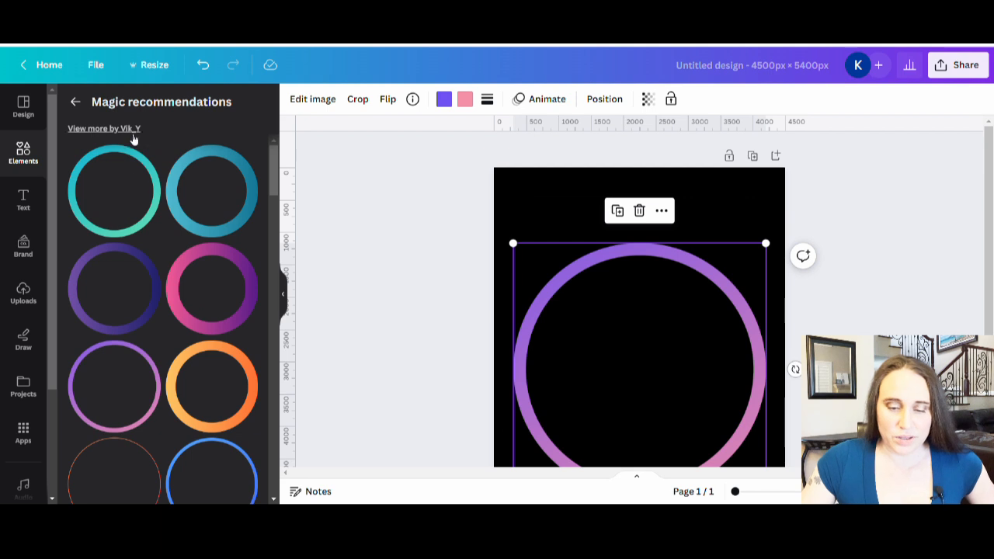
left_click(76, 102)
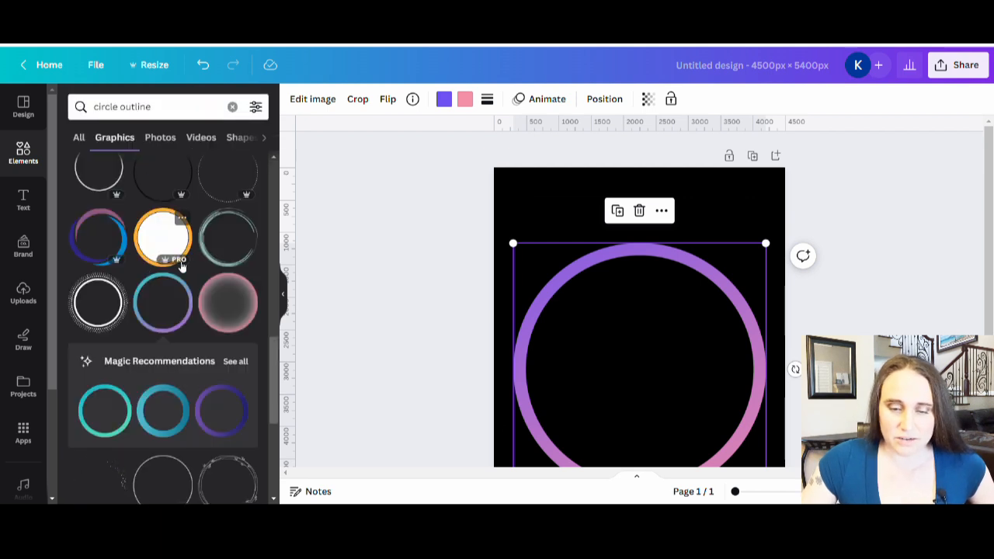
scroll(118, 172, "up", 2)
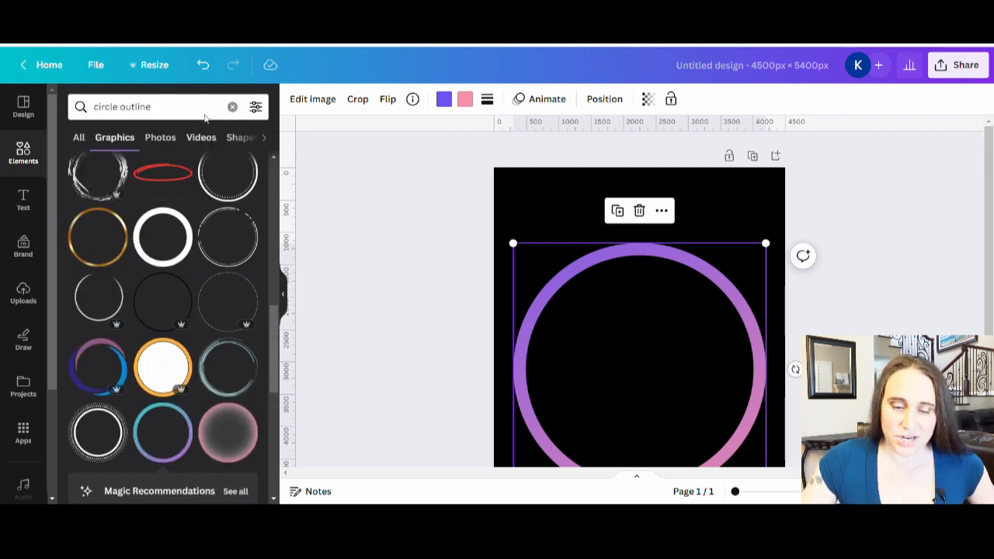
left_click(232, 106)
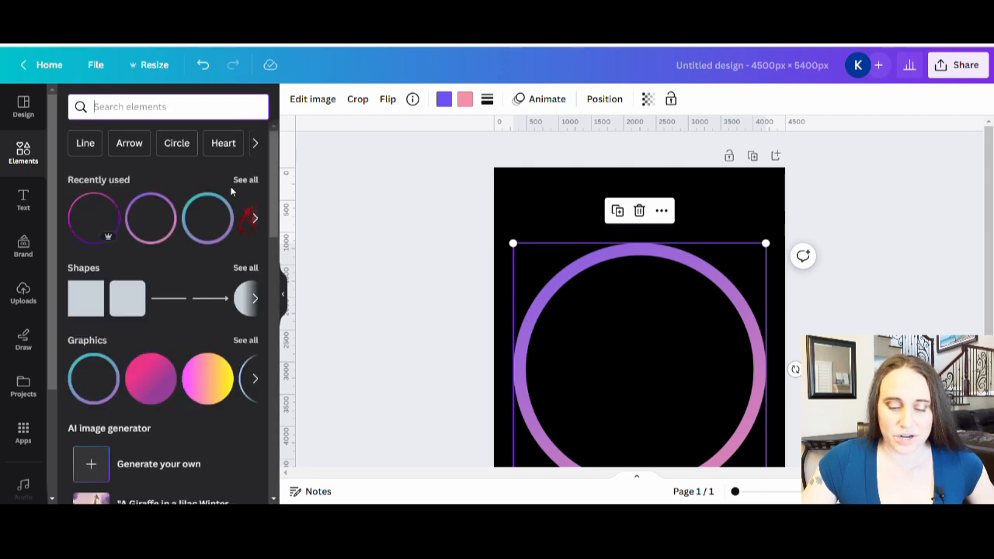
left_click(241, 180)
scroll(194, 250, "down", 5)
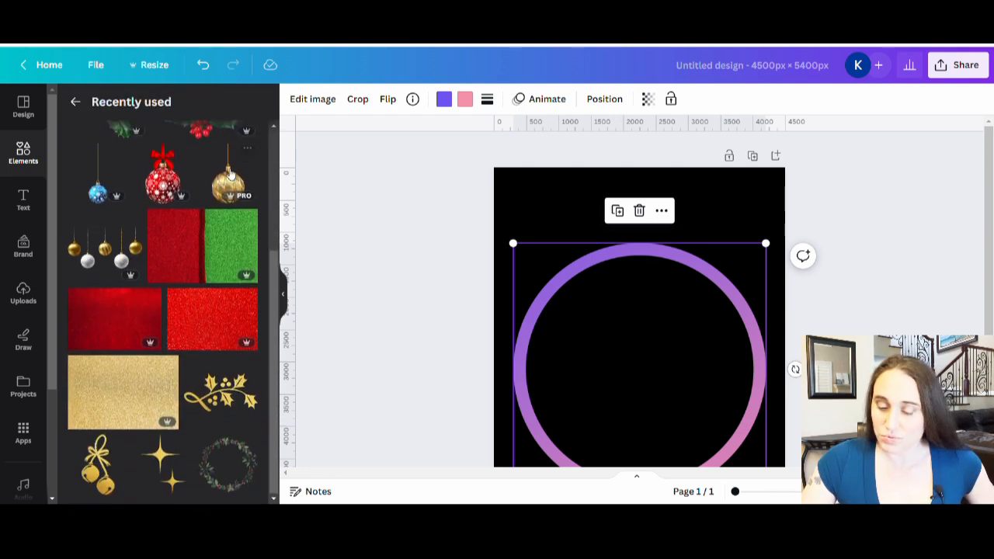
scroll(194, 250, "down", 4)
left_click(82, 275)
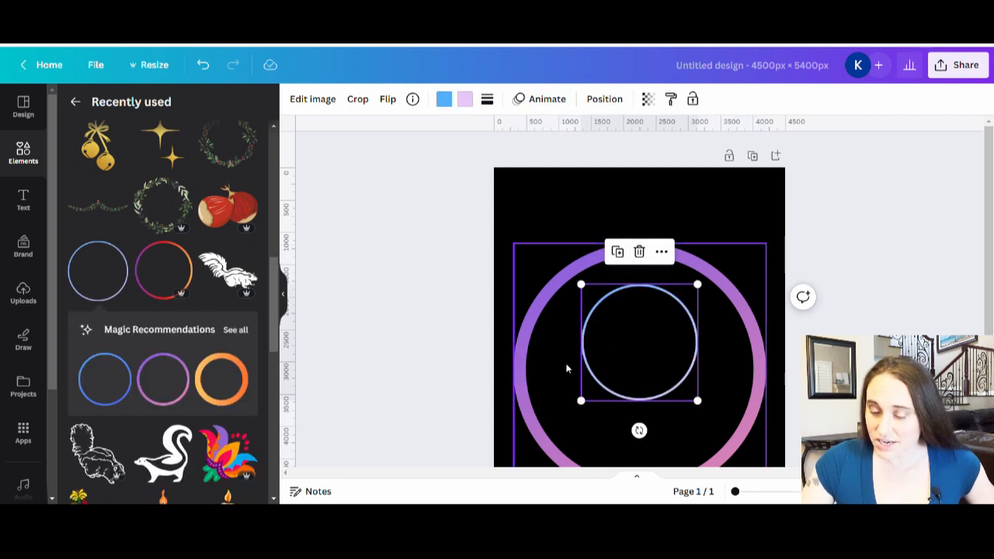
Enlarge the thin blue-to-lavender circle outline to about 3700 px across over the larger circle
left_click_drag(699, 285, 820, 163)
left_click_drag(625, 365, 569, 404)
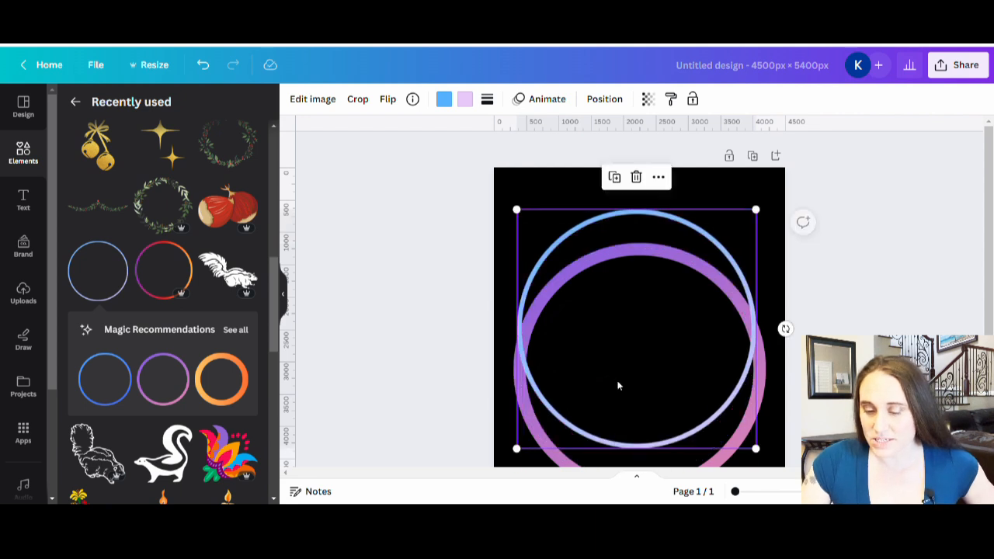
Delete the thick purple-to-pink circle outline and center the thin blue-to-lavender one on the page
scroll(689, 403, "down", 1)
left_click(694, 415)
key("Delete")
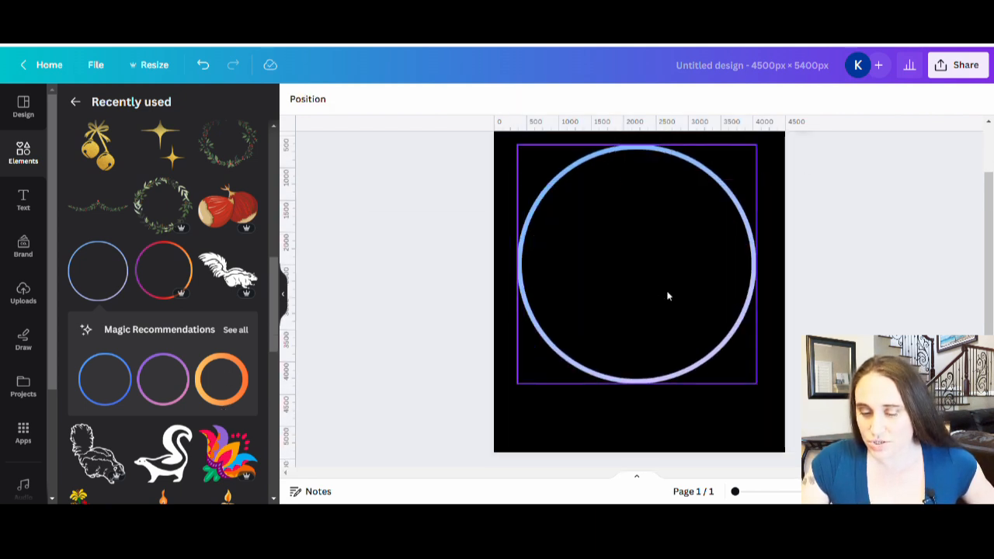
left_click(644, 288)
left_click_drag(644, 288, 652, 305)
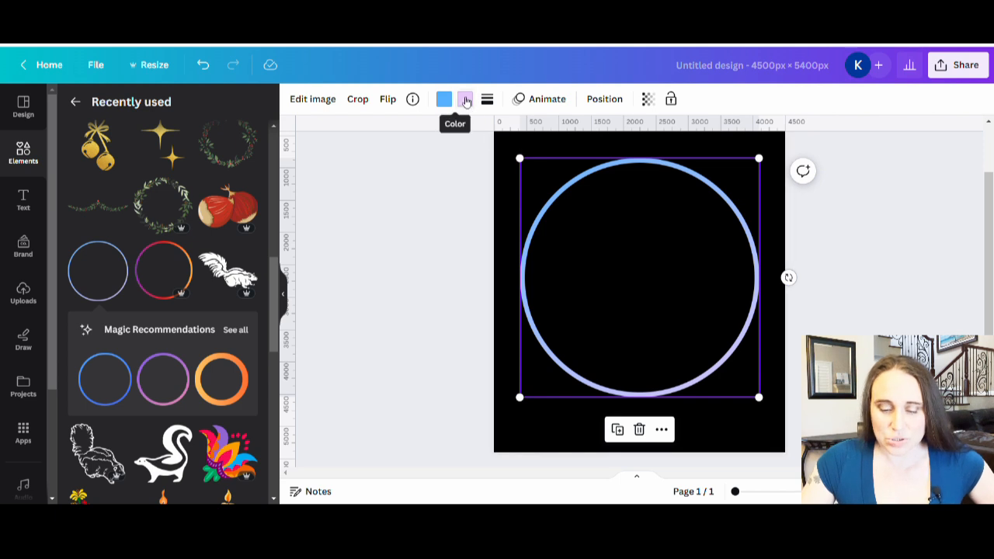
Recolor the circle outline's gradient, replacing the lavender with white and the blue with custom red #D60808
left_click(466, 102)
left_click(253, 355)
left_click(454, 98)
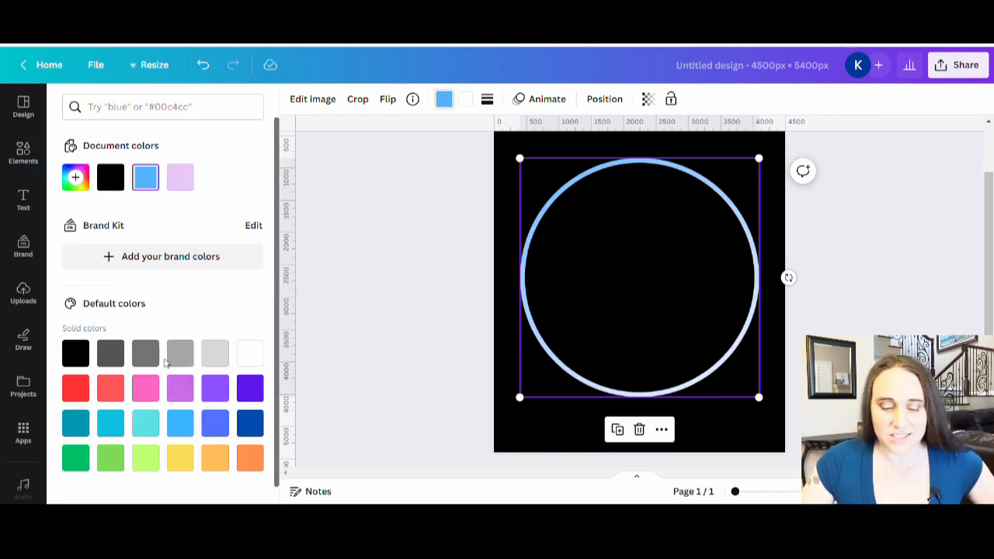
left_click(73, 384)
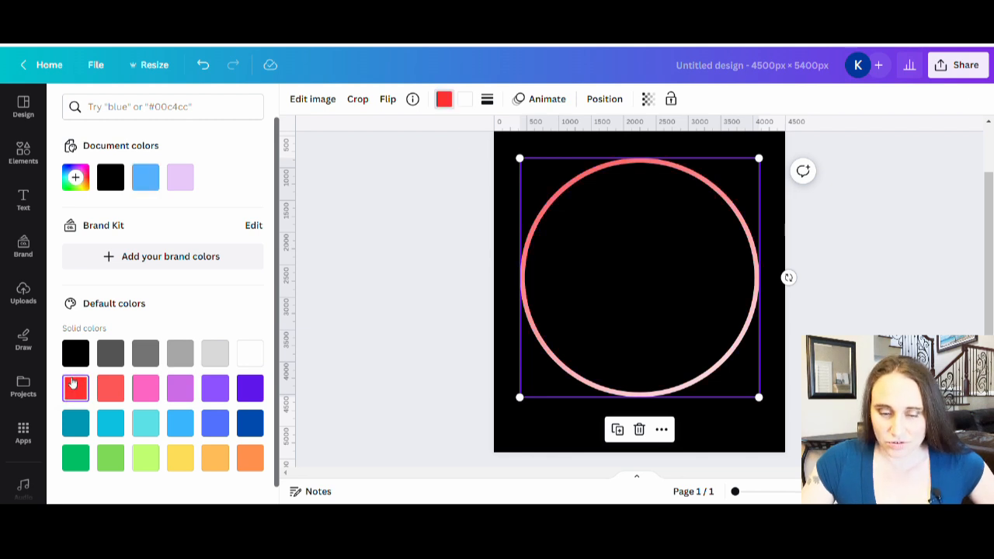
left_click(74, 179)
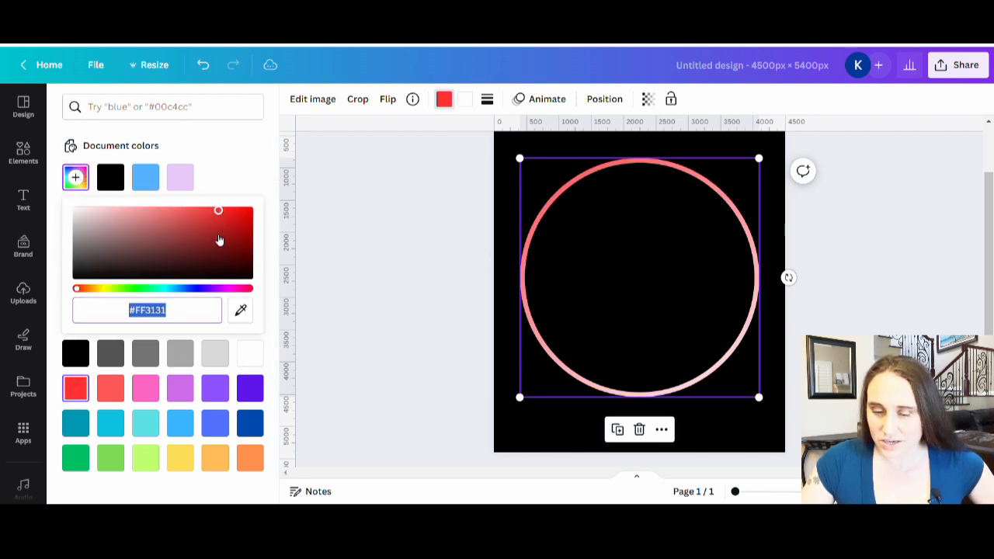
left_click(222, 228)
left_click_drag(231, 228, 237, 224)
mouse_move(238, 227)
left_mouse_down()
mouse_move(235, 218)
mouse_move(246, 230)
mouse_move(249, 220)
left_mouse_up()
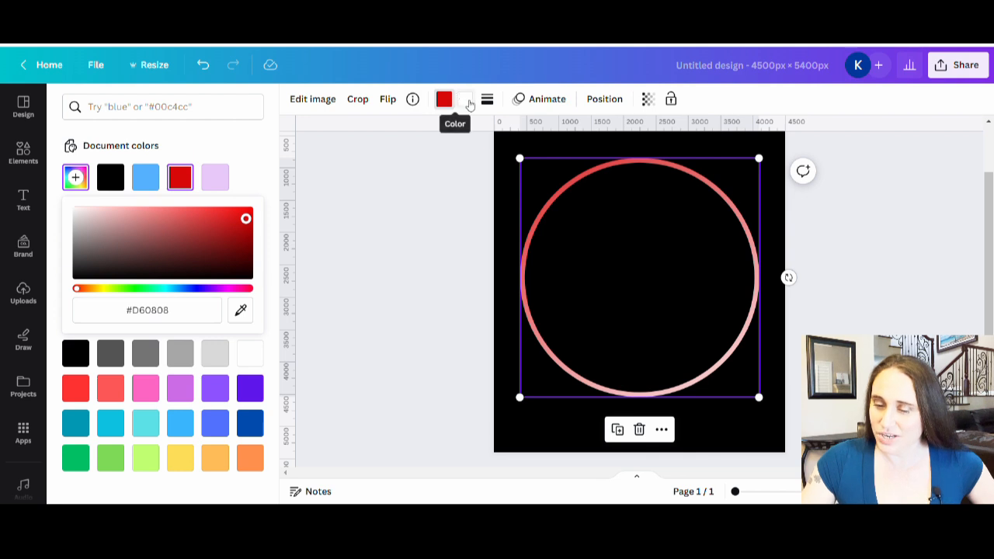
Try green as the second color of the circle's gradient and set it back to white
left_click(464, 98)
left_click(81, 459)
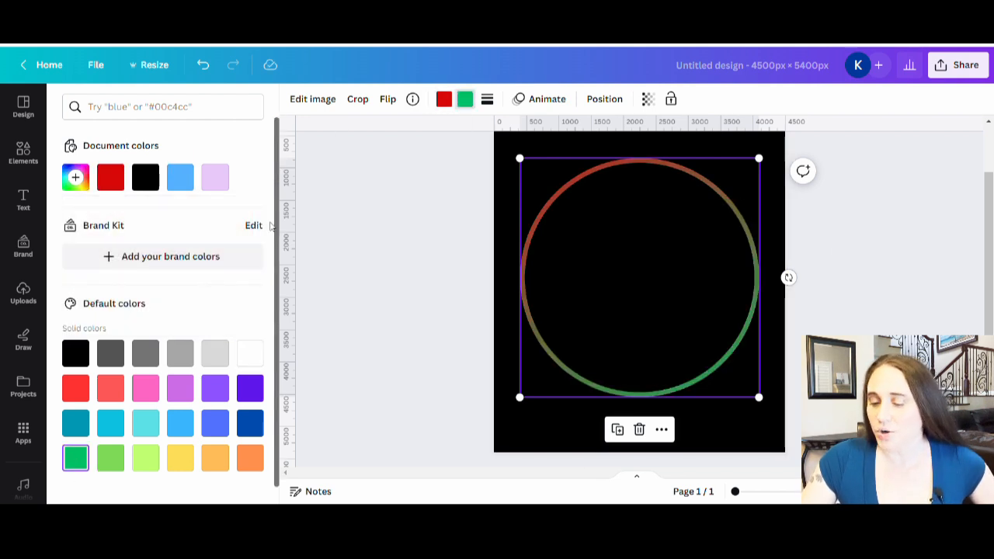
left_click(250, 354)
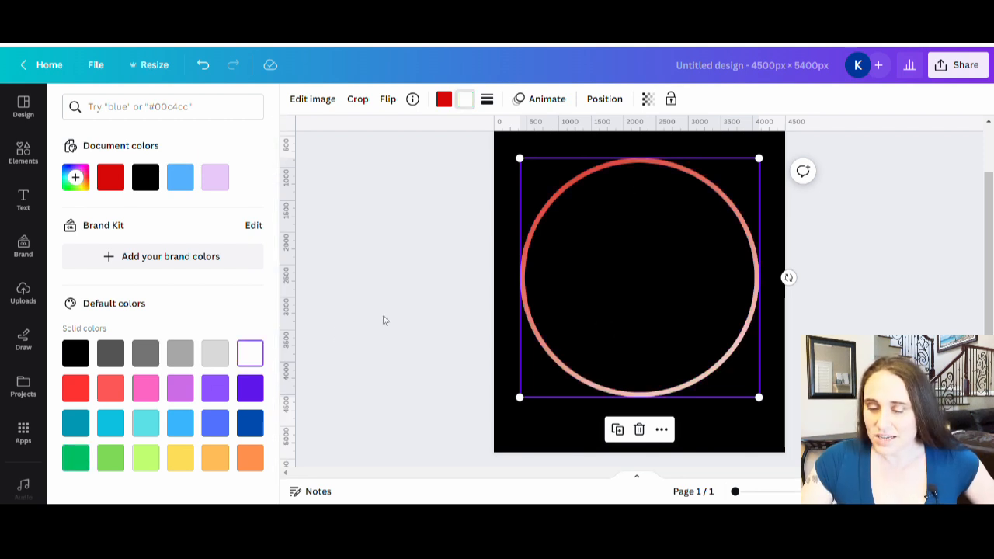
left_click(384, 320)
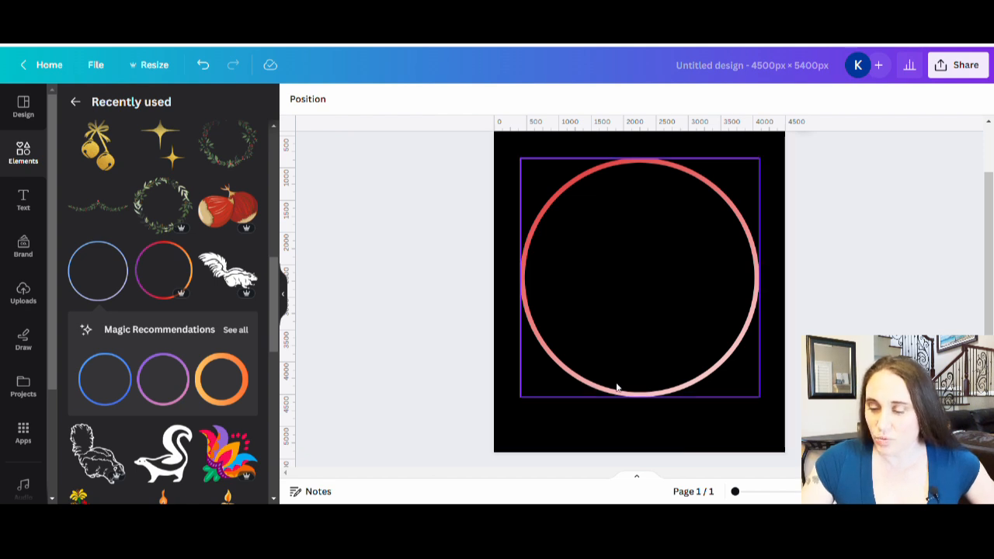
Rotate the red-to-white circle outline counterclockwise by about 20 degrees and keep it centered on the page
left_click(710, 299)
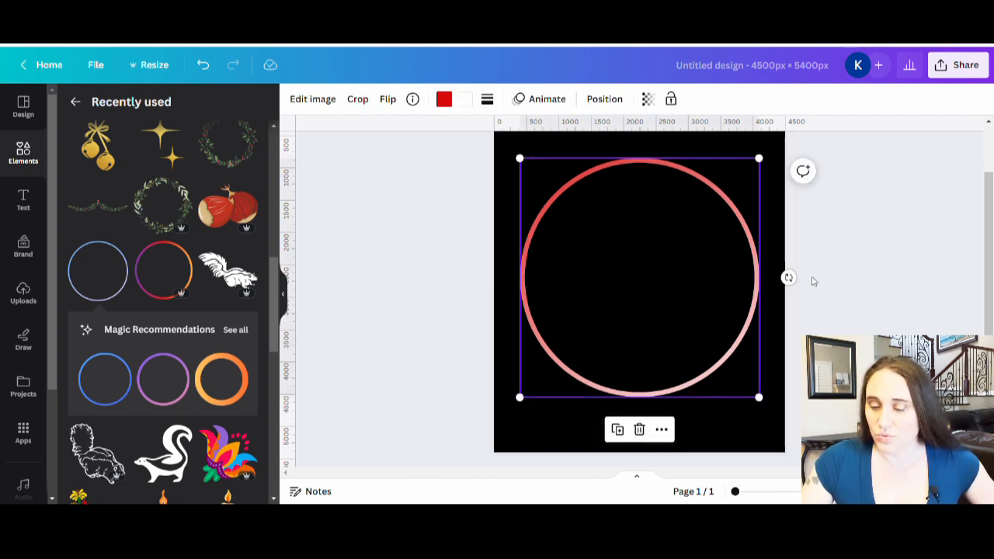
left_click_drag(789, 278, 807, 224)
left_click(888, 278)
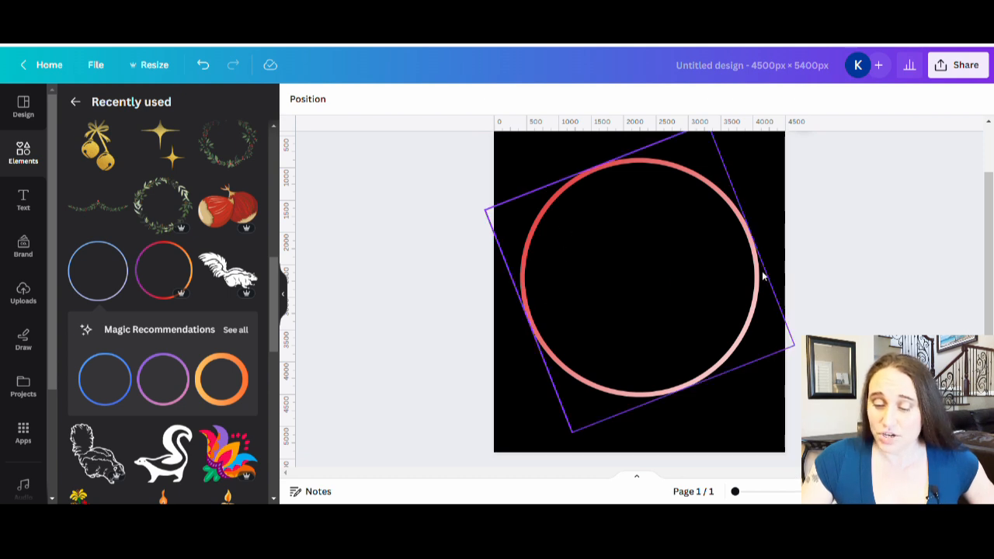
left_click_drag(657, 277, 661, 284)
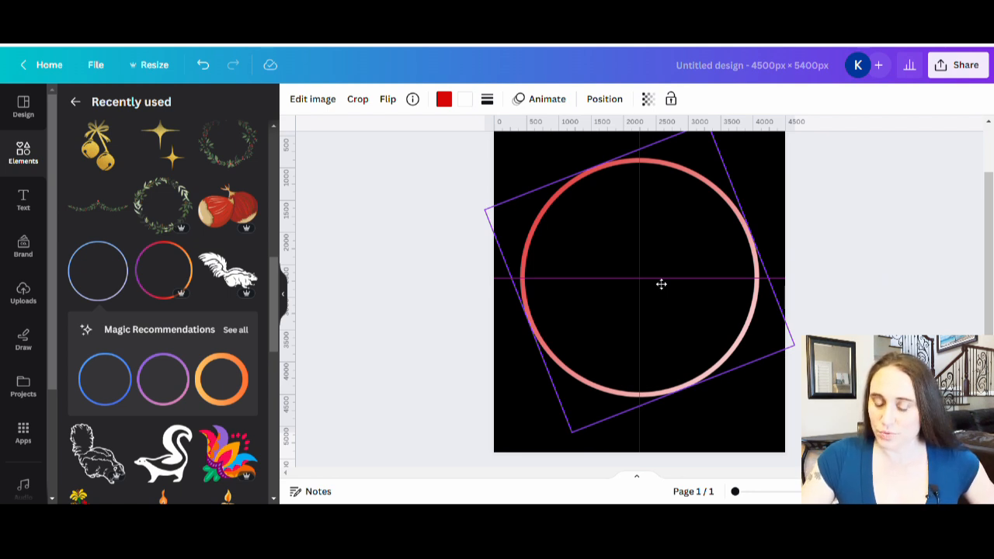
left_click_drag(661, 284, 657, 282)
left_click(864, 225)
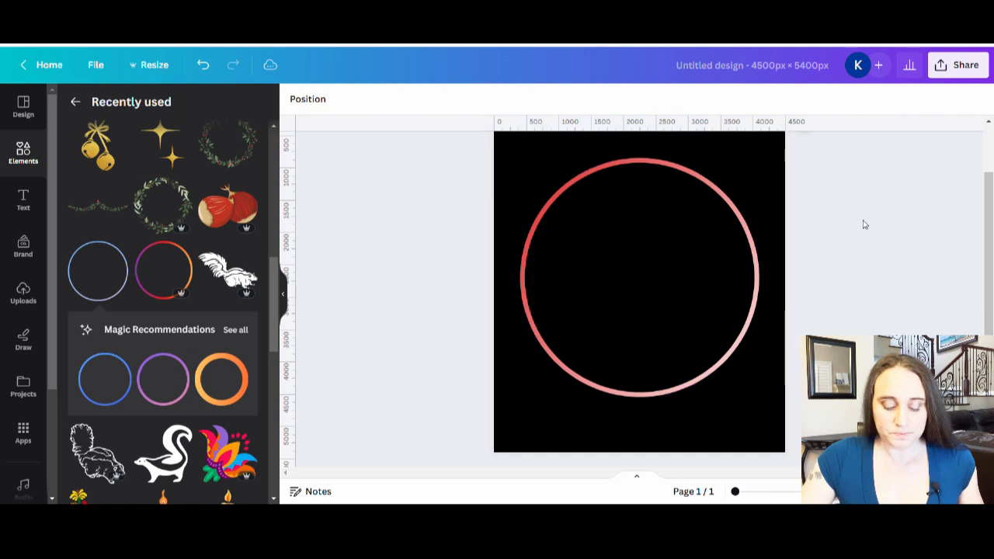
Duplicate the red-to-white circle outline and align the copy exactly over the original
left_click(641, 300)
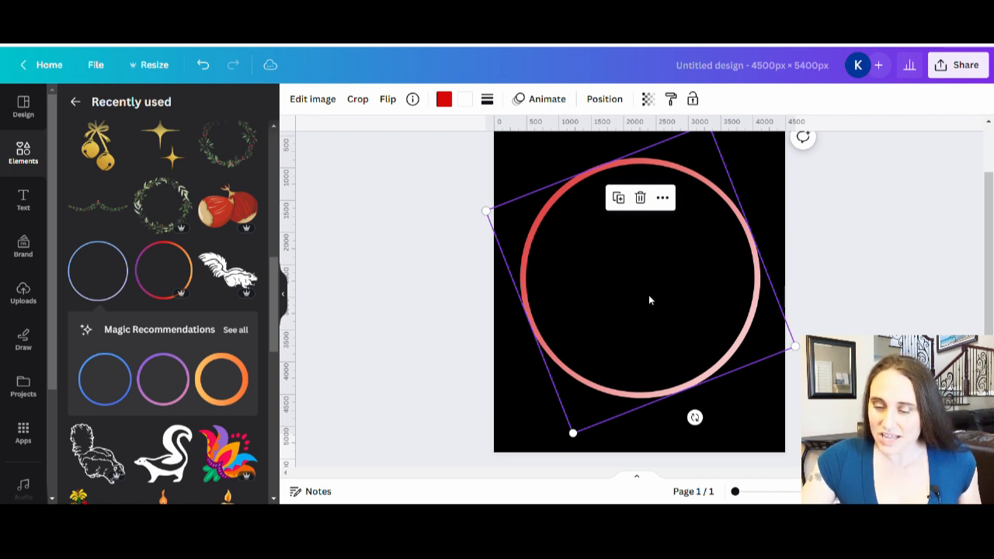
left_click_drag(650, 299, 650, 300)
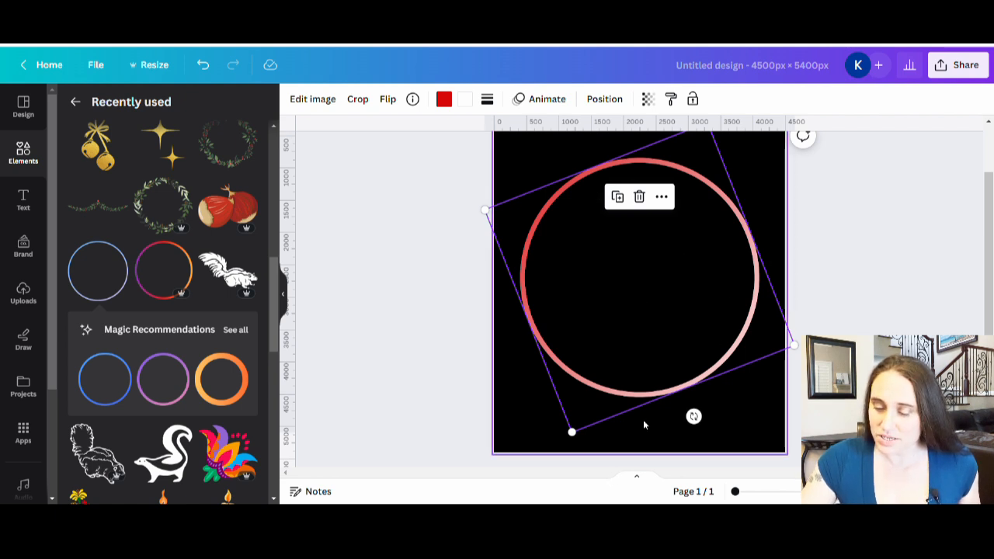
Rotate both overlapping circle outlines back to an upright 0-degree orientation
scroll(658, 341, "down", 1)
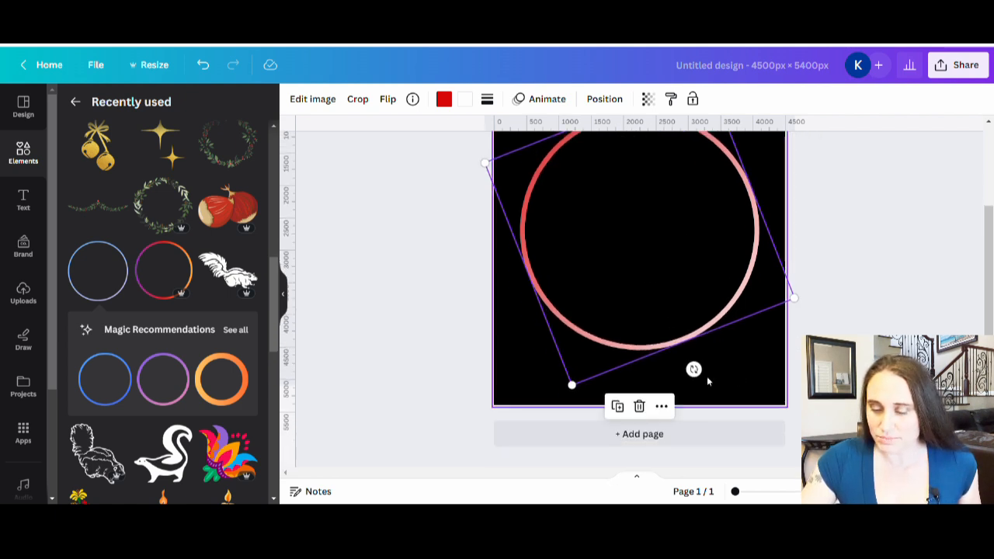
left_click_drag(702, 381, 648, 380)
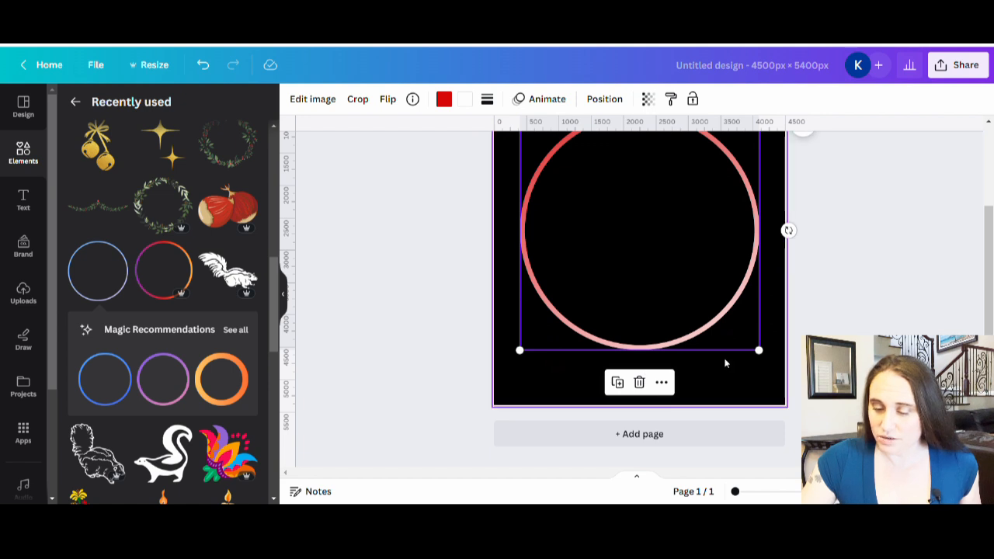
left_click(776, 278)
left_click_drag(694, 370, 641, 381)
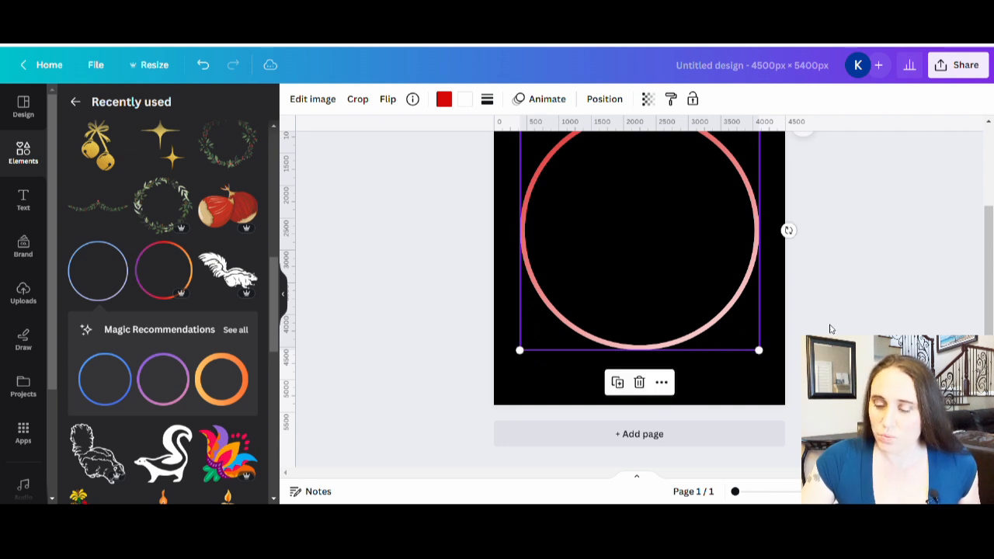
left_click(851, 312)
Crop about the top third off one of the two overlapping circle outlines
scroll(721, 329, "up", 1)
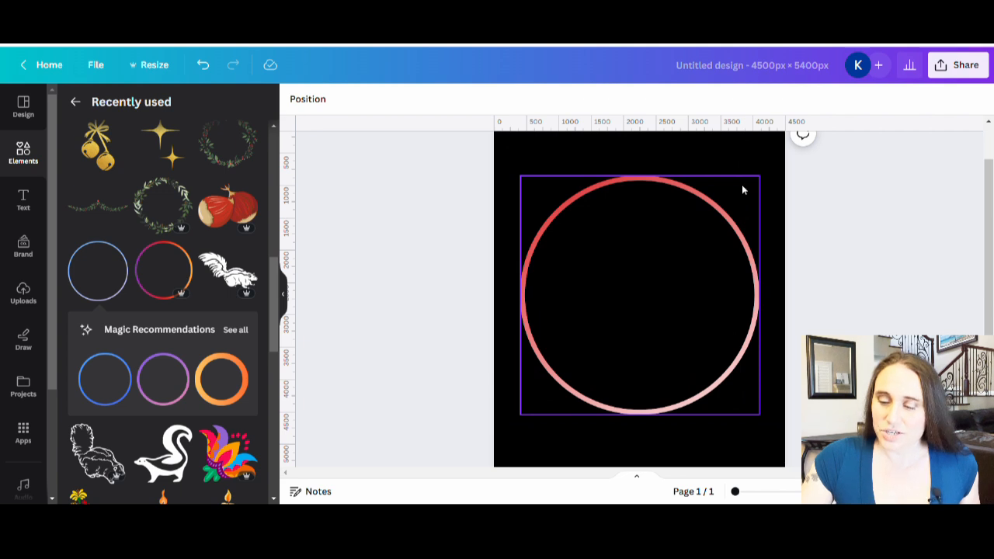
left_click(676, 253)
double_click(677, 253)
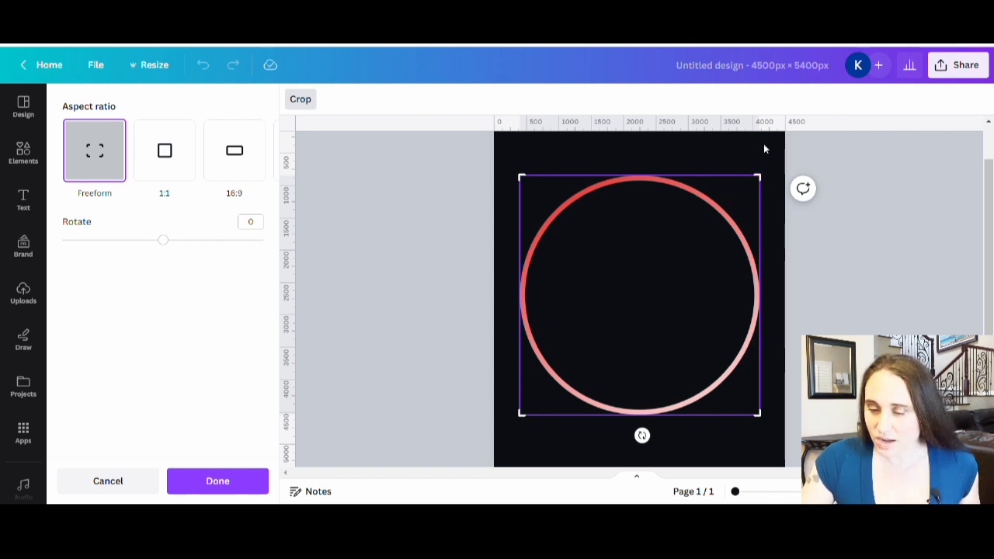
left_click_drag(764, 183, 792, 257)
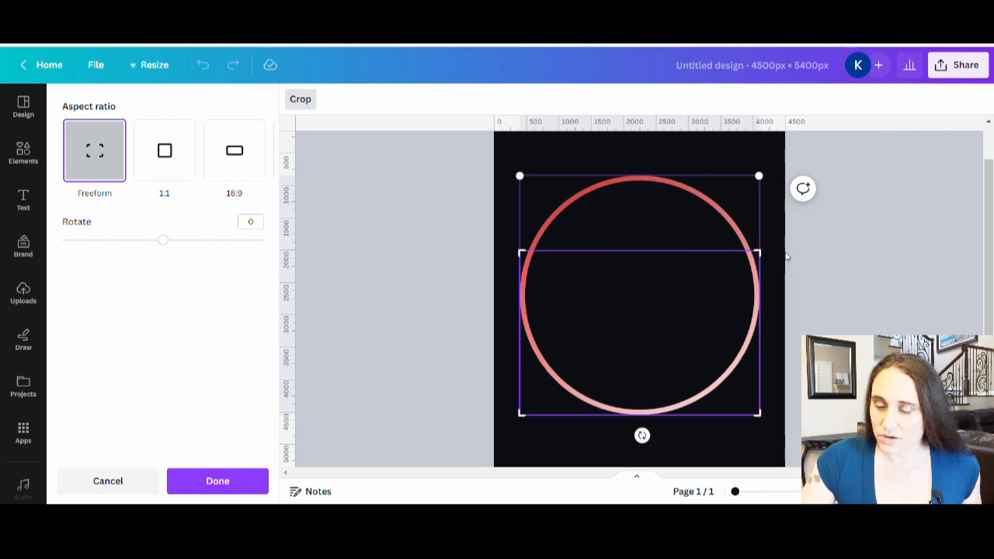
left_click(838, 274)
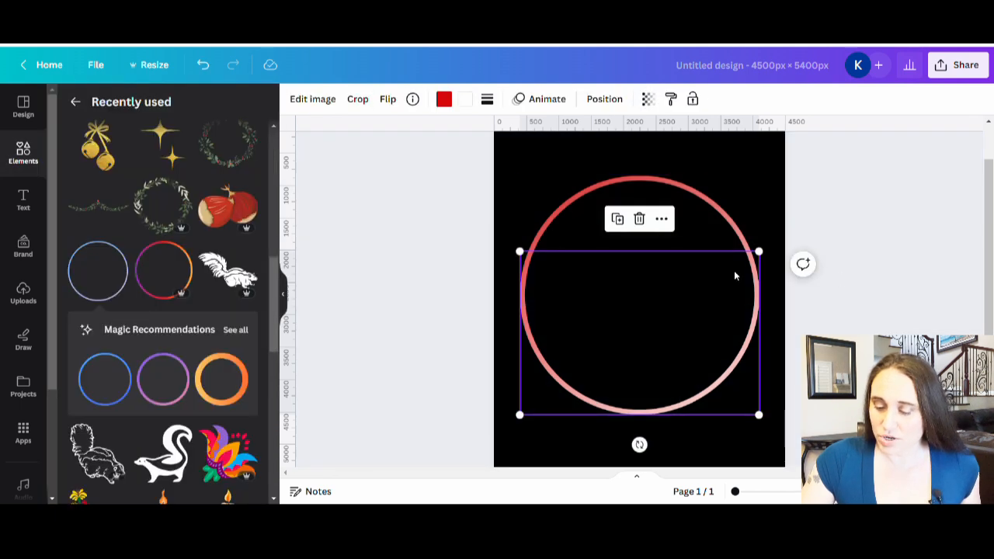
Crop the bottom half off the other, still complete circle outline
double_click(701, 206)
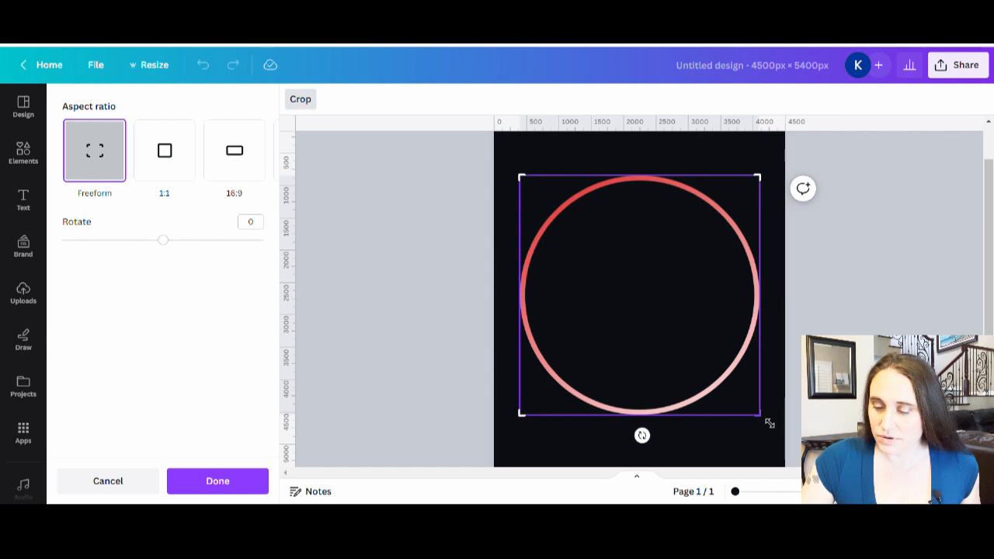
left_click_drag(770, 423, 799, 308)
left_click(717, 311)
Crop the lower arc further from its upper edge to about 1500 px tall
double_click(717, 311)
left_click_drag(765, 257, 775, 316)
left_click(818, 279)
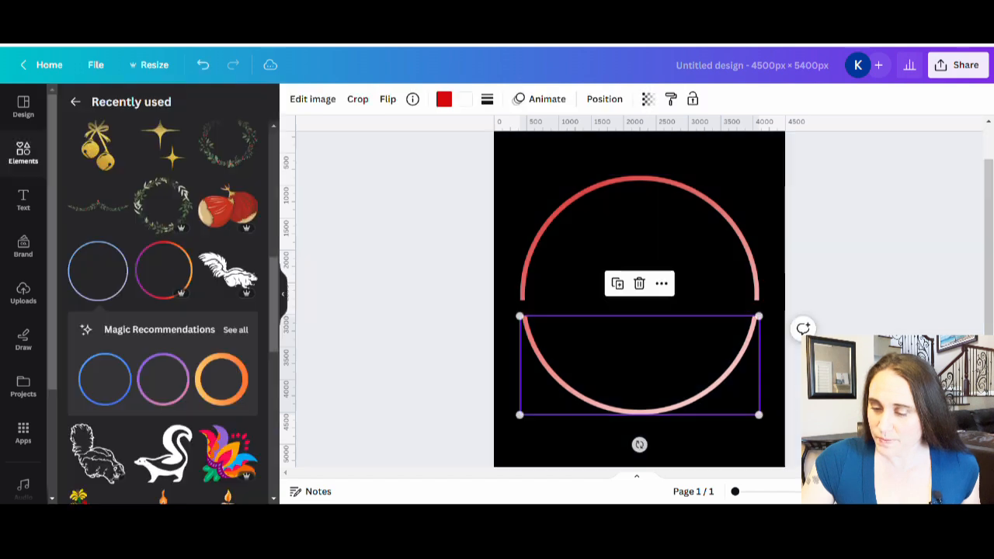
Crop the upper arc from its lower edge to about 1400 px tall, leaving gaps between the two arcs
left_click(720, 255)
double_click(714, 262)
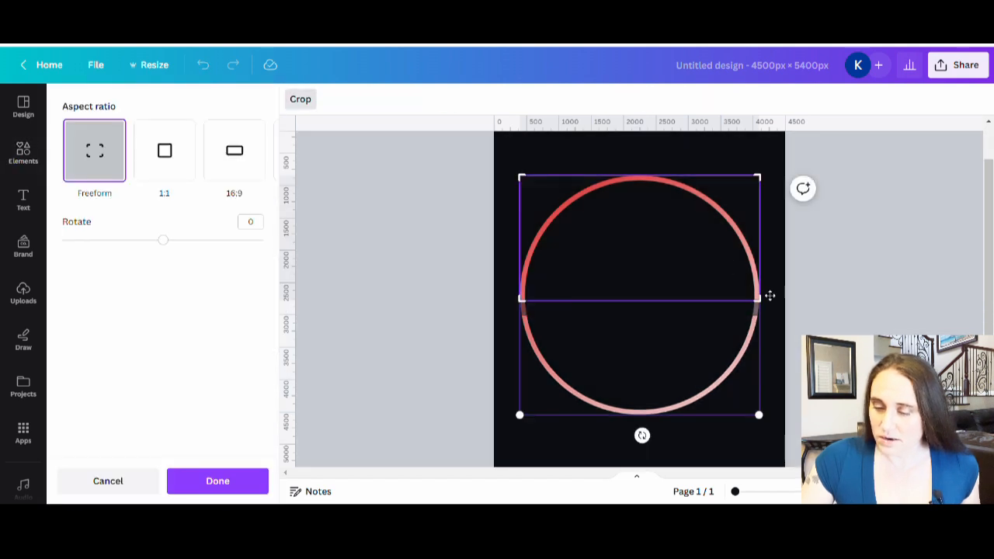
left_click_drag(764, 307, 778, 273)
left_click(829, 288)
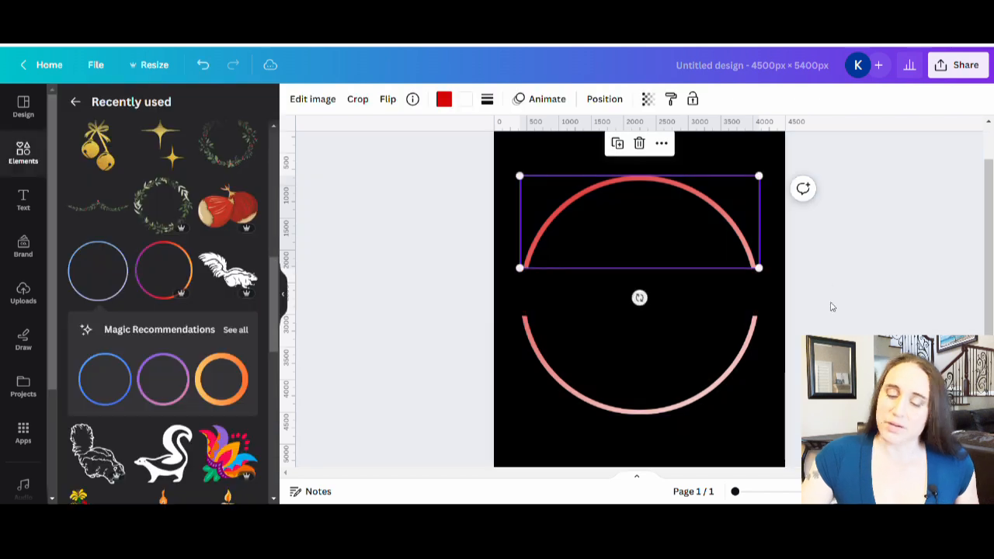
left_click(773, 293)
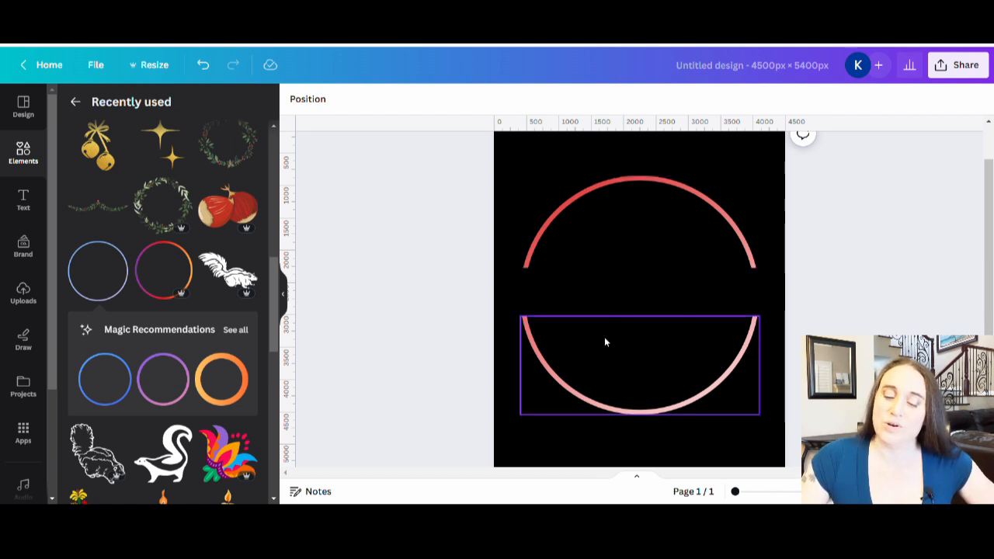
Duplicate the upper arc in place and crop the copy to the circle's upper-right quarter
left_click(630, 233)
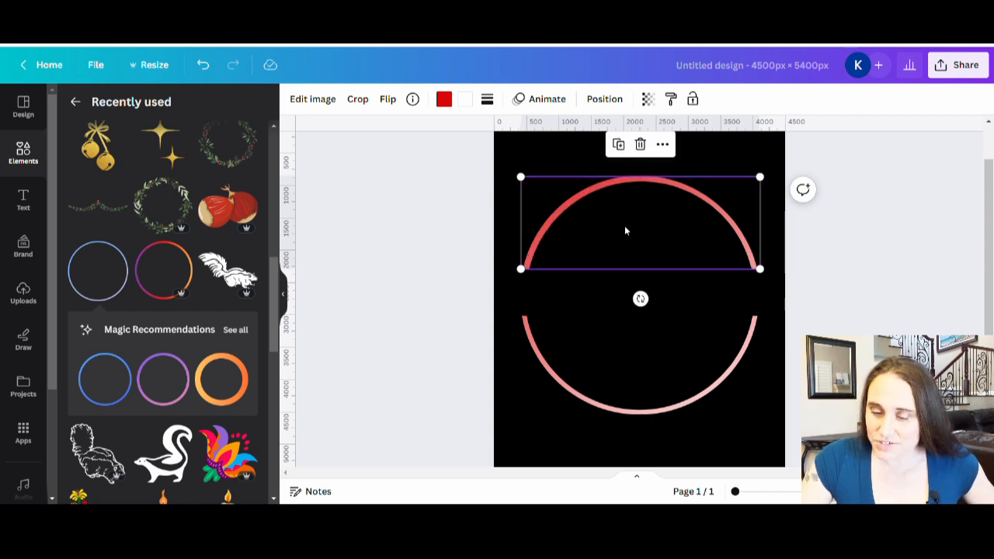
left_click_drag(626, 226, 627, 226)
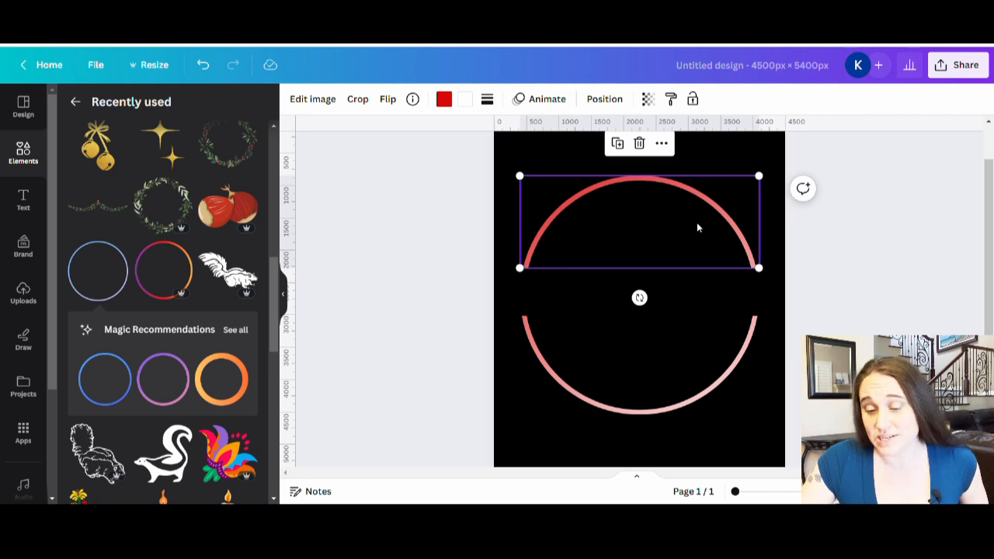
double_click(657, 229)
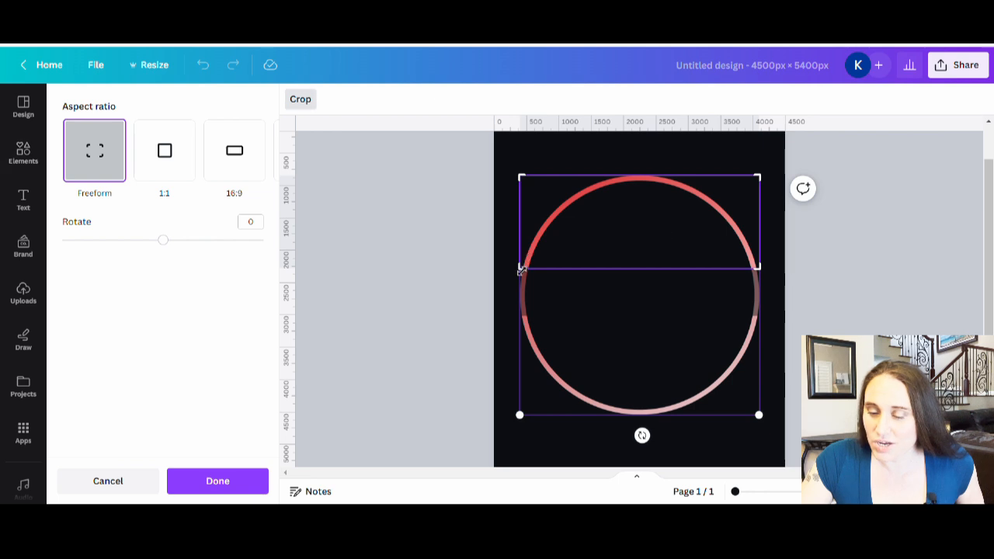
left_click_drag(526, 275, 649, 269)
left_click_drag(765, 271, 770, 302)
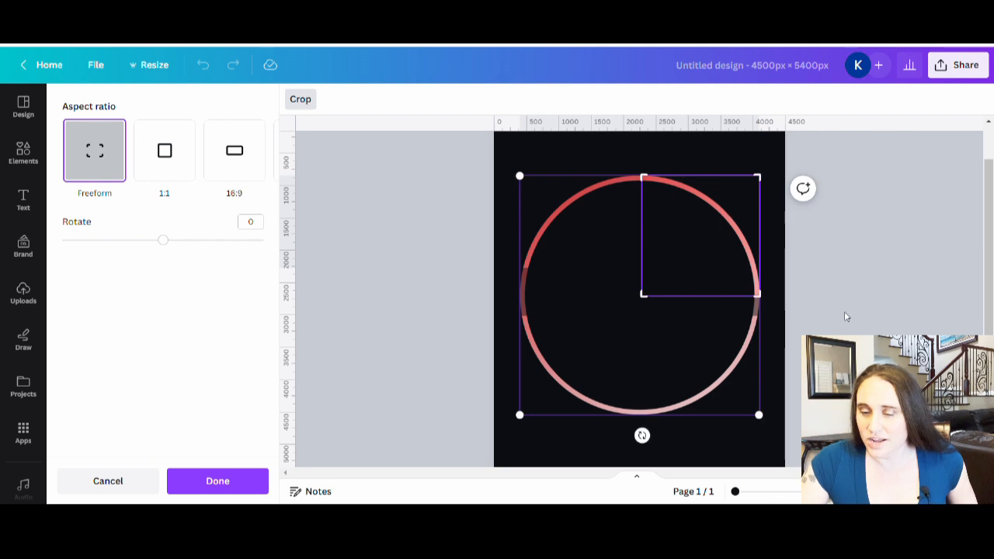
left_click(850, 314)
left_click(857, 315)
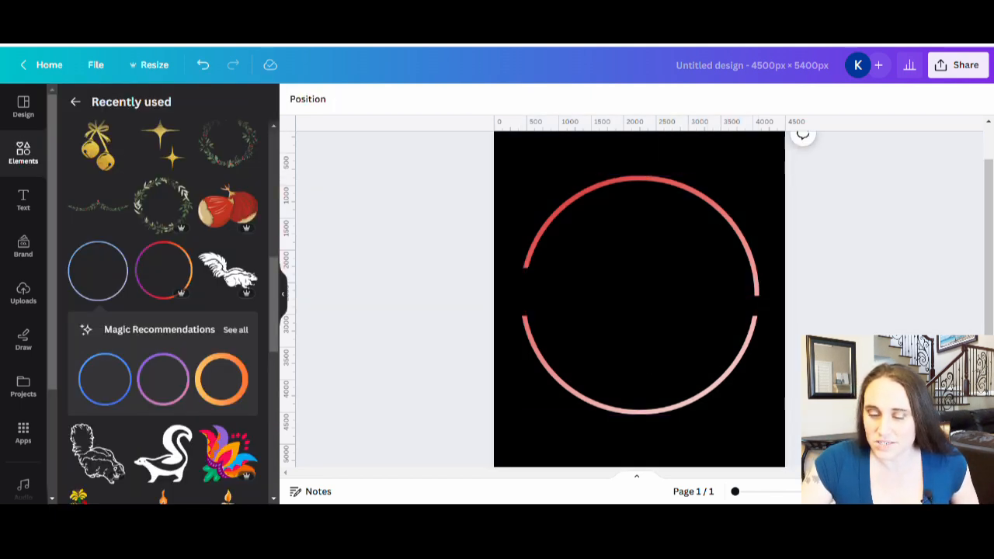
Crop the wide upper arc further from its lower edge to about 1100 px tall, widening the gap on the circle's left side
left_click(541, 244)
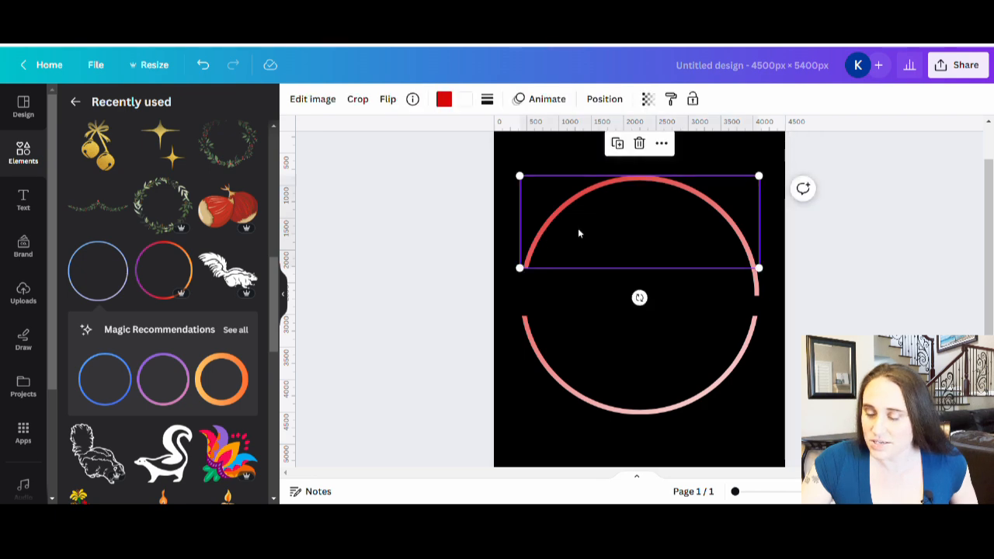
double_click(578, 229)
left_click_drag(529, 273, 526, 248)
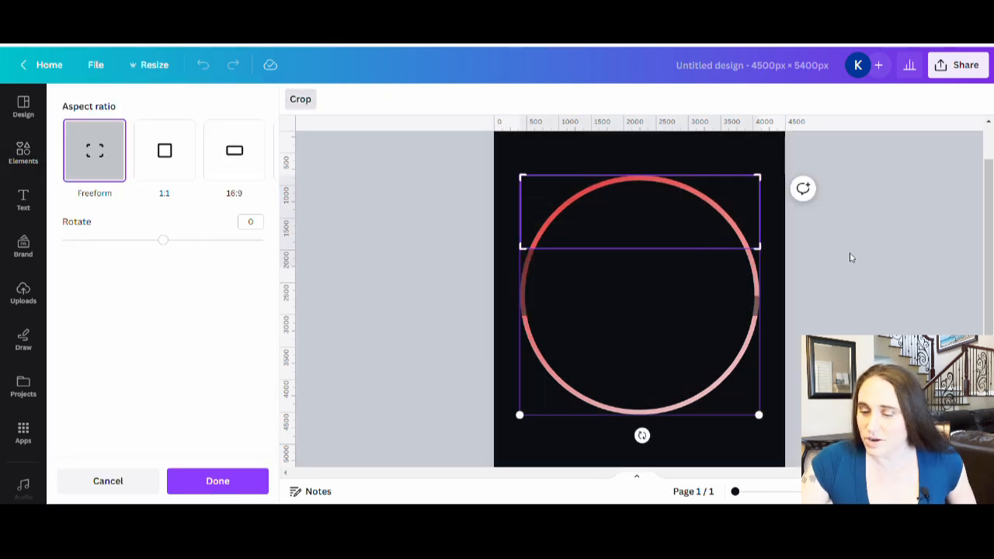
left_click(853, 258)
left_click(797, 401)
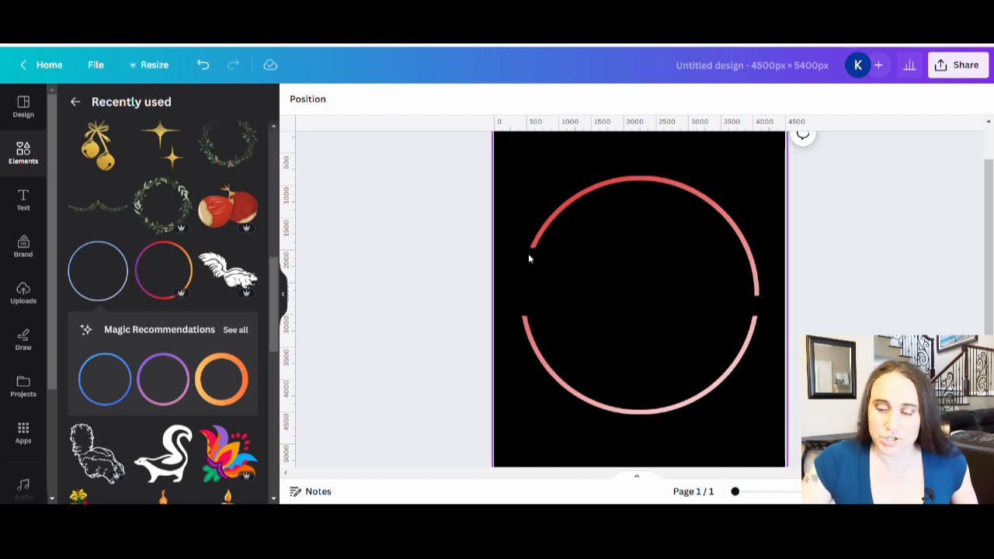
Duplicate the lower arc in place and crop the copy to its right part, about 1750 px wide and 1050 px tall
left_click(699, 374)
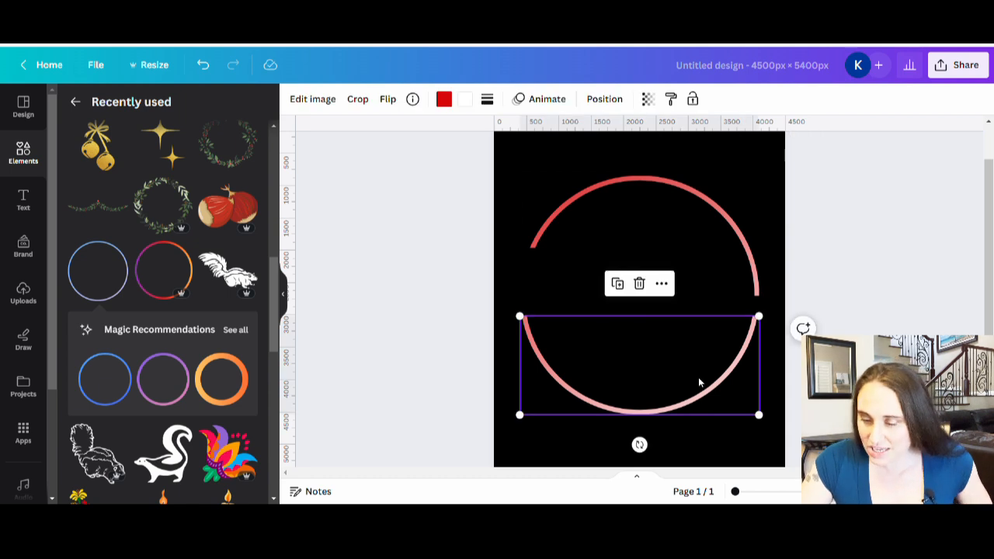
left_click_drag(696, 381, 693, 381)
left_click_drag(693, 380, 693, 378)
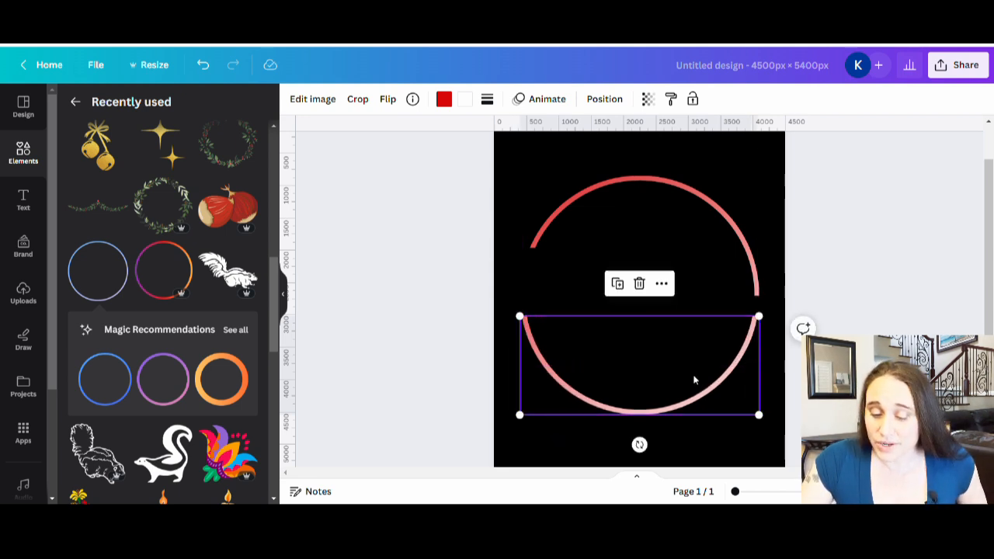
double_click(693, 376)
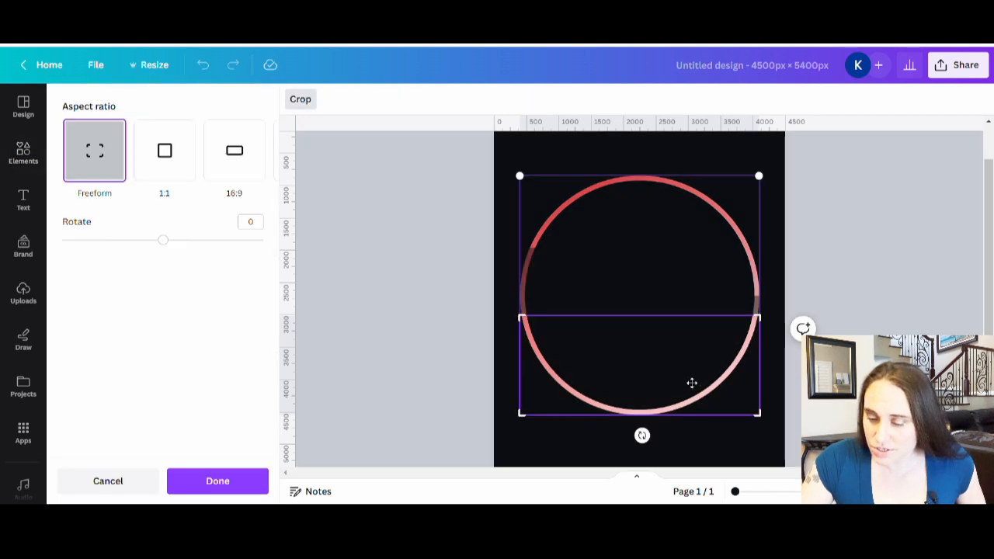
left_click_drag(527, 421, 654, 434)
left_click_drag(766, 321, 777, 356)
left_click(866, 285)
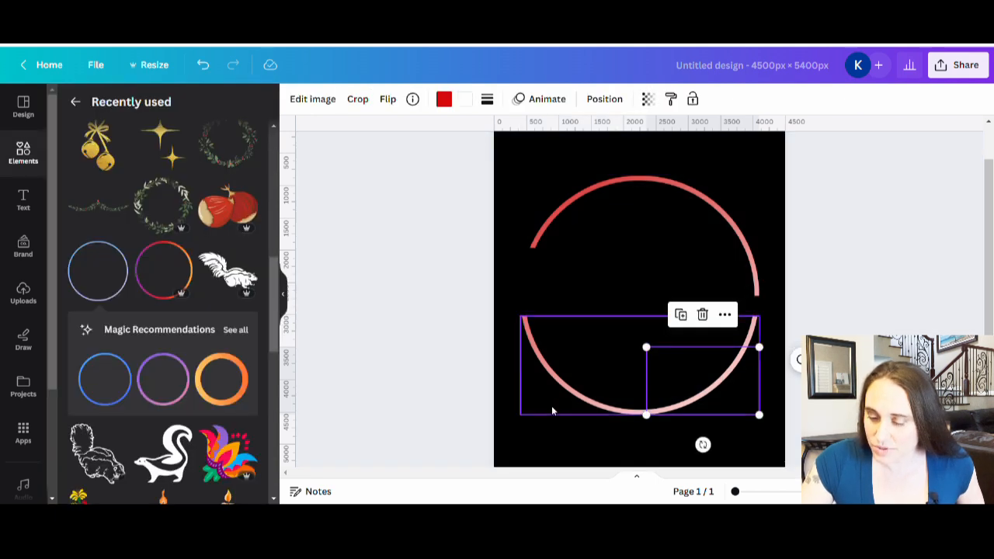
Crop the original lower arc from its right side to about 2500 px wide, still overlapping the lower-right arc
double_click(572, 396)
left_click_drag(762, 427, 687, 440)
left_click(926, 302)
left_click(880, 293)
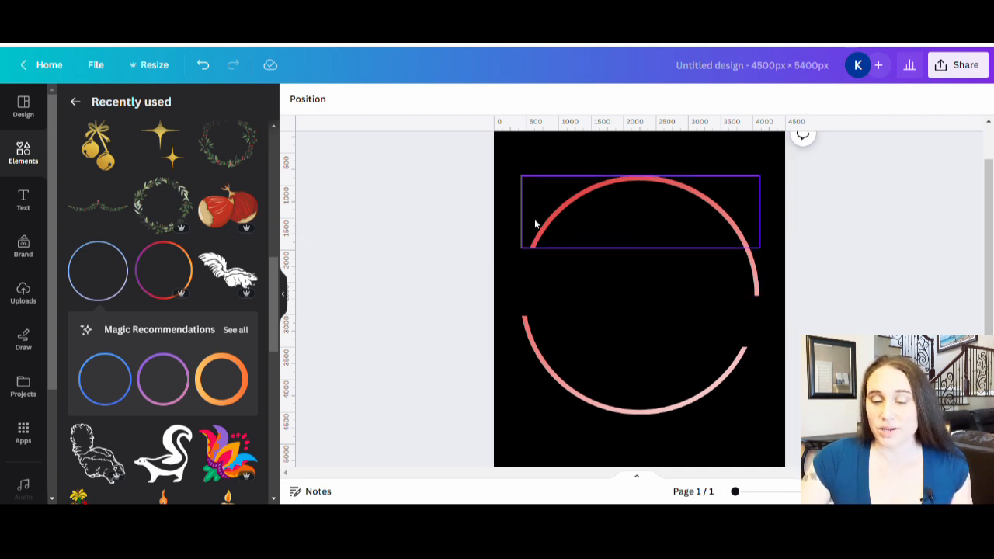
left_click(724, 232)
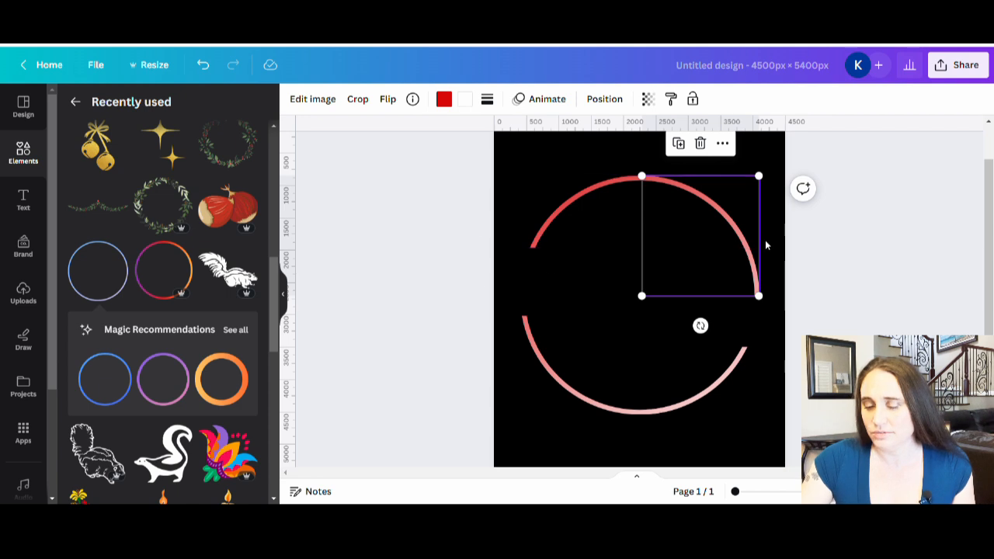
left_click(843, 232)
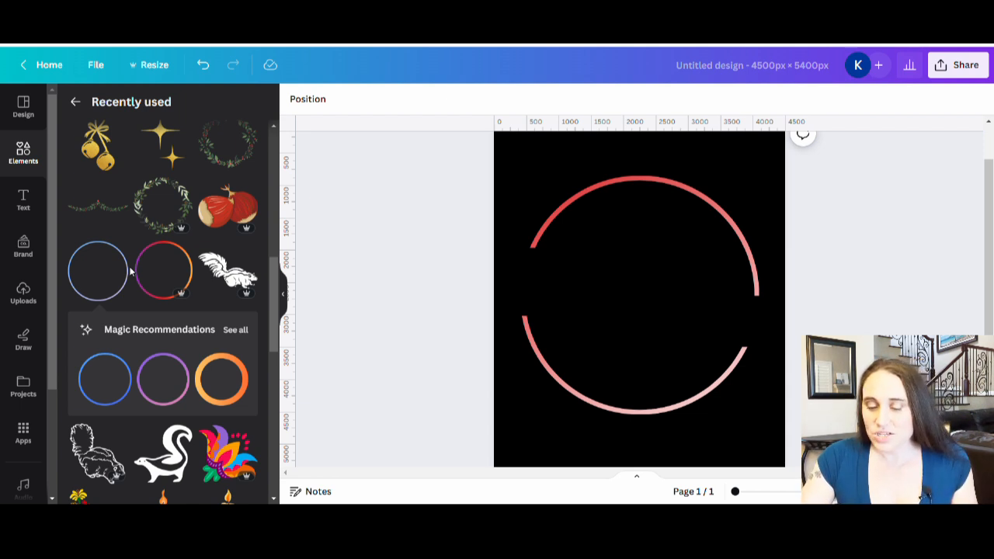
Add a text box, enlarge it to font size 206, and place it at the gap on the circle's left side
left_click(562, 287)
key("t")
key("ctrl+c")
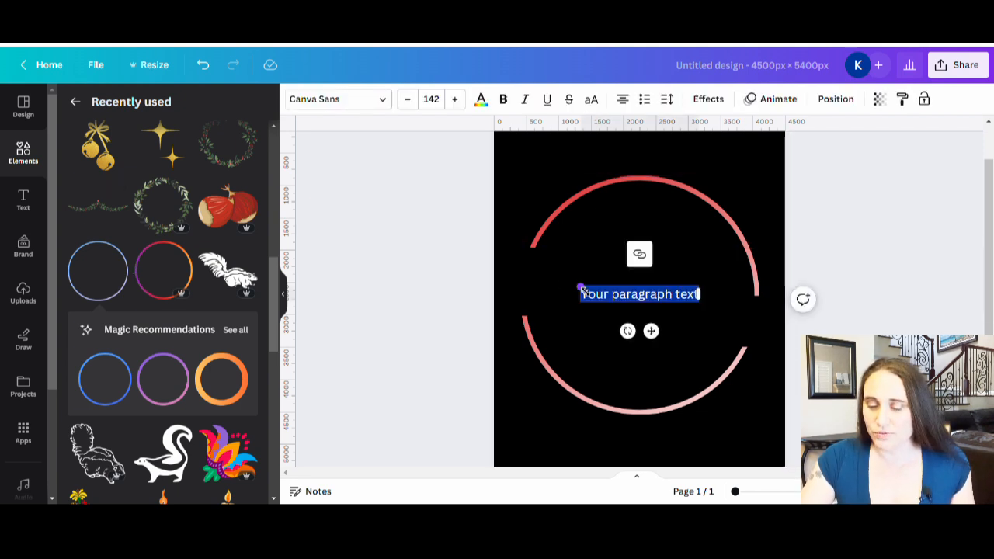
left_click_drag(581, 289, 527, 280)
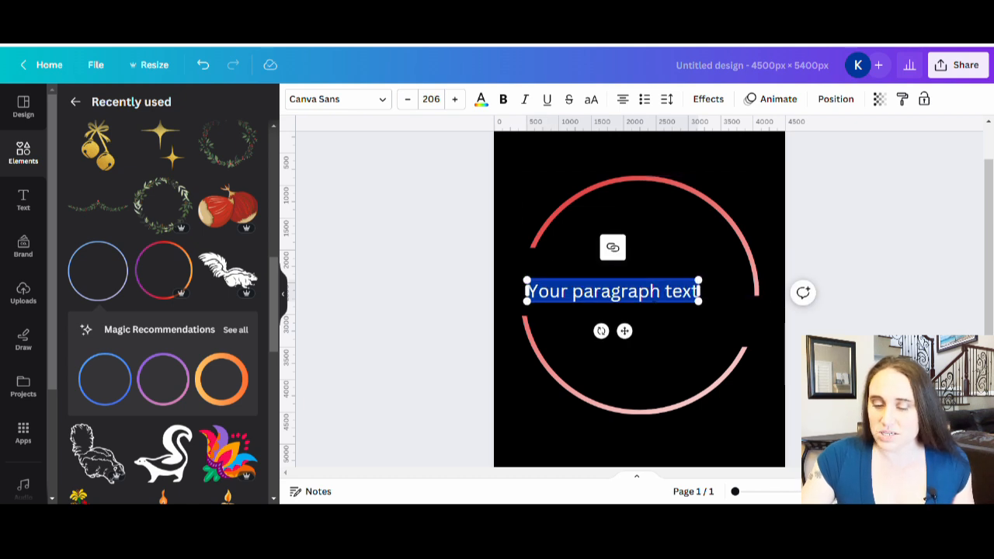
left_click(915, 334)
left_click_drag(628, 299, 608, 282)
left_click(611, 308)
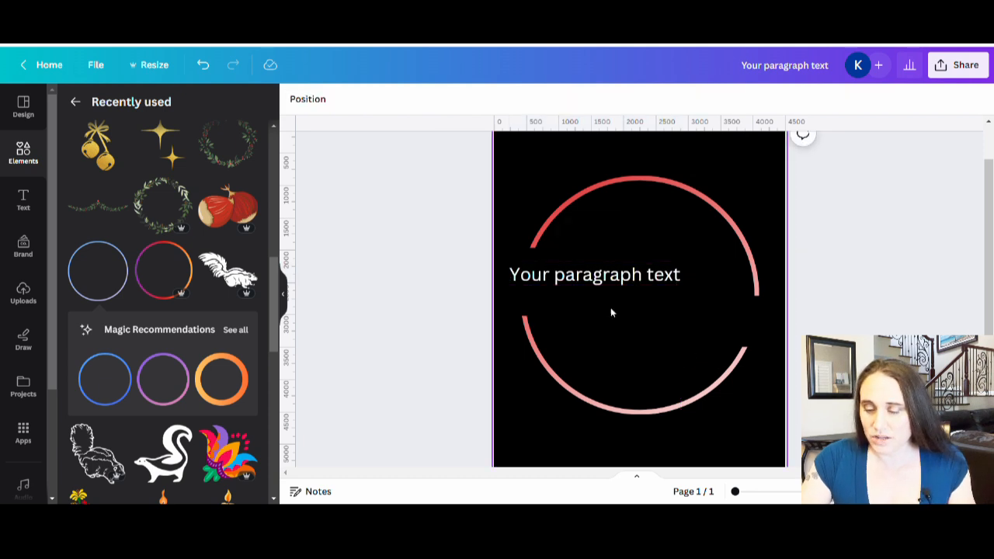
Duplicate the text box and place the copy at the gap on the circle's right side
key("ctrl+v")
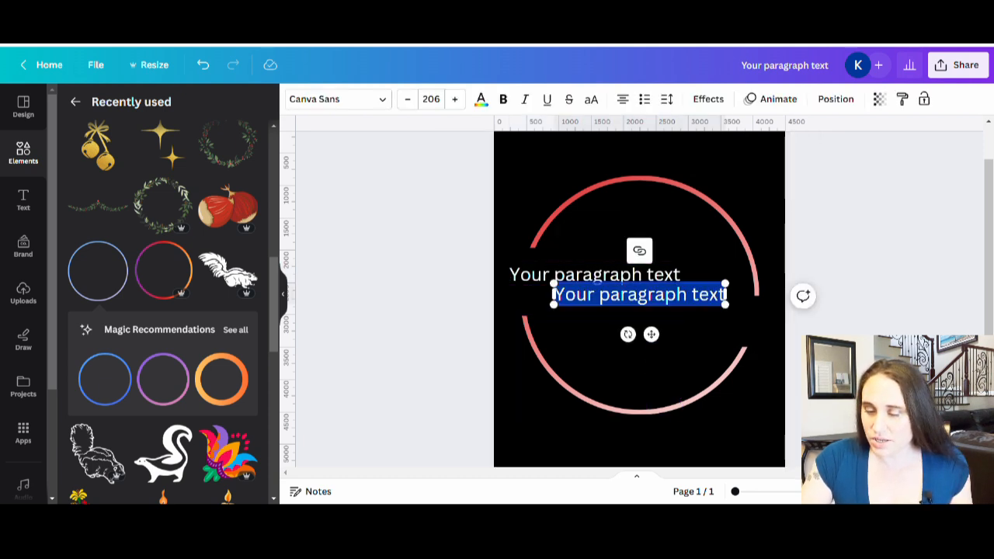
left_click(673, 318)
left_click_drag(665, 299, 702, 337)
left_click(882, 256)
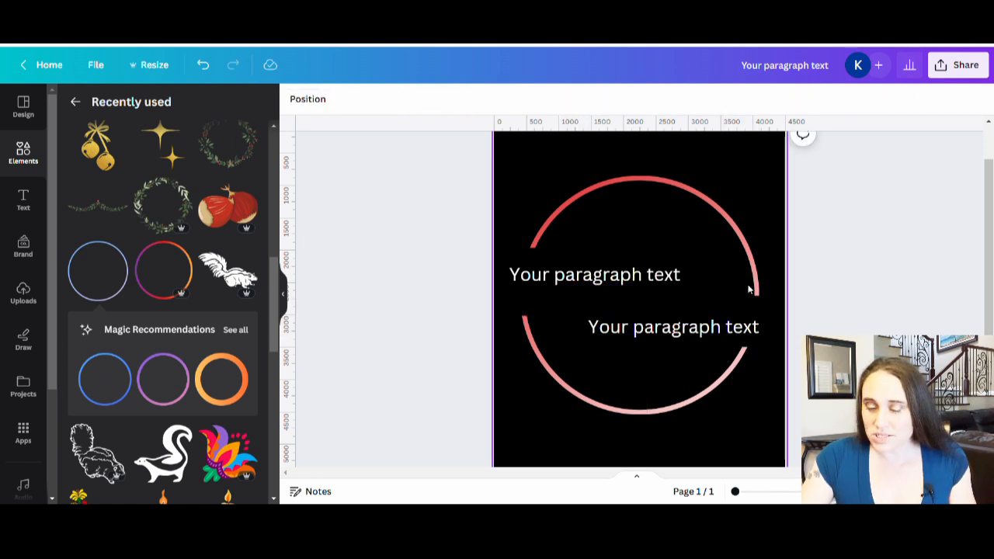
Replace the upper text with "Sassy", enlarge it to font size 476, and position it in the left gap
left_click(608, 283)
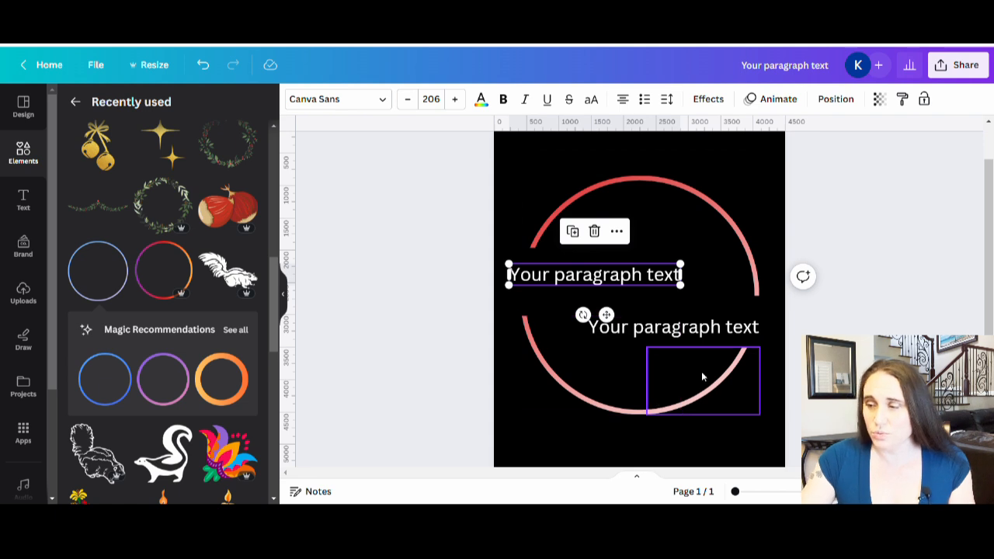
double_click(606, 278)
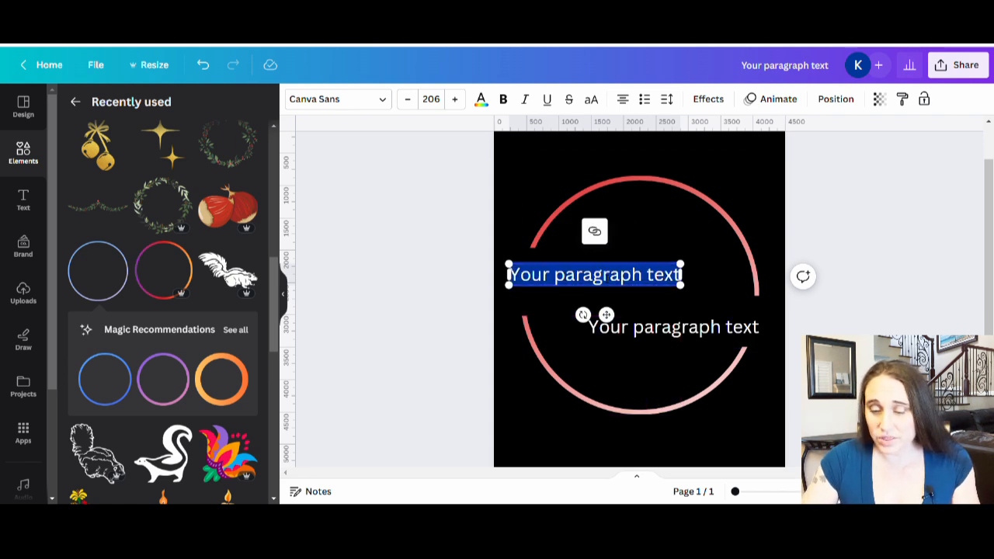
type("S")
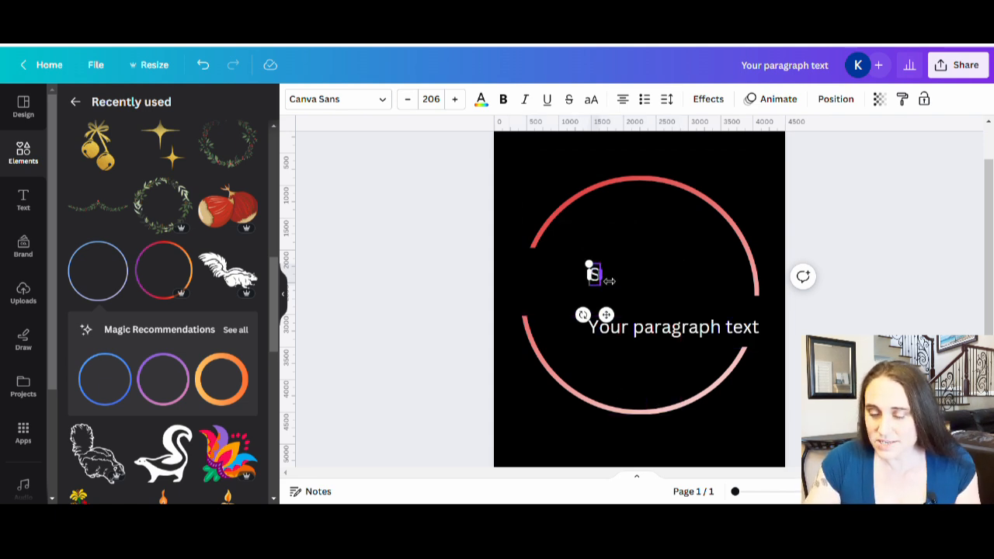
type("assy")
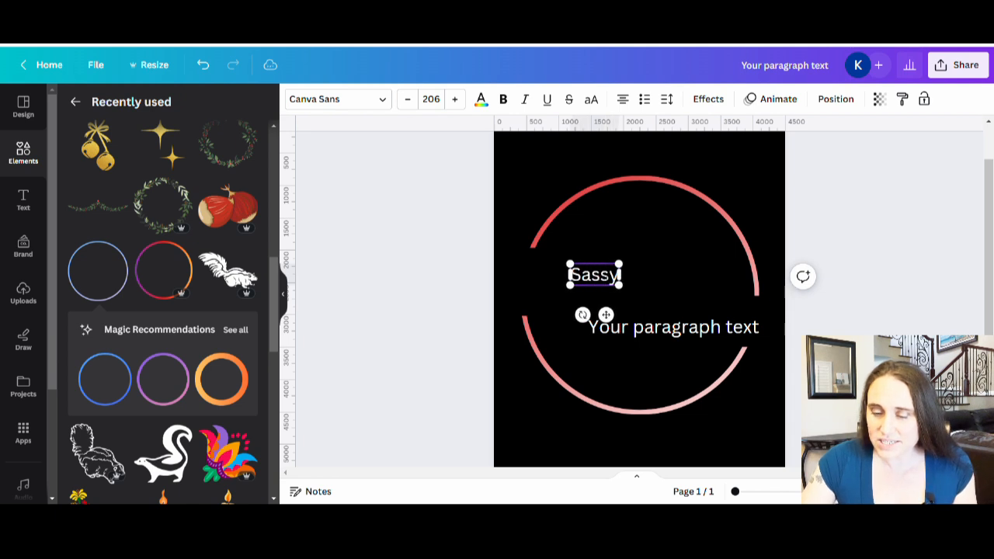
left_click_drag(570, 265, 501, 260)
mouse_move(563, 274)
left_mouse_down()
mouse_move(606, 285)
mouse_move(579, 284)
left_mouse_up()
Replace the lower text with "Elf", enlarge it to roughly match "Sassy", and position it in the right gap
left_click(590, 327)
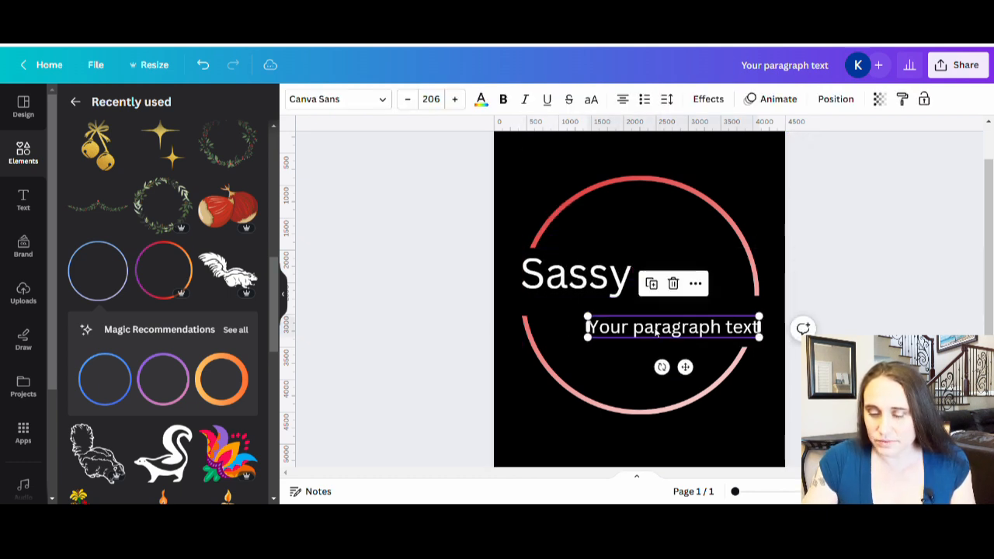
left_click(588, 327)
type("Elf")
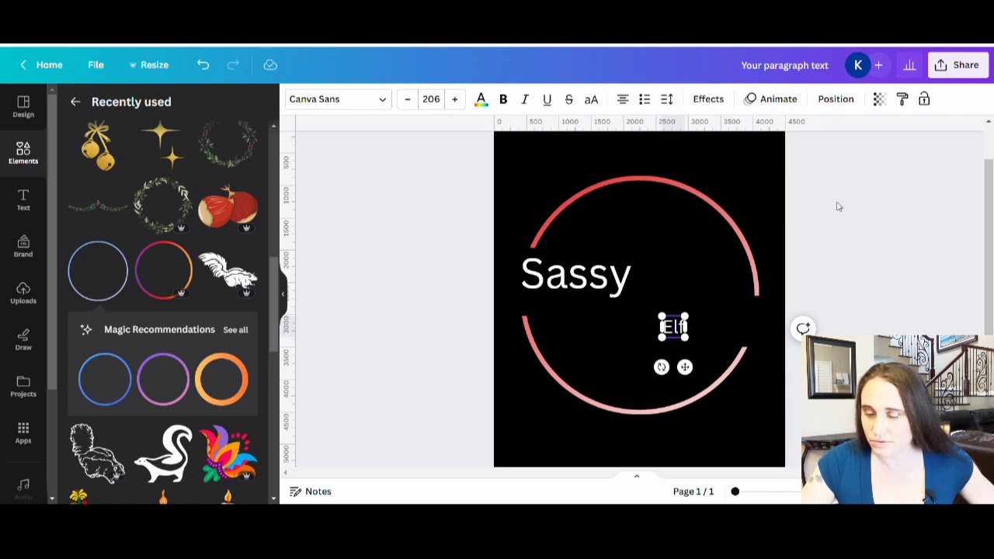
left_click(732, 298)
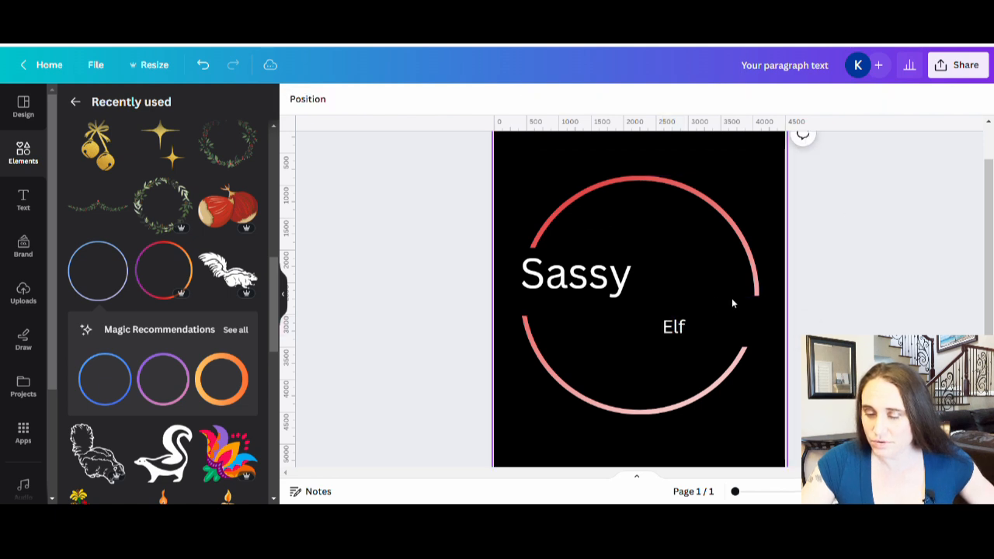
left_click(672, 330)
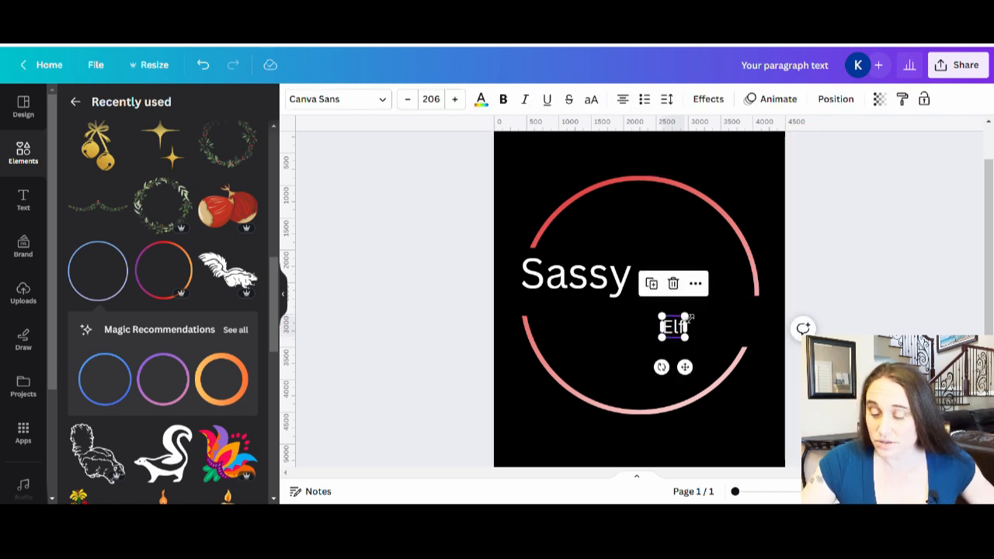
left_click_drag(705, 313, 718, 330)
left_click(854, 259)
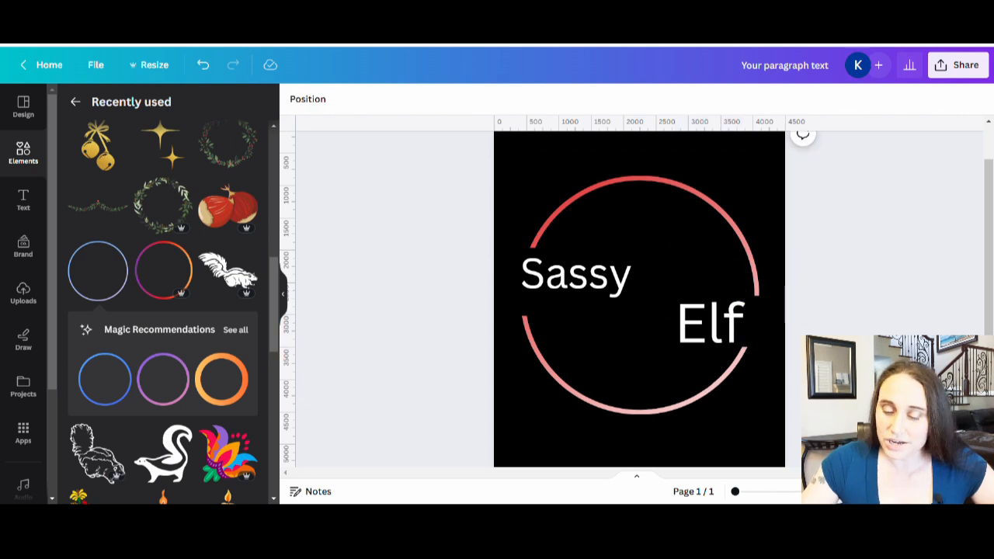
Search the fonts for "letter head" and apply the Letter Head font to "Sassy"
left_click(605, 273)
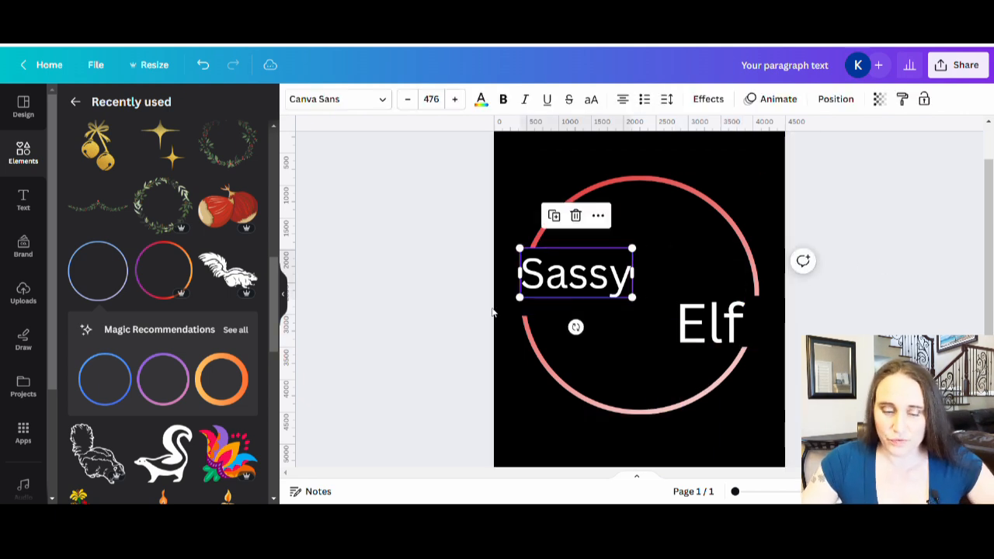
left_click(341, 99)
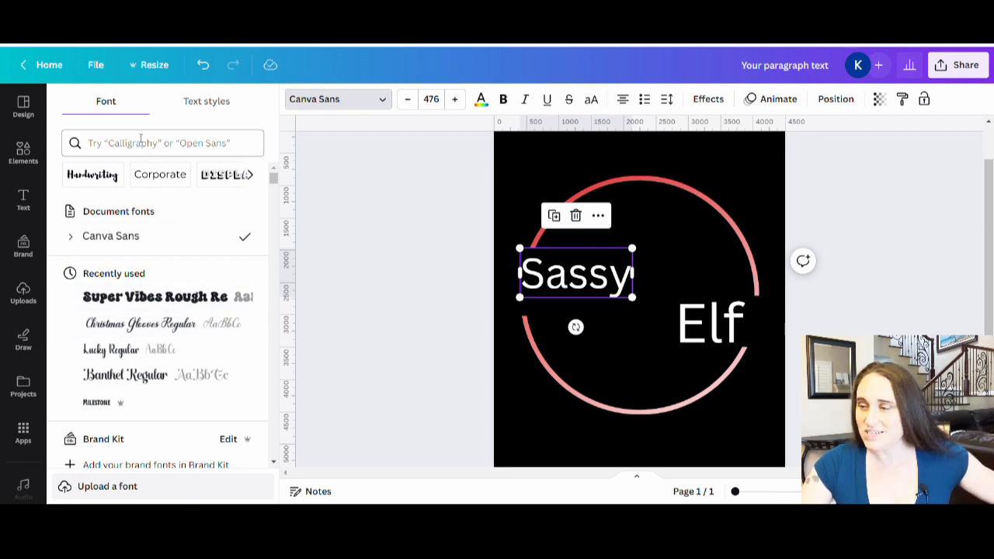
left_click(118, 146)
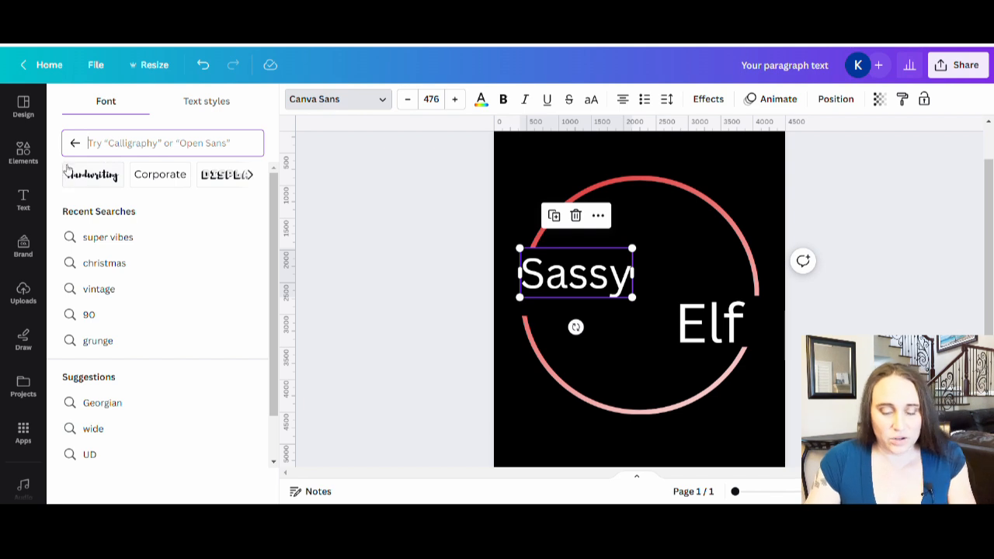
type("letter head")
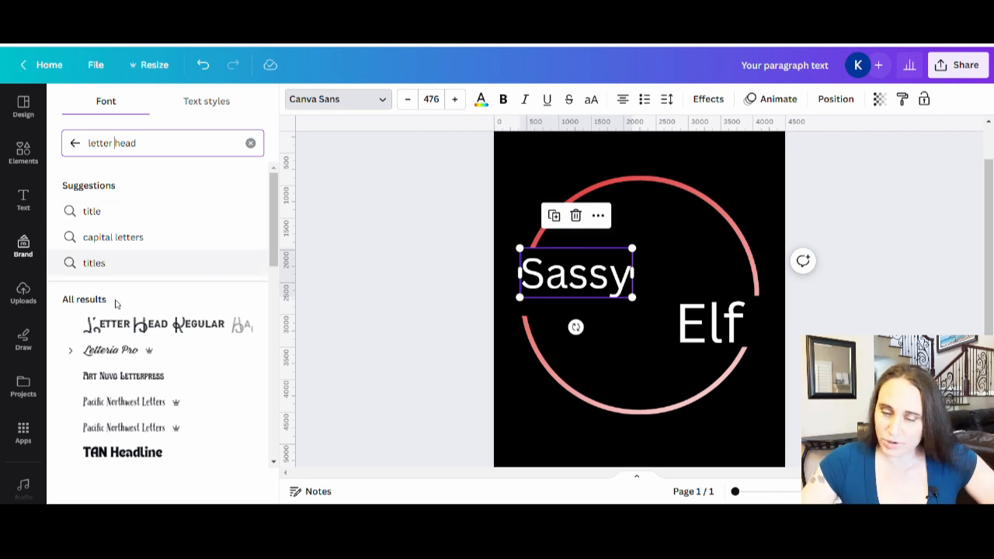
left_click(143, 327)
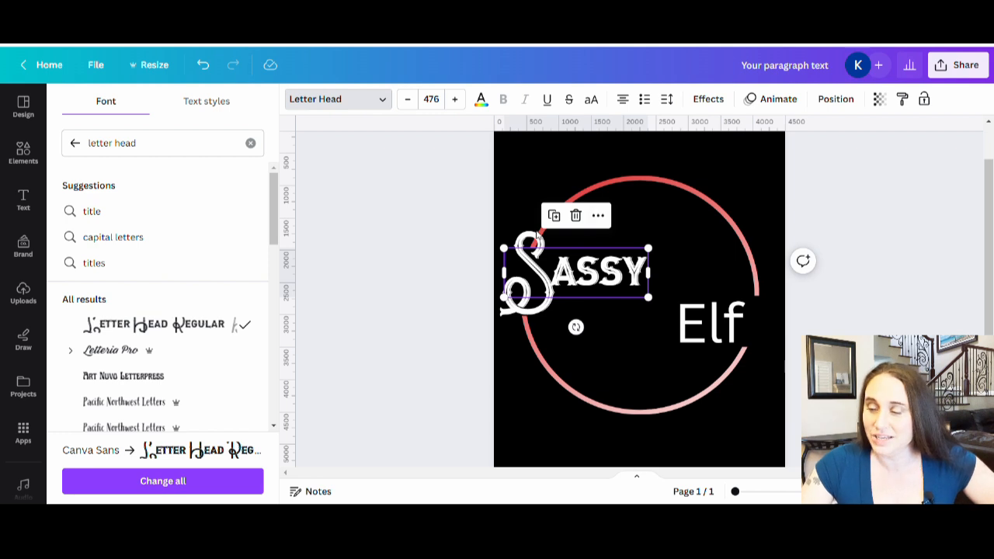
left_click(440, 311)
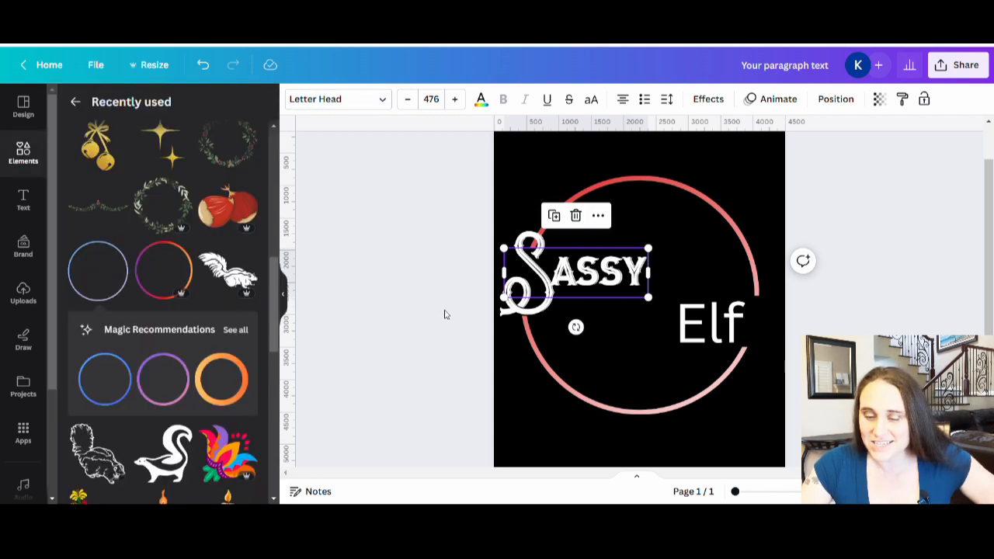
left_click(444, 314)
Enlarge "Sassy" to font size 623 and position it across the circle's left gap, just above "Elf"
left_click(613, 284)
left_click_drag(613, 285, 704, 247)
left_click_drag(643, 274, 636, 289)
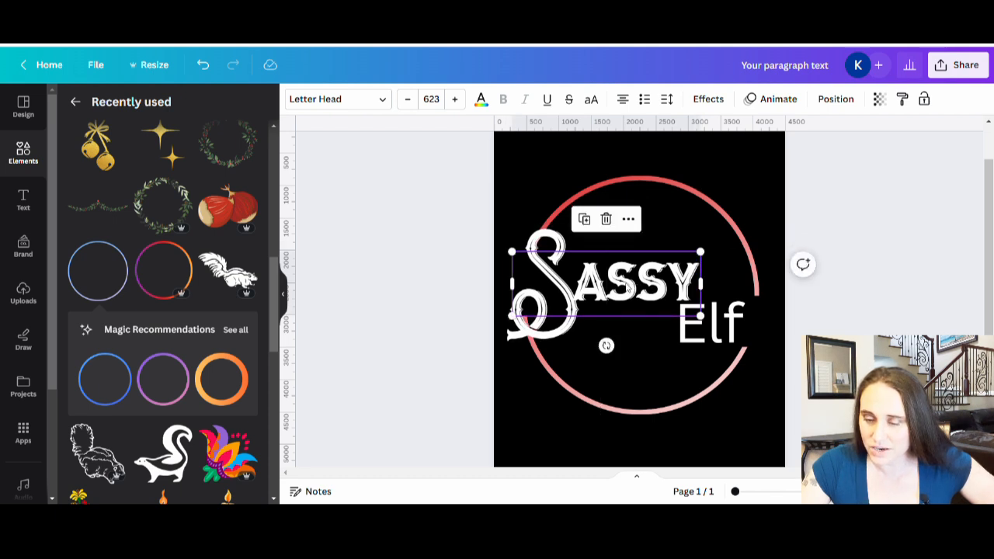
left_click_drag(606, 283, 606, 281)
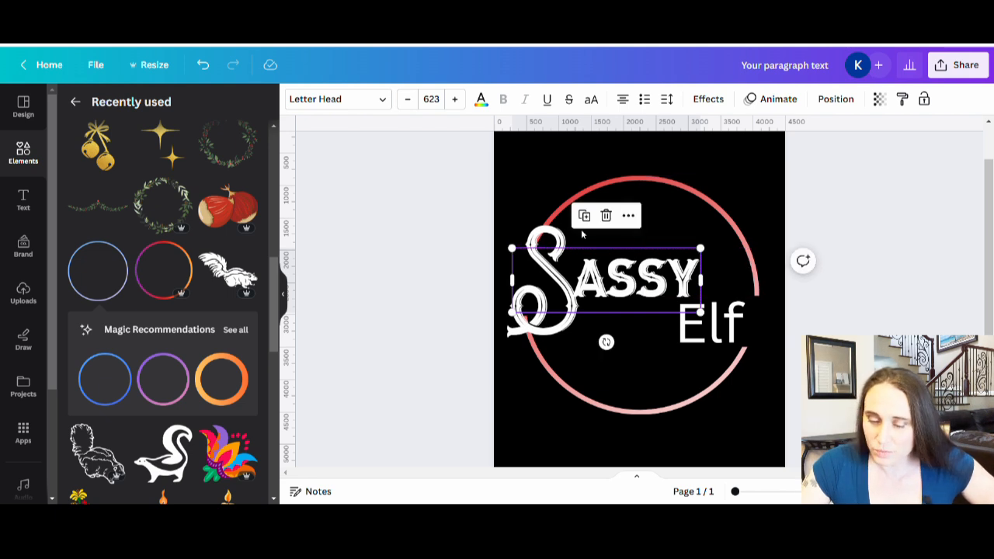
Crop the wide upper arc from its lower edge to about 700 px tall so it ends just above the S of "Sassy"
left_click(587, 198)
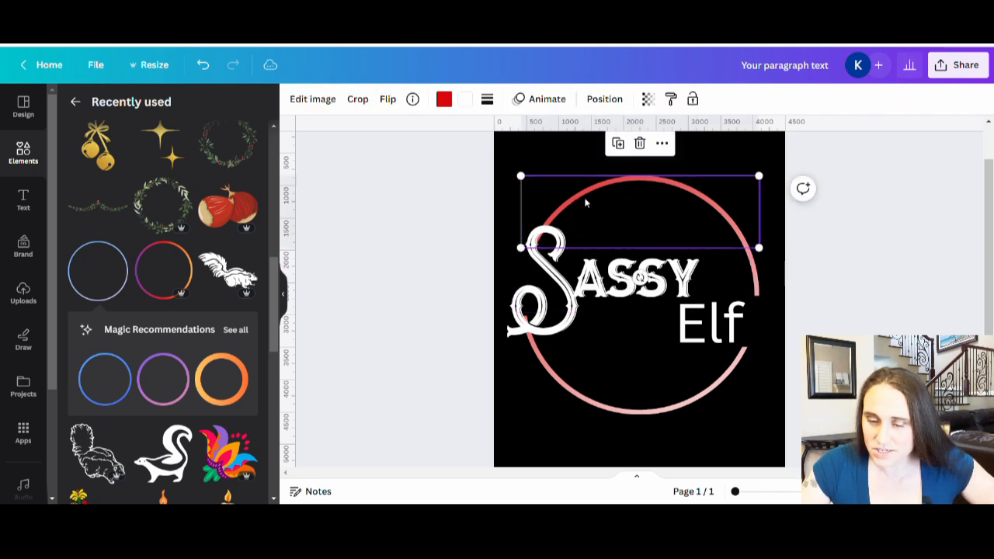
double_click(588, 197)
left_click_drag(521, 247, 532, 220)
left_click(896, 275)
left_click(893, 278)
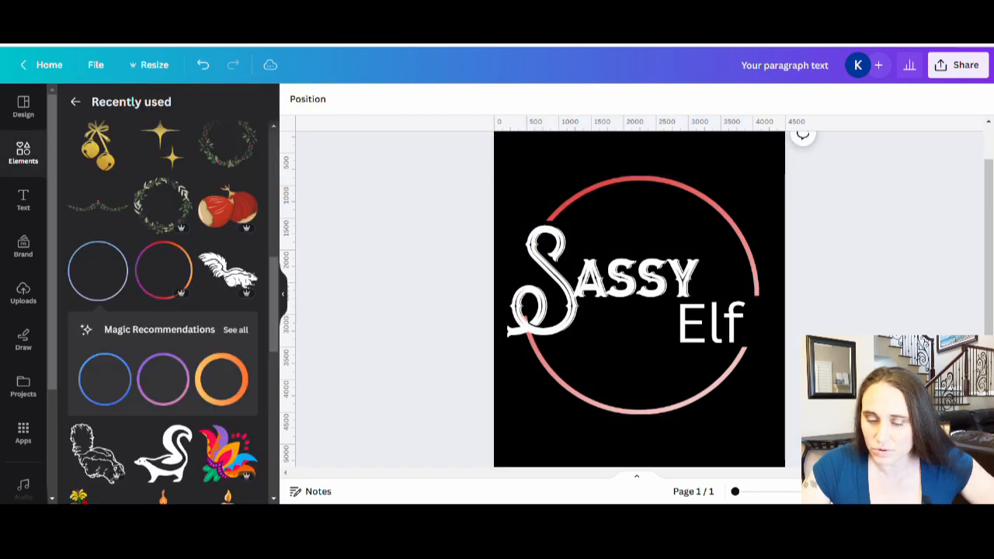
Crop the lower-left arc from its upper edge so it begins just below the S of "Sassy"
left_click(575, 395)
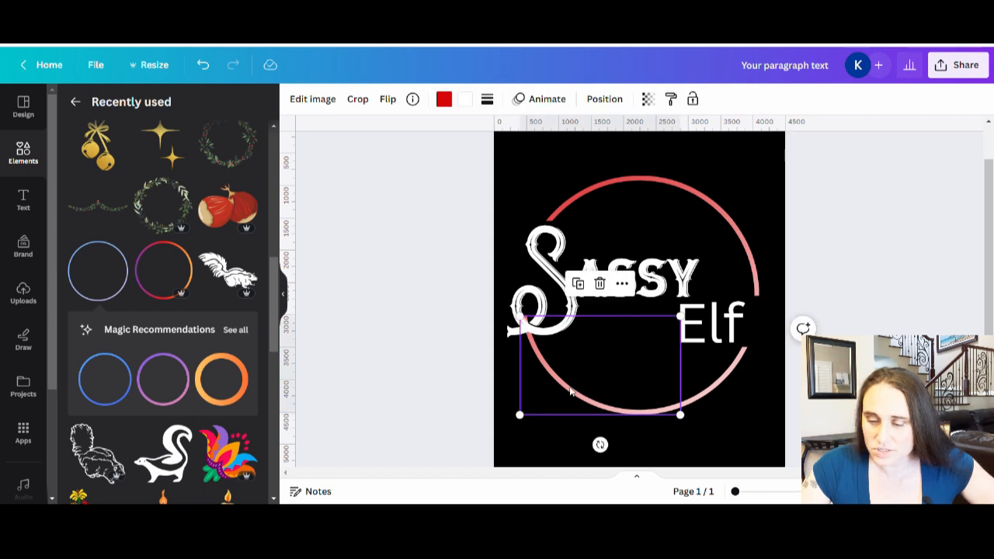
double_click(571, 392)
left_click_drag(682, 317, 689, 350)
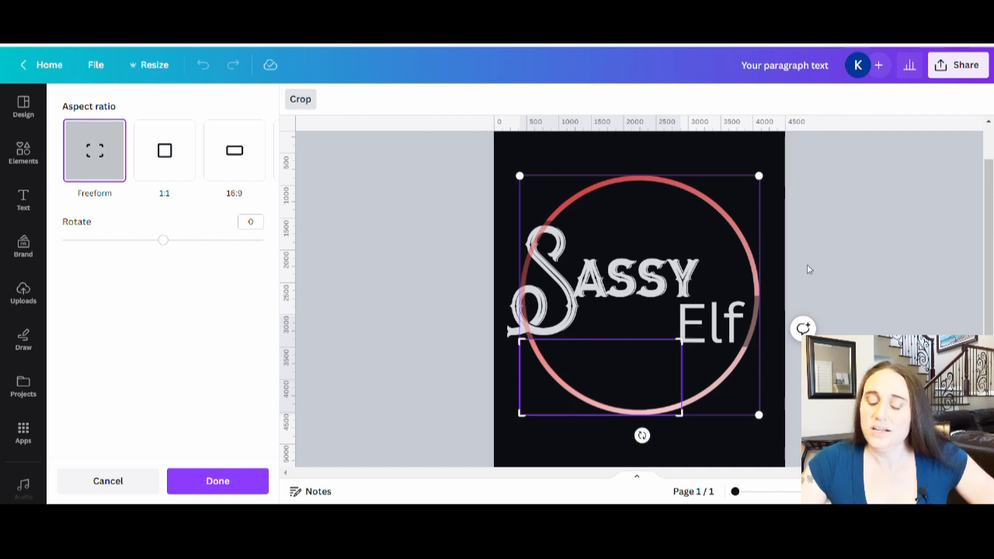
left_click(840, 235)
left_click(844, 285)
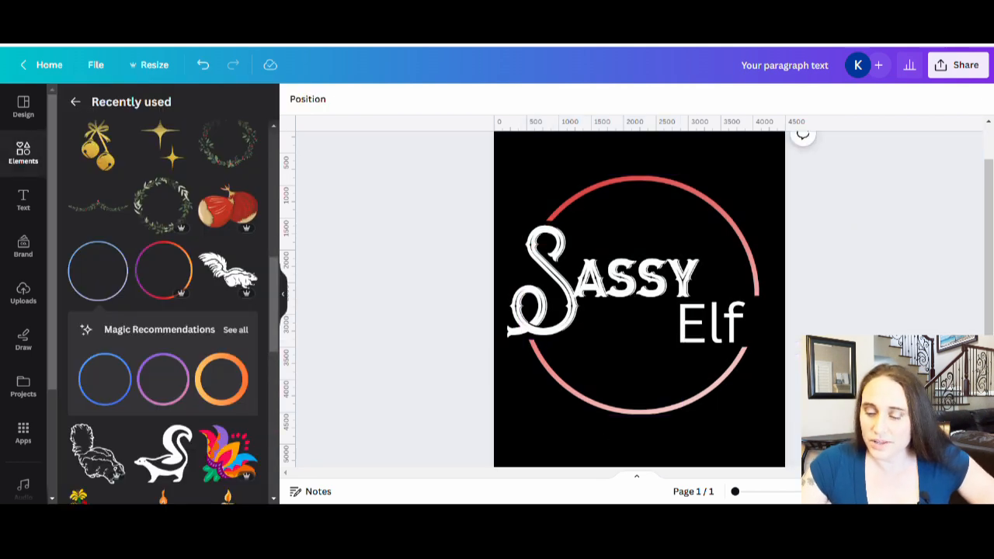
Search the fonts for "hero" and apply the Hero Beam Hold font to "Elf"
left_click(724, 327)
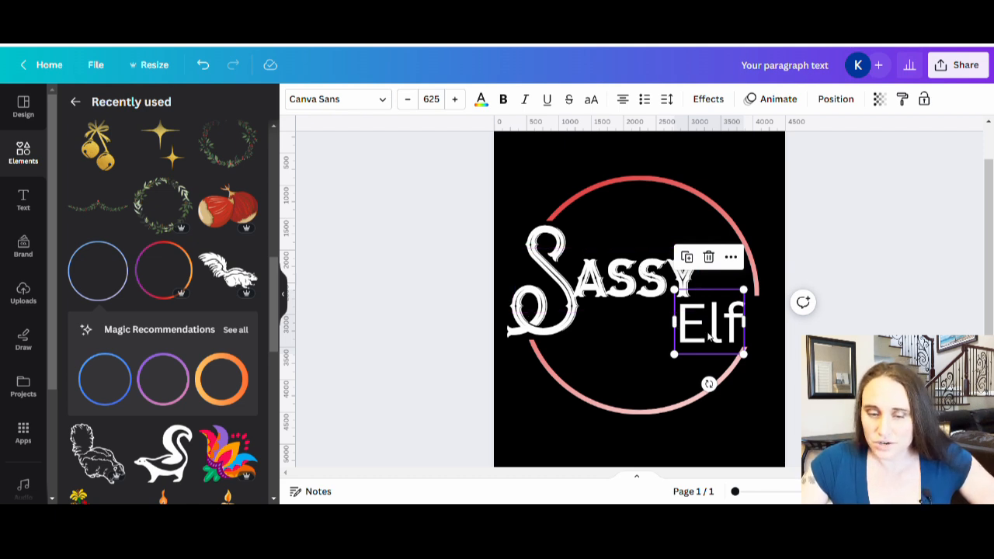
left_click(344, 99)
triple_click(93, 148)
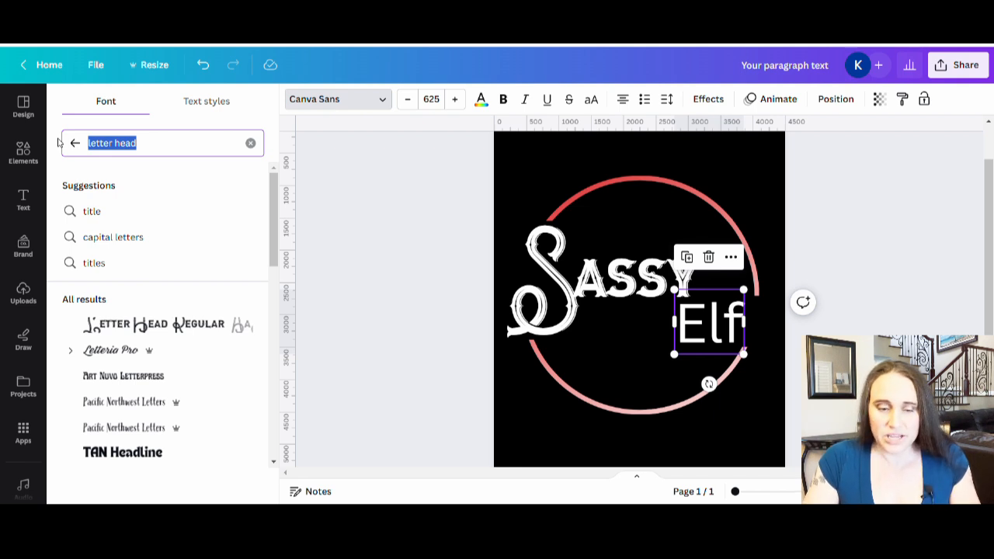
type("hero")
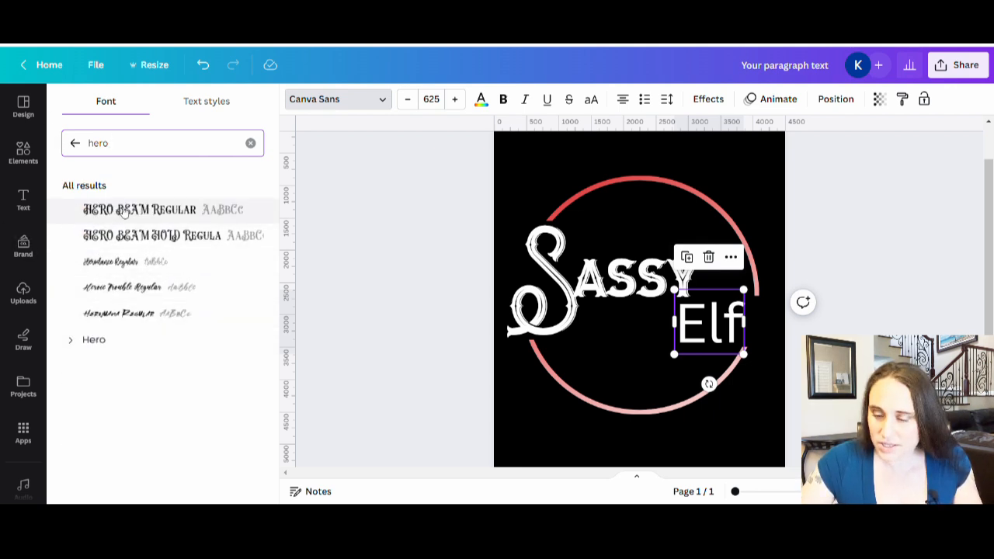
left_click(118, 211)
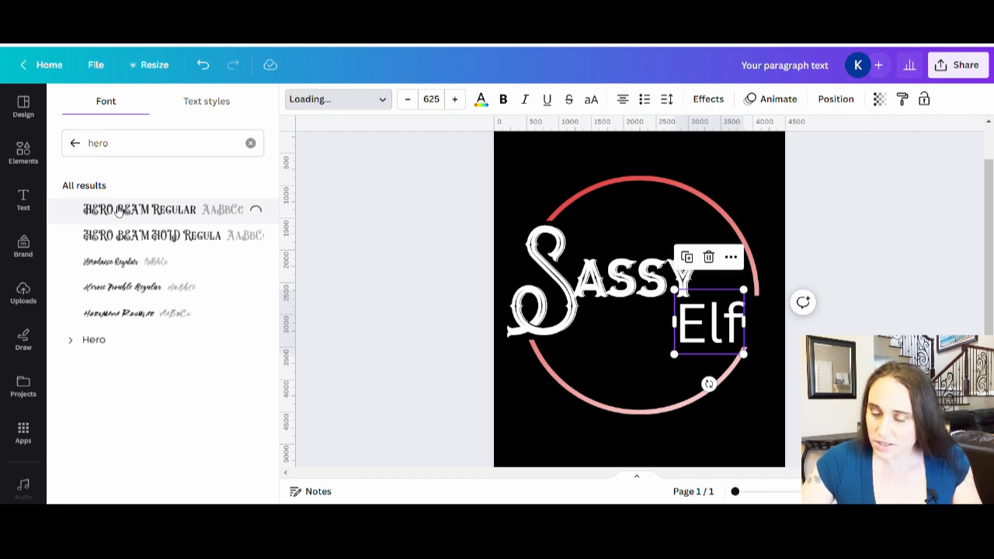
left_click(148, 235)
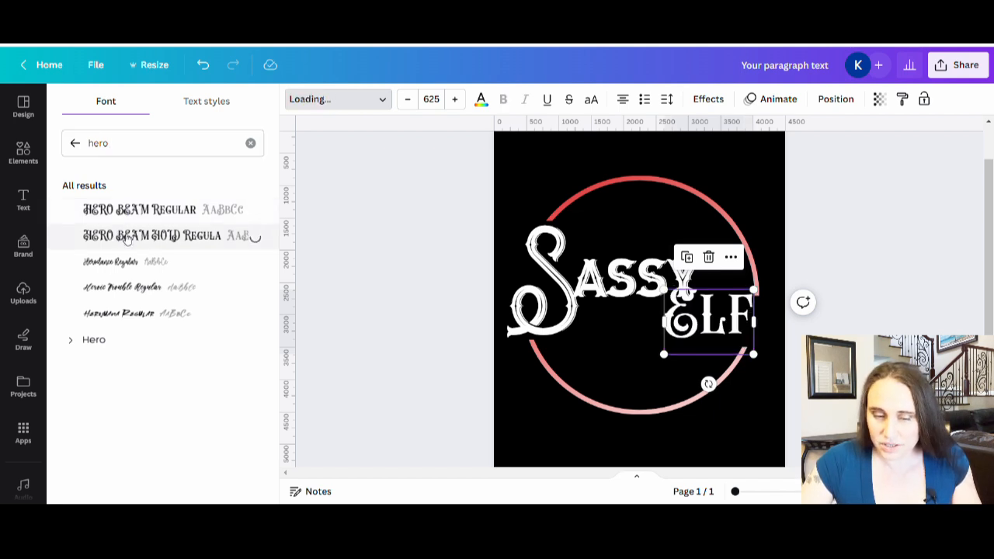
left_click(361, 287)
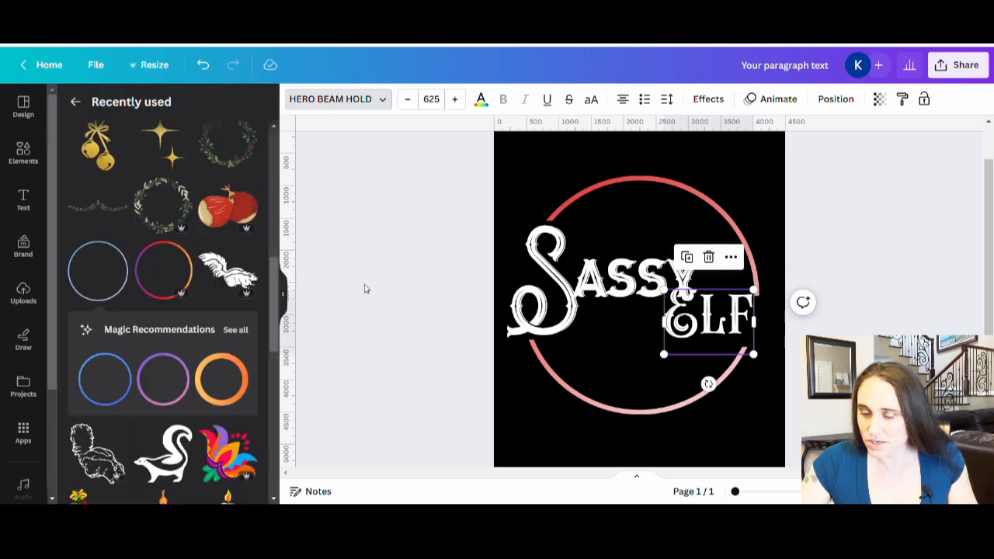
Enlarge "Elf" to font size 825 and position it below the end of "Sassy", across the circle's right side
left_click_drag(726, 341, 731, 345)
left_click_drag(681, 384, 649, 388)
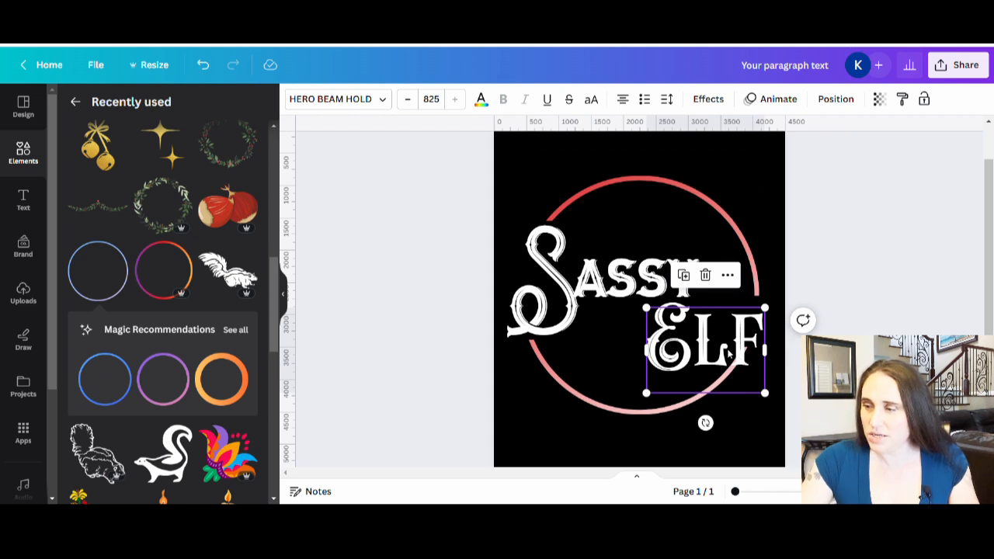
left_click_drag(729, 353, 728, 353)
left_click(833, 232)
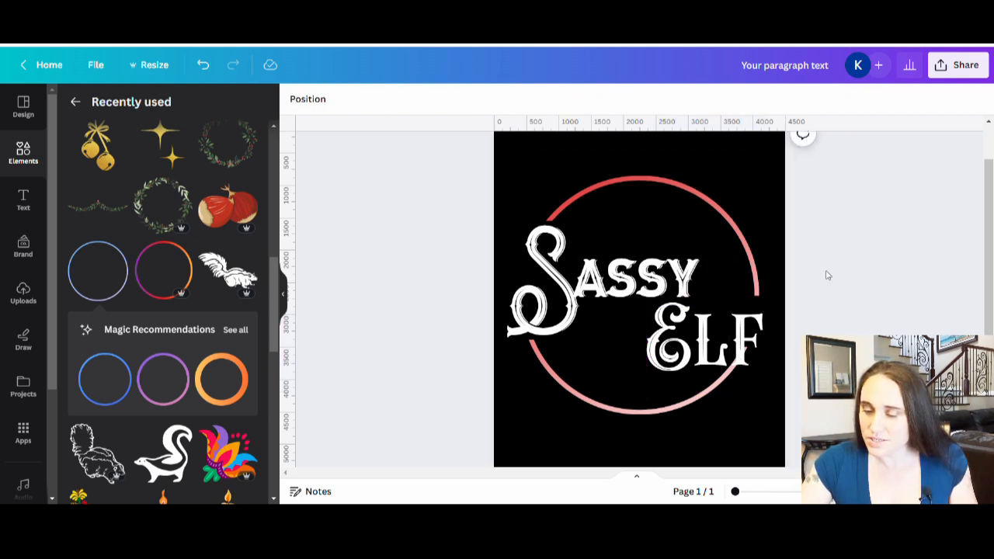
Extend the crop of the upper-right arc downward so it ends just above the F of "Elf"
left_click(752, 268)
double_click(752, 268)
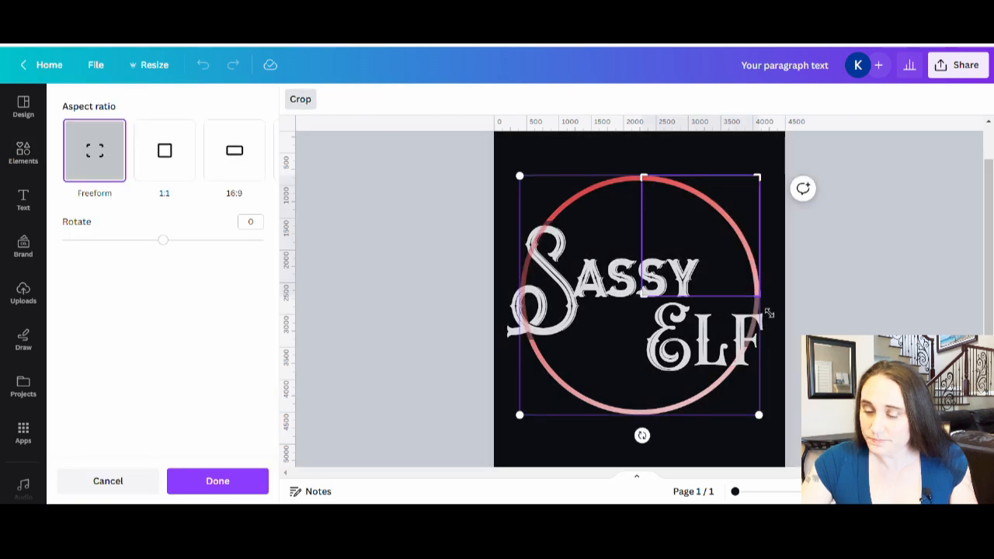
left_click(812, 297)
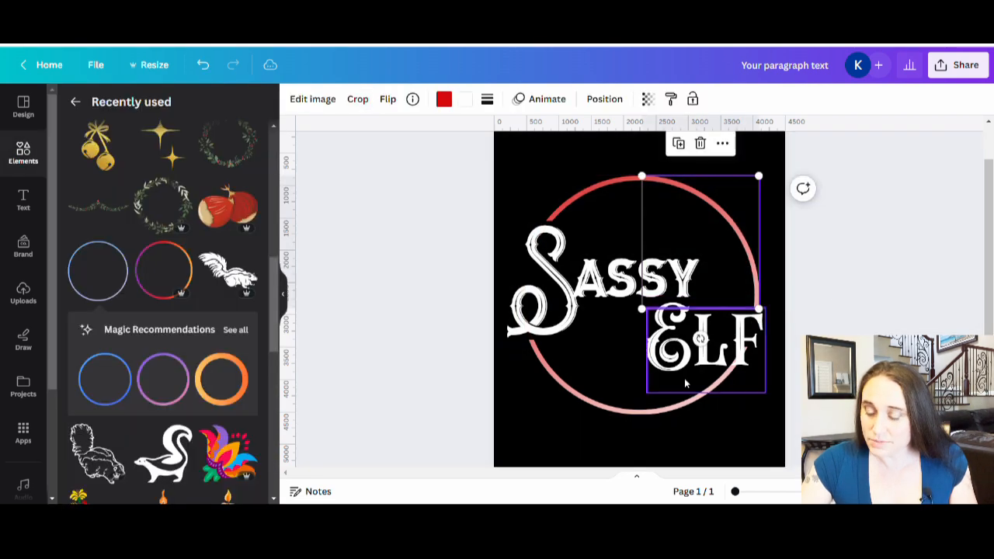
Crop the lower-right arc from its upper edge so it ends just below the lettering of "Elf"
left_click(681, 408)
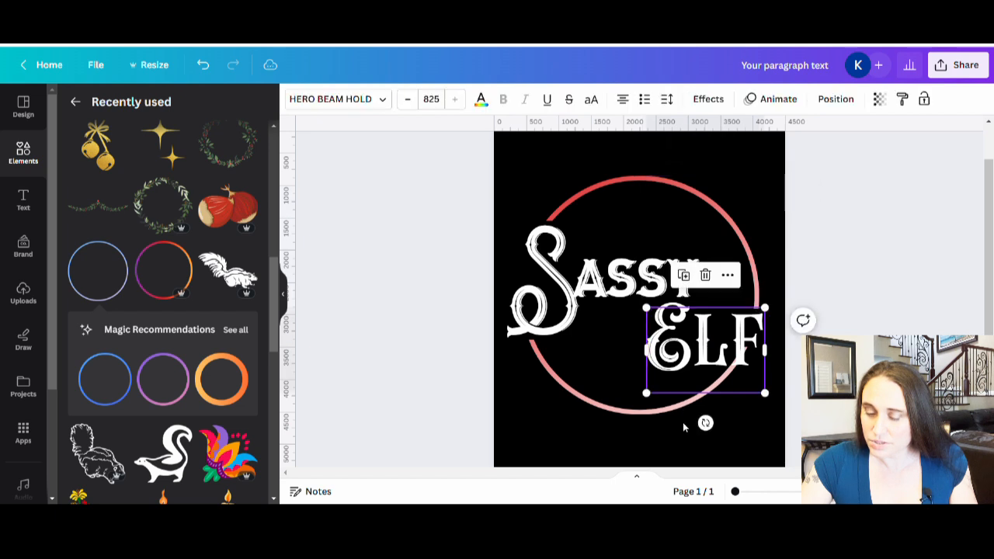
left_click(677, 410)
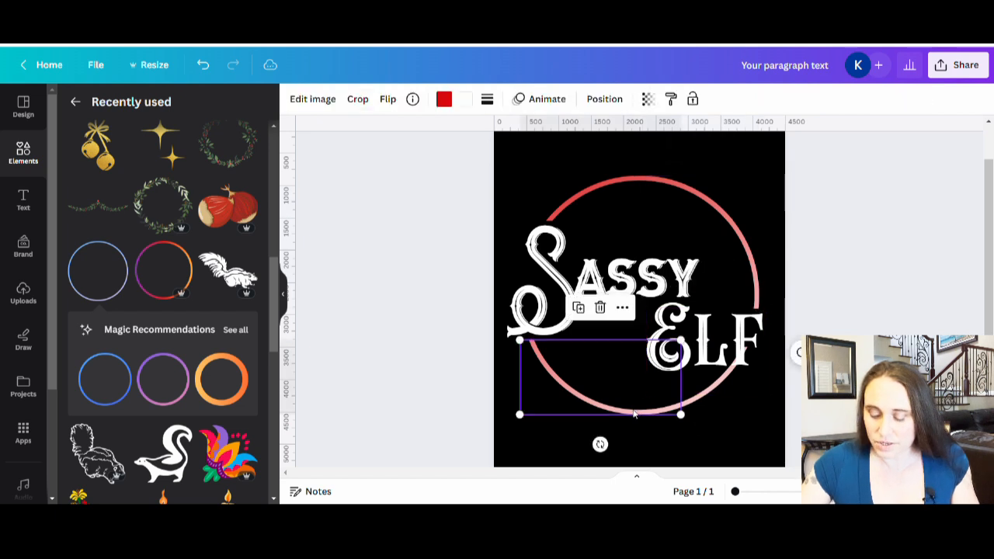
left_click(739, 371)
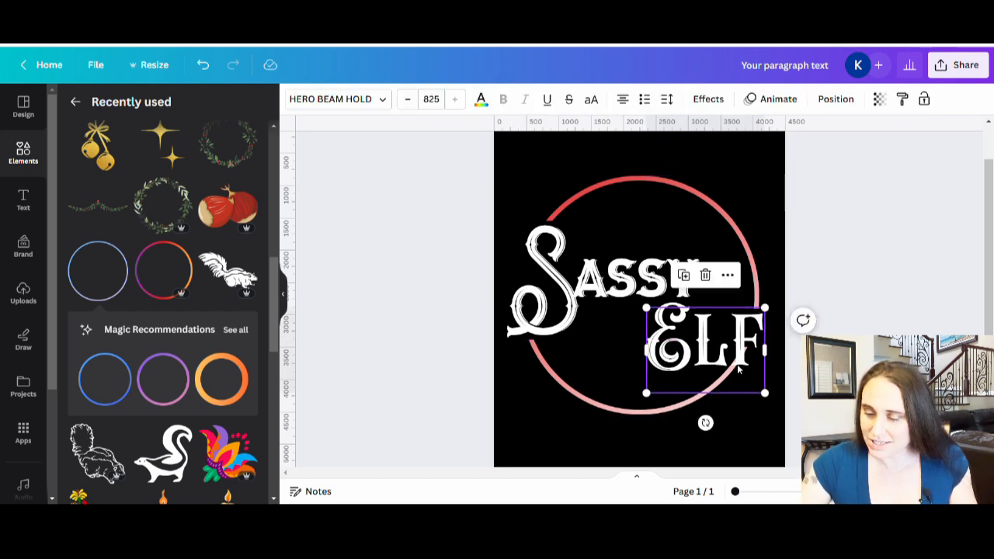
left_click(901, 313)
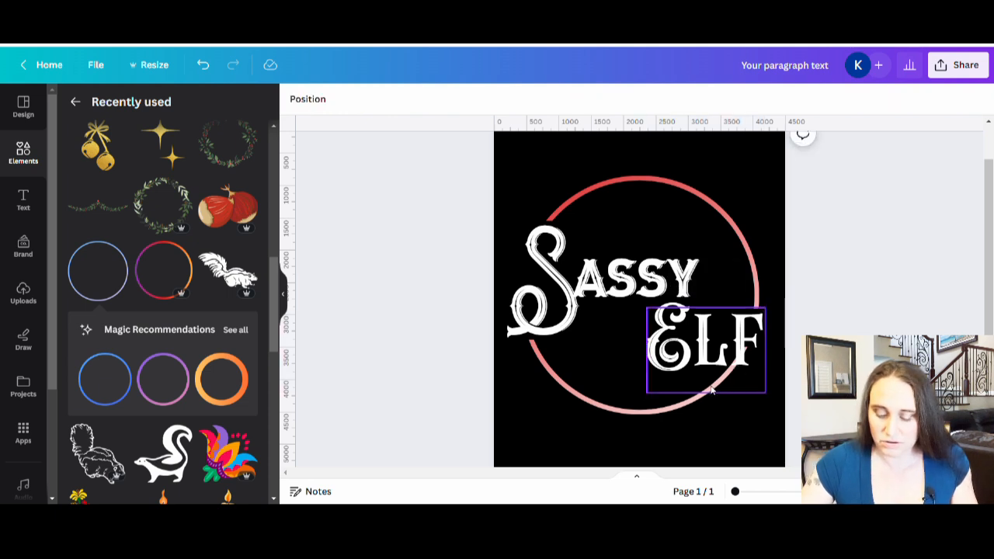
left_click(742, 345)
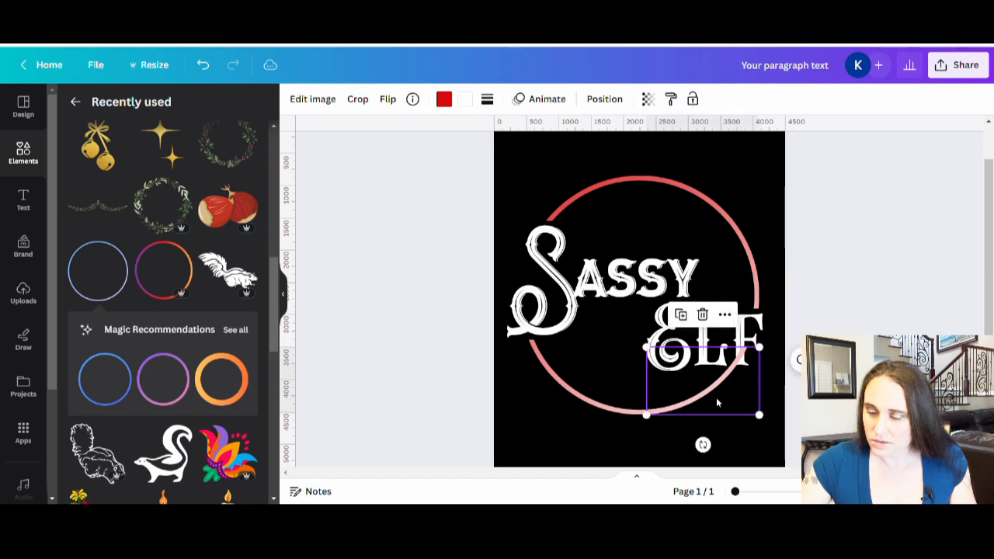
double_click(716, 397)
left_click_drag(770, 356, 772, 378)
left_click(823, 320)
left_click(823, 320)
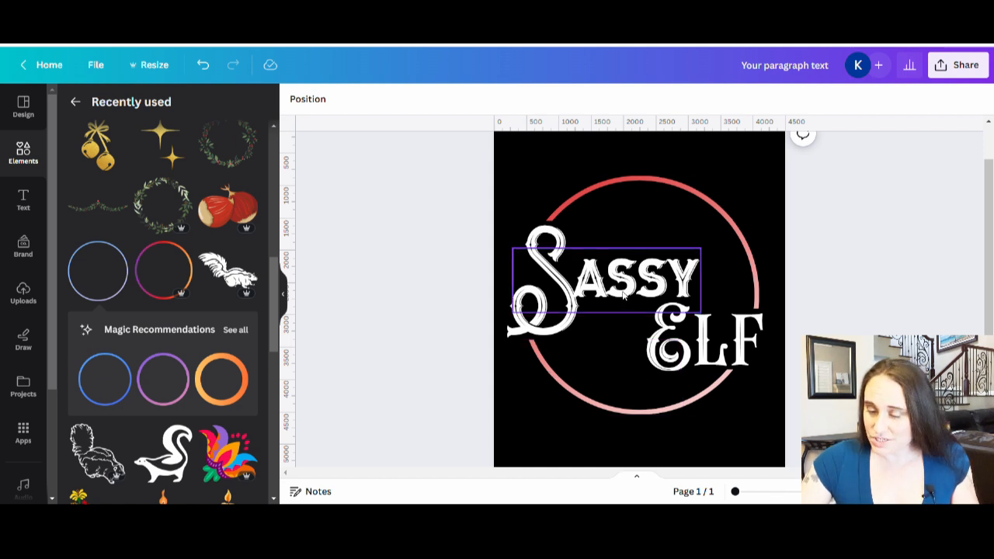
Add another thin gradient circle, size it to about 2550 px wide, and centre it inside the outer ring
left_click(710, 344)
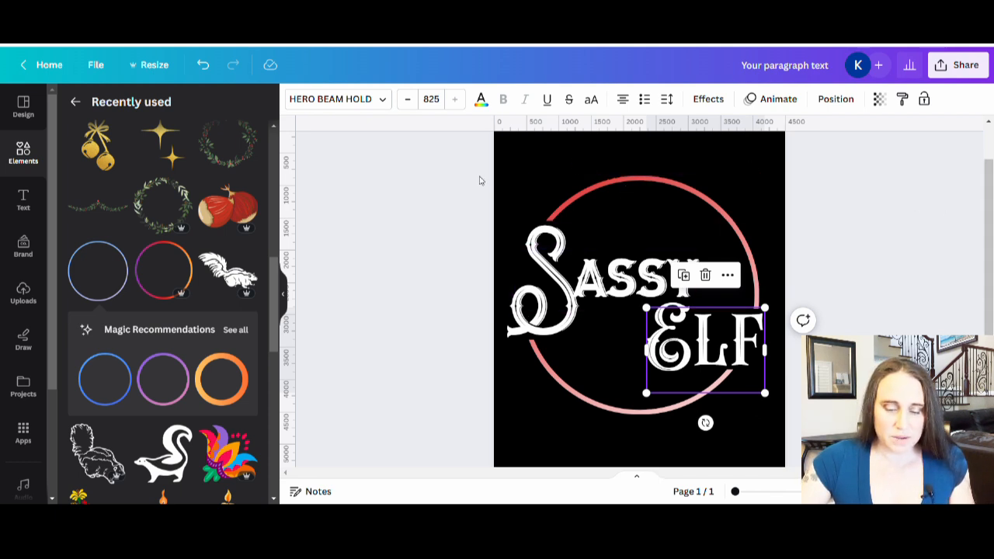
left_click(103, 271)
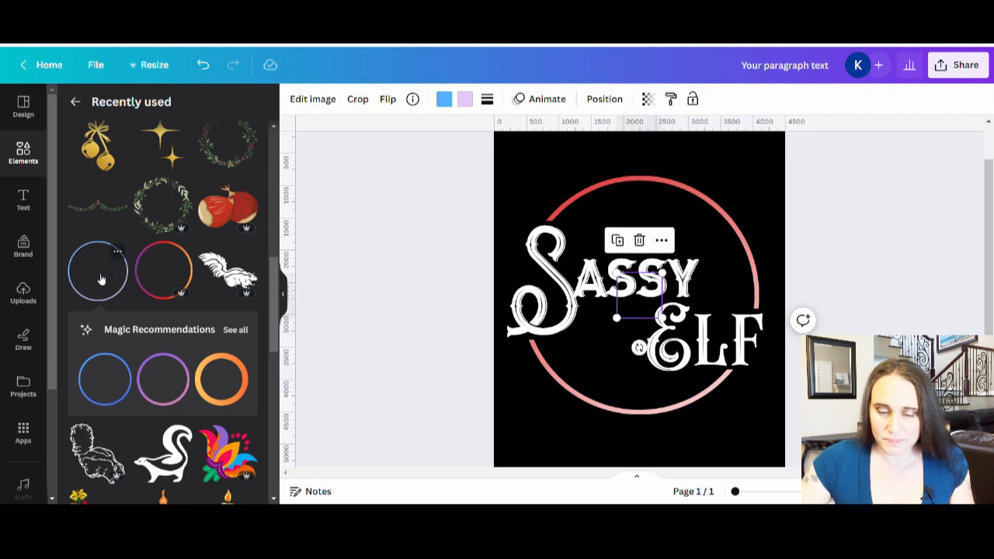
left_click(282, 294)
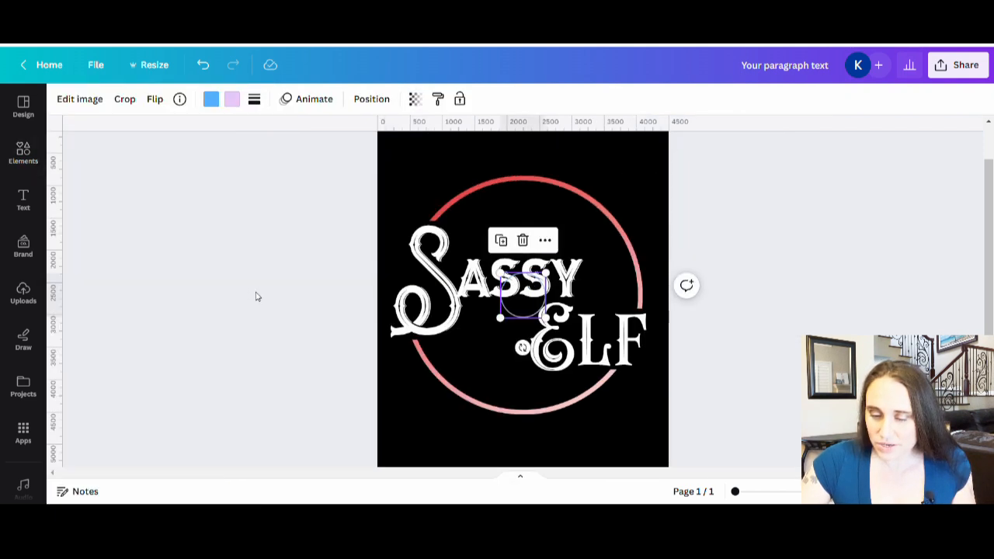
left_click(529, 308)
left_click_drag(547, 319, 627, 401)
left_click_drag(516, 346, 460, 289)
left_click_drag(590, 362, 632, 403)
left_click_drag(558, 349, 543, 336)
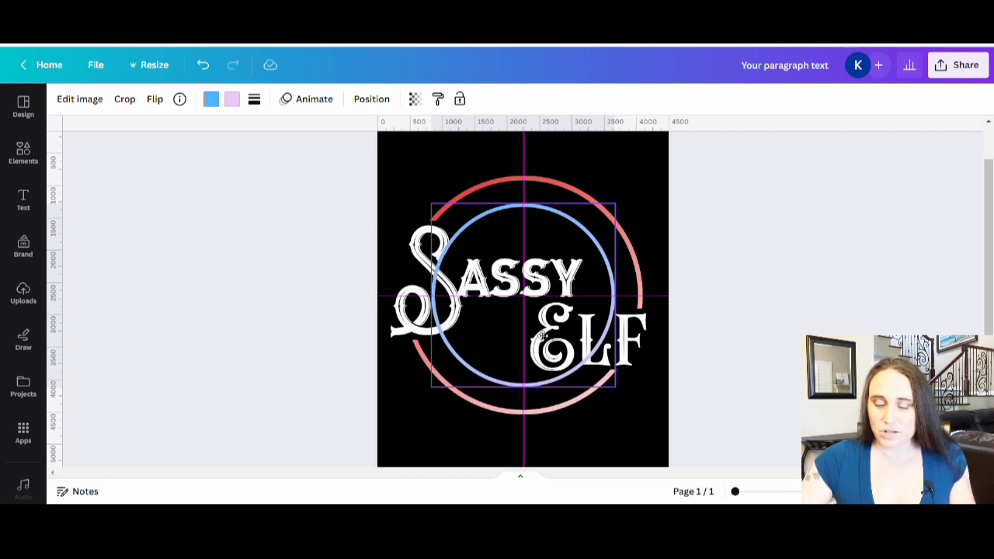
left_click_drag(542, 335, 542, 334)
left_click_drag(432, 386, 450, 370)
left_click_drag(546, 298, 540, 308)
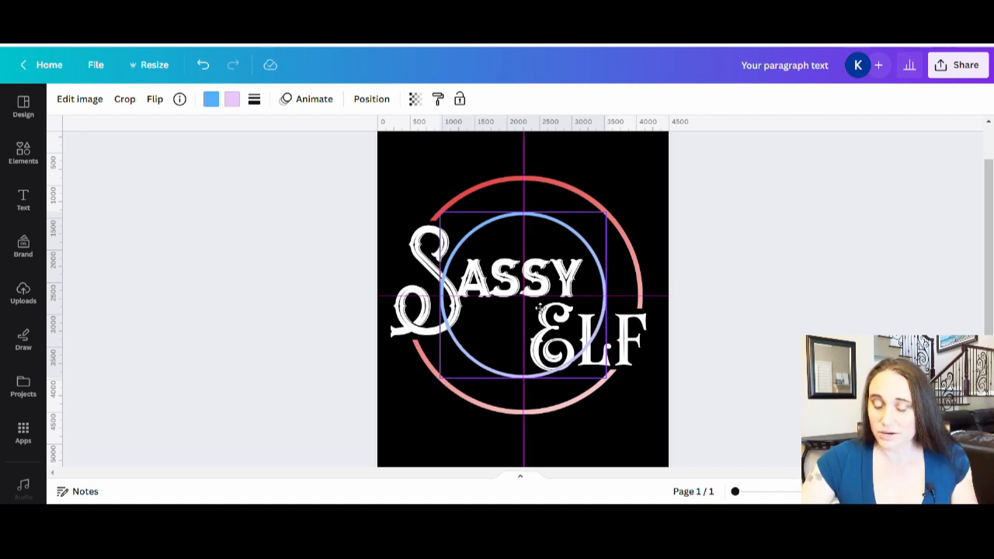
left_click_drag(539, 309, 541, 308)
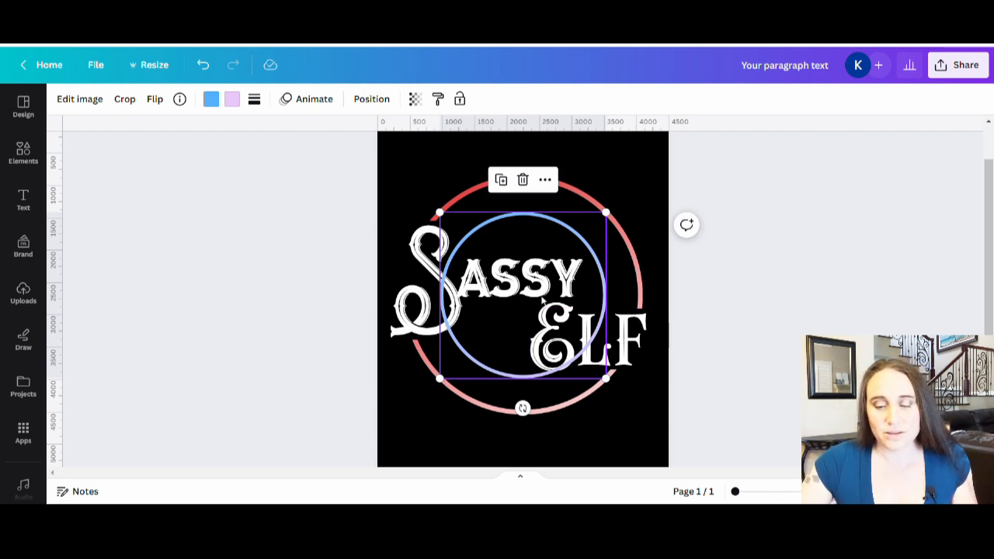
Recolour the inner circle's gradient from red to white using the document colours
left_click(233, 98)
left_click(250, 177)
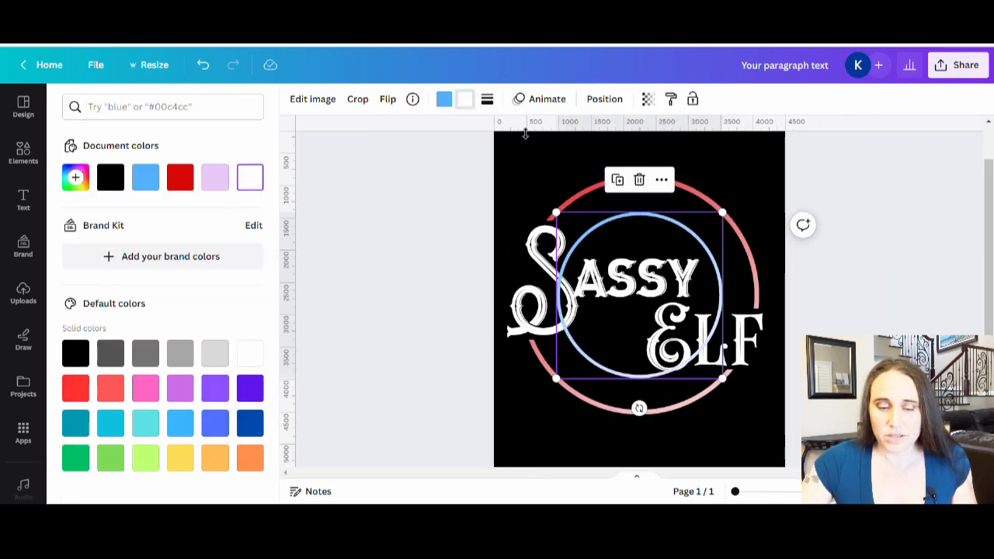
left_click(445, 100)
left_click(181, 177)
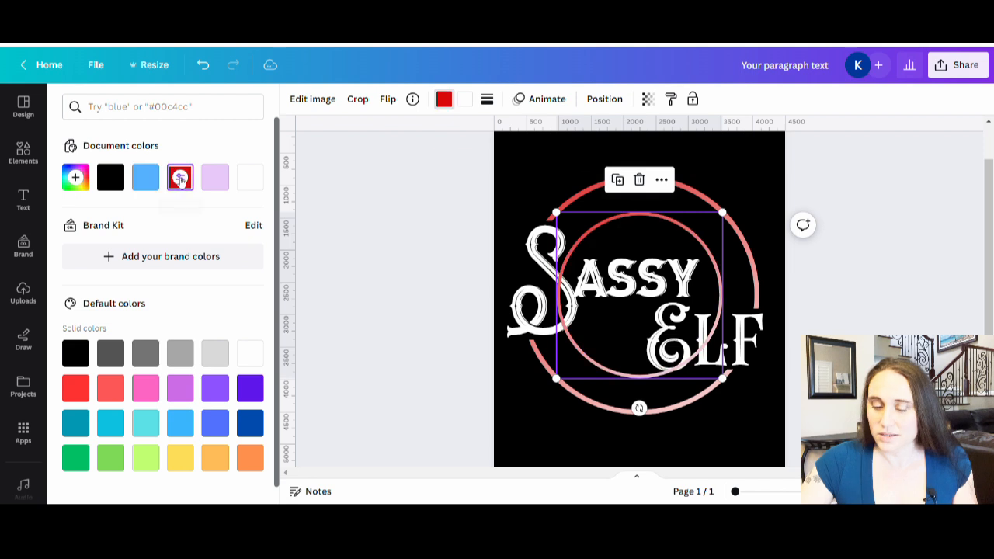
left_click(826, 252)
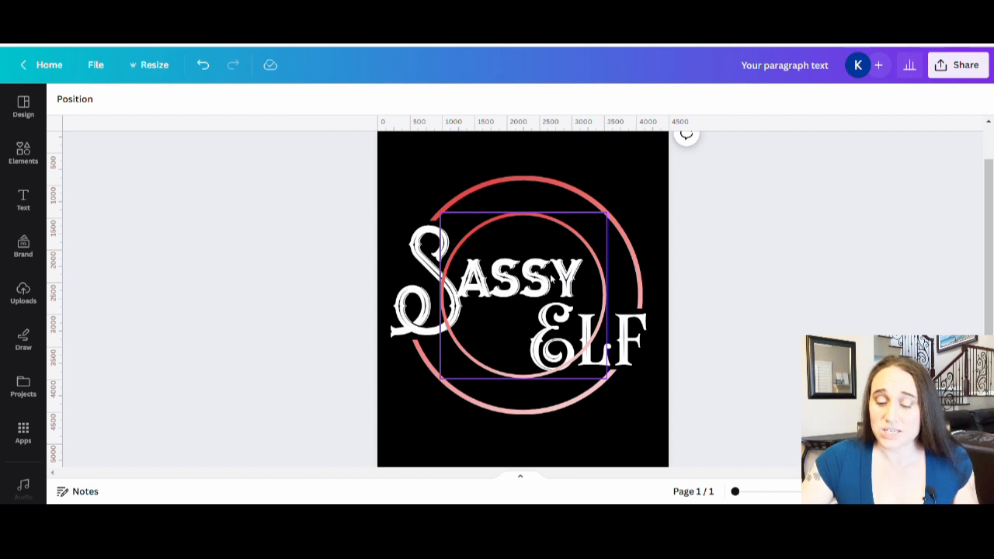
Duplicate the inner circle in place and crop one copy to an upper arc about 700 px tall, ending just above "assy"
left_click(551, 278)
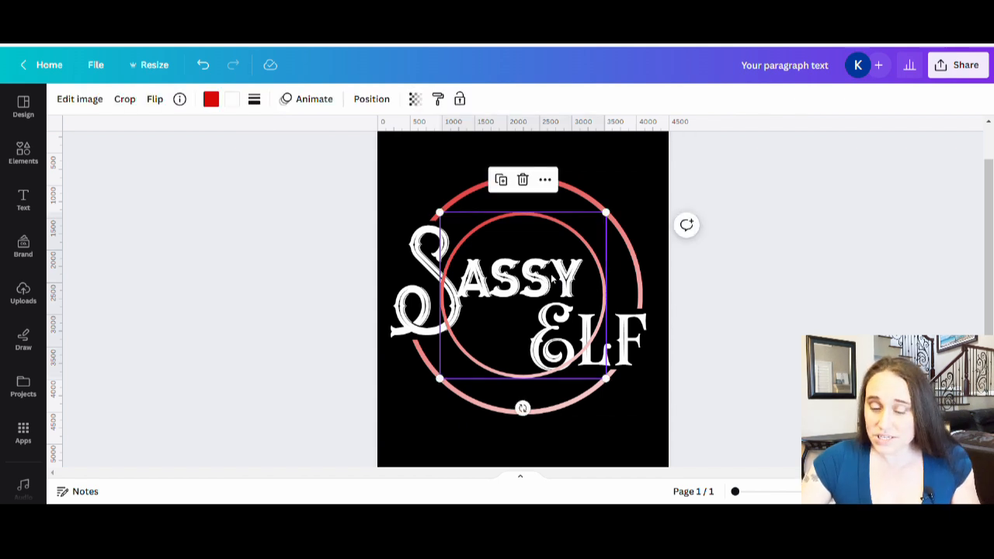
left_click_drag(551, 278, 550, 281)
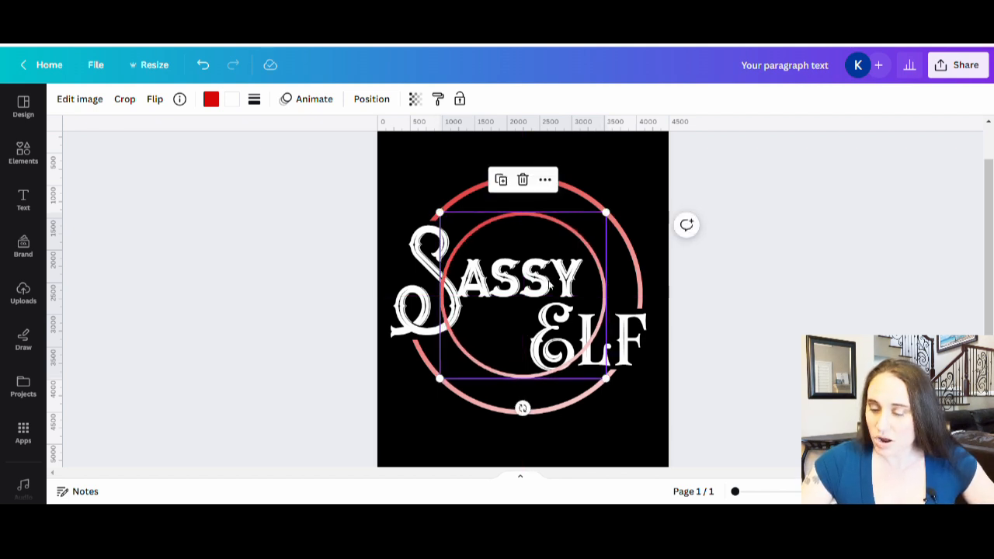
double_click(549, 284)
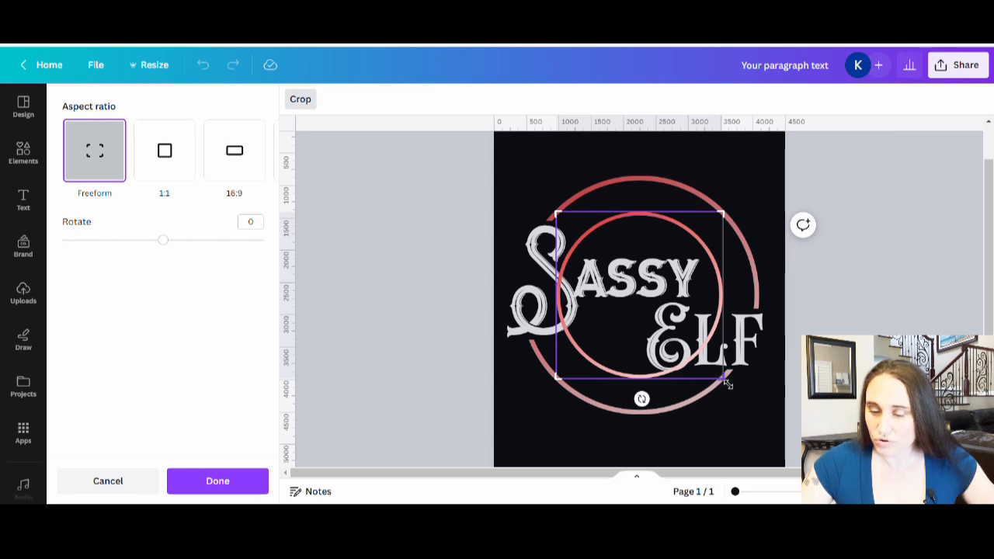
left_click_drag(731, 389, 743, 262)
left_click(857, 286)
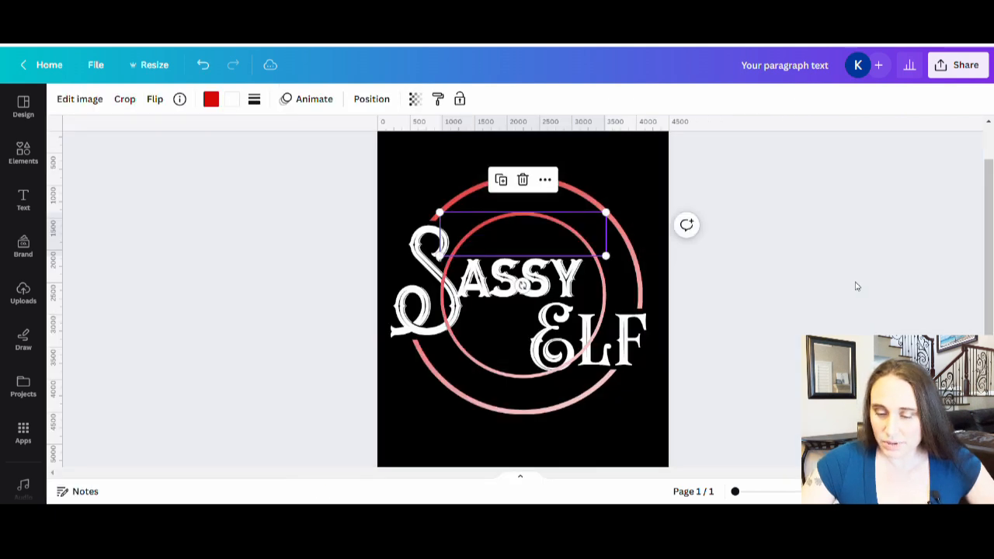
Crop the remaining full inner circle from its upper edge to a lower arc about 700 px tall, starting beneath the S
double_click(513, 344)
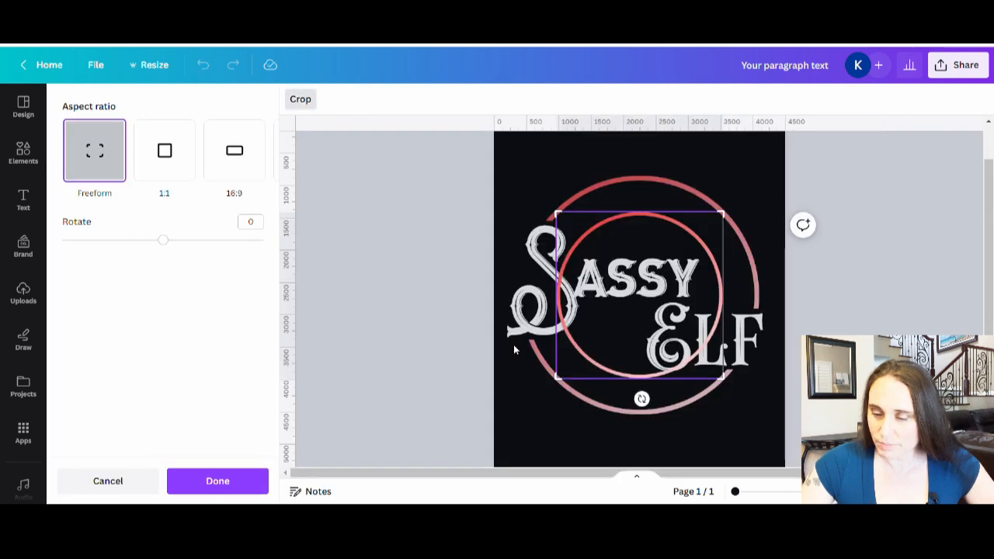
left_click_drag(725, 219, 750, 334)
left_click(854, 245)
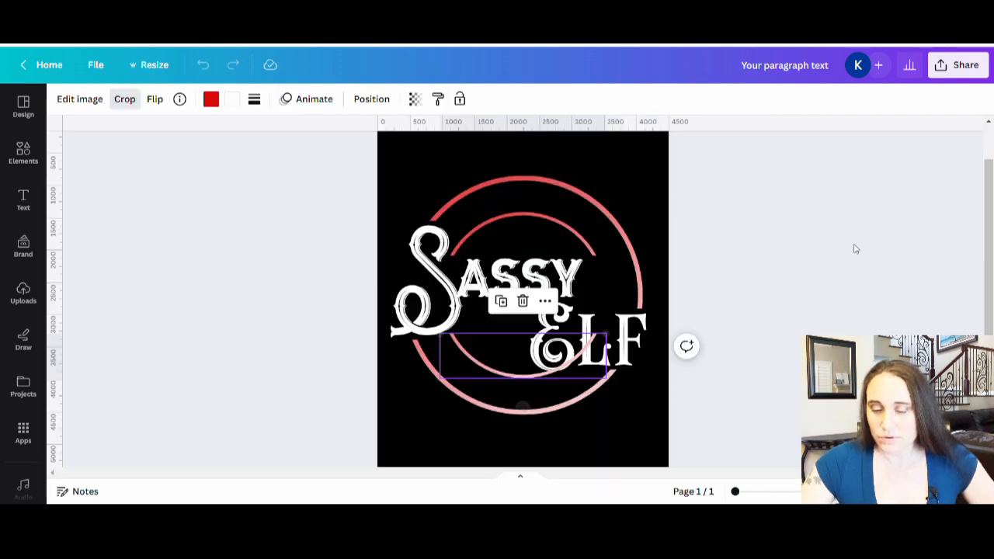
left_click(735, 266)
scroll(786, 266, "down", 2)
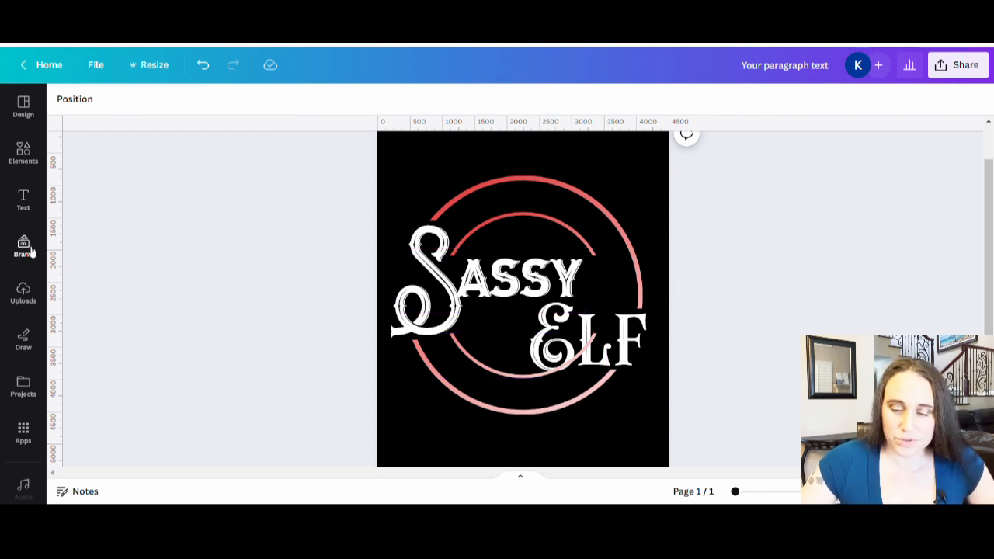
left_click(26, 161)
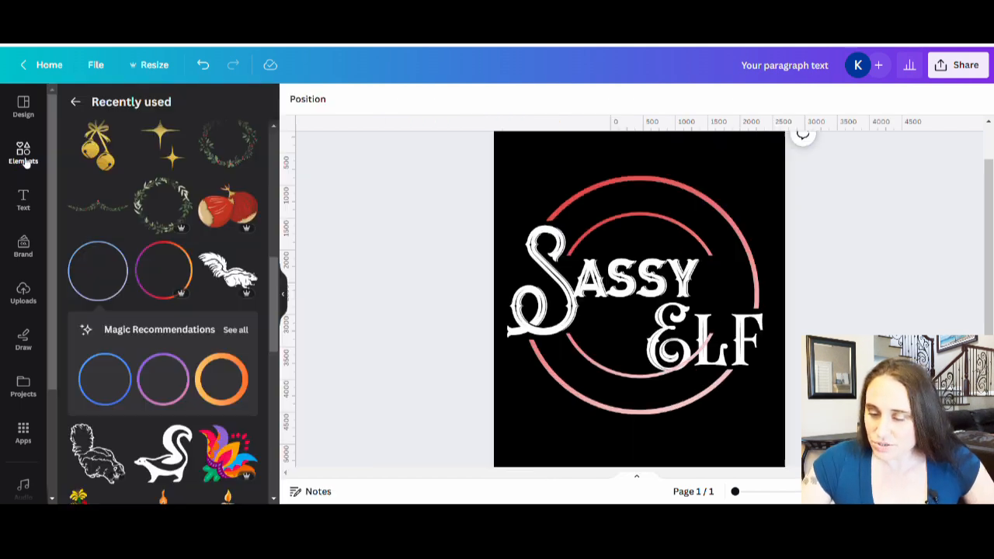
left_click(115, 252)
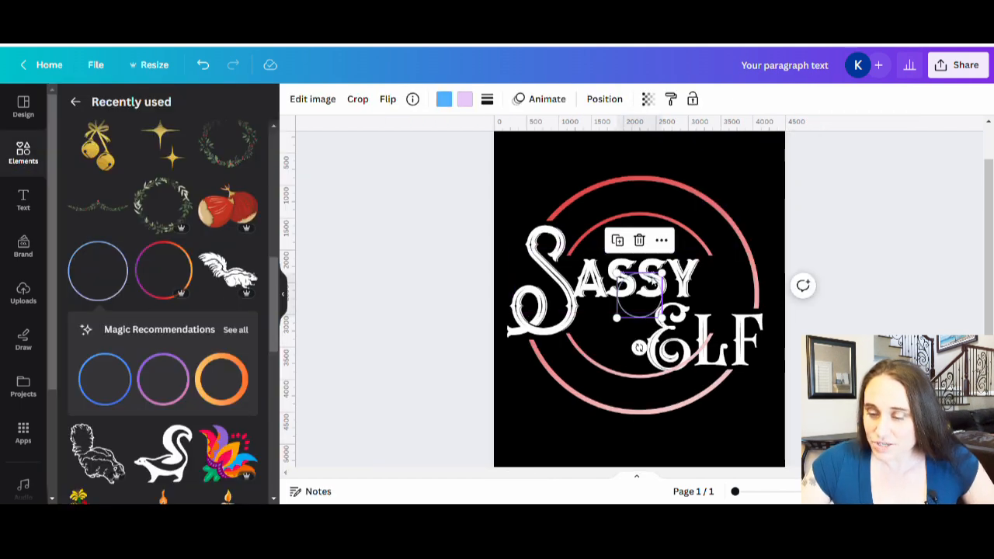
left_click_drag(660, 272, 848, 208)
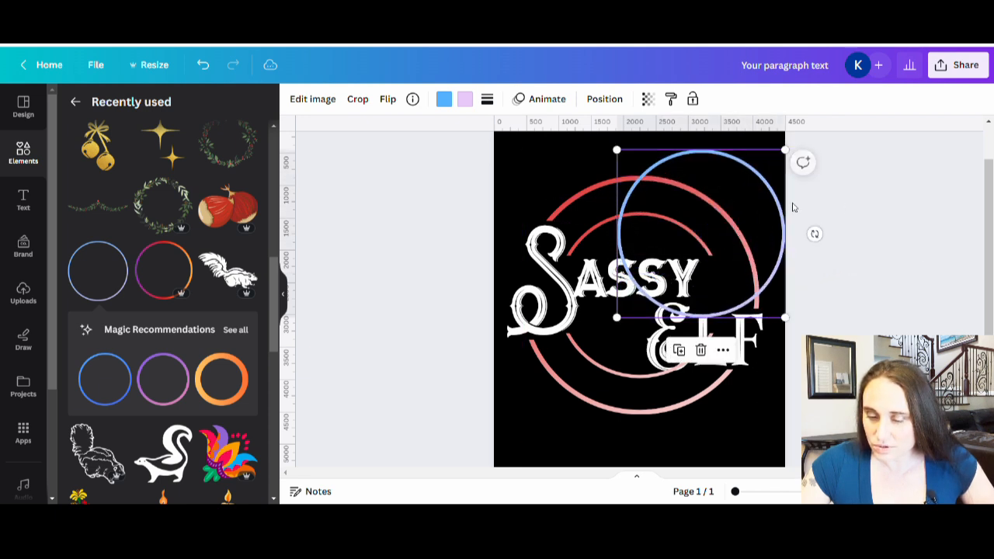
left_click_drag(775, 221, 716, 282)
left_click_drag(727, 212, 727, 220)
left_click_drag(659, 322, 453, 261)
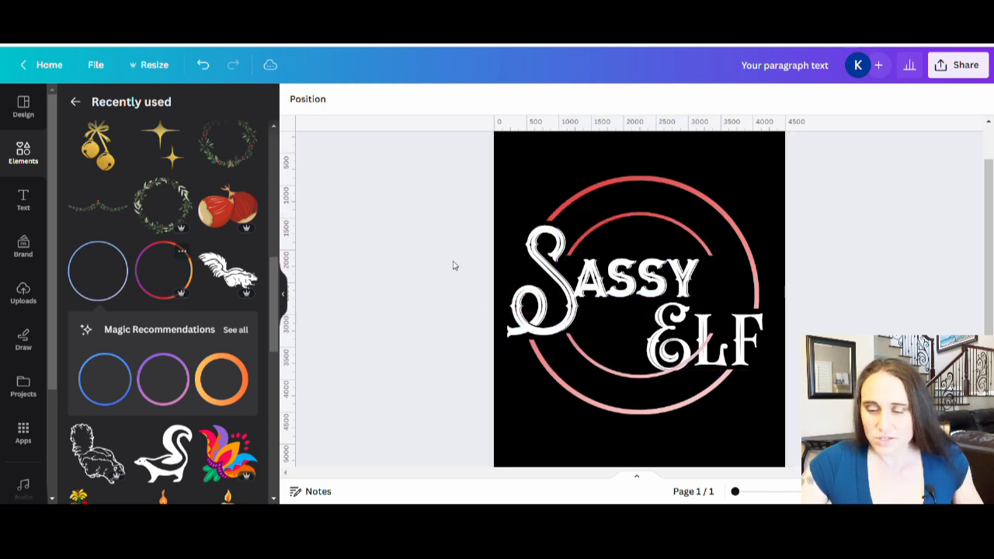
Duplicate the upper inner arc in place and crop the copy to the circle's right quarter, about 1300 × 1500 px, ending just above "Elf"
left_click(676, 245)
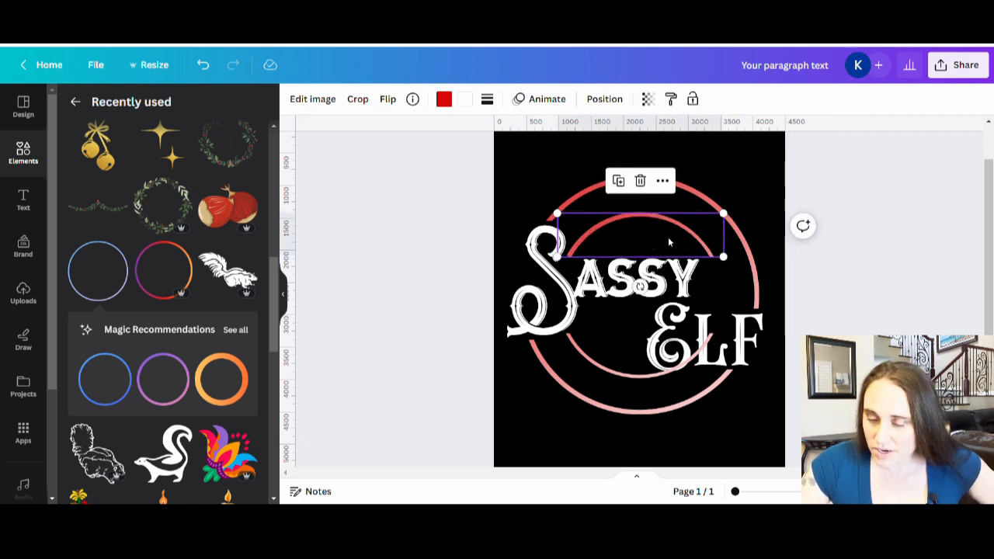
left_click_drag(660, 233, 658, 237)
double_click(658, 238)
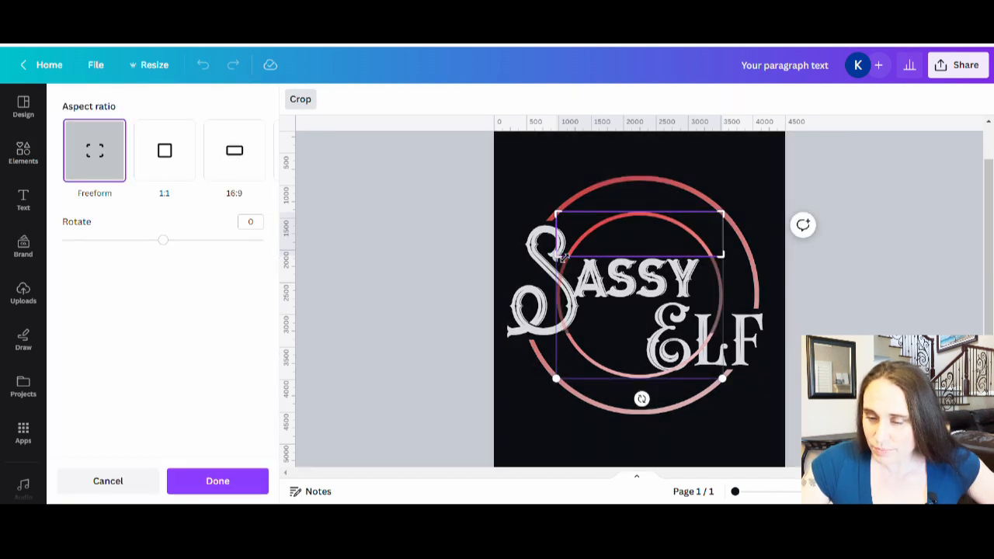
left_click_drag(598, 269, 645, 270)
left_click_drag(730, 268, 748, 320)
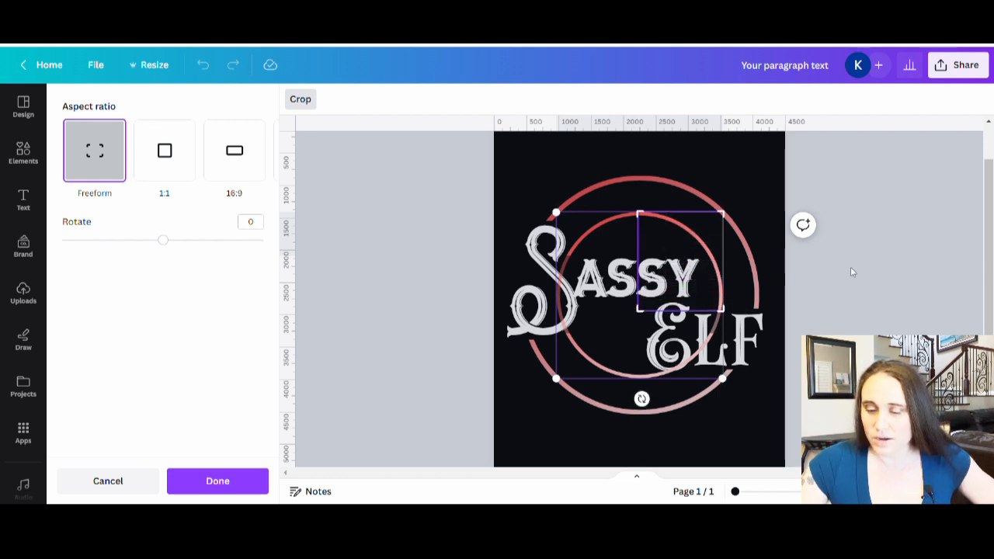
left_click(858, 284)
left_click(858, 284)
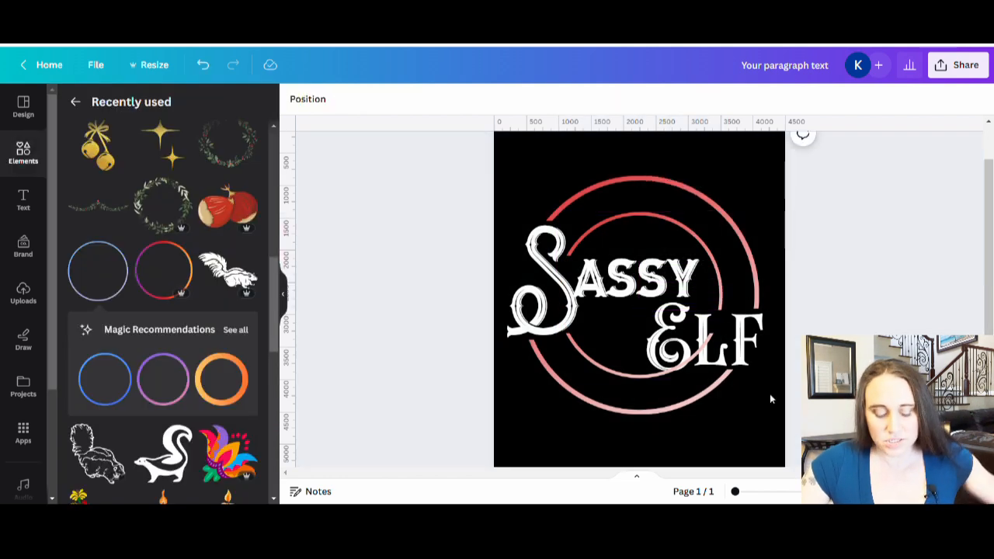
Duplicate the lower inner arc in place and crop the copy to a short segment, about 350 × 200 px, at the lower left of the E
left_click(605, 370)
left_click_drag(605, 370, 610, 368)
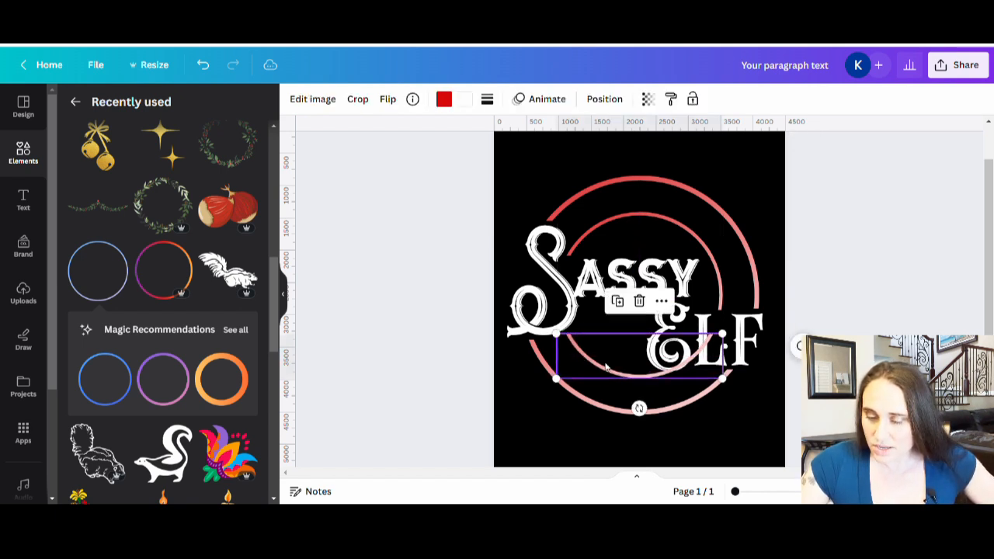
double_click(613, 366)
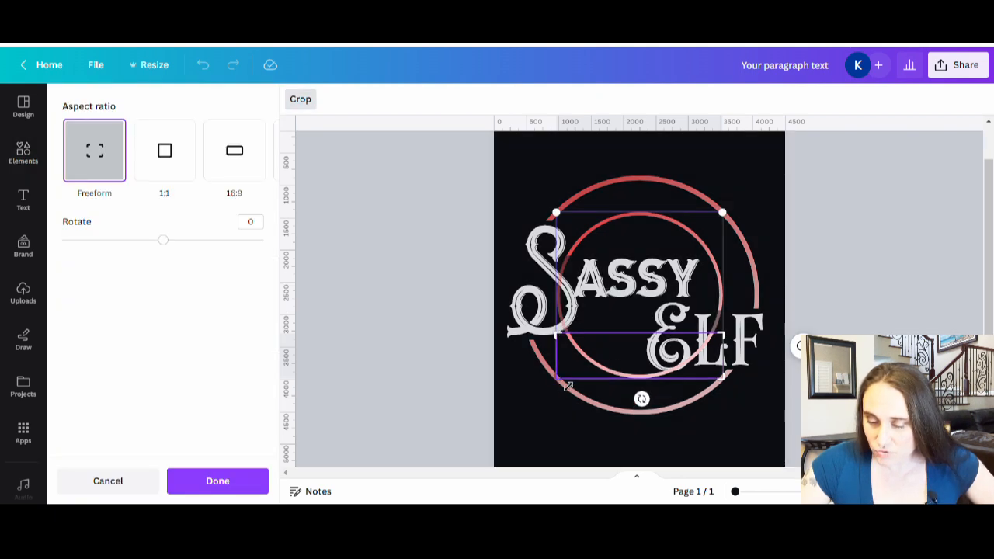
left_click_drag(567, 385, 640, 397)
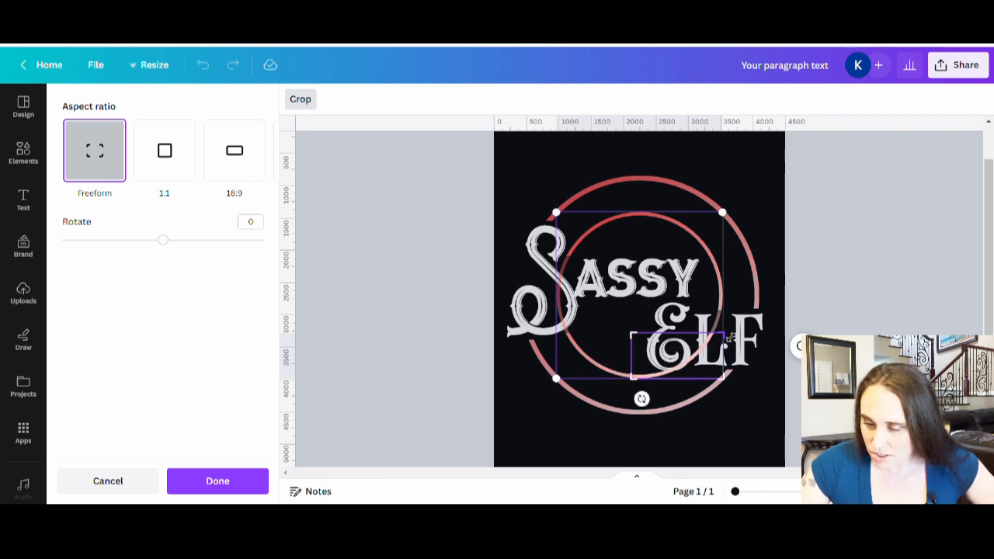
left_click_drag(730, 336, 730, 380)
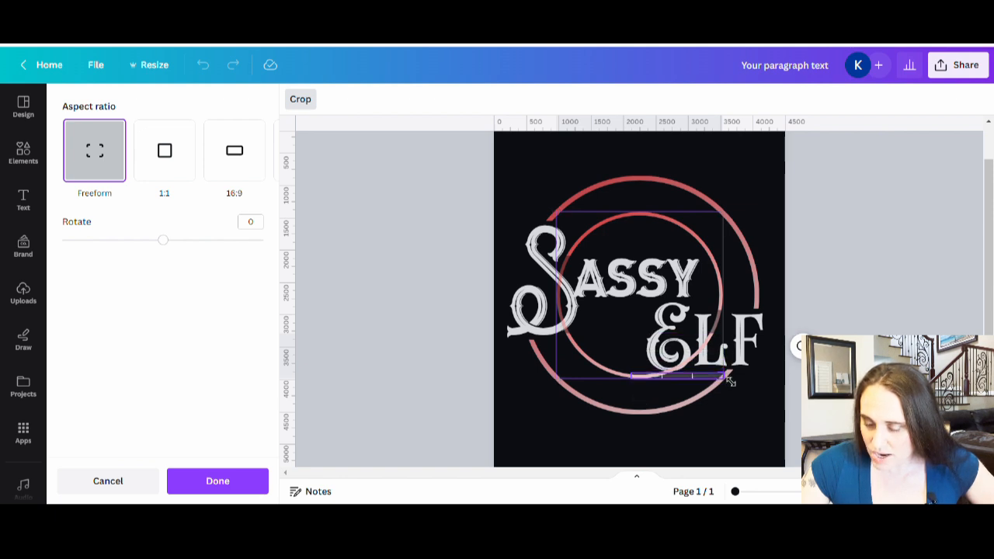
left_click_drag(729, 381, 659, 375)
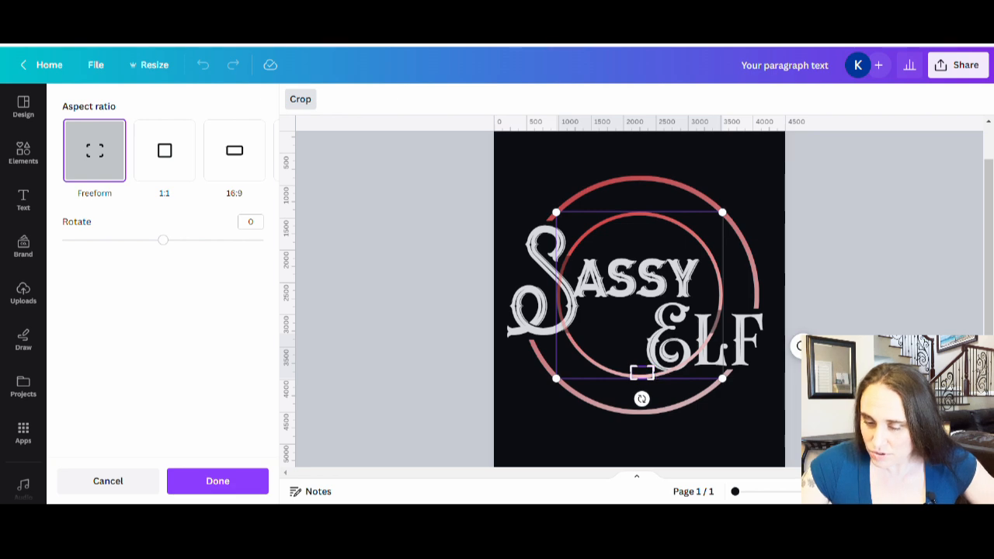
left_click(613, 369)
Crop the remaining full lower inner arc to its left part, about 1350 × 700 px, running from beneath the S to just before the E
double_click(588, 366)
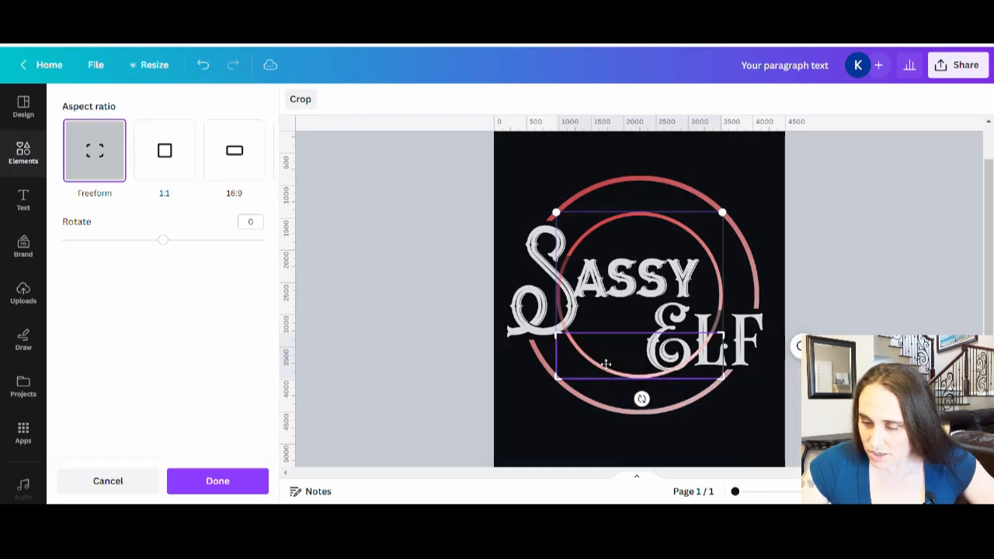
left_click_drag(696, 340, 649, 356)
left_click(839, 369)
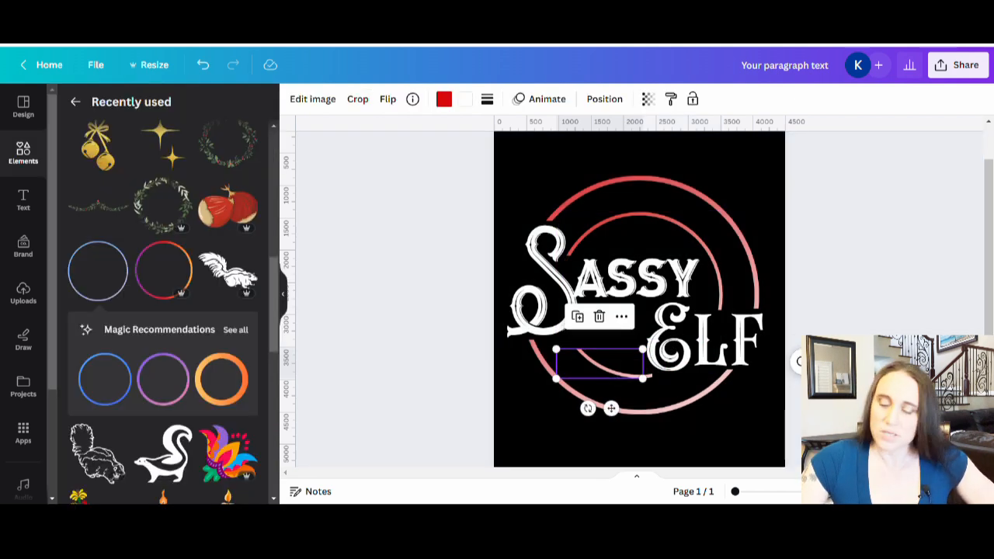
left_click(838, 369)
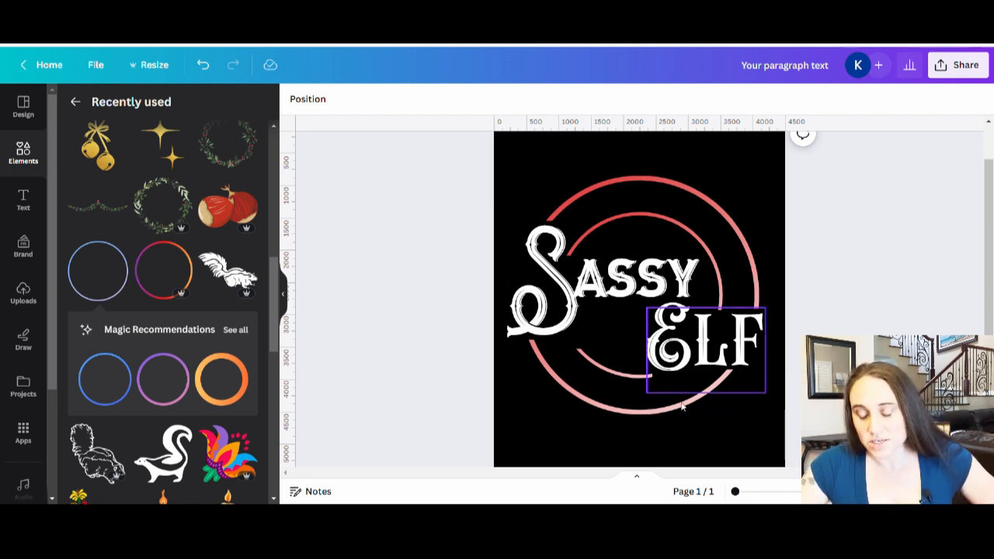
double_click(575, 355)
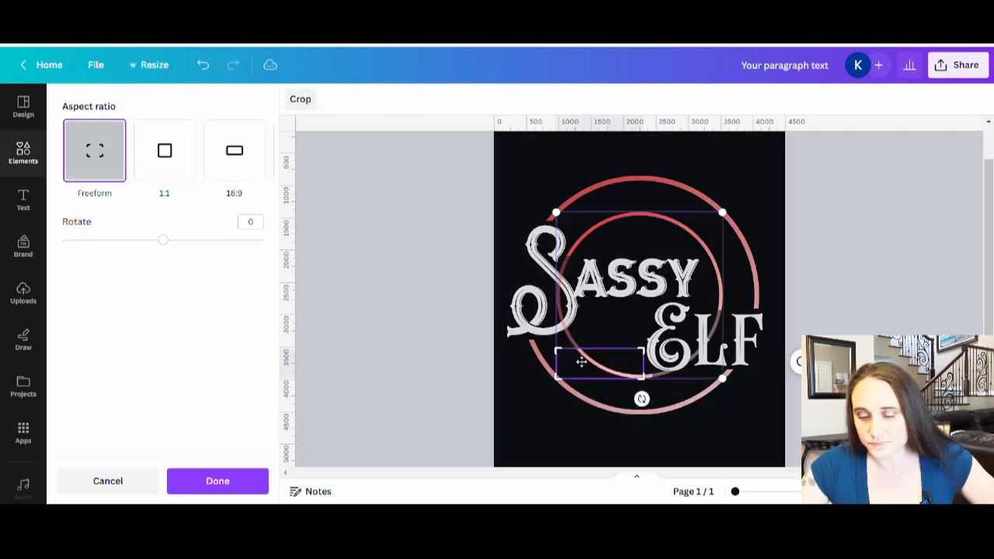
left_click_drag(560, 356, 556, 340)
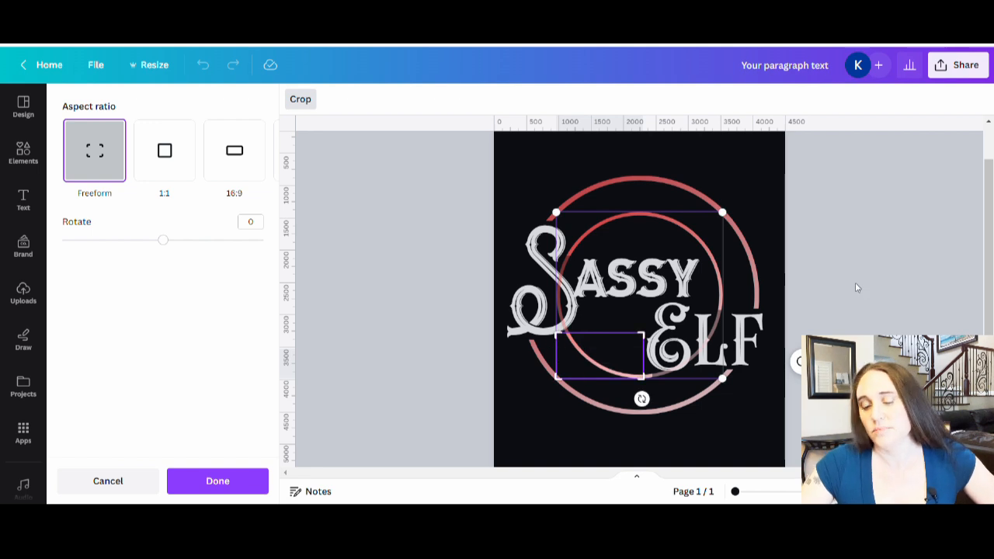
left_click(853, 287)
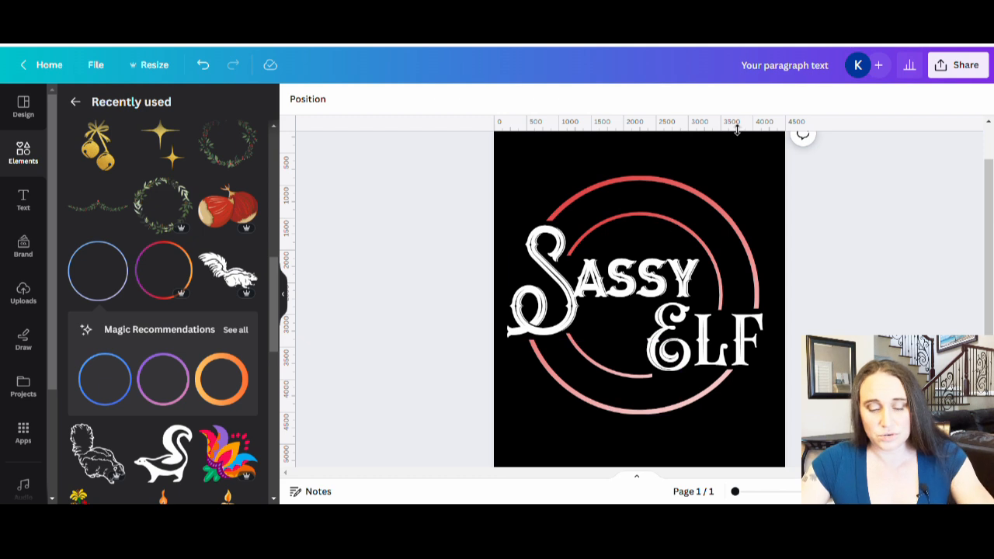
Add an "IN MY" text, scale it to font size 435, and place it centred above "Sassy" across the upper arcs
left_click(713, 145)
key("t")
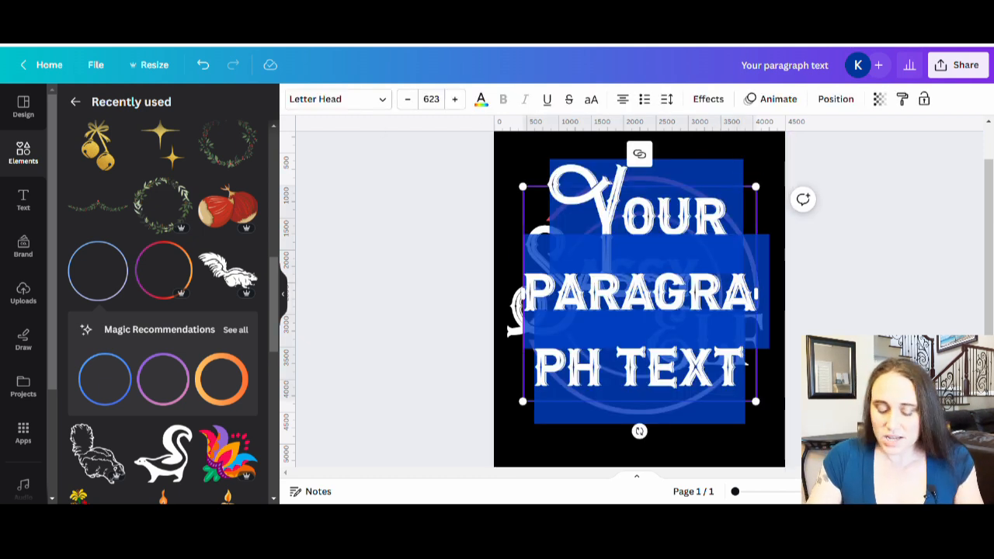
type("IN MY")
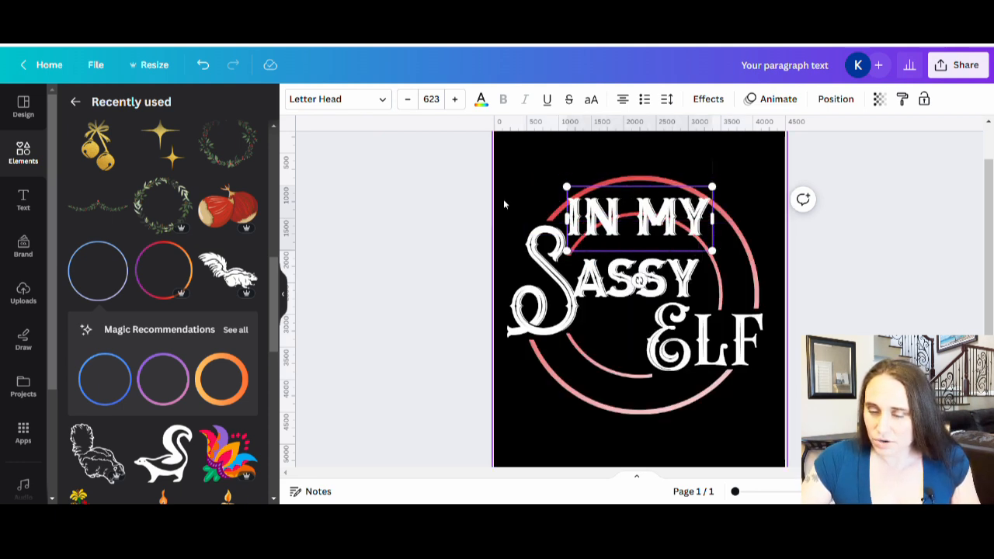
left_click_drag(568, 254, 611, 230)
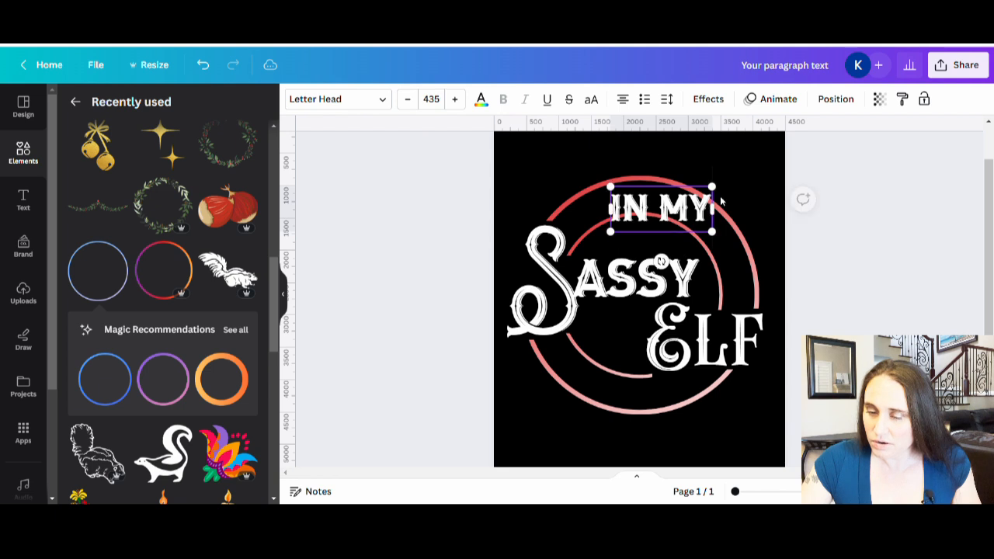
left_click(839, 253)
left_click_drag(670, 205, 647, 203)
Search the fonts for "holiday christmas" for the "IN MY" text, then narrow the search to the suggested "christmas"
left_click(339, 101)
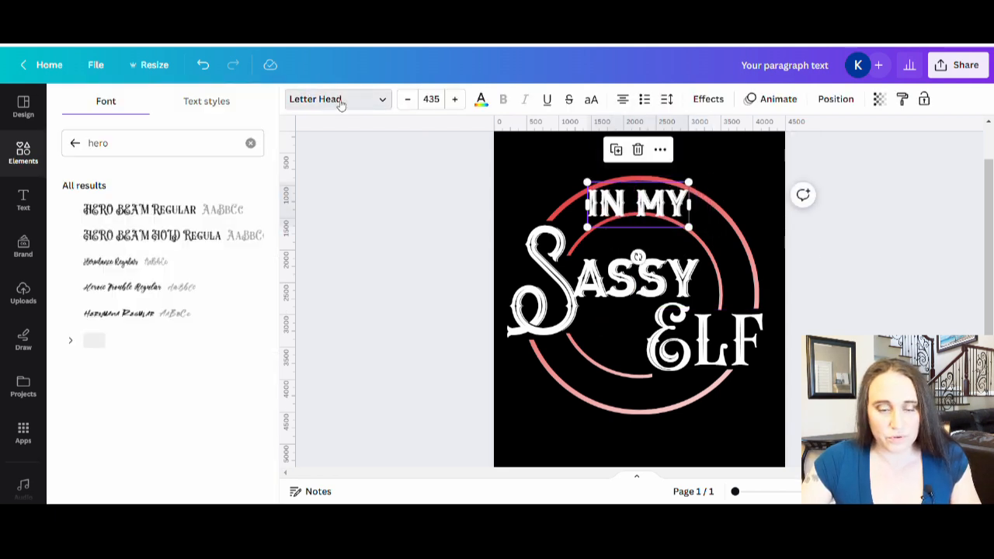
left_click_drag(145, 142, 75, 140)
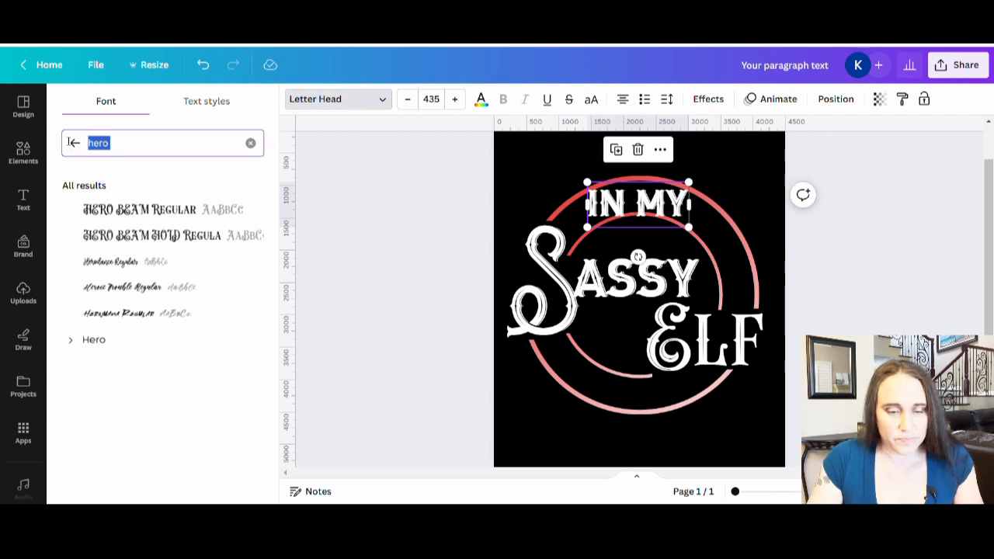
type("holiday c")
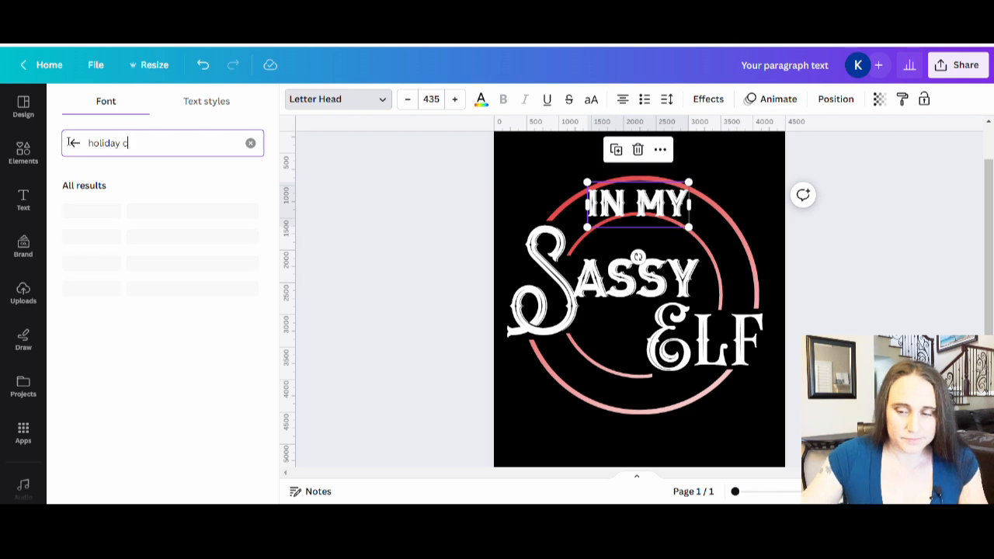
type("hristmas")
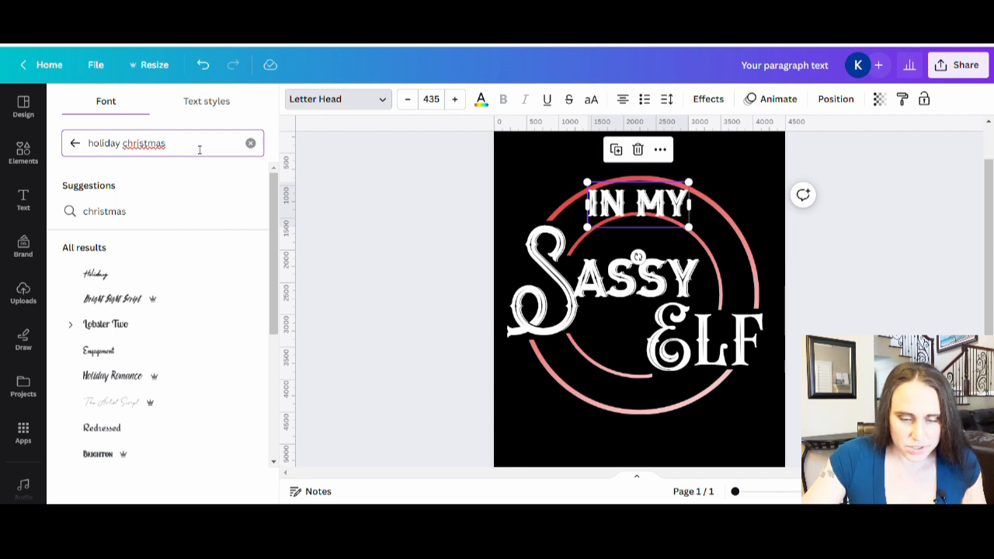
left_click(197, 213)
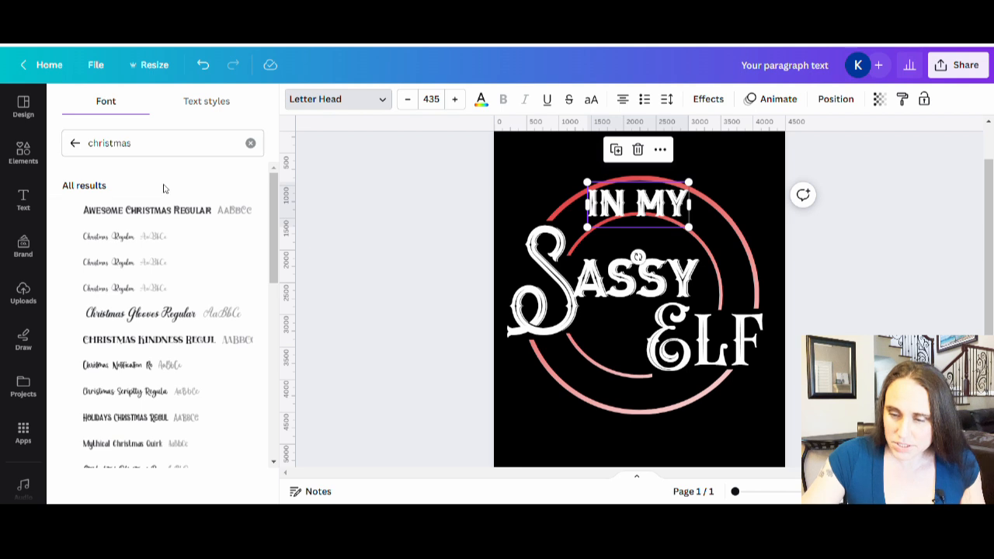
Compare the Awesome Christmas Regular and Holidays Christmas Regular fonts on "IN MY" and keep Awesome Christmas Regular
left_click(169, 208)
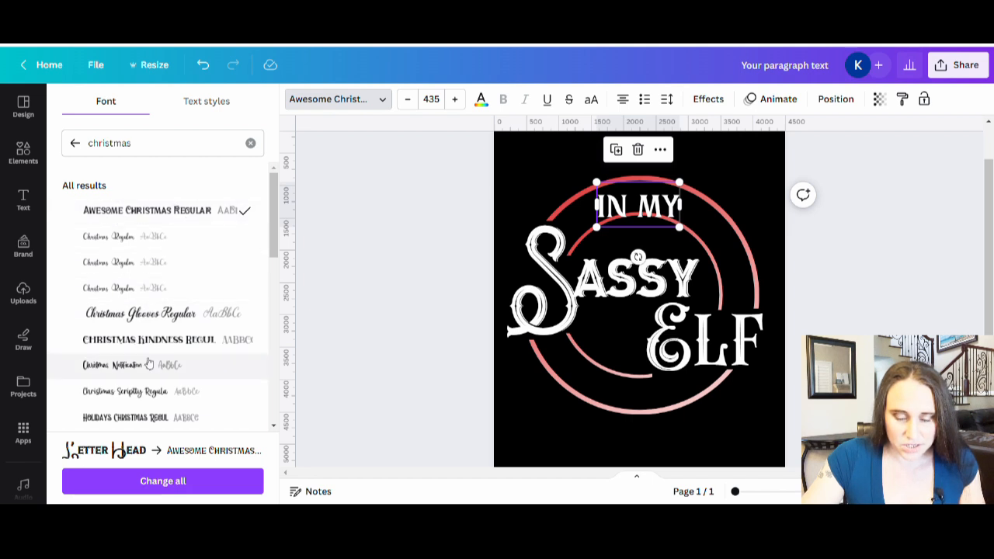
left_click(136, 418)
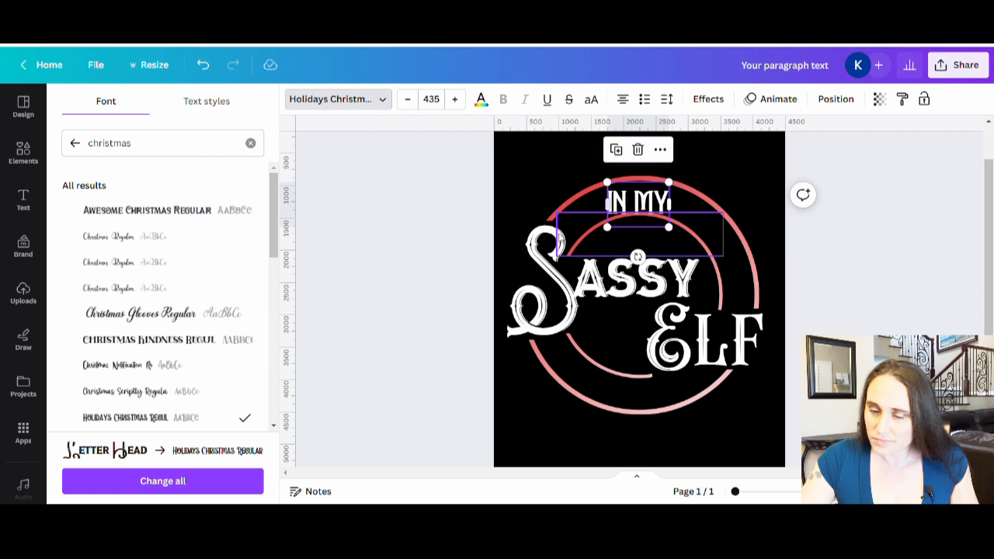
left_click(179, 210)
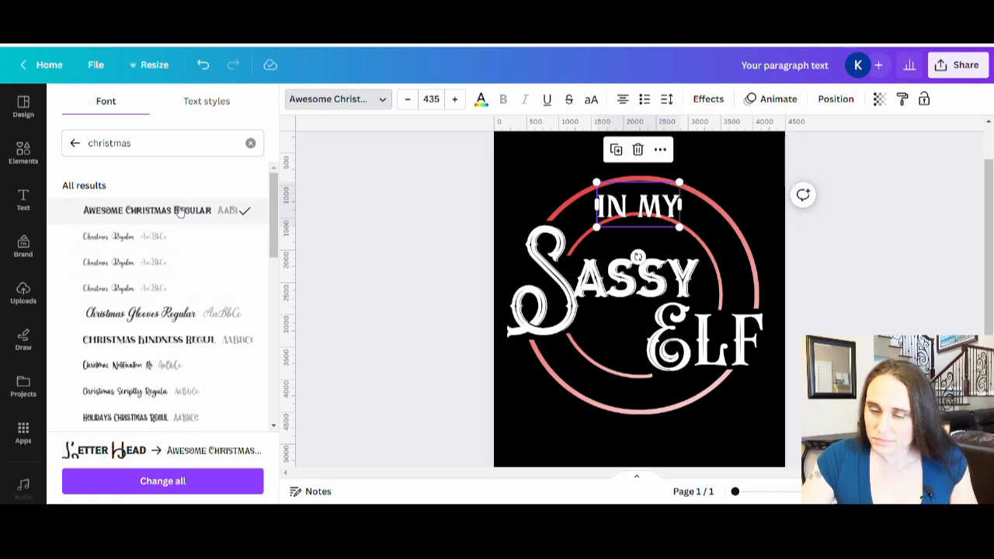
left_click(140, 417)
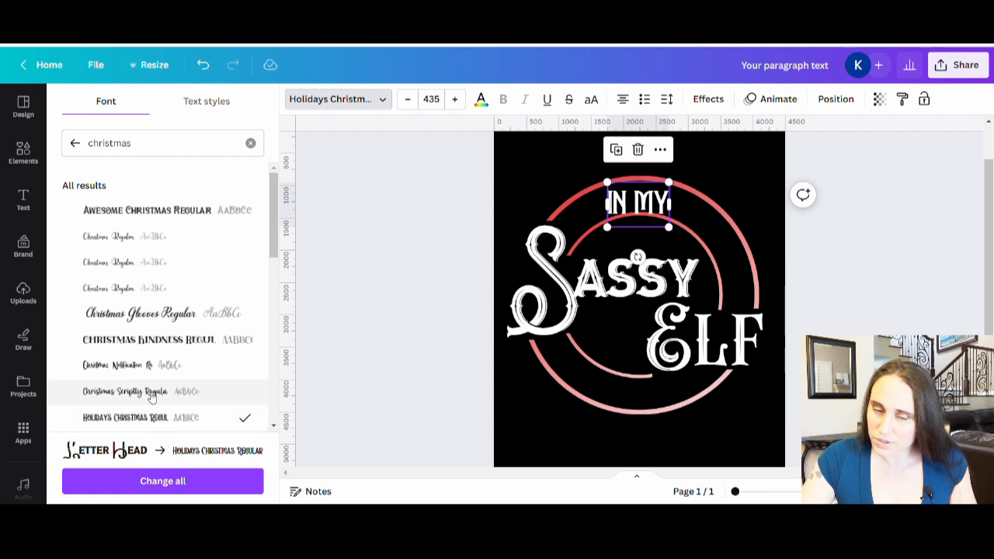
left_click(200, 214)
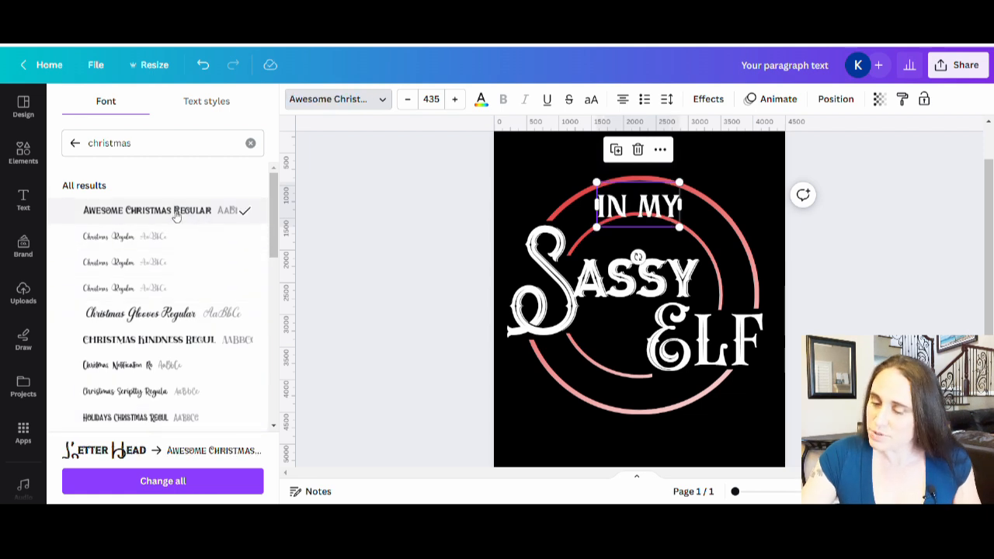
left_click(650, 219)
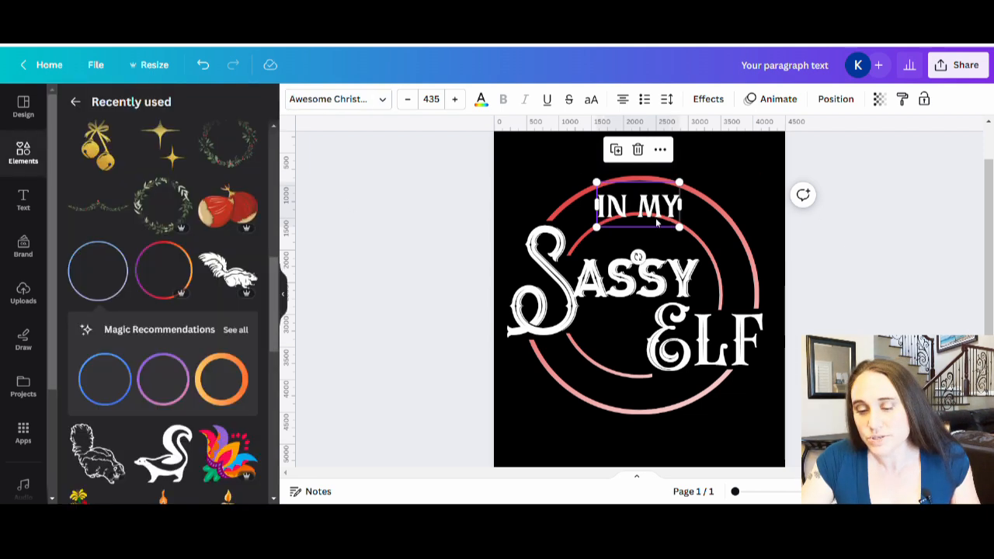
Centre "IN MY" slightly higher between the upper arcs and widen its letter spacing until the text is about 1550 px wide
left_click(835, 291)
left_click_drag(635, 209, 661, 201)
left_click(666, 99)
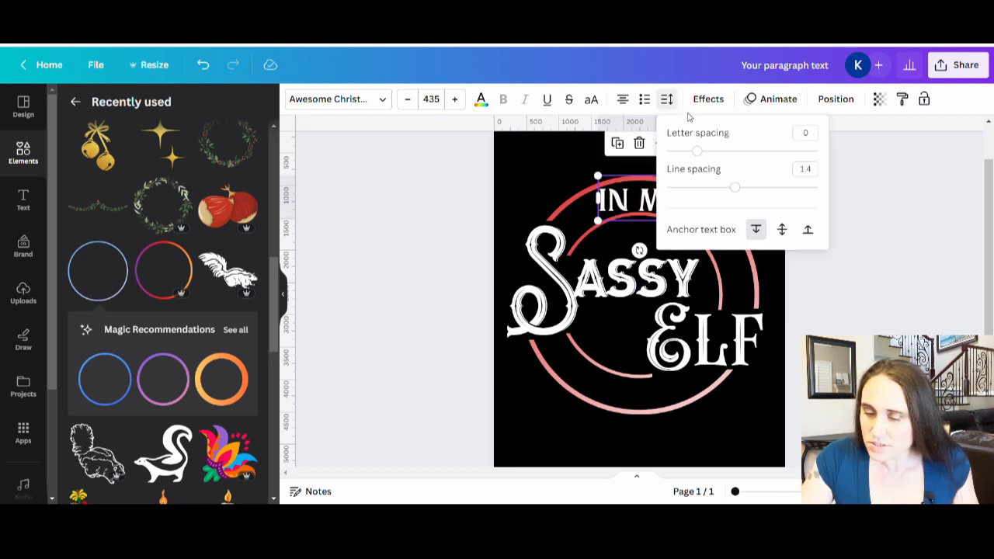
left_click_drag(698, 151, 710, 152)
left_click(682, 187)
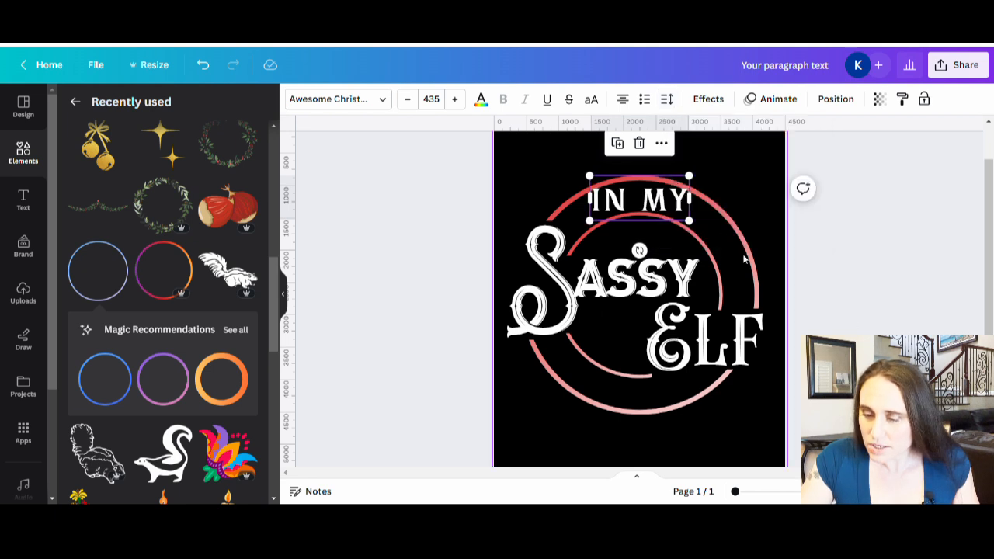
Apply the Curve shape to the "IN MY" text and set its curve to 82 so it follows the upper arcs
left_click_drag(639, 200, 656, 202)
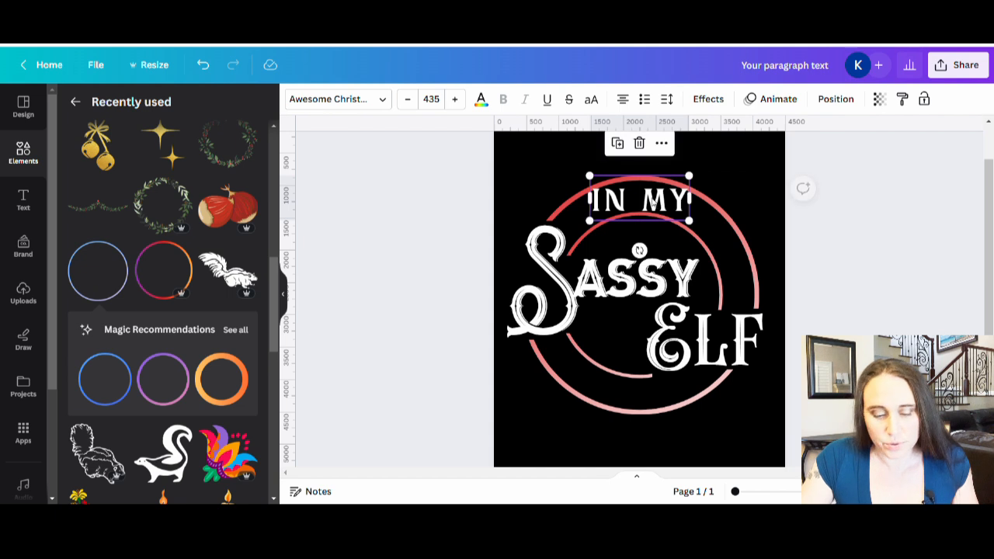
left_click(708, 99)
scroll(92, 431, "down", 2)
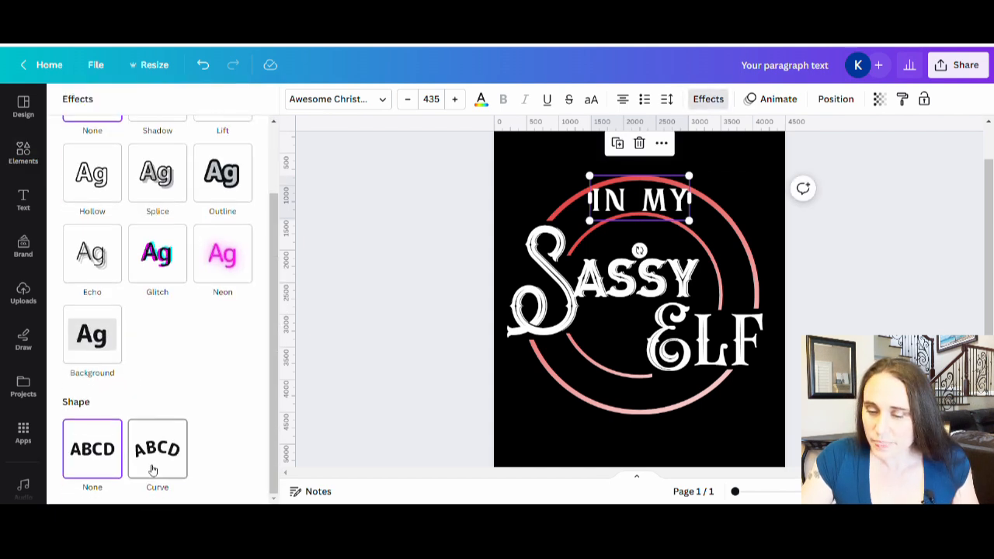
left_click(164, 448)
scroll(183, 400, "down", 1)
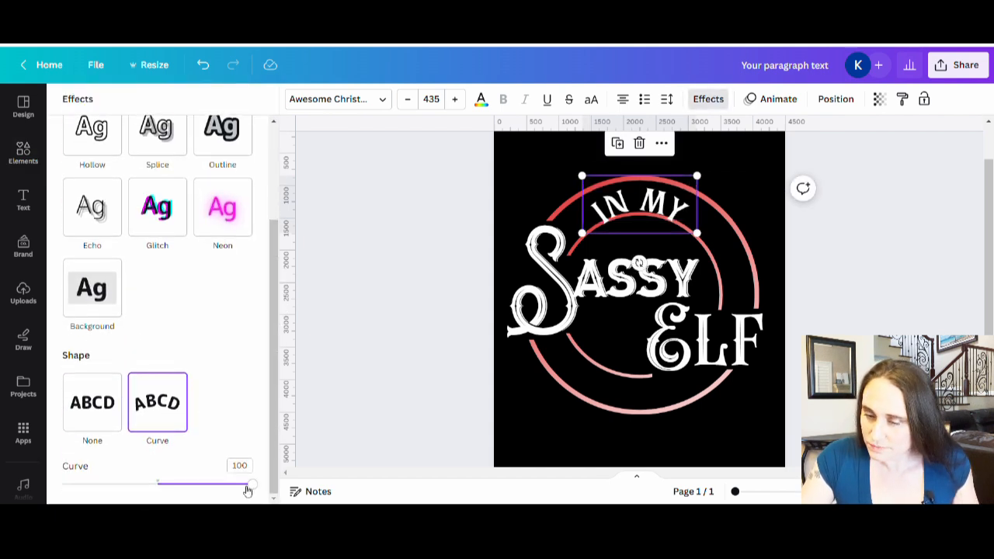
left_click_drag(251, 481, 236, 485)
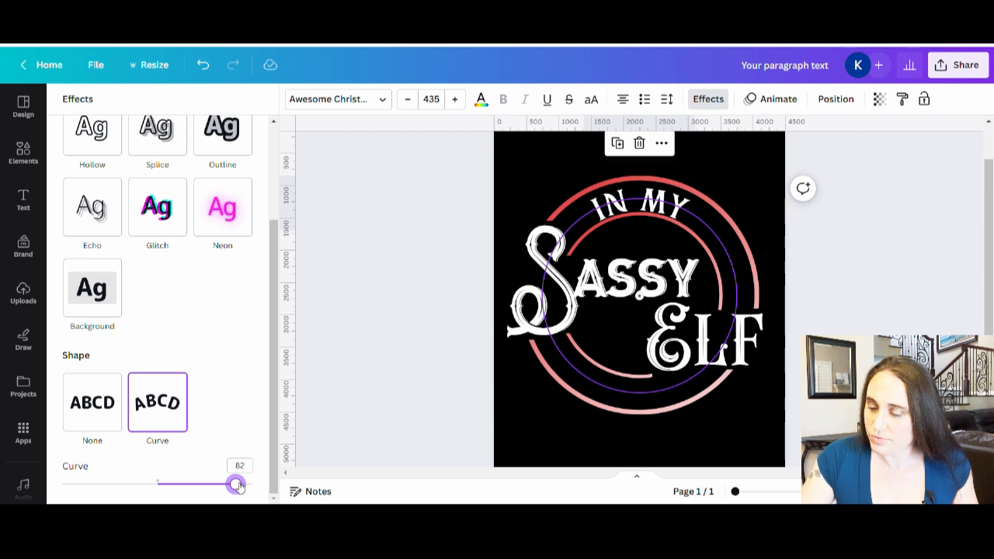
left_click(758, 230)
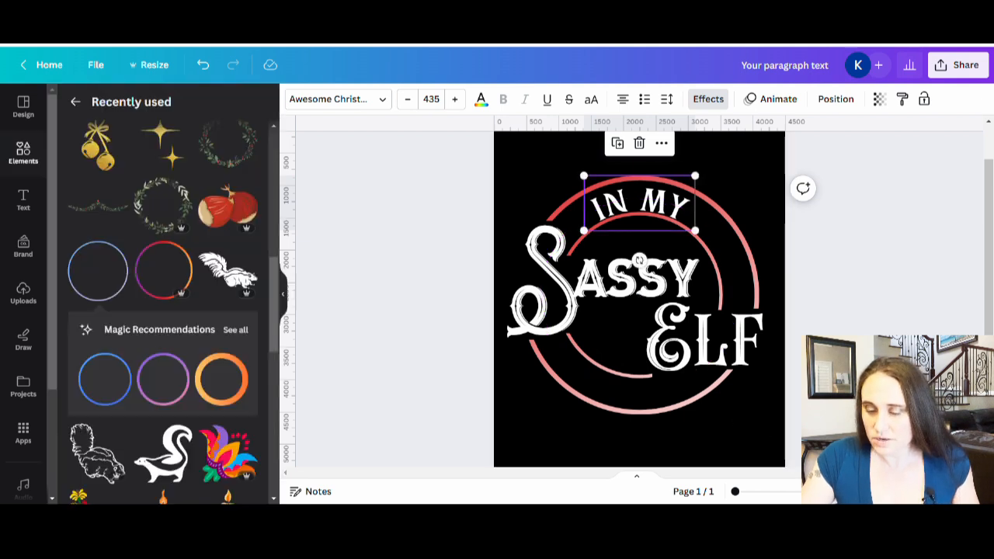
Nudge the curved "IN MY" text slightly higher between the upper arcs and set its letter spacing to 207
left_click(643, 200)
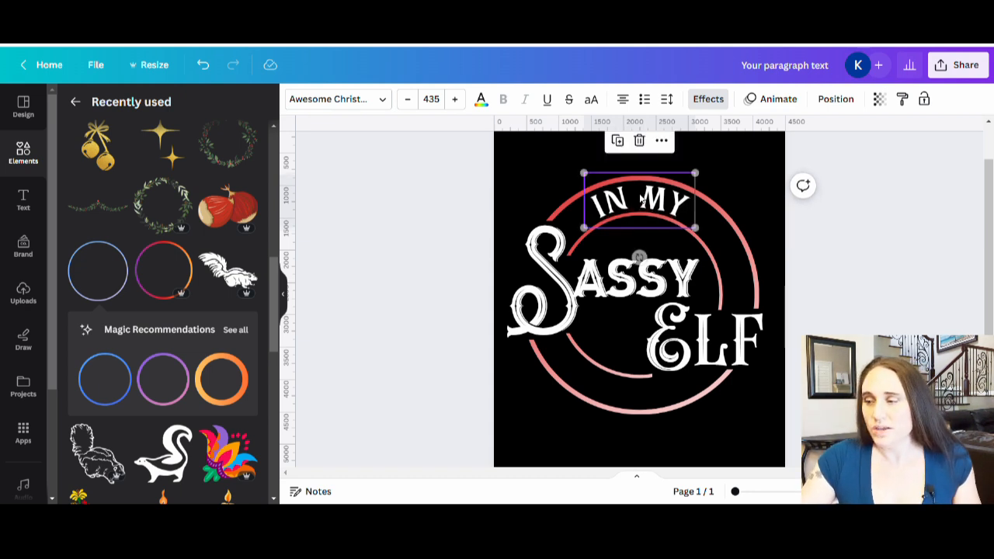
left_click(901, 284)
left_click(659, 188)
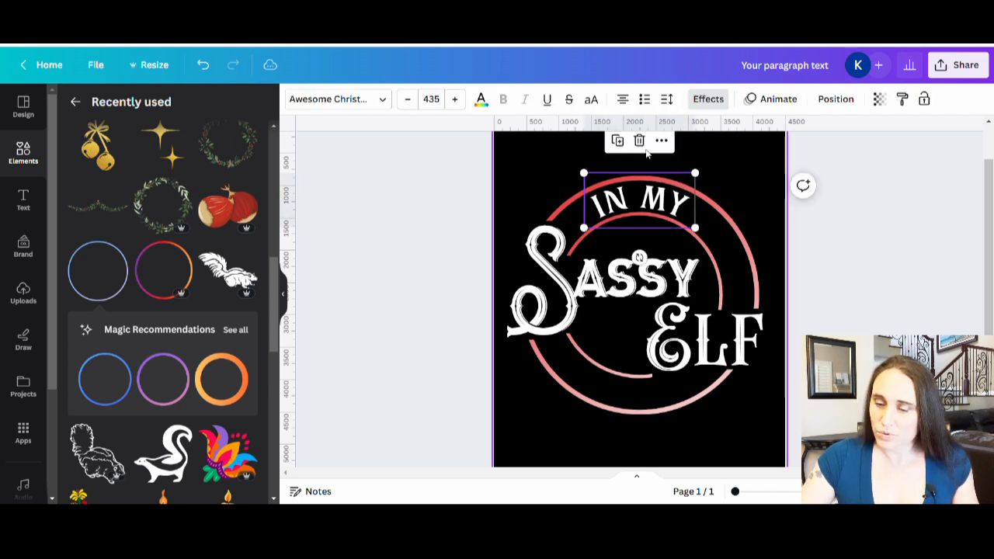
left_click(668, 100)
left_click_drag(712, 158, 733, 169)
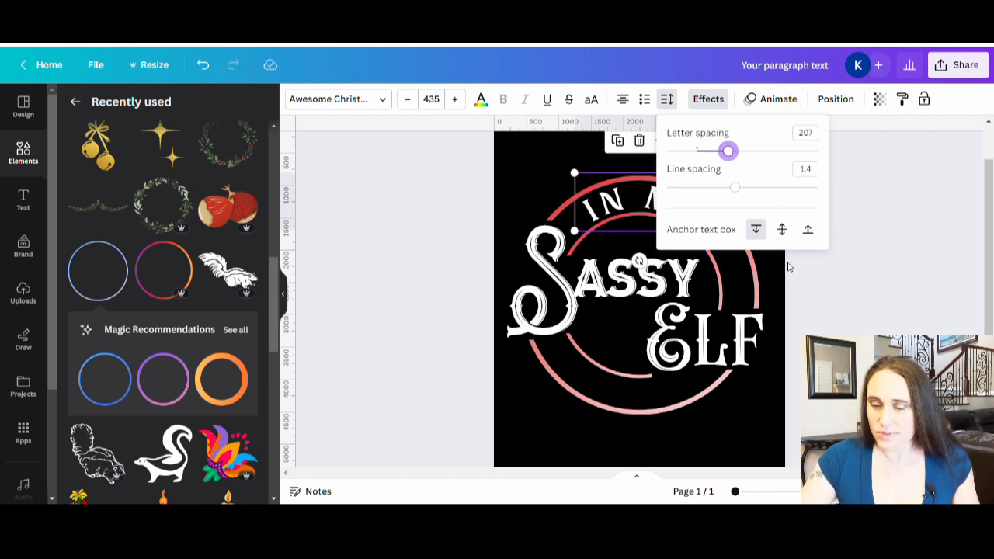
left_click(810, 304)
left_click(827, 309)
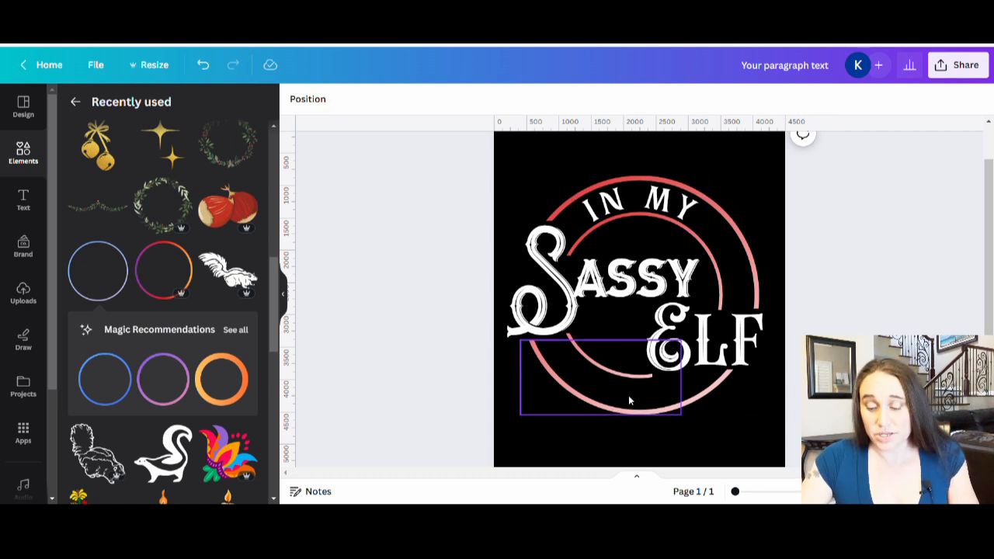
Add an "ERA" text in the Awesome Christmas Regular font and place it below "Elf" across the lower arcs
type("t")
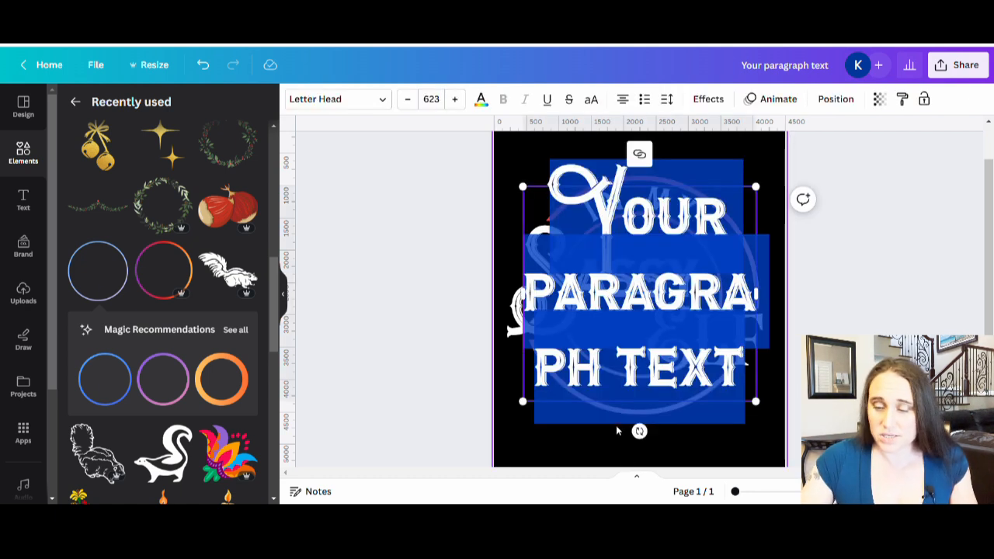
type("era")
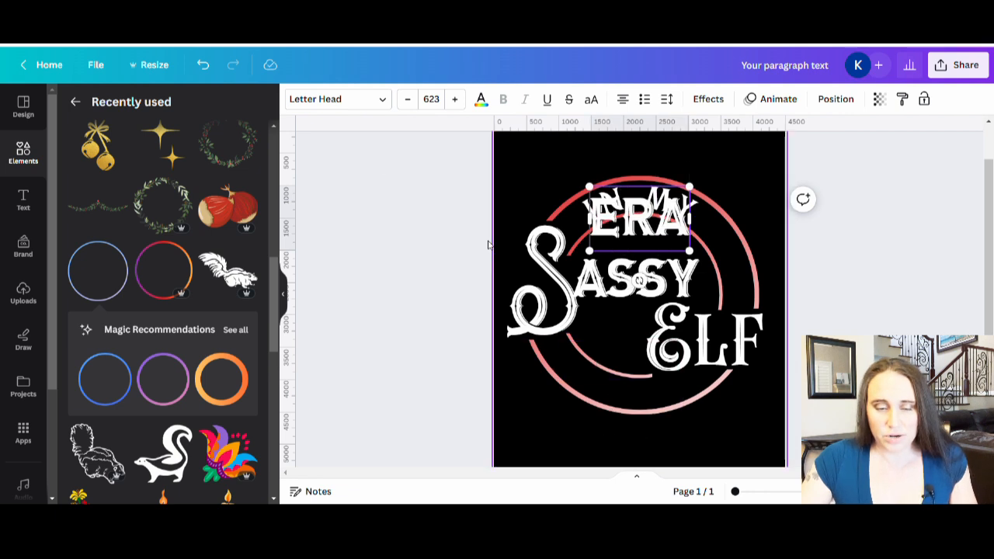
left_click(348, 98)
left_click(168, 212)
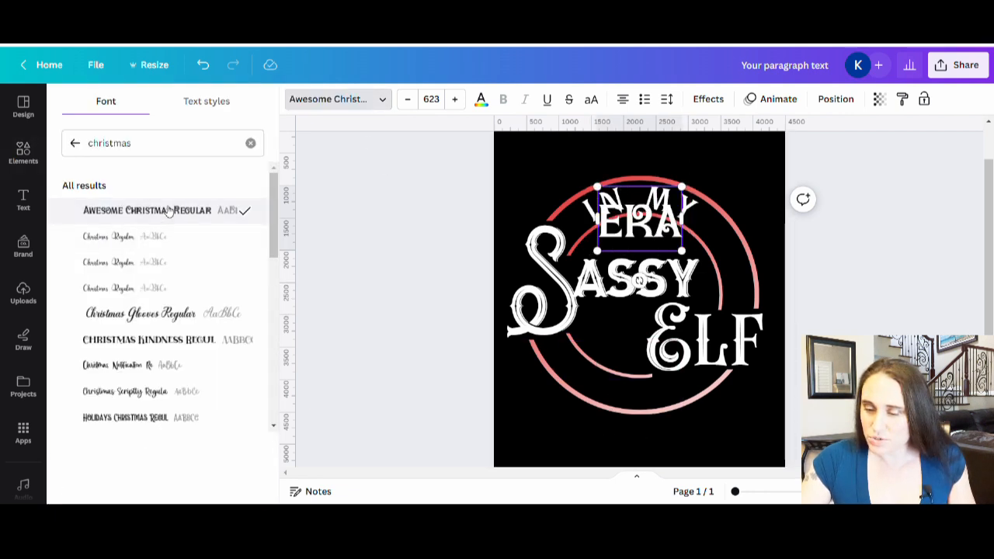
left_click(384, 265)
left_click_drag(644, 222, 655, 407)
Scale the "ERA" text down and set its font size to 435 to match "IN MY"
left_click(684, 202)
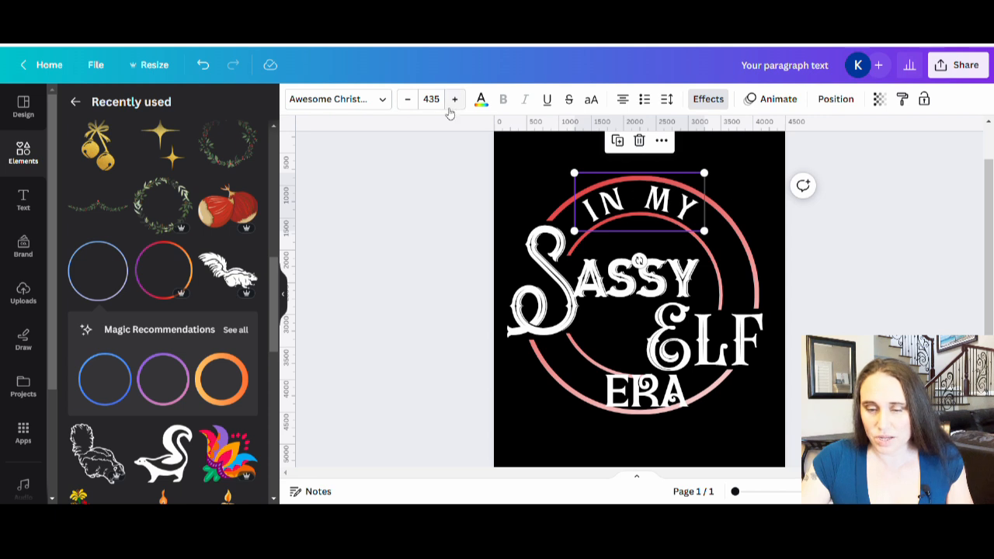
left_click(673, 404)
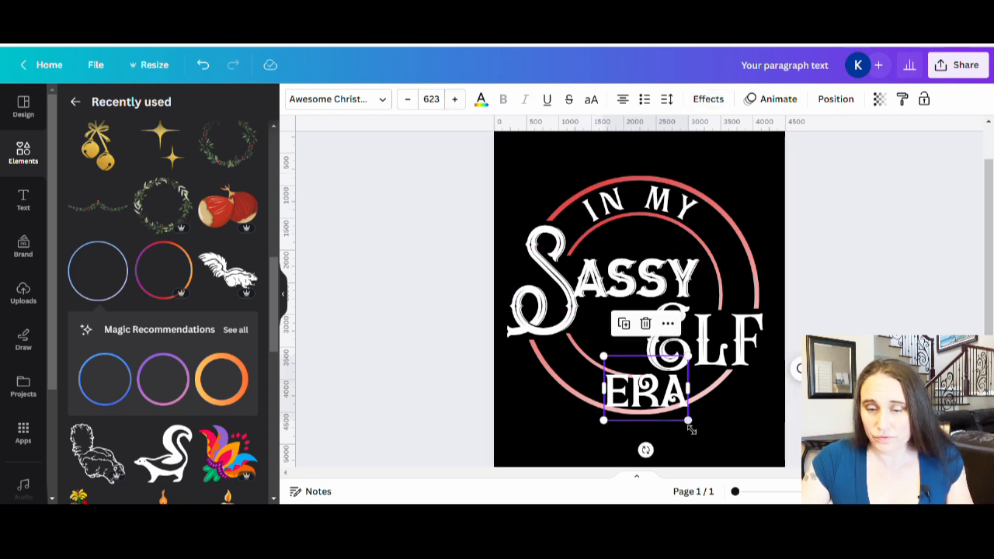
left_click_drag(693, 427, 669, 410)
left_click(443, 102)
left_click(443, 102)
type("435")
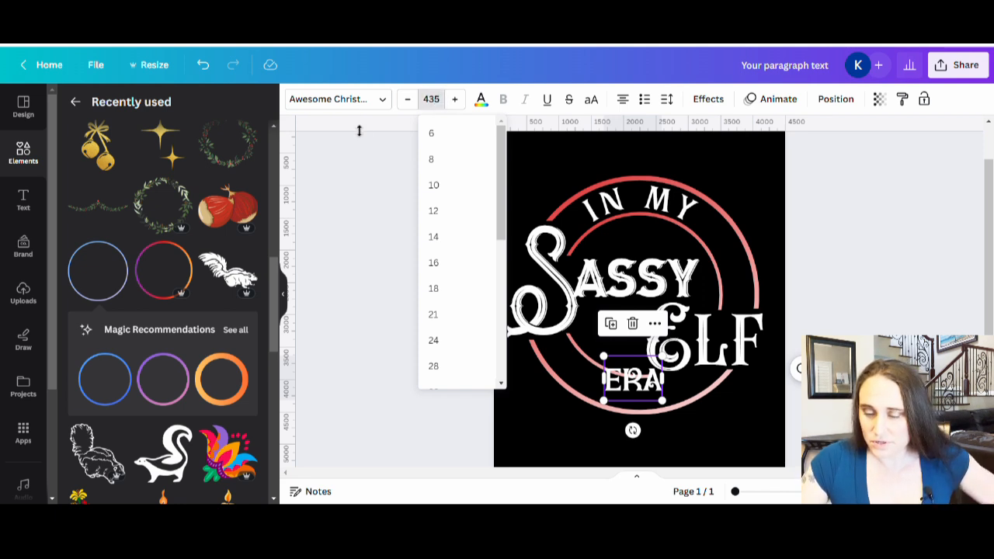
left_click(328, 173)
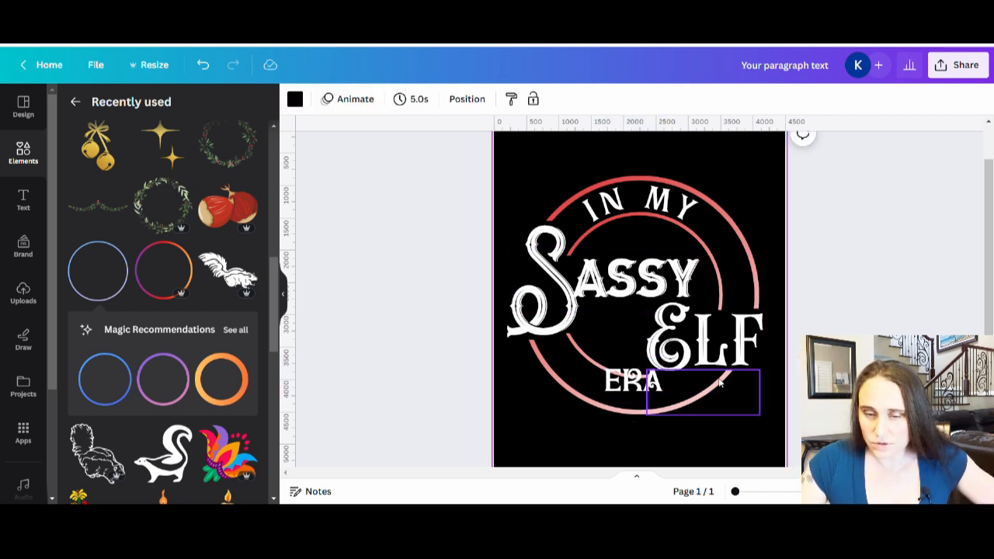
Centre "ERA" between the two lower arcs and widen its letter spacing to 173
left_click(646, 383)
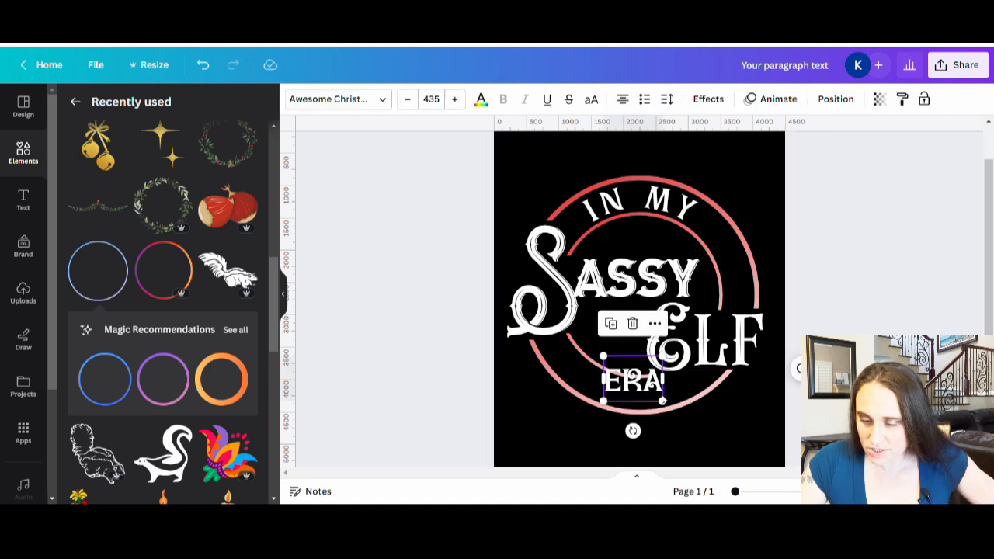
left_click_drag(640, 387, 648, 399)
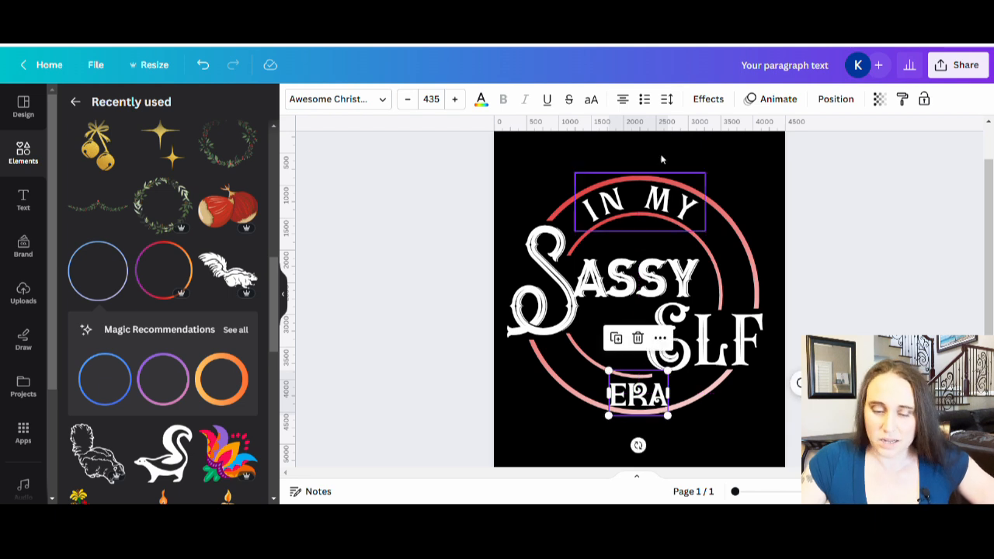
left_click(666, 99)
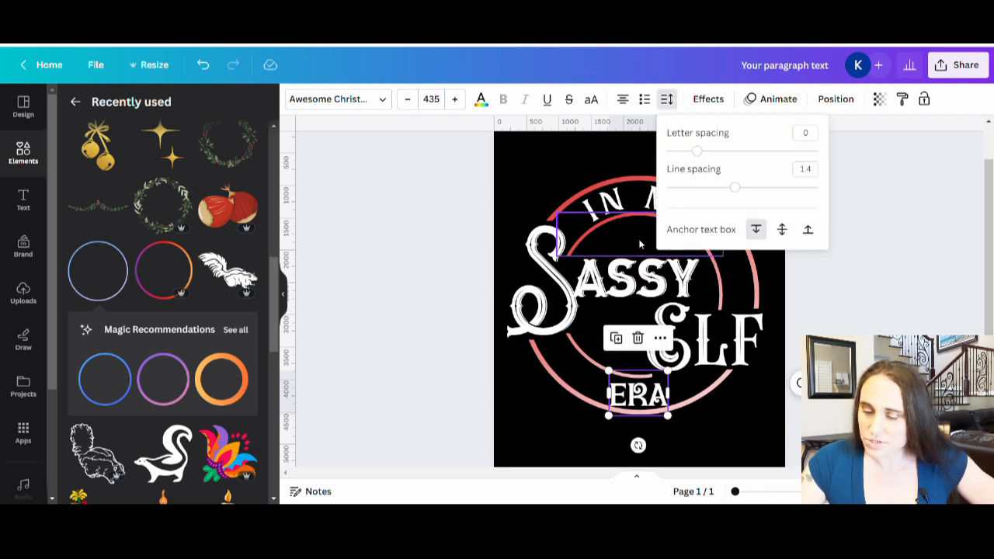
left_click_drag(699, 152, 722, 151)
Apply the Curve shape to "ERA" and set its curve to -77 so it bends along the lower arcs
left_click(708, 99)
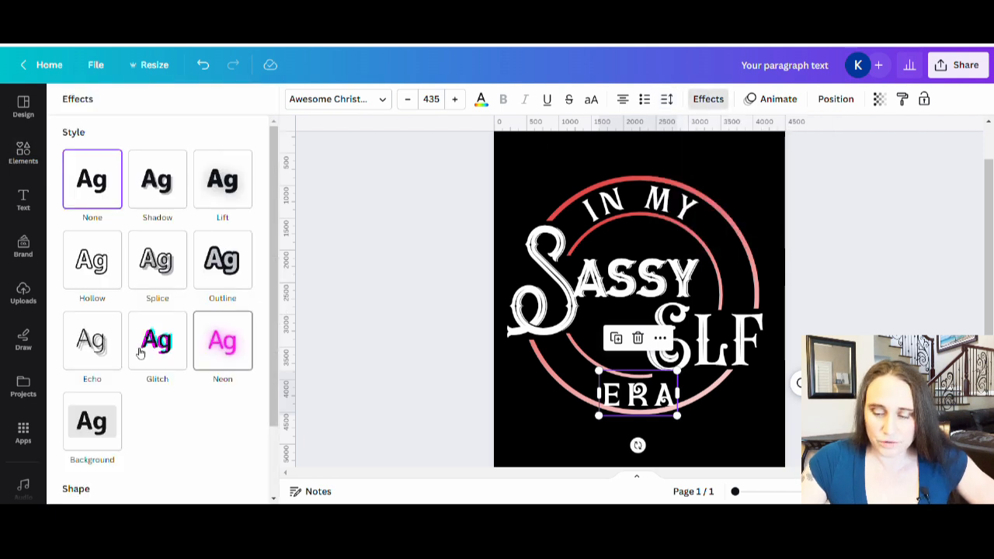
scroll(216, 350, "down", 2)
left_click(147, 459)
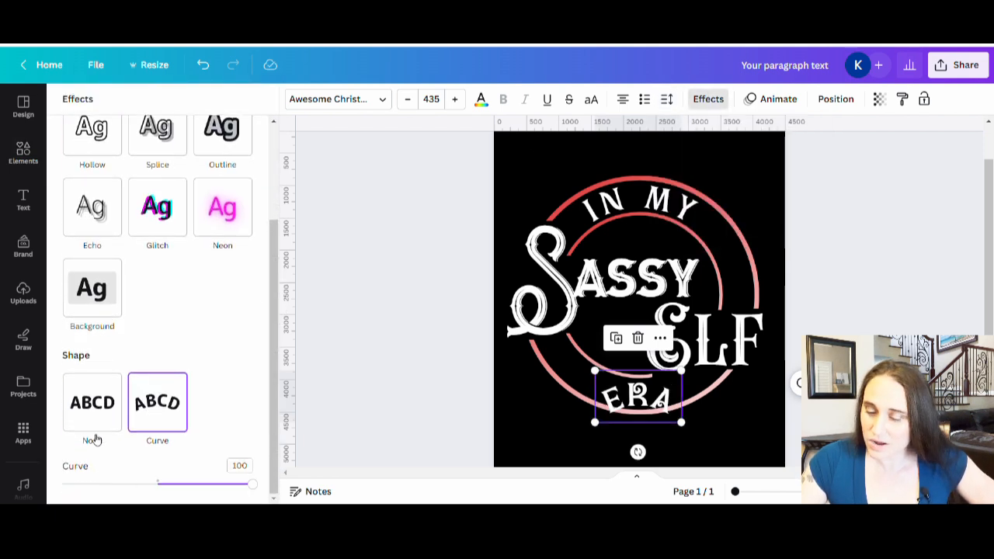
left_click(100, 484)
left_click_drag(100, 485, 87, 479)
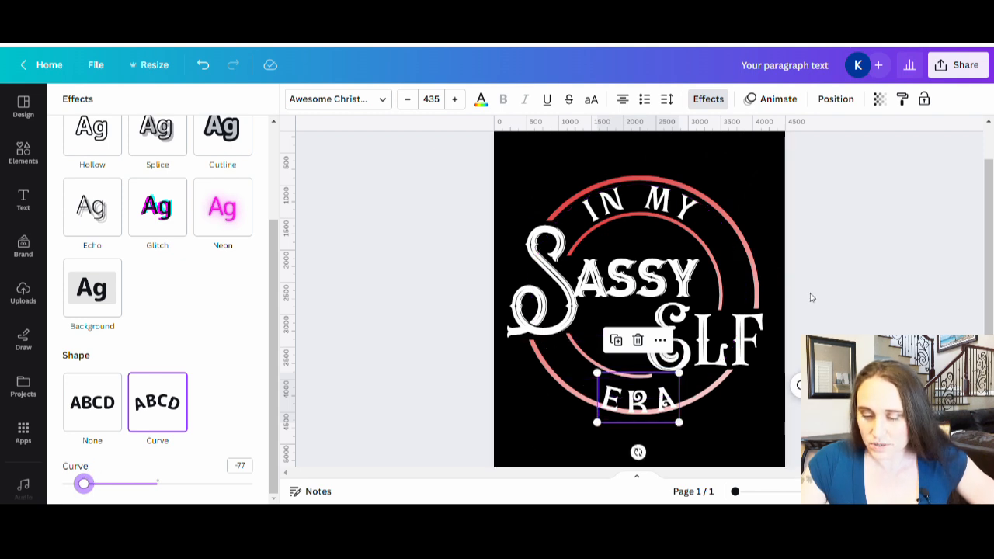
left_click(875, 283)
left_click(875, 282)
Move the curved "ERA" text slightly up so it sits centred between the lower arcs
left_click(643, 403)
left_click_drag(645, 404, 648, 399)
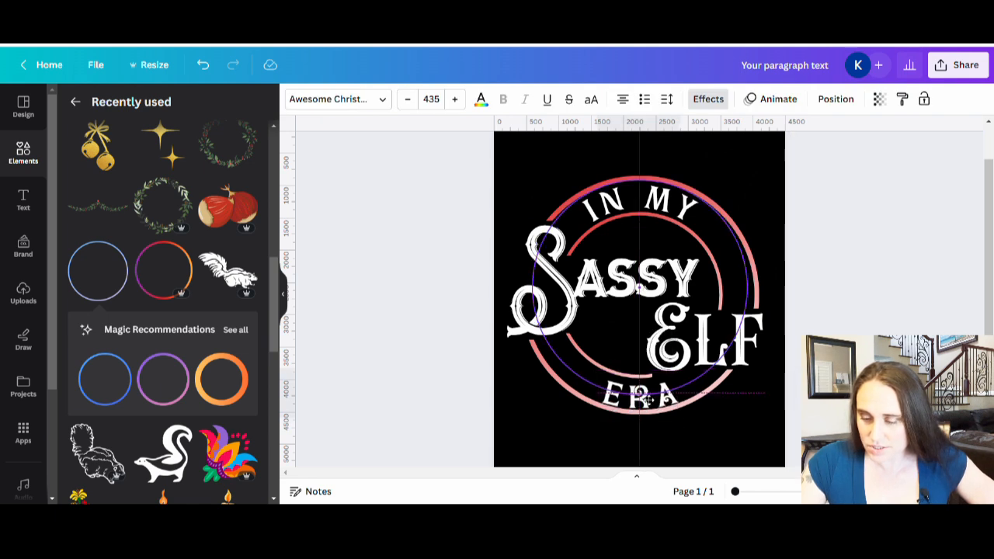
left_click_drag(648, 400, 645, 397)
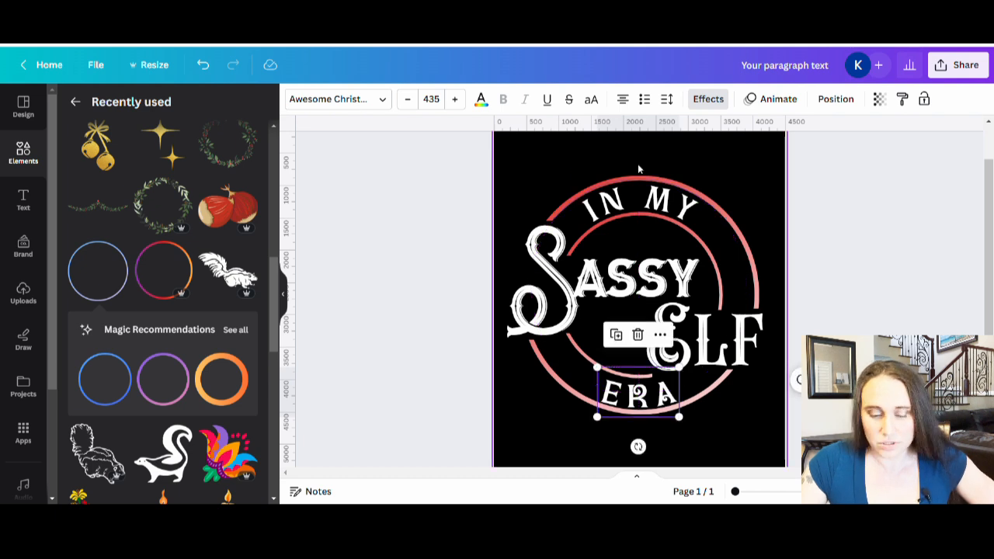
Tighten the bend of the "ERA" text by setting its curve to -81
left_click(666, 98)
left_click(708, 109)
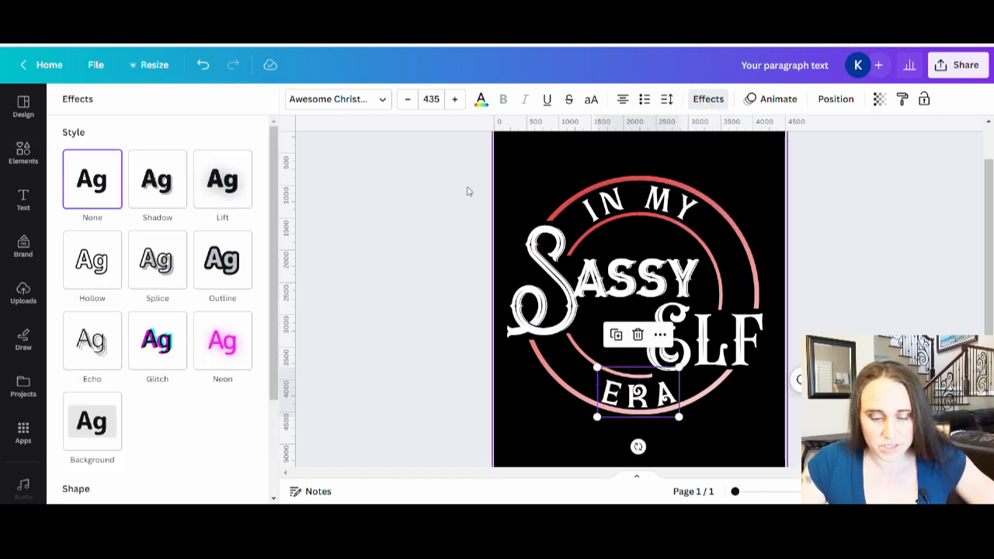
scroll(194, 409, "down", 3)
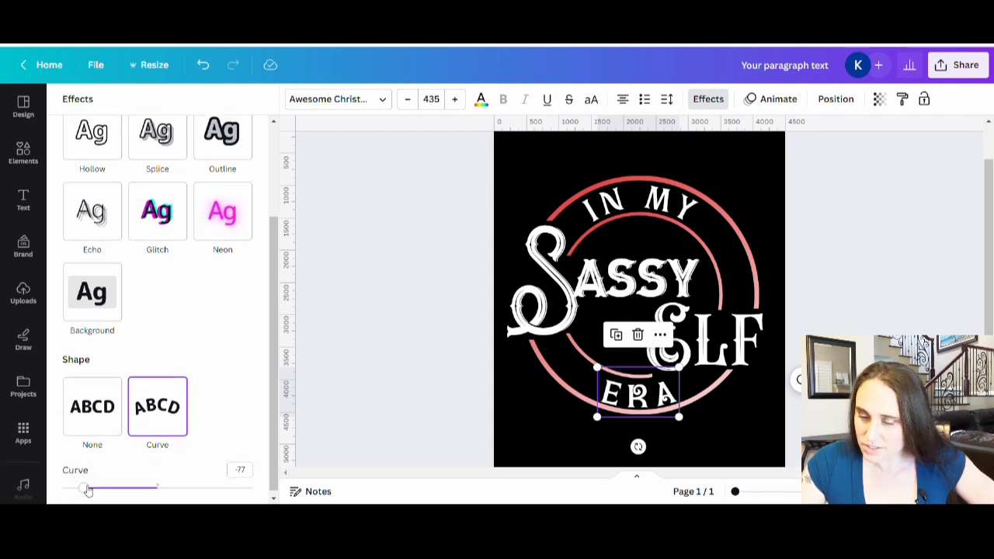
left_click_drag(89, 491, 83, 491)
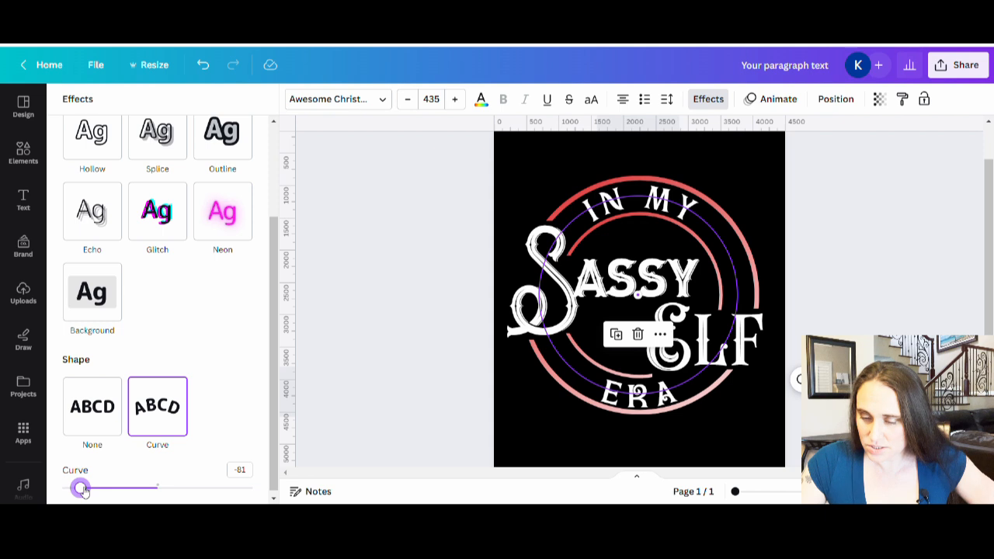
left_click_drag(84, 491, 83, 491)
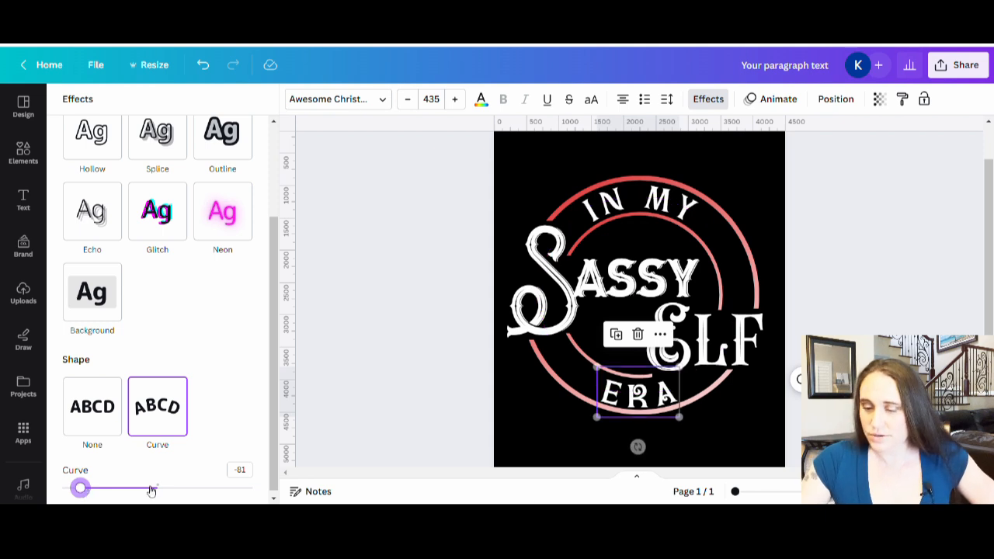
left_click(896, 310)
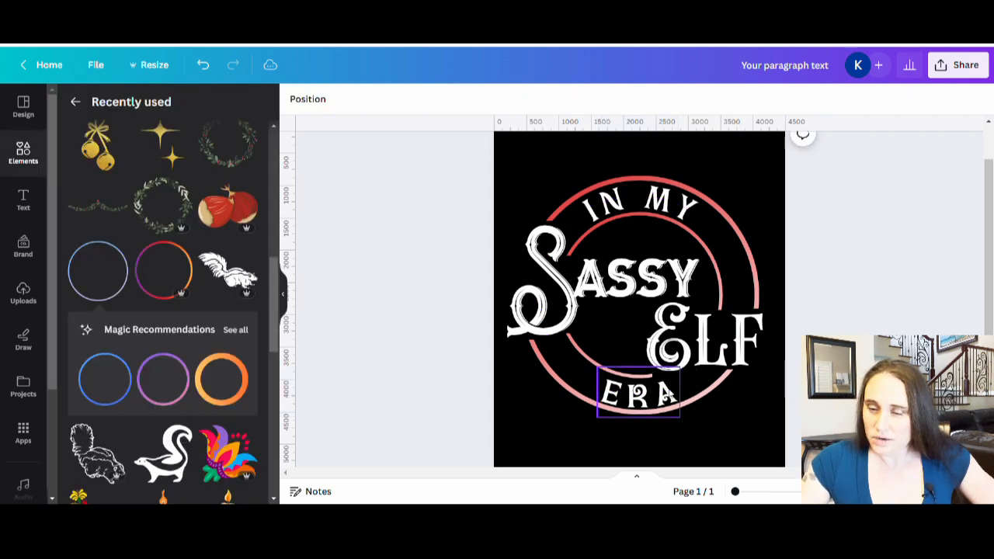
Widen the letter spacing of the "ERA" text to 238
left_click(666, 405)
left_click(667, 99)
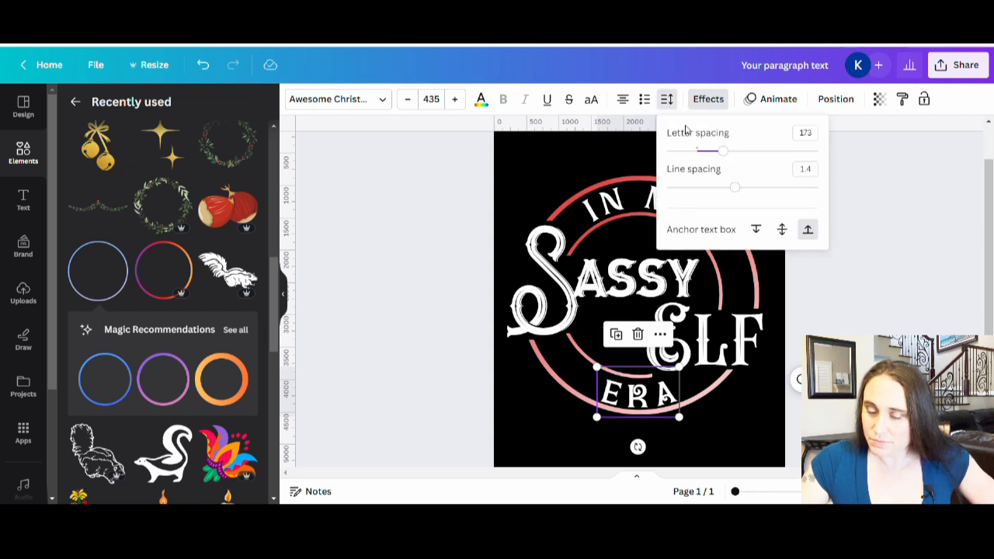
left_click_drag(701, 153, 736, 156)
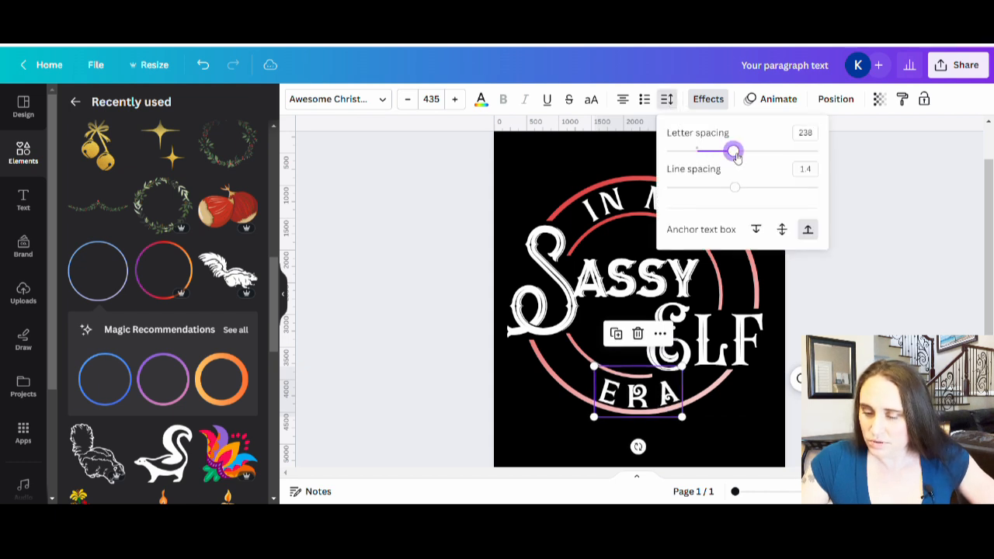
left_click(589, 405)
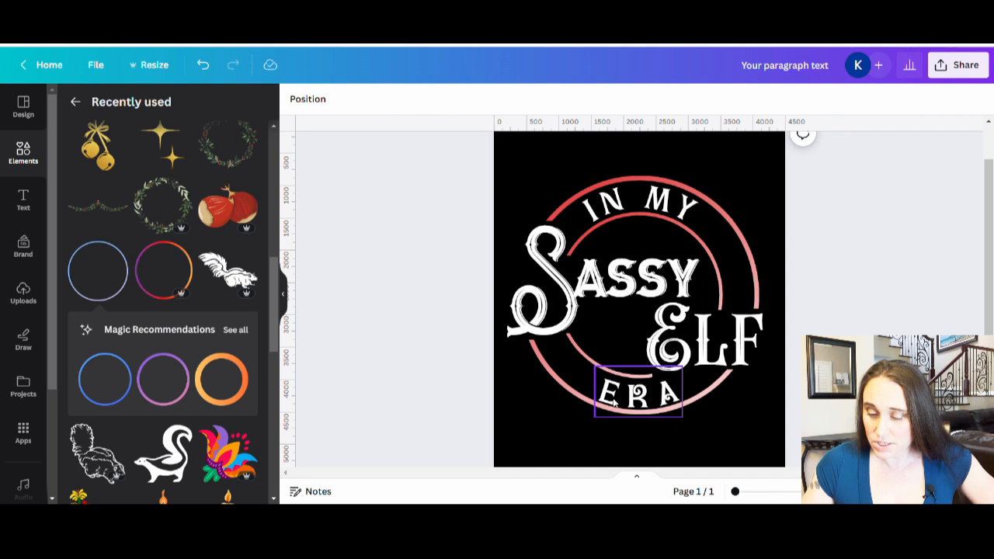
Nudge the "ERA" text up three small increments between the lower arcs
left_click(619, 398)
key("Up")
key("Up")
key("Up")
key("Up")
key("Up")
key("Up")
key("Up")
key("Up")
key("Up")
key("Up")
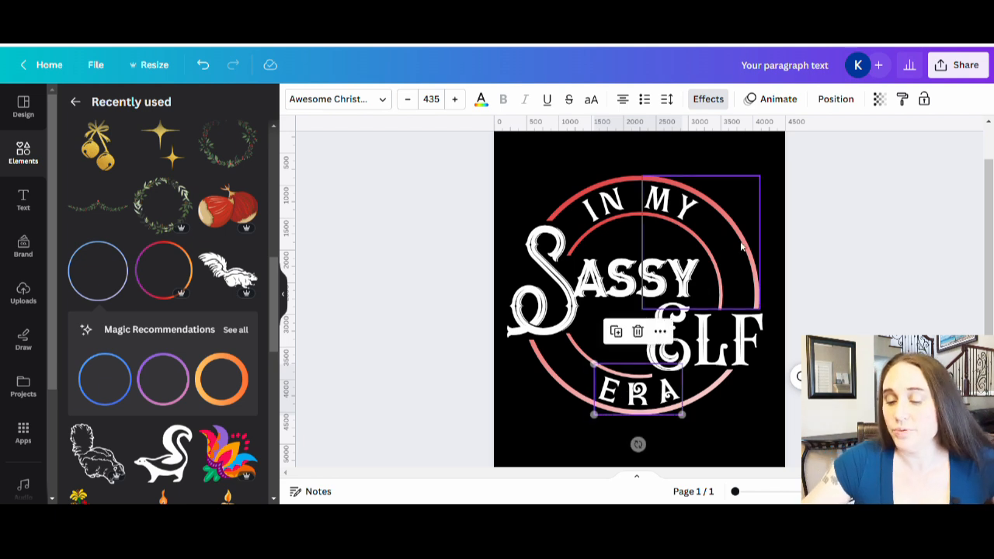
left_click(911, 235)
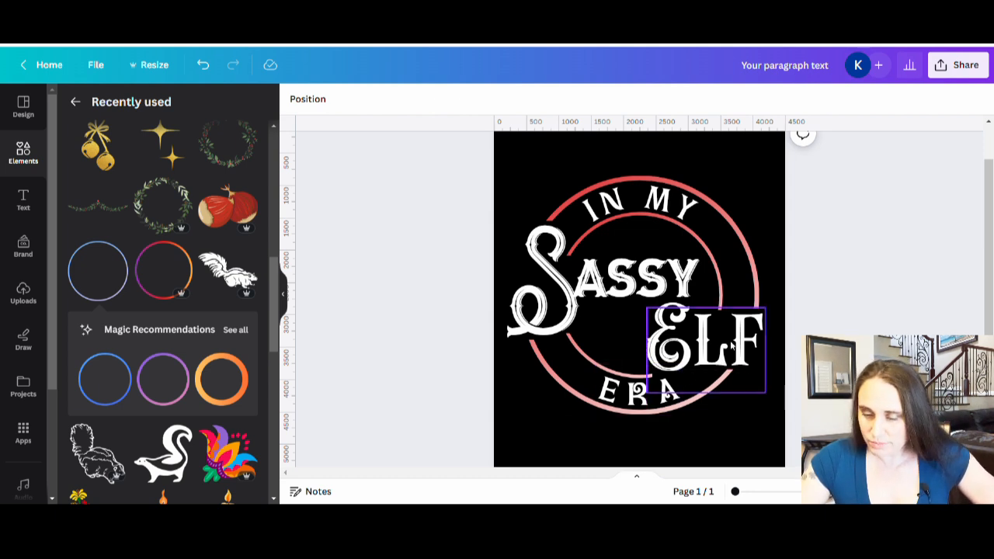
Shrink the "Elf" text slightly from its lower-left corner so it clears the inner lower arc
left_click(731, 347)
left_click_drag(645, 393, 663, 383)
left_click(833, 298)
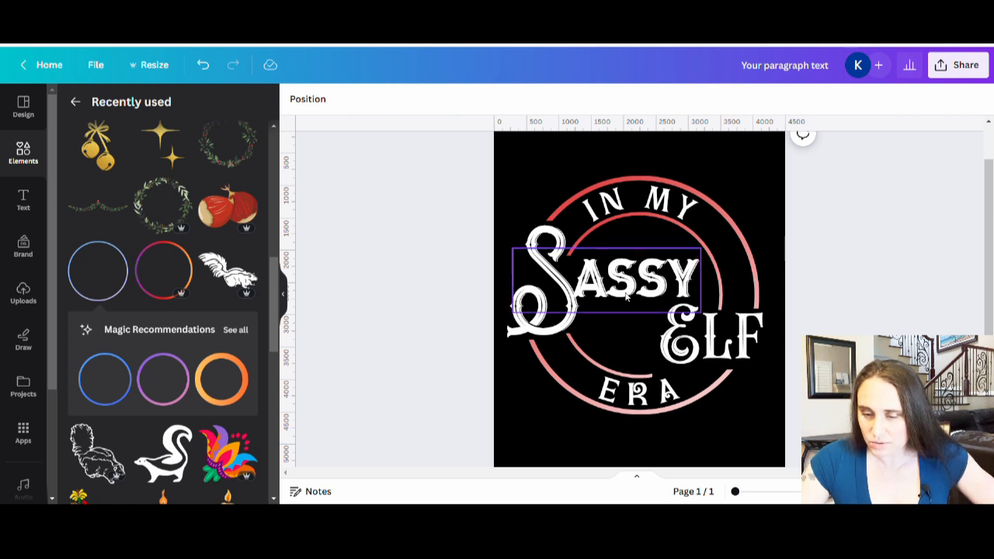
Move the "Sassy" text up slightly and scale it down to font size 608 from its upper-right corner
left_click(564, 293)
left_click_drag(565, 293, 566, 285)
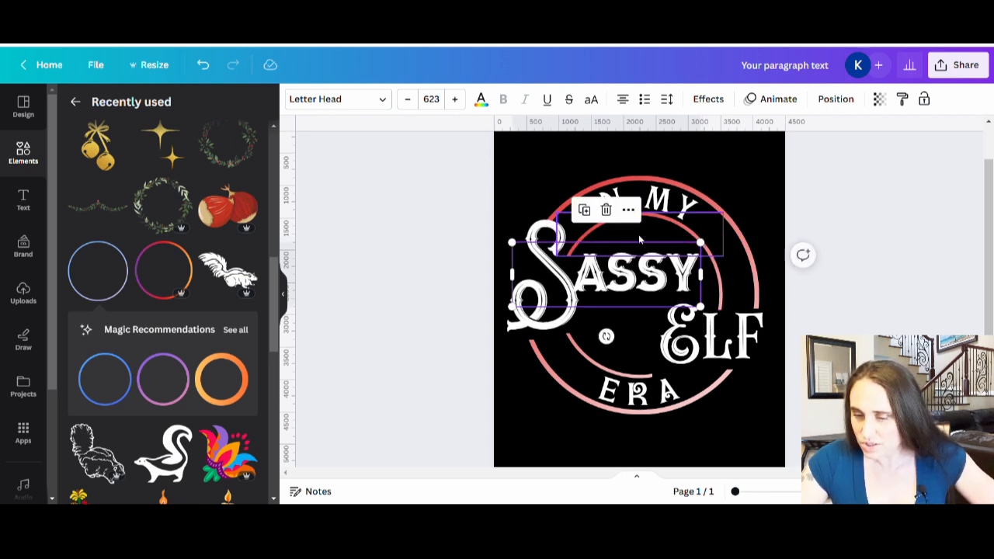
left_click_drag(703, 245, 696, 246)
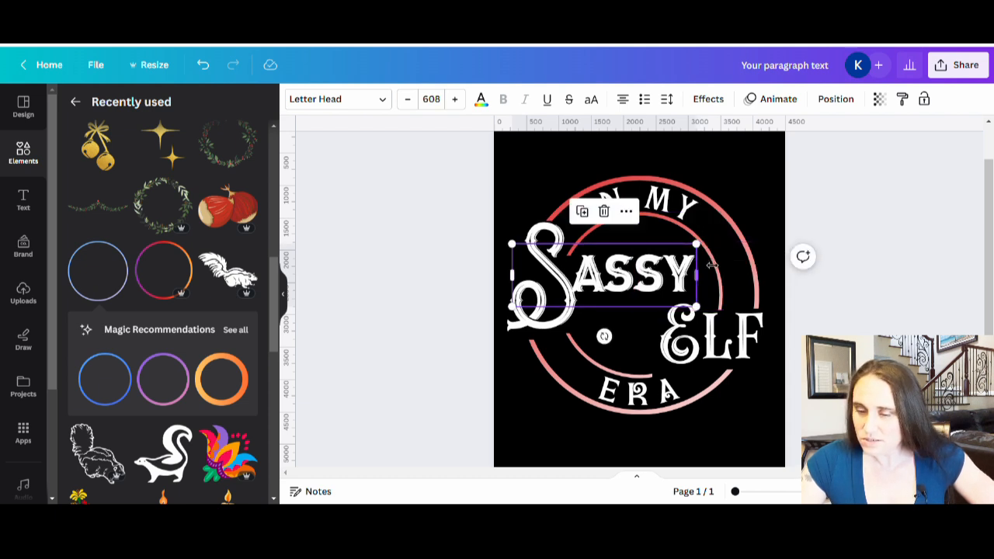
left_click(854, 290)
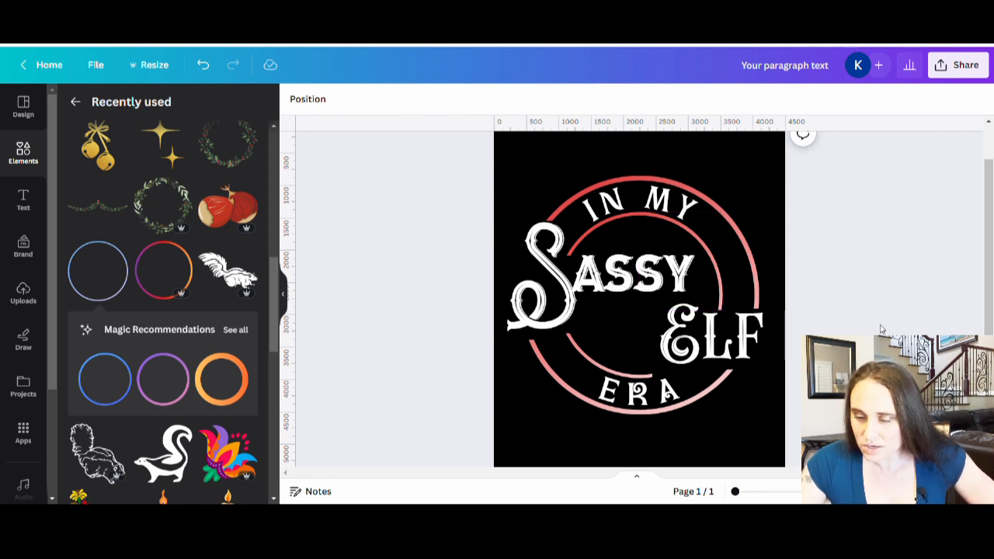
Nudge the "Elf" text up slightly and crop the outer upper-right arc's lower end so it stops above the "F"
left_click(736, 337)
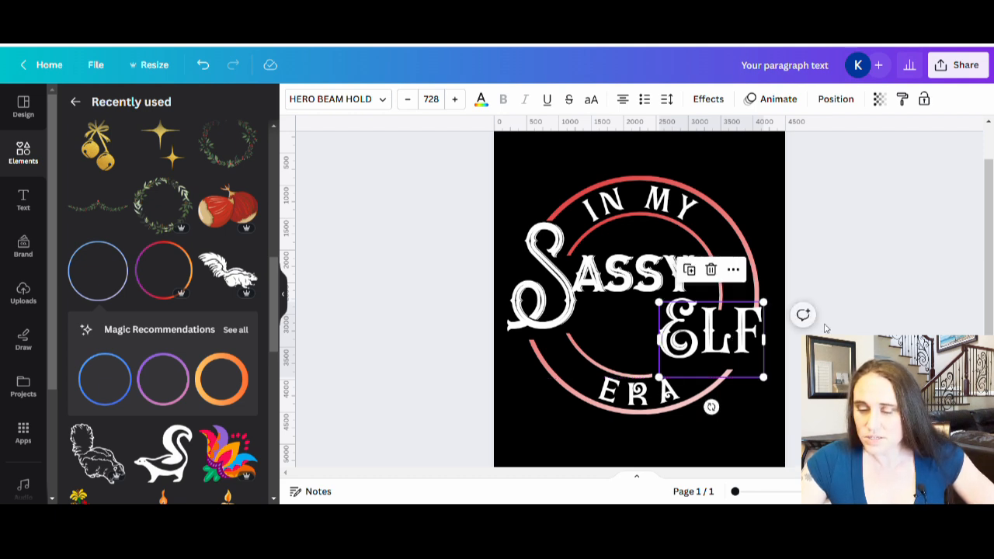
left_click(800, 318)
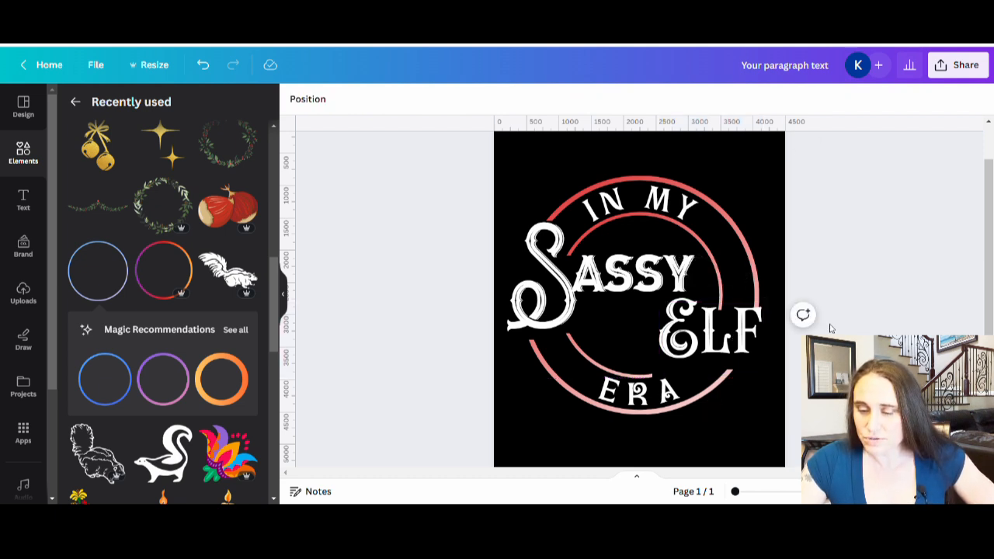
double_click(760, 269)
left_click_drag(766, 315, 767, 307)
left_click(827, 332)
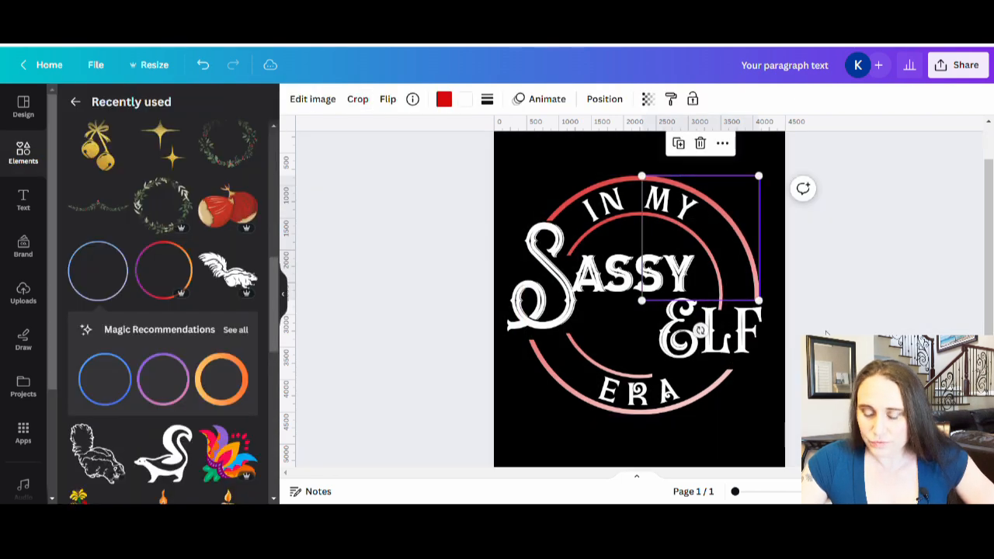
Crop the lower end of the outer upper-left arc slightly higher to leave a gap above the "S" of "Sassy"
left_click(563, 208)
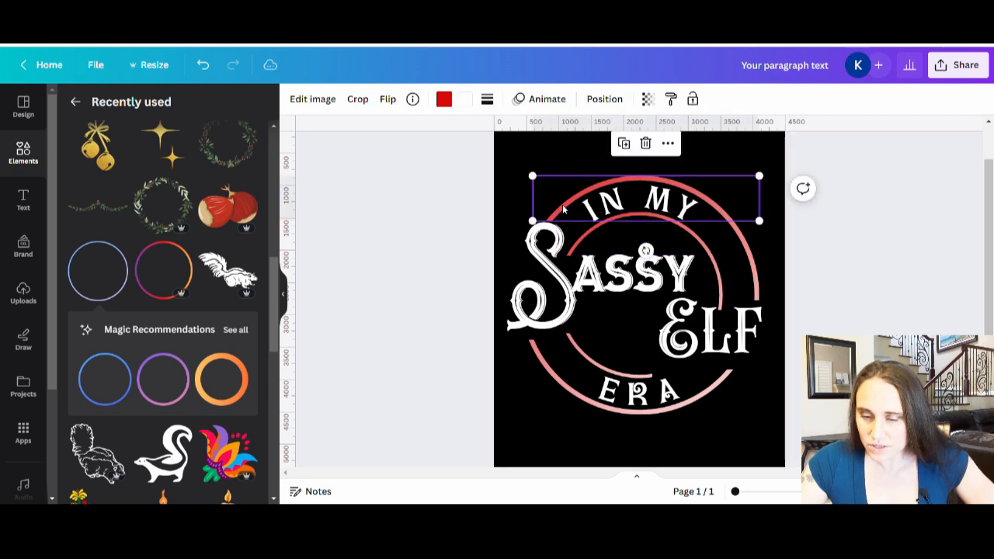
double_click(566, 210)
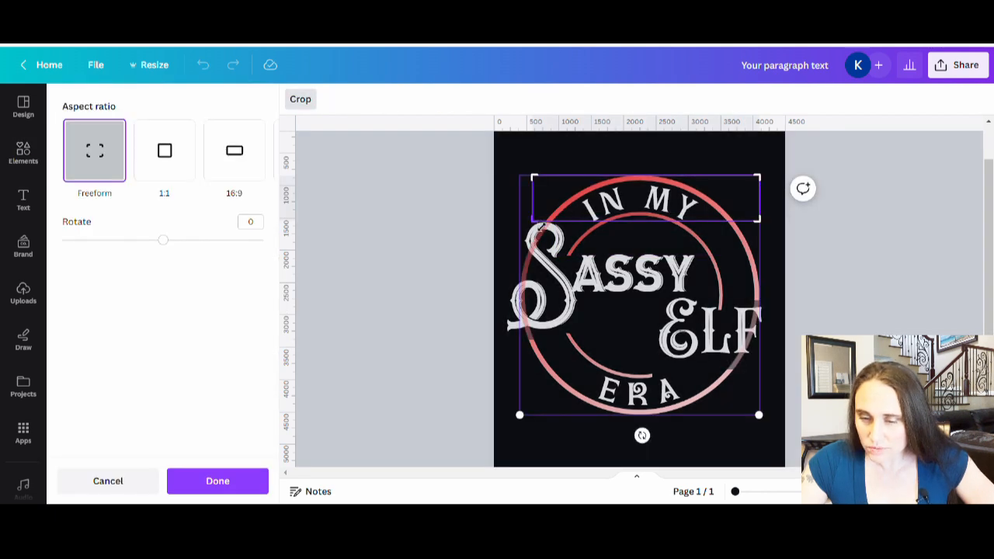
left_click_drag(542, 225, 539, 226)
left_click(461, 249)
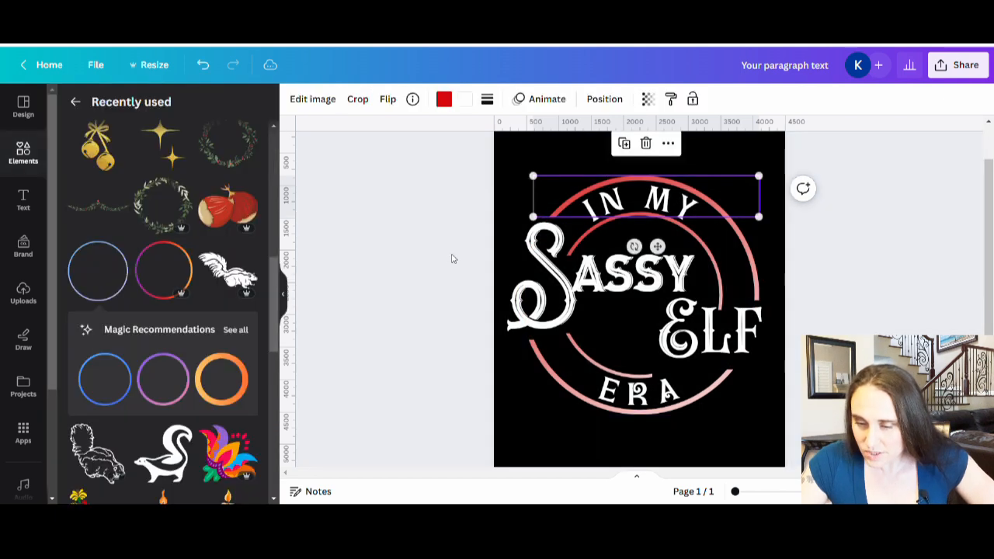
left_click(916, 299)
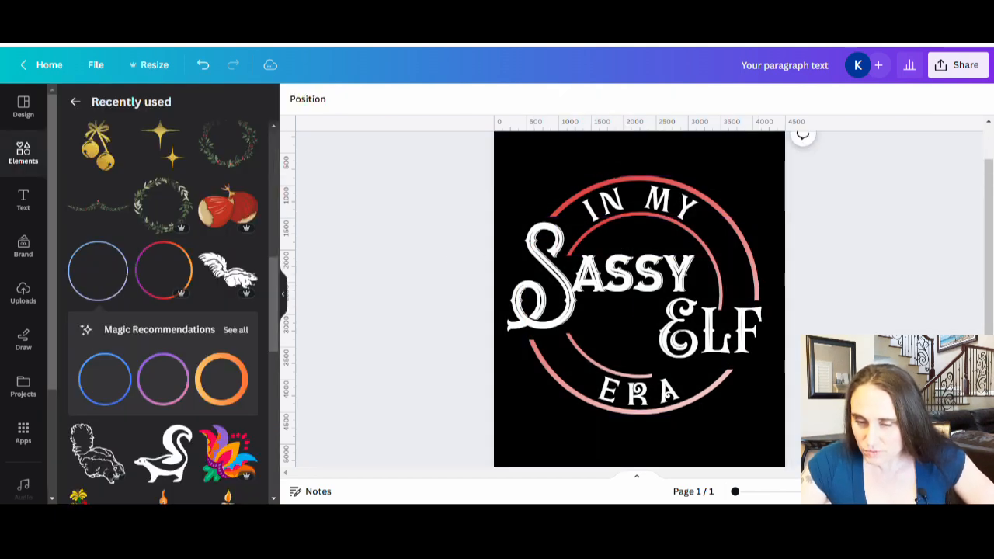
Crop the lower end of the inner upper-left arc slightly higher to clear the "S" of "Sassy"
double_click(578, 243)
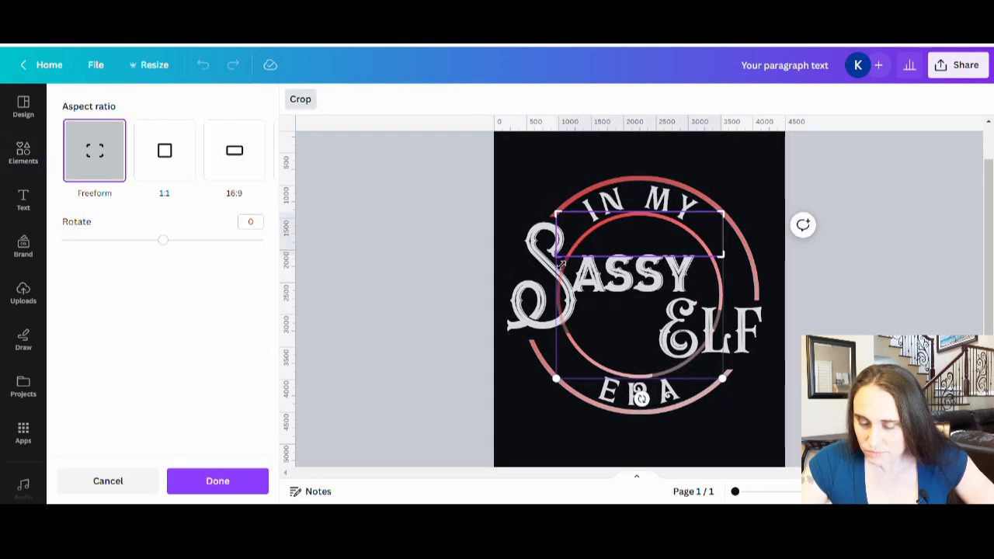
left_click_drag(562, 262, 562, 258)
left_click(899, 255)
left_click(915, 292)
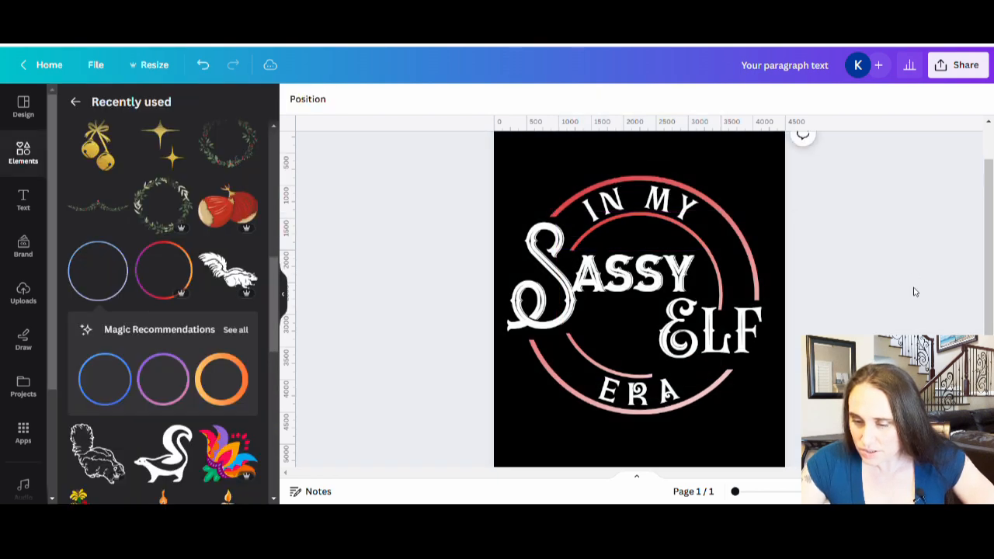
Crop the lower end of the inner upper-right arc level with the outer arc's end above "Elf"
double_click(711, 299)
left_click_drag(732, 322, 732, 308)
left_click(870, 304)
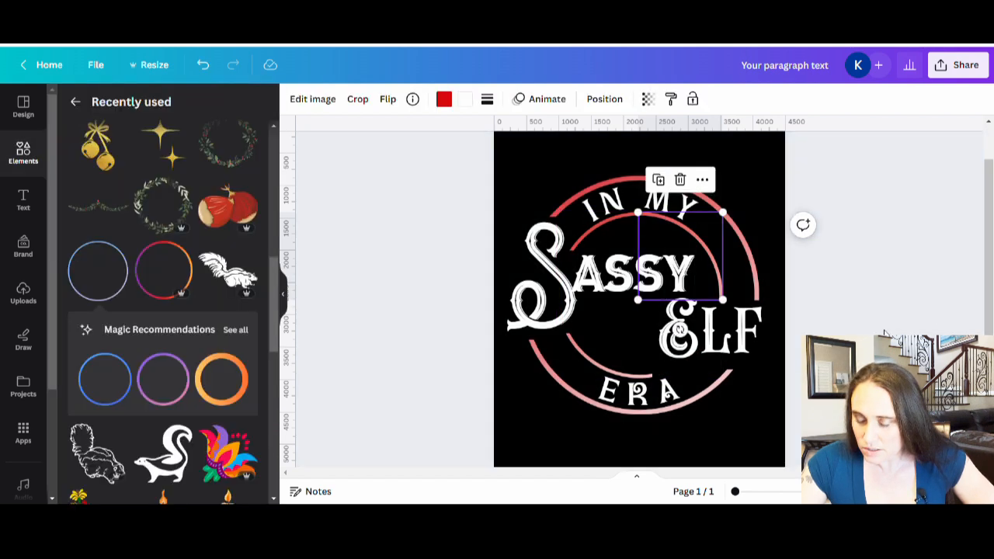
left_click(869, 304)
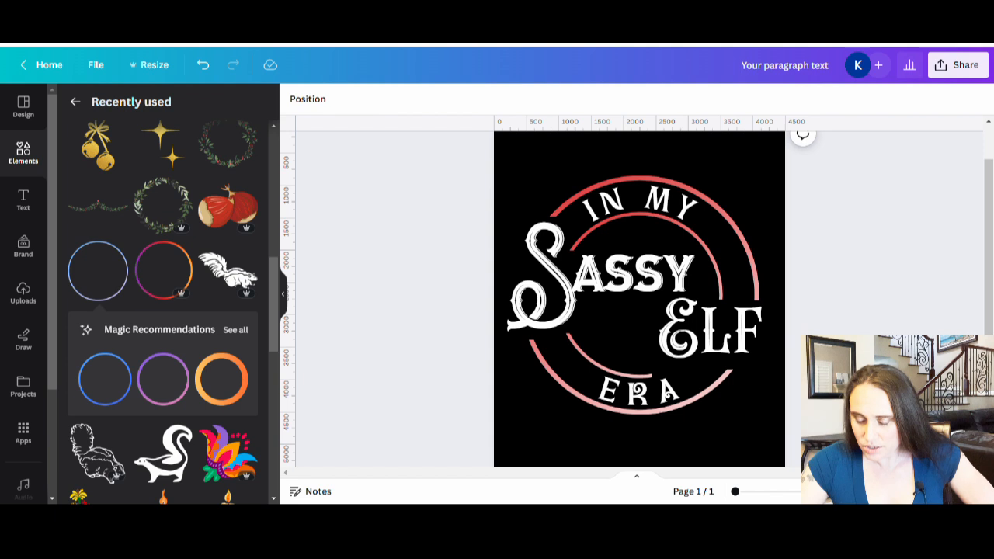
Extend the crop of the inner lower-right arc piece up and outward so the arc reaches just beneath the "E" of "Elf"
left_click(640, 388)
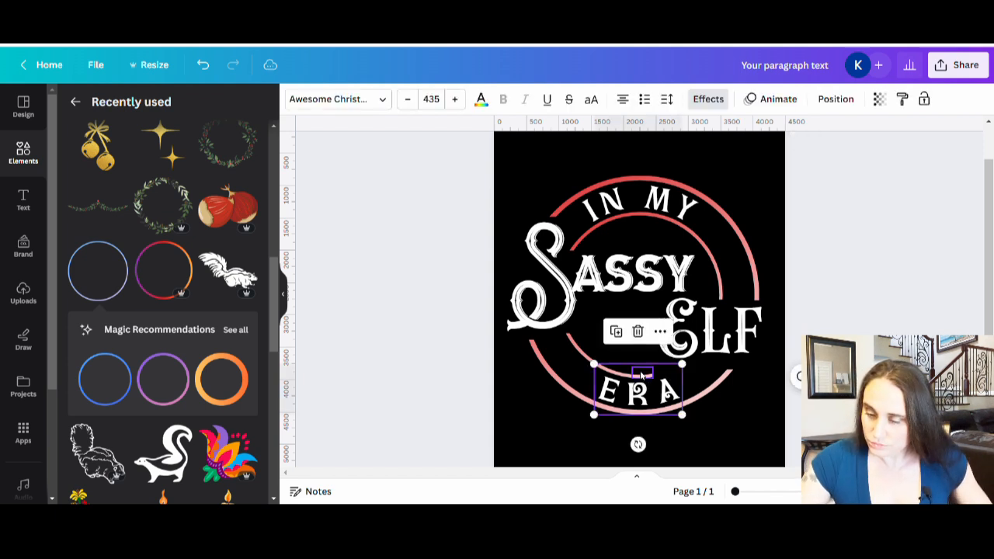
left_click(872, 329)
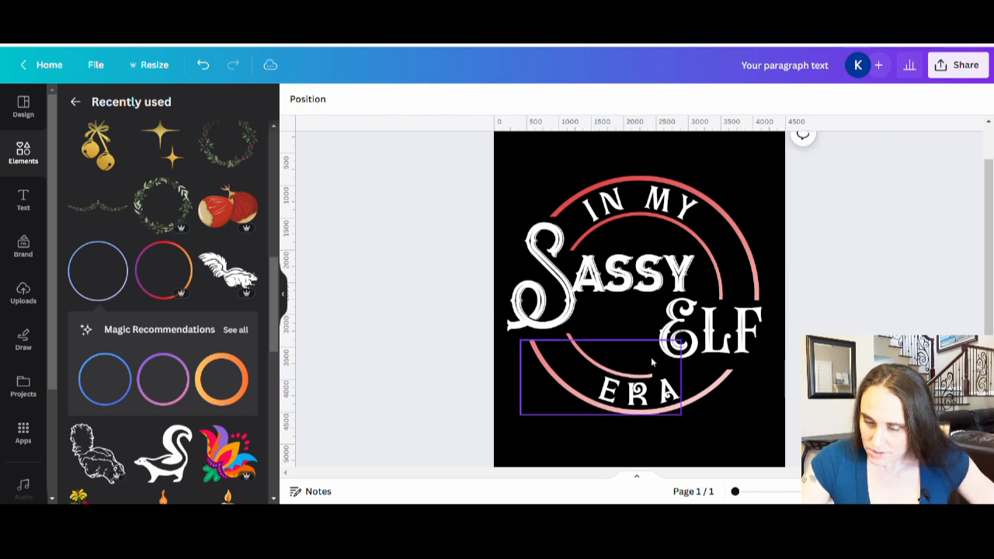
left_click(646, 376)
double_click(645, 375)
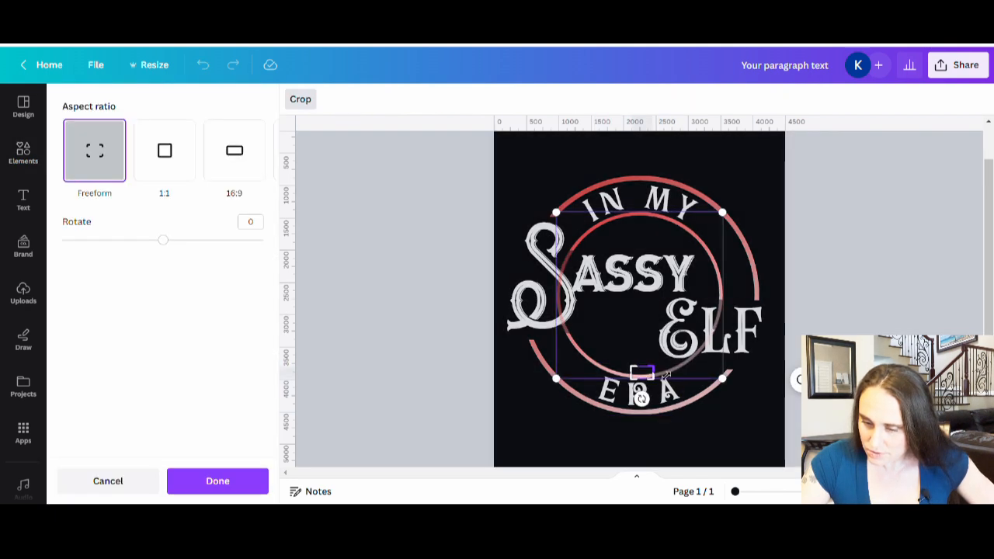
left_click_drag(688, 375, 710, 370)
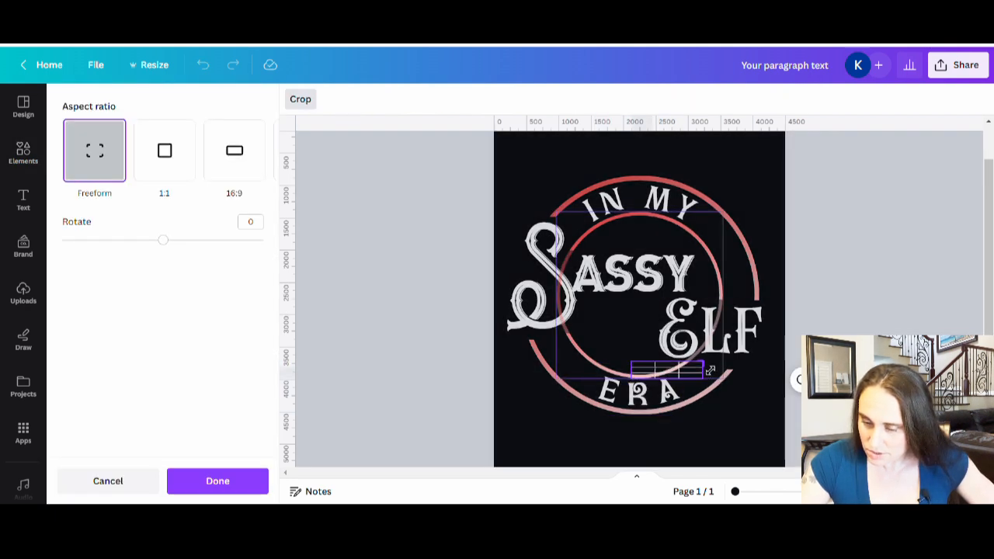
left_click(830, 364)
left_click(831, 363)
Extend the crop of the outer lower-right arc upward so it ends just below the "F" of "Elf"
left_click(722, 383)
double_click(723, 383)
mouse_move(764, 379)
left_mouse_down()
mouse_move(772, 362)
mouse_move(773, 370)
left_mouse_up()
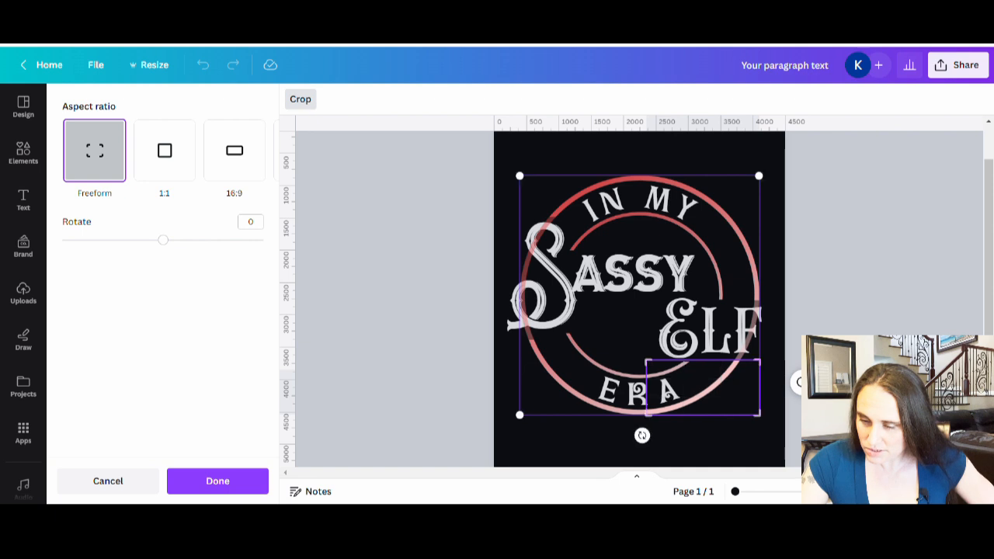
left_click(816, 369)
left_click(823, 368)
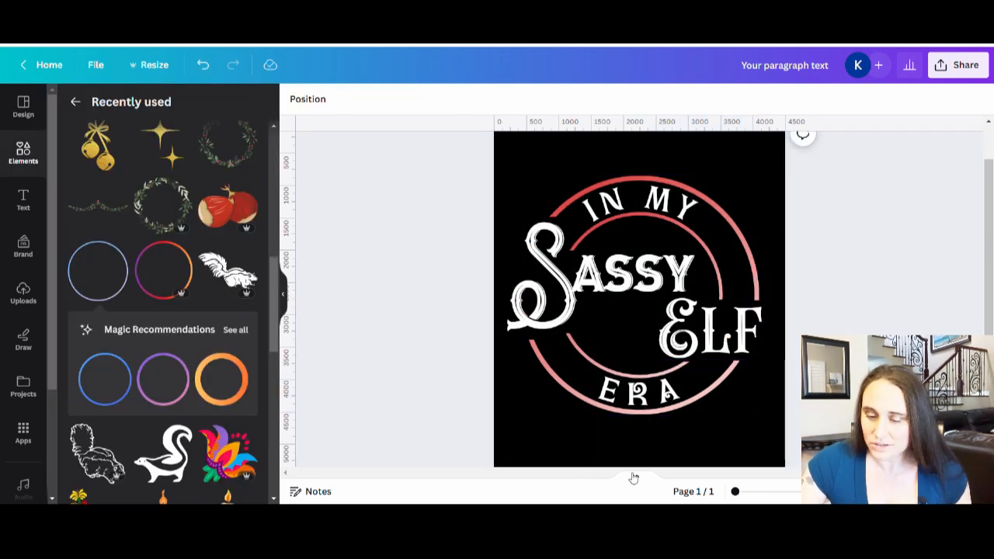
Extend the crop of the outer lower-left arc upward so it ends closer beneath the "S" of "Sassy"
left_click(566, 400)
double_click(564, 394)
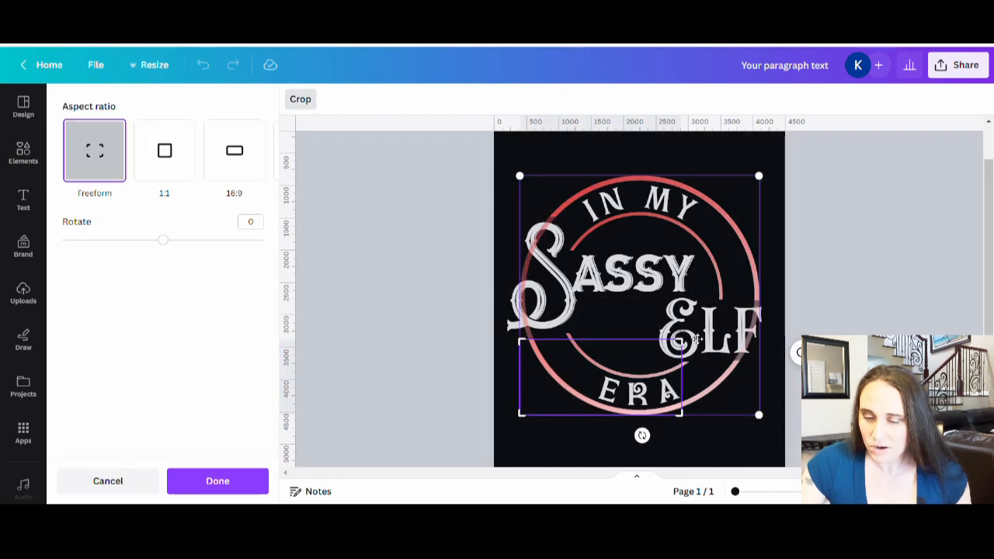
left_click_drag(683, 342, 689, 342)
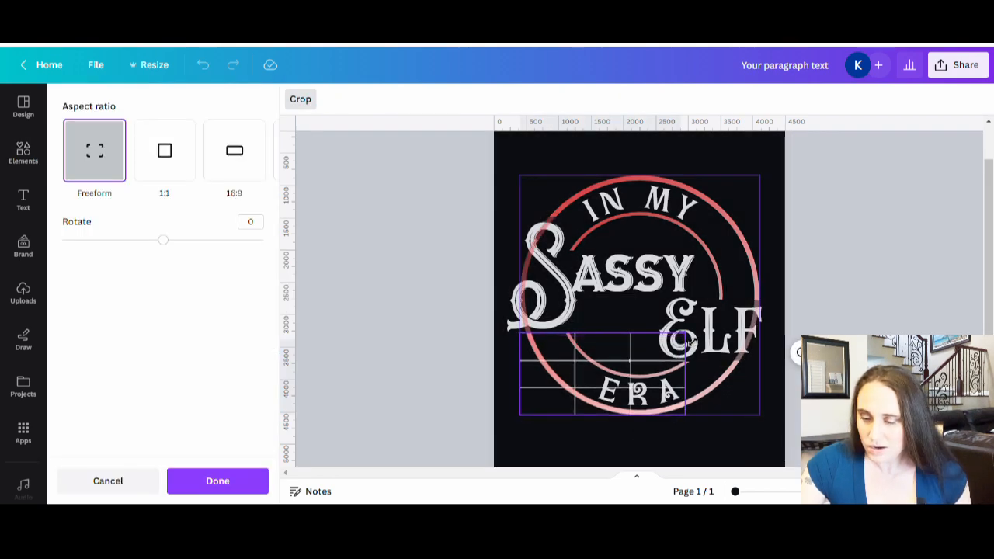
left_click(838, 388)
left_click(838, 388)
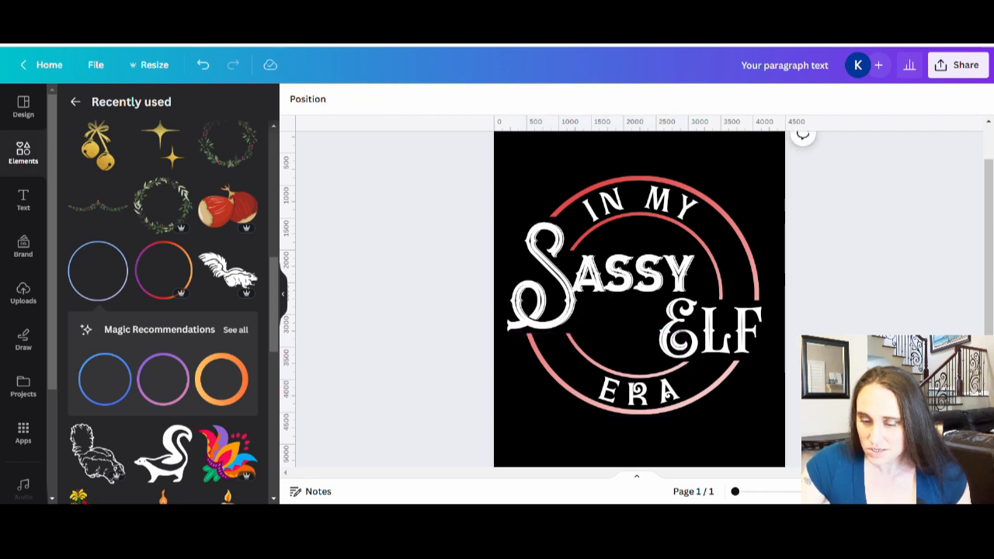
Extend the crop of the inner lower-left arc slightly upward toward the "S" of "Sassy"
left_click(597, 339)
double_click(590, 355)
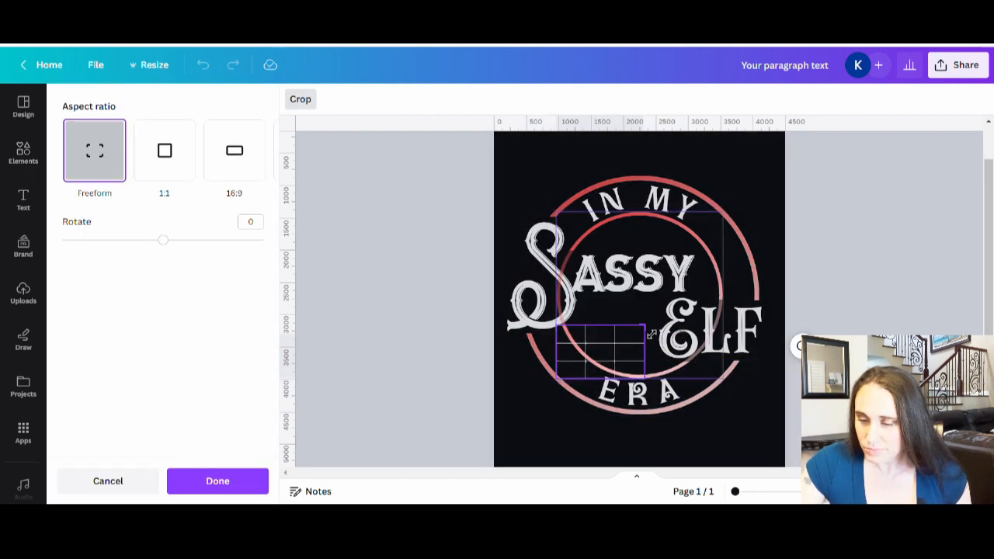
left_click(816, 286)
left_click(838, 283)
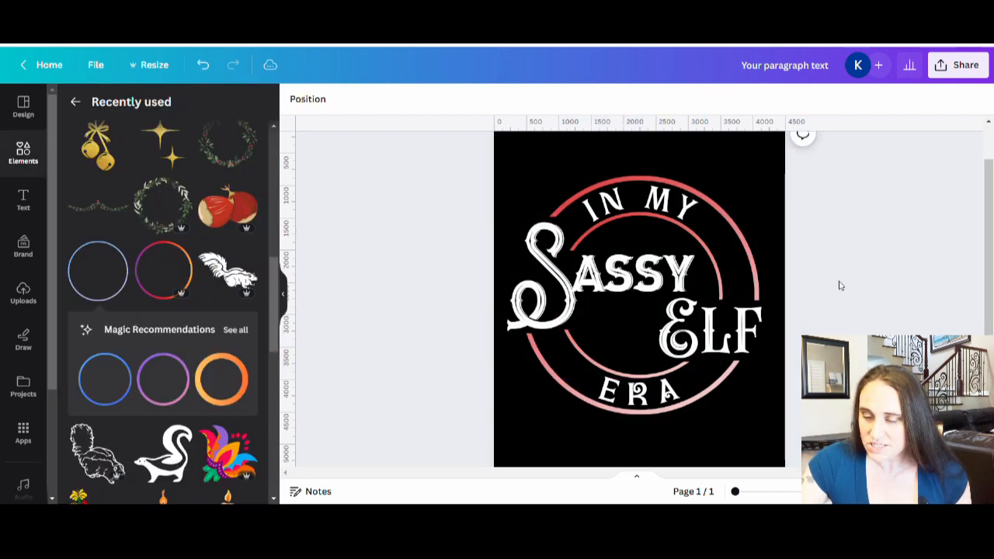
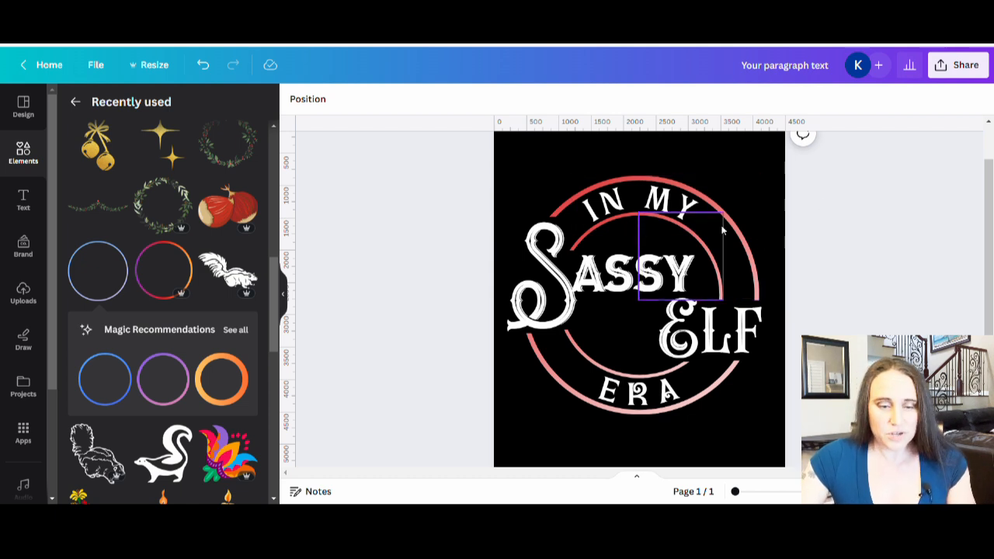
Search the graphics for "elf hat" and add the graphic of a green elf hat with striped boots
left_click(78, 103)
left_click(101, 106)
type("e")
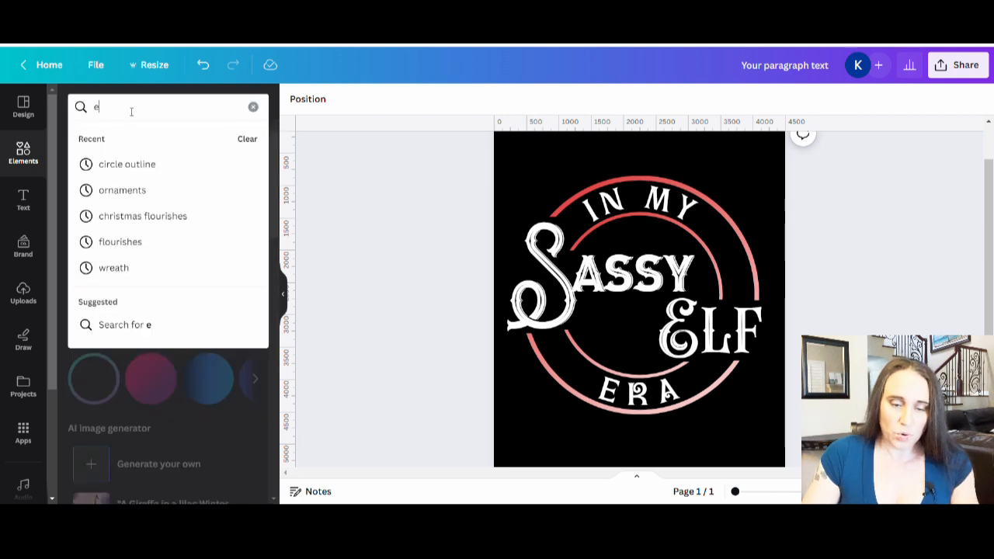
type("lf hat")
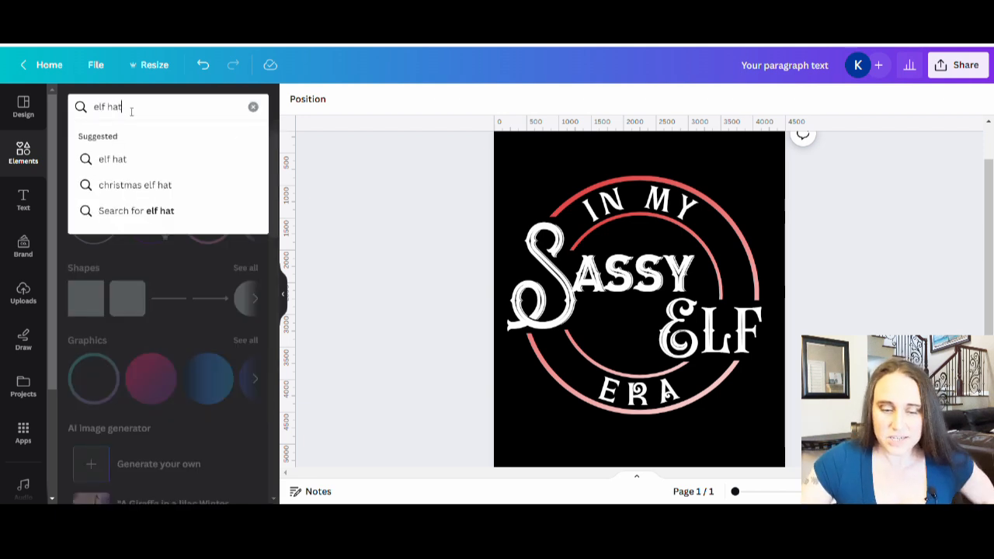
key("Return")
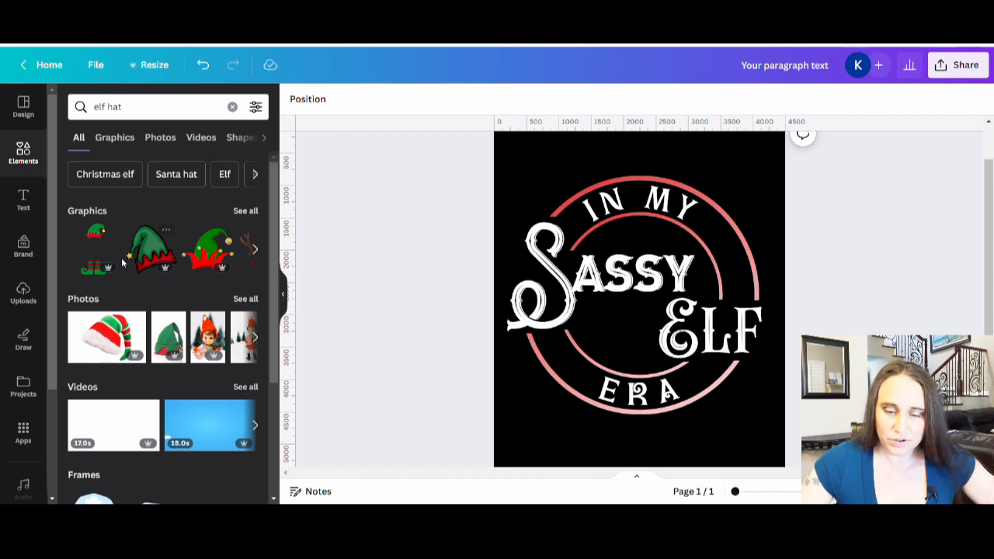
left_click(245, 211)
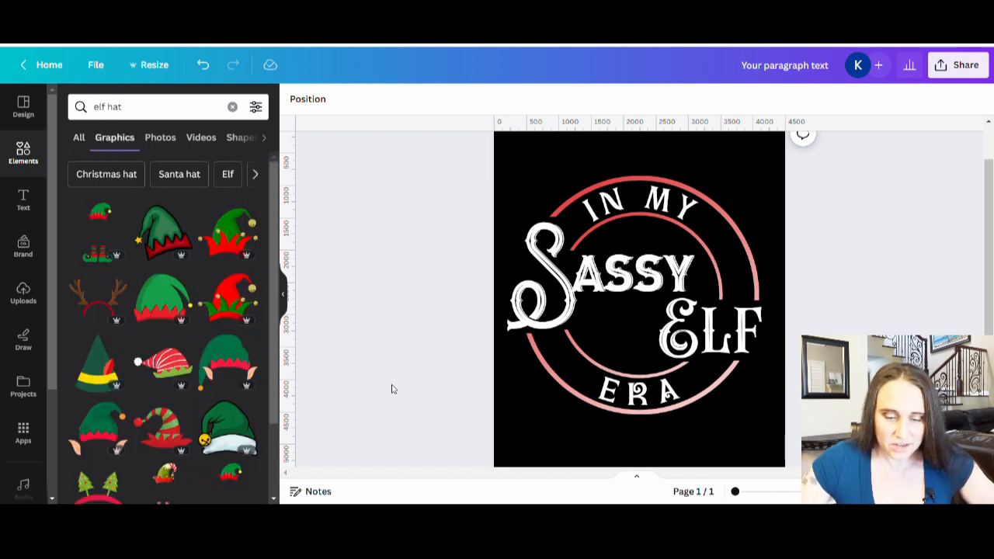
left_click(92, 237)
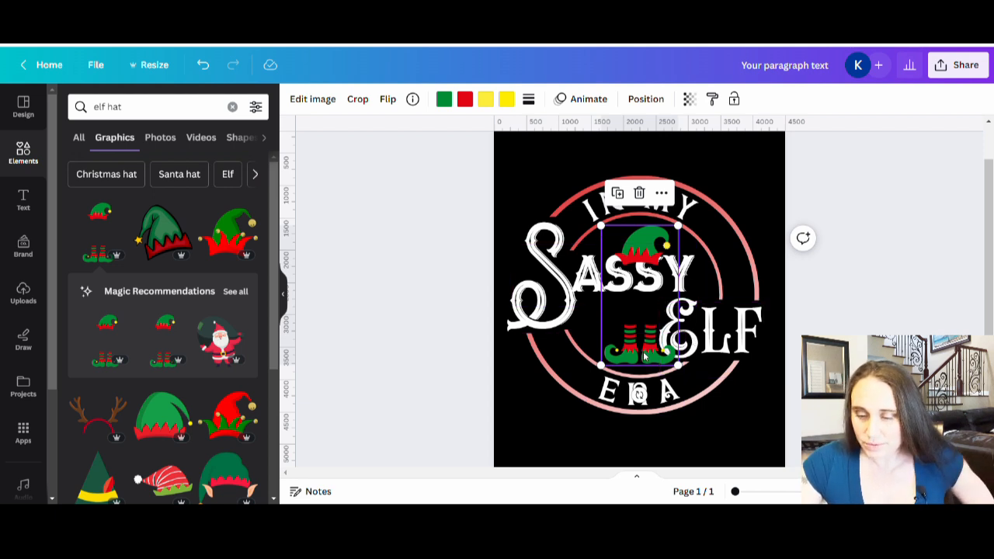
Shrink and position the elf graphic so the hat sits on top of "Sassy" and the boots hang beneath the word
left_click_drag(643, 351, 637, 329)
key("Escape")
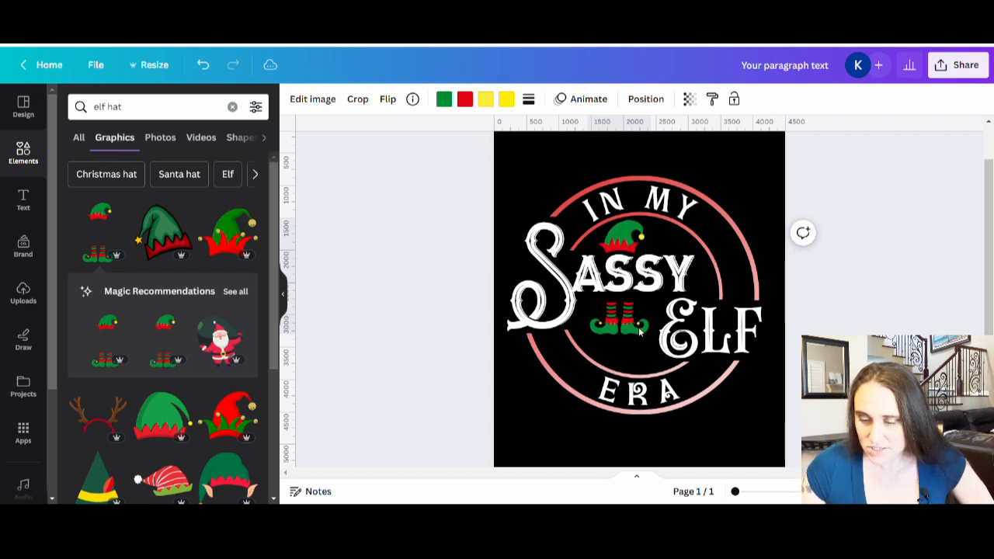
left_click(640, 333)
left_click(855, 330)
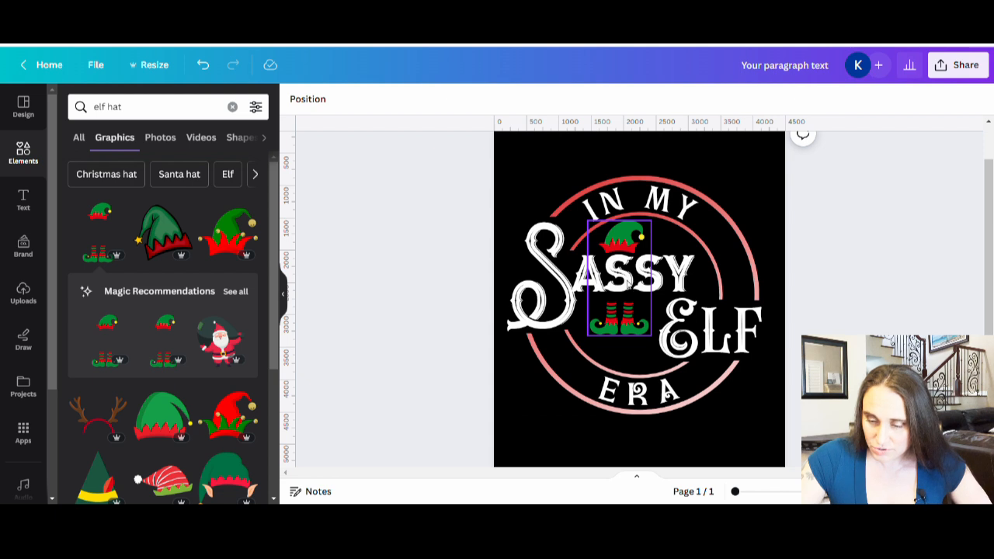
Duplicate the elf graphic, align the copy over the original, and crop the copy down to only the boots
left_click(623, 314)
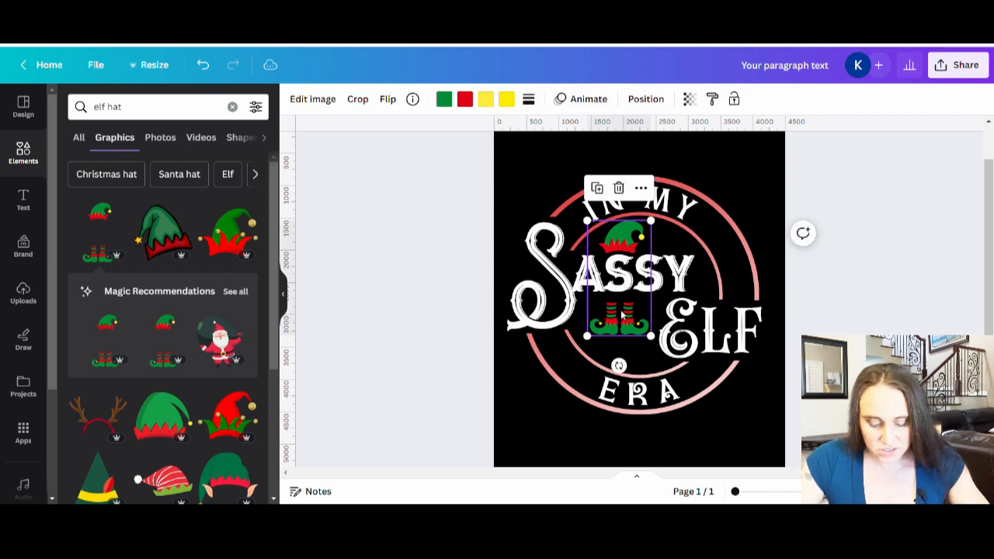
key("ctrl+v")
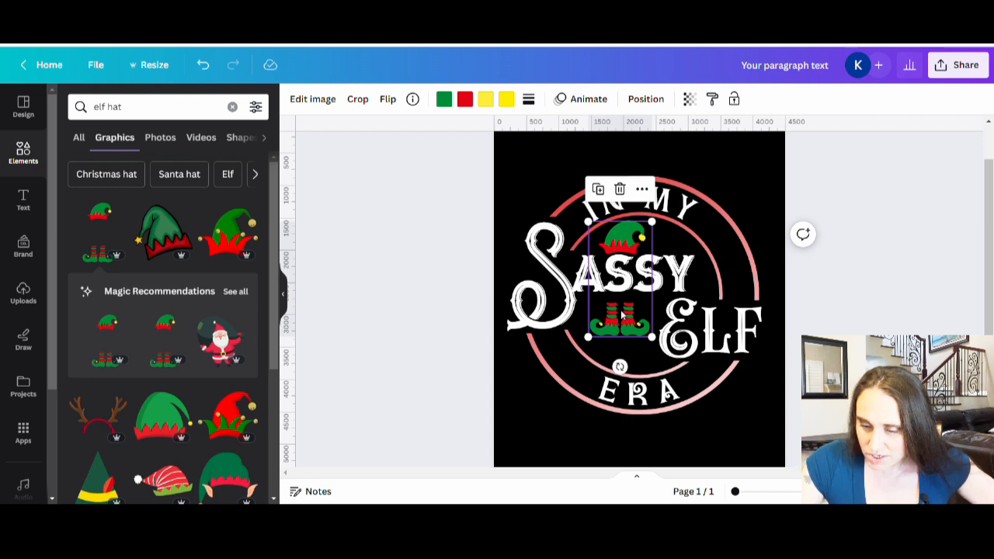
double_click(627, 303)
left_click_drag(652, 225, 658, 292)
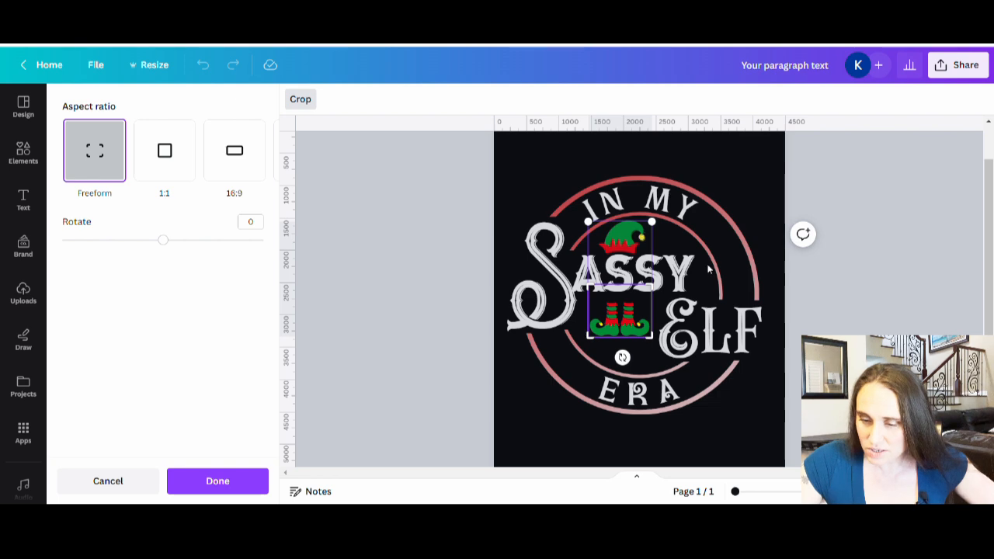
left_click(838, 288)
Crop the original elf graphic up from below so that it contains only the hat
left_click(636, 229)
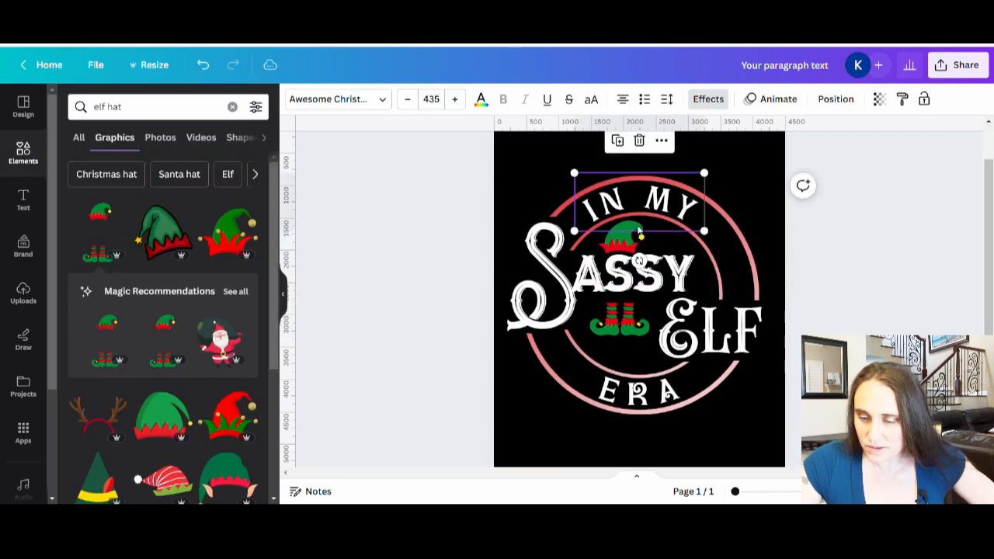
double_click(625, 260)
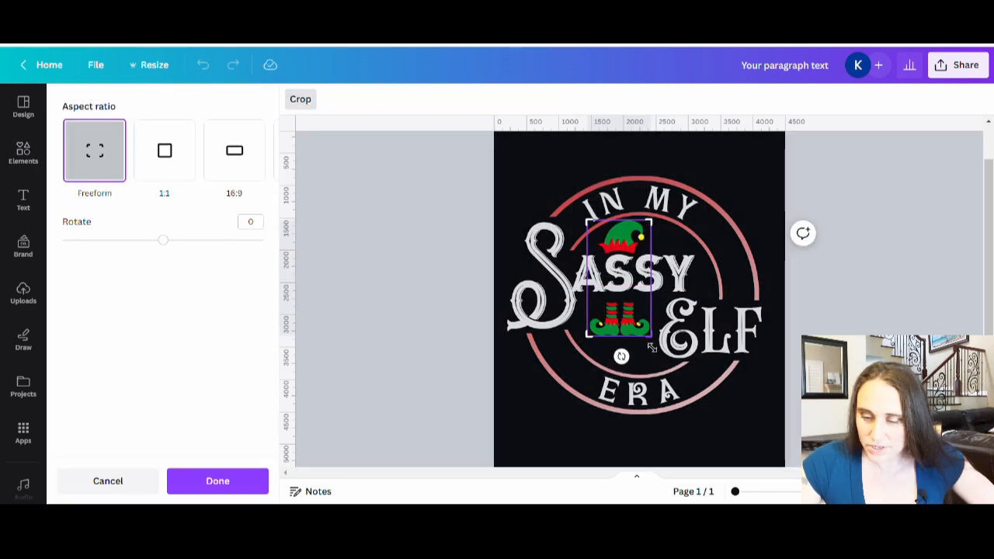
left_click_drag(652, 335, 652, 282)
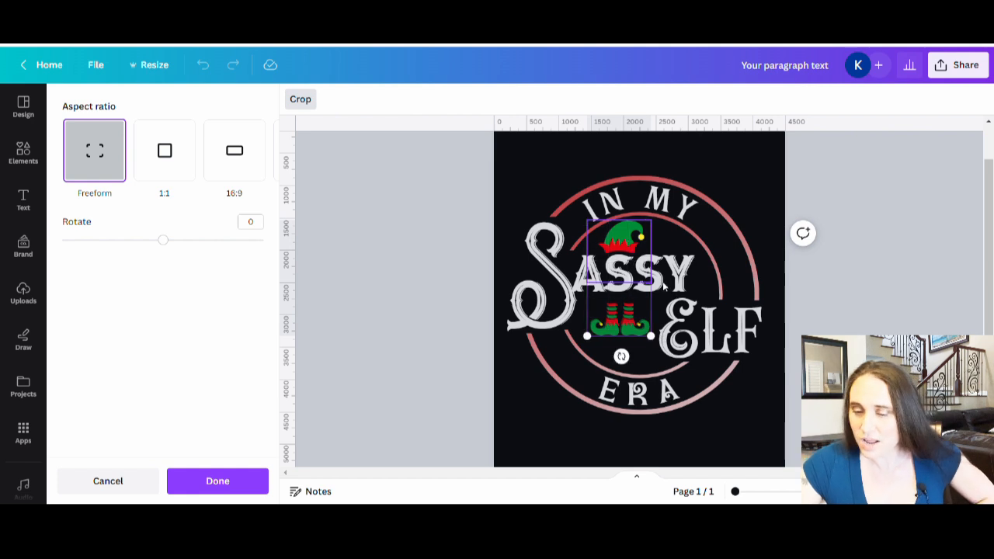
left_click(847, 292)
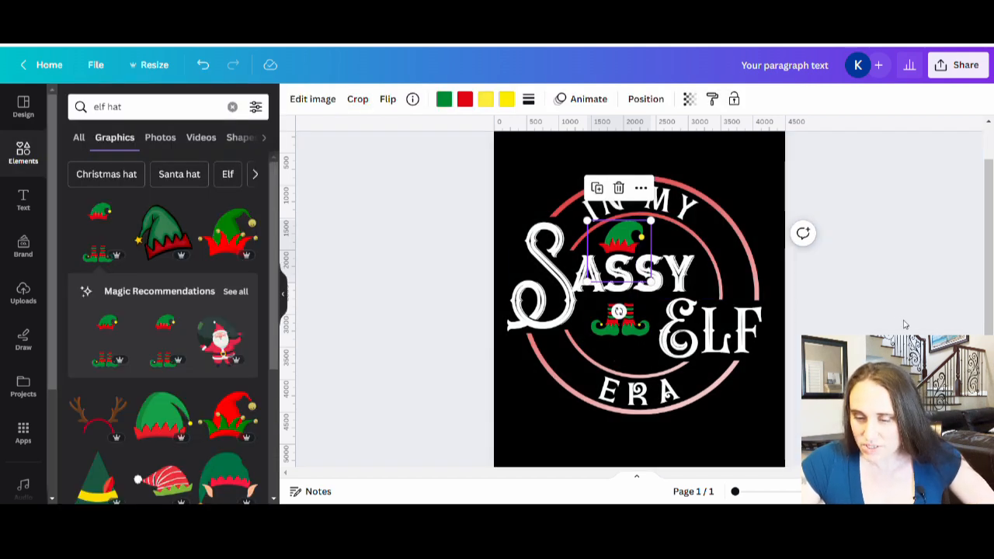
Move the elf boots up slightly so they sit directly against the underside of "Sassy"
left_click(652, 359)
left_click_drag(635, 335, 635, 327)
left_click(847, 320)
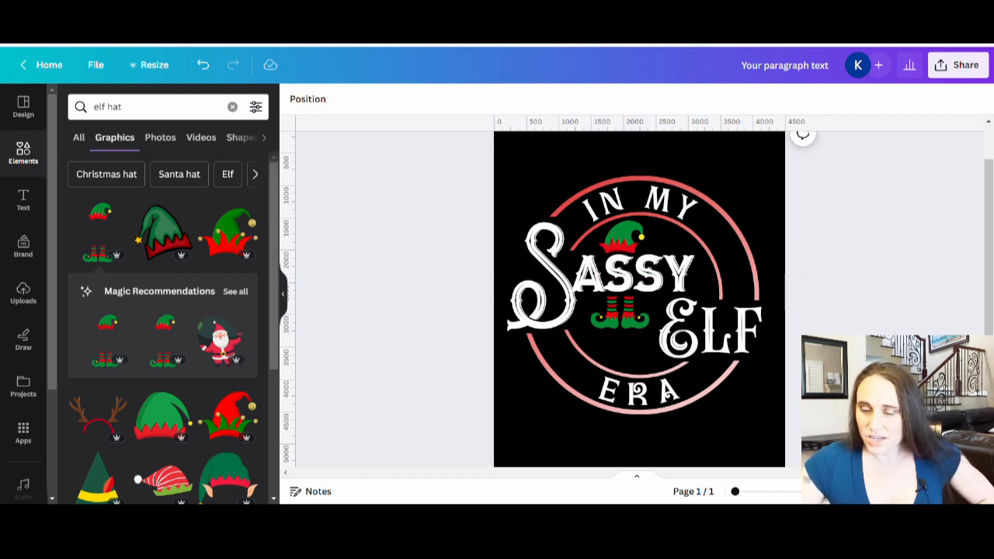
Change the elf hat's green to the brighter custom green #06C851
left_click(621, 241)
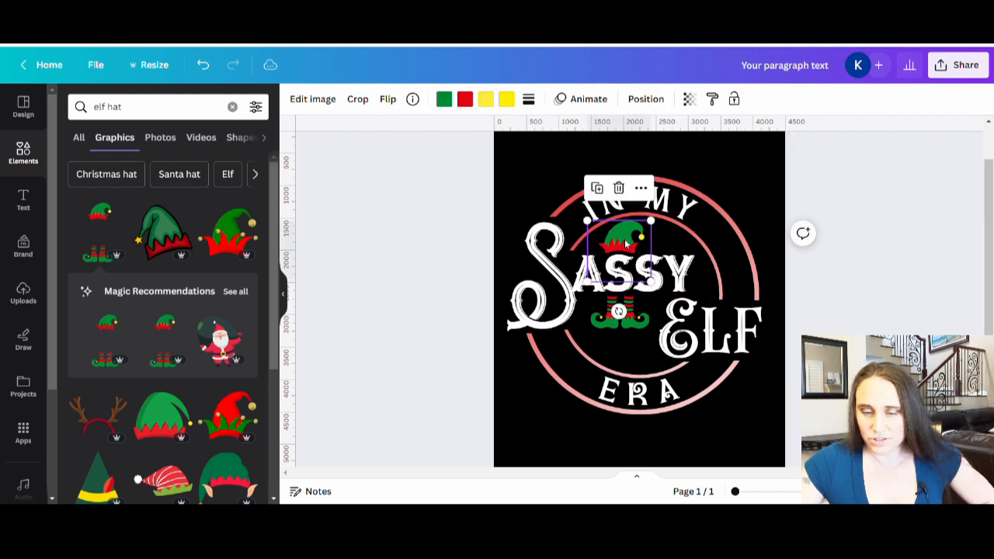
left_click(445, 100)
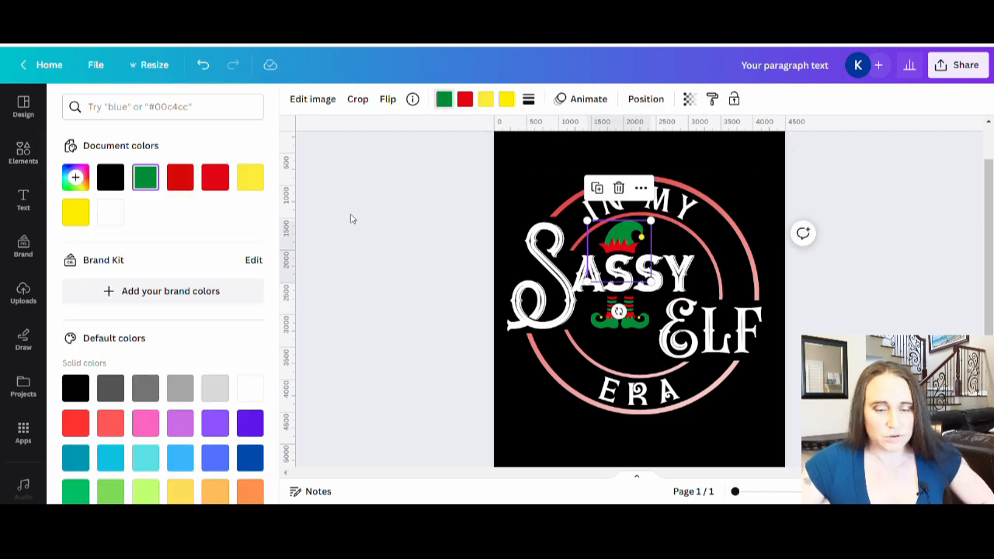
left_click(76, 177)
mouse_move(249, 236)
left_mouse_down()
mouse_move(225, 223)
mouse_move(251, 235)
mouse_move(249, 225)
left_mouse_up()
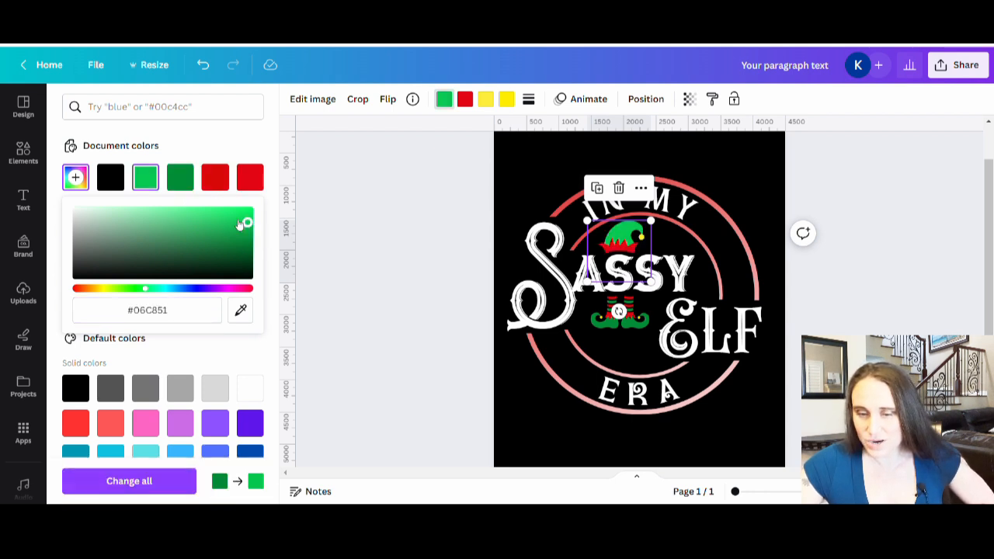
Recolor the green of the elf boots with the same bright green used on the hat
left_click(606, 326)
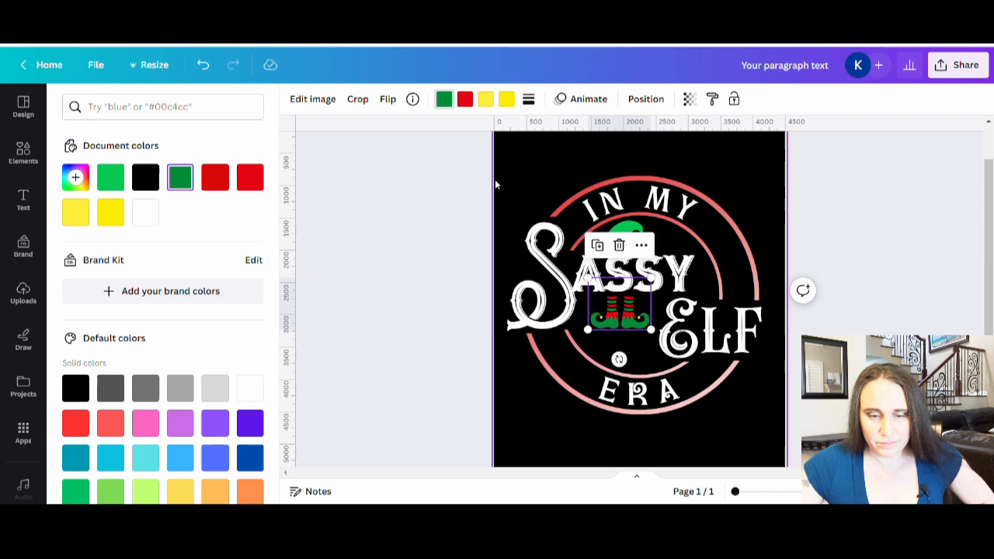
left_click(444, 101)
left_click(444, 101)
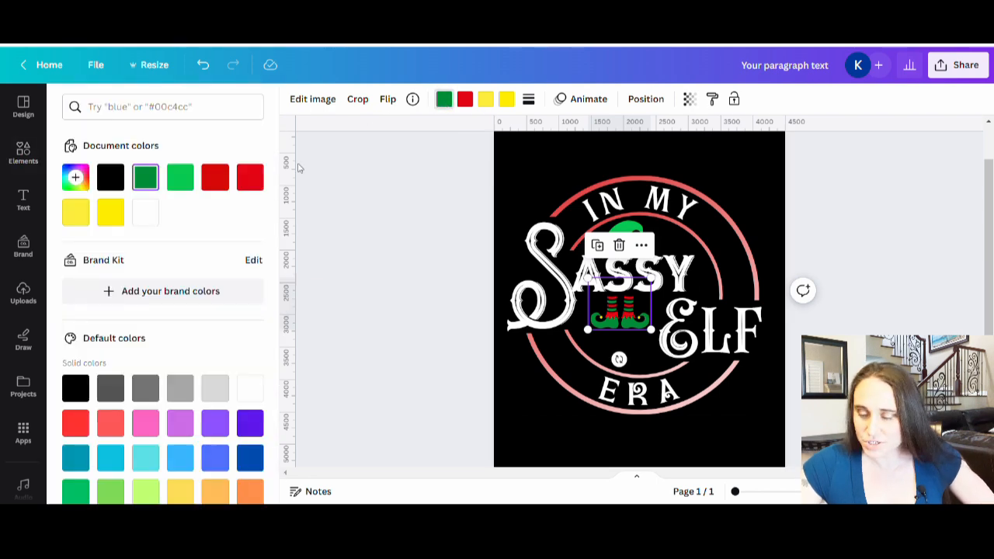
left_click(180, 177)
left_click(375, 249)
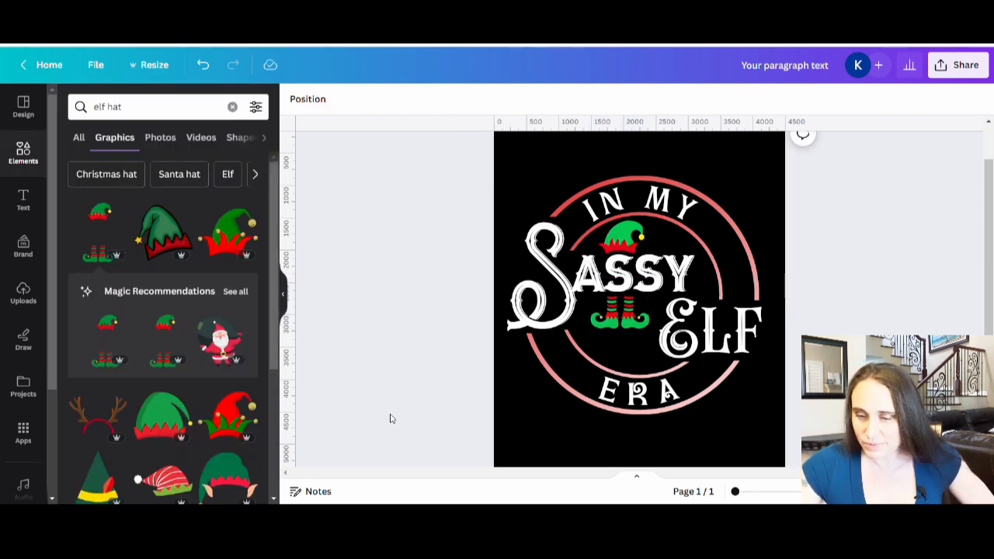
Change the elf hat's red trim to the softer custom red #E14B4B
left_click(629, 249)
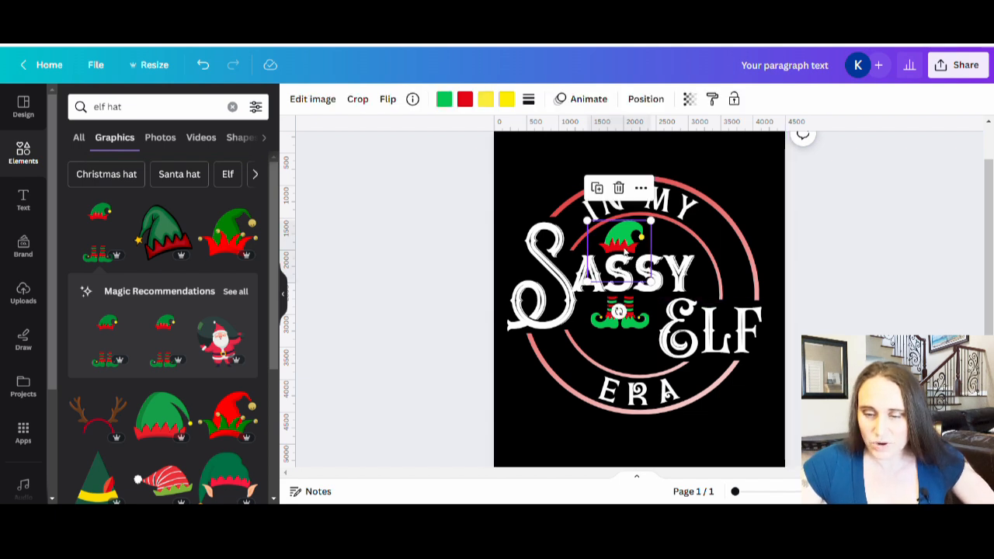
left_click(465, 100)
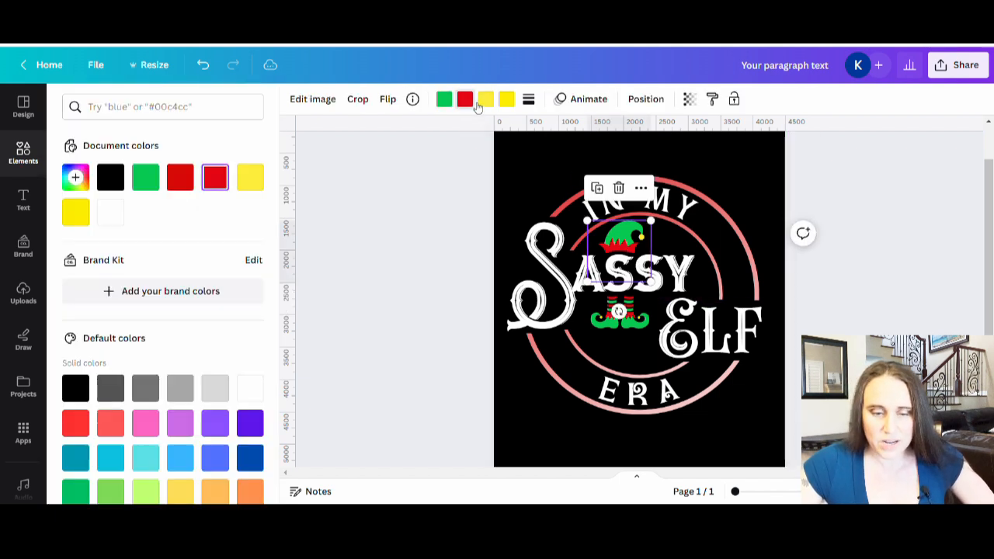
left_click(75, 177)
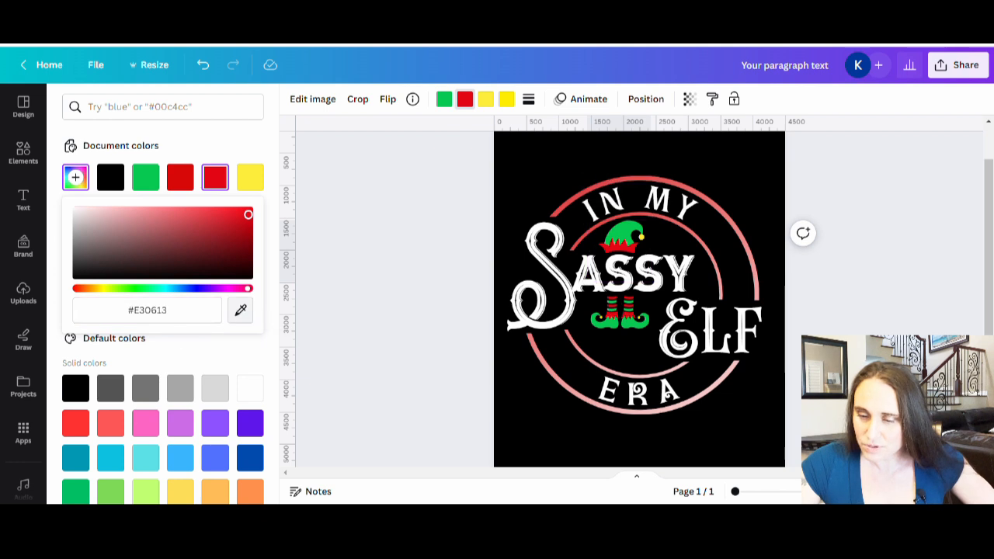
left_click_drag(247, 214, 193, 215)
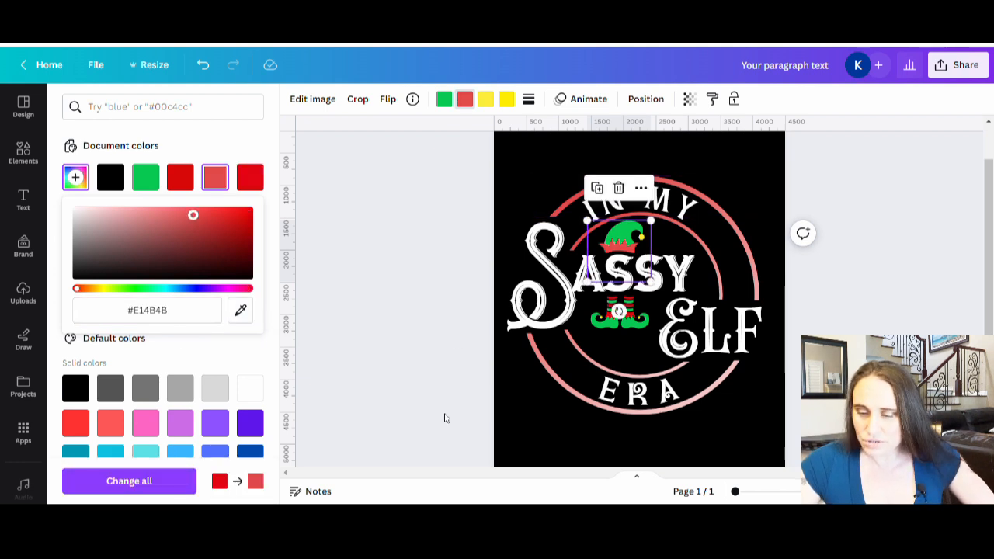
Recolor the red stripes of the elf boots with the same soft red as the hat trim
left_click(625, 314)
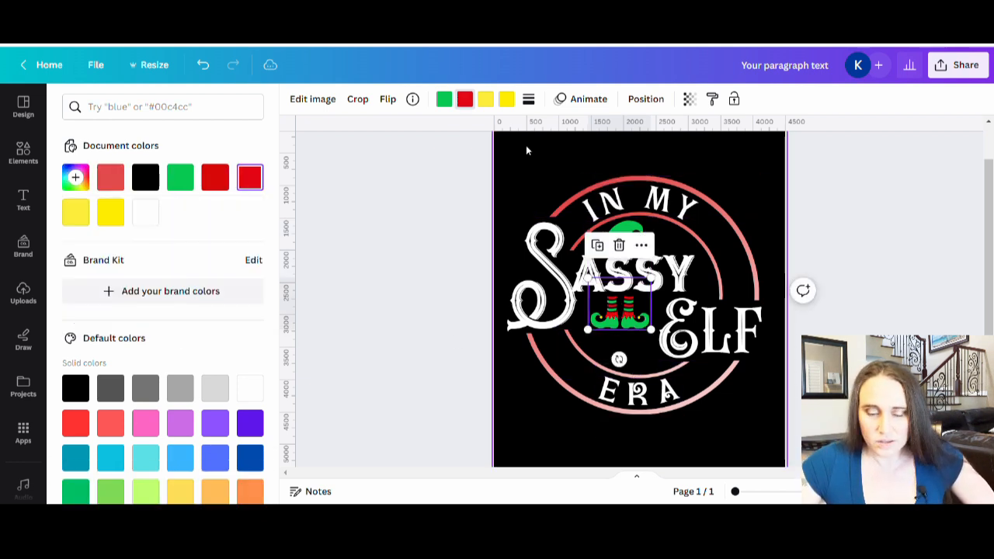
left_click(466, 101)
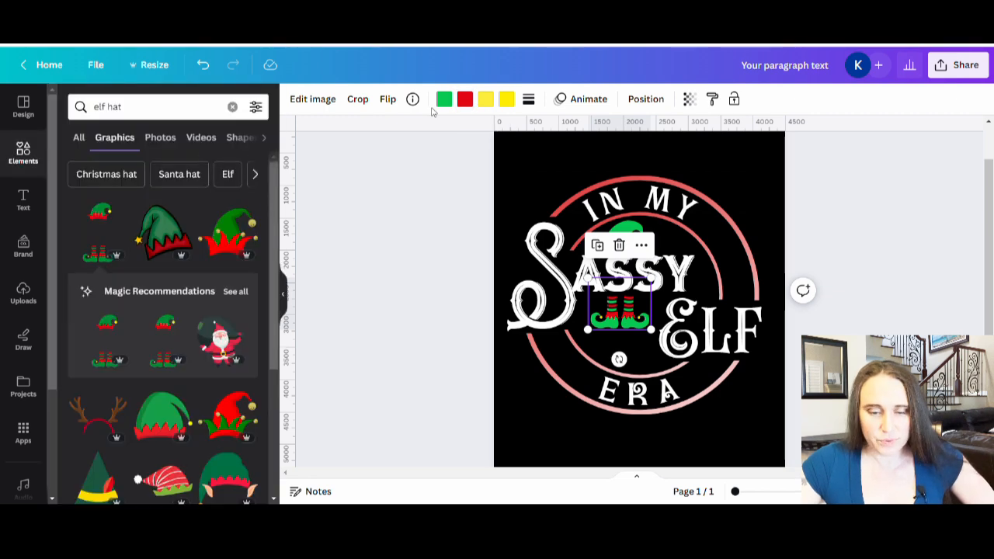
left_click(462, 107)
left_click(215, 177)
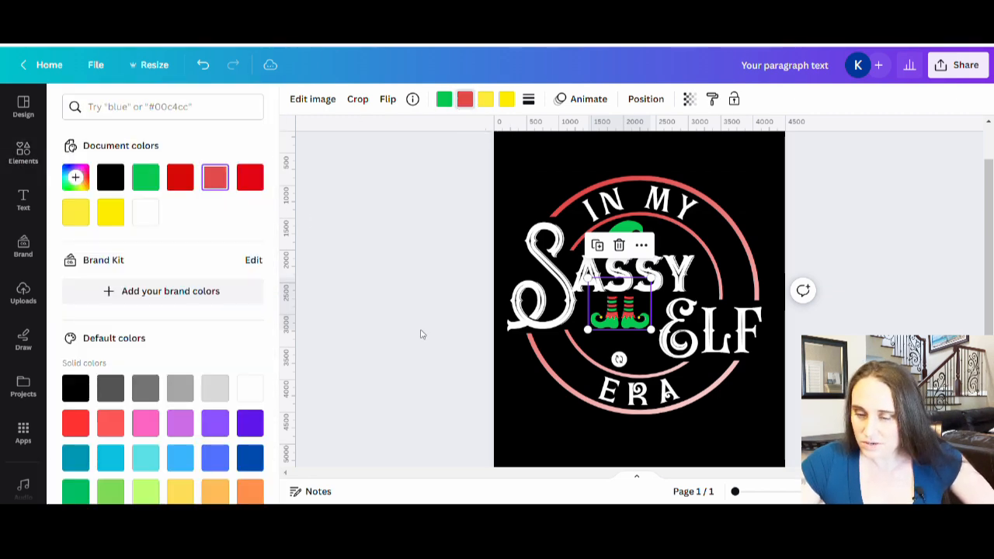
left_click(419, 335)
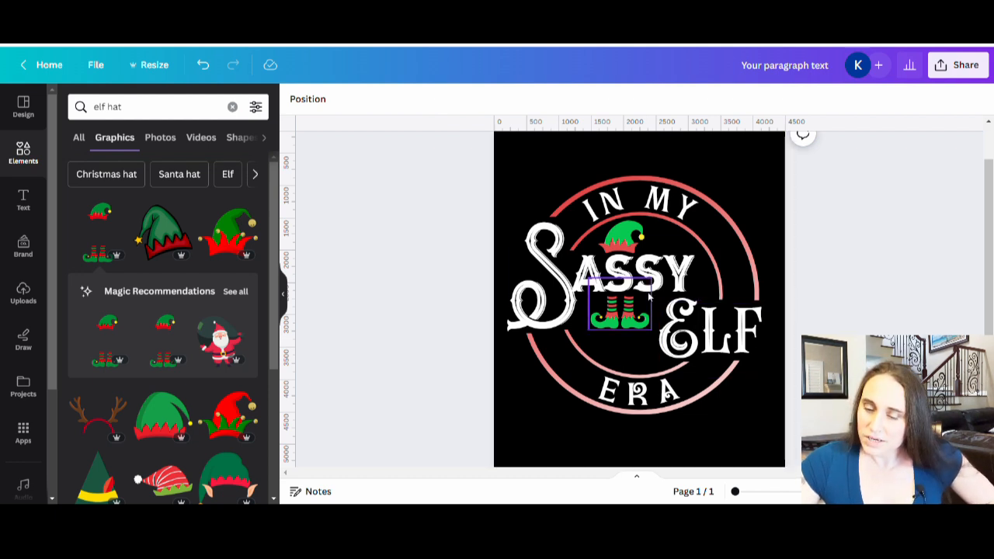
Change the yellow ball on the tip of the elf hat to white, #ffffff
left_click(640, 241)
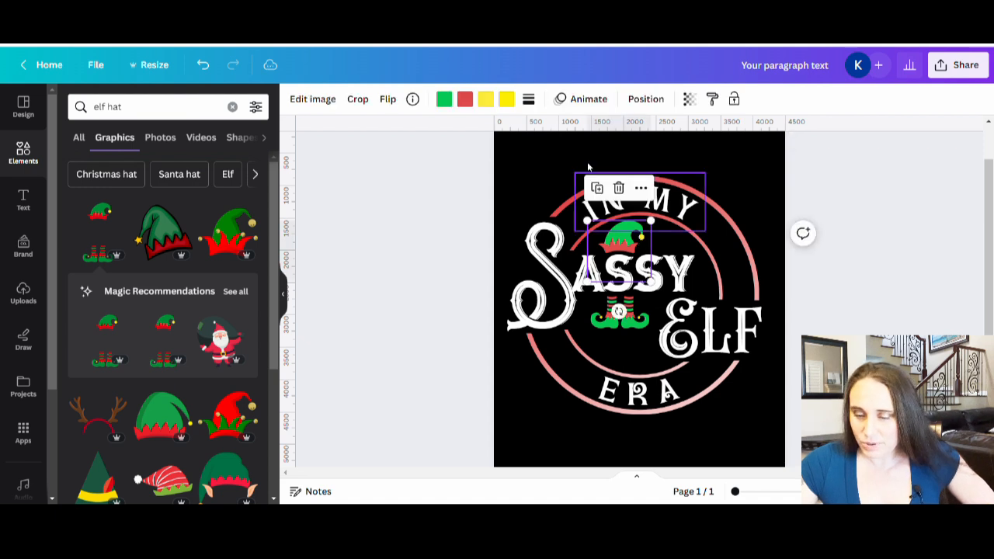
left_click(485, 100)
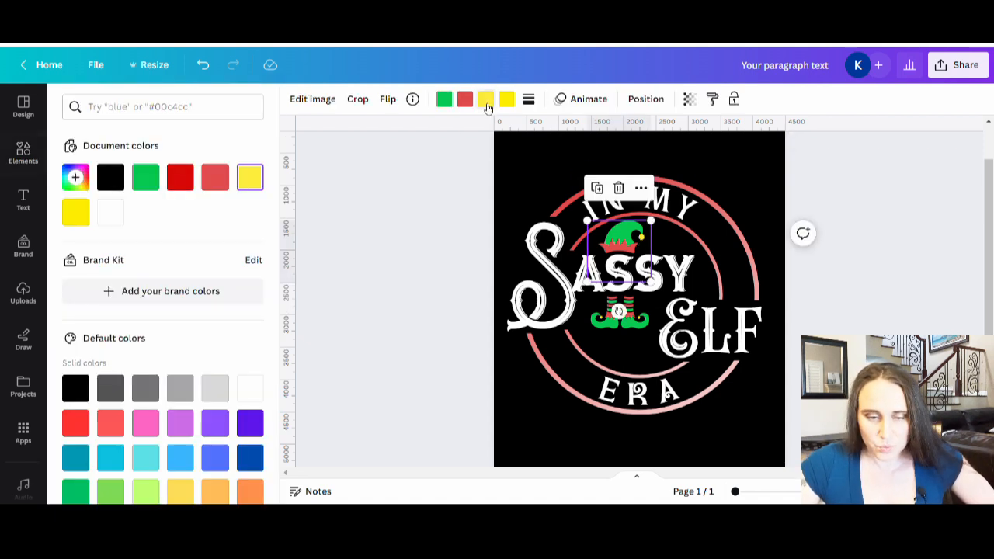
left_click(110, 215)
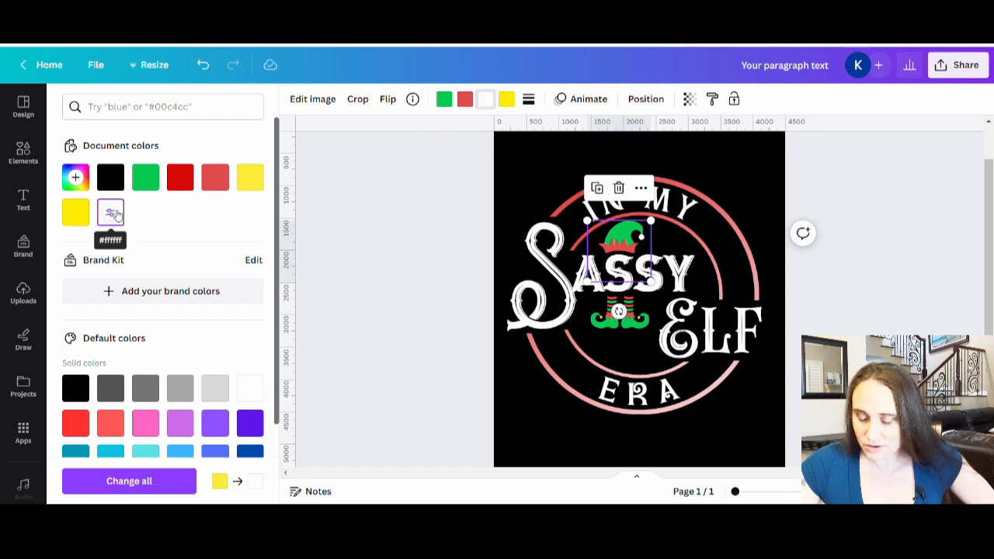
left_click(439, 298)
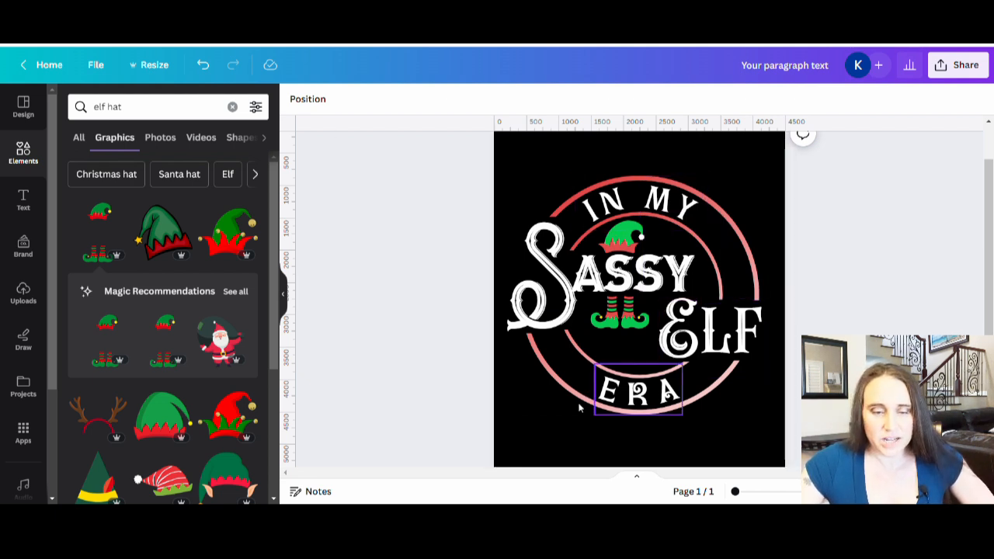
Search the graphics for "snow flake"
left_click(146, 106)
type("snow flake")
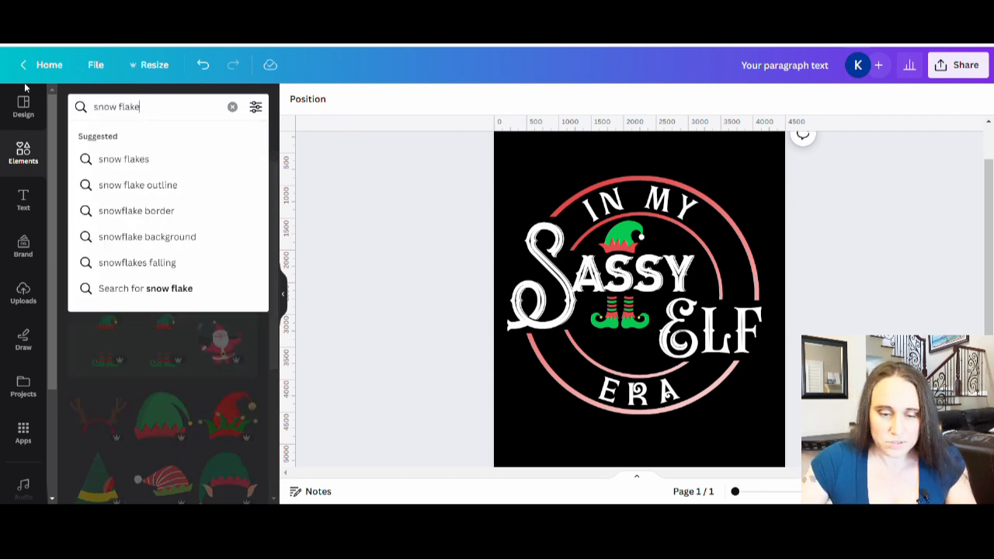
key("Return")
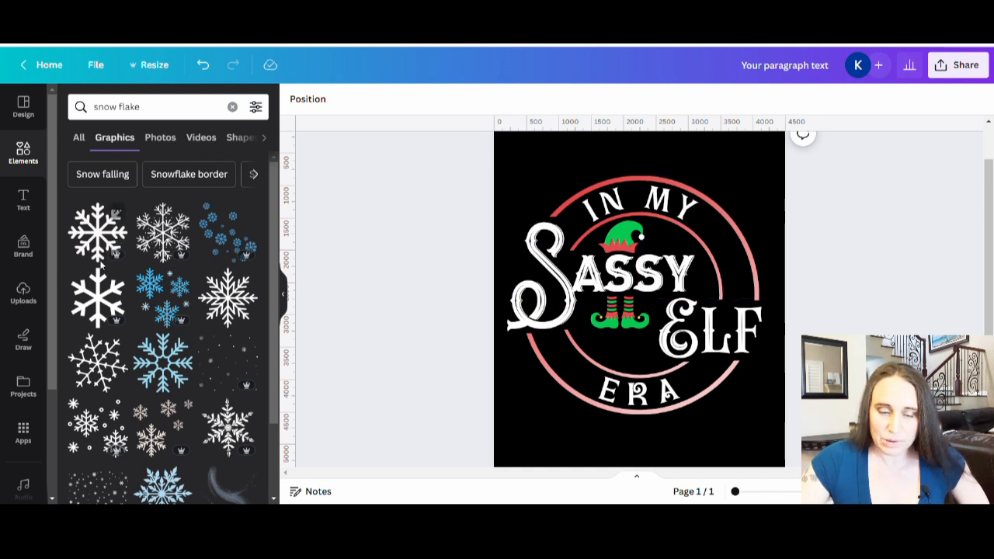
Add the first snowflake graphic from the search results and recolor it white
left_click(108, 235)
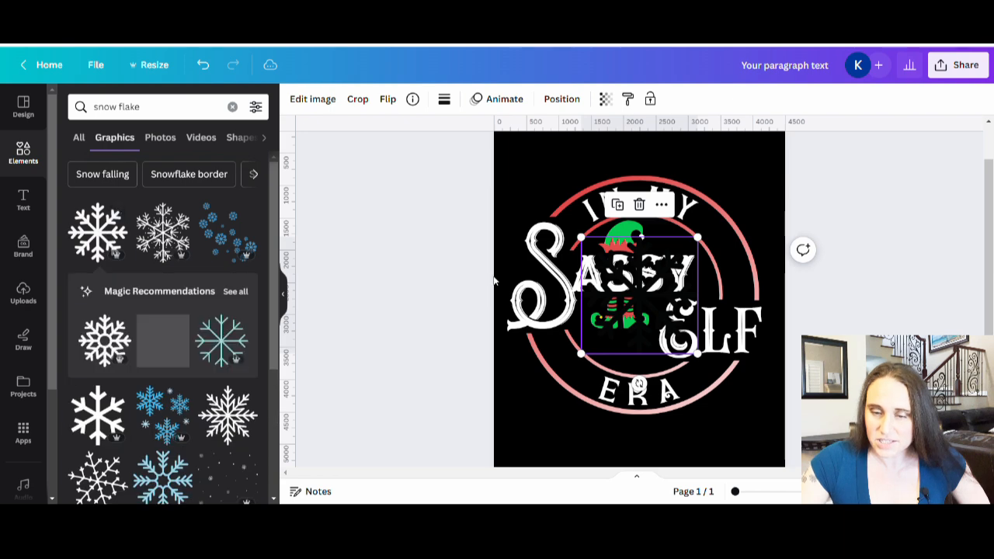
left_click(444, 99)
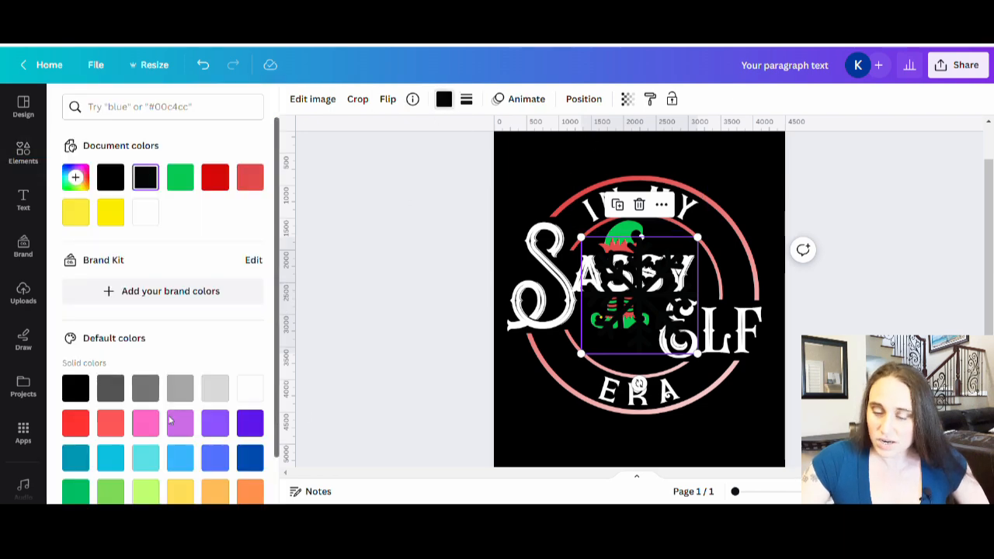
left_click(243, 387)
Shrink the snowflake to about the height of the "IN MY" letters and place it between the two arcs, right after "MY"
left_click_drag(582, 354, 705, 297)
left_click(849, 253)
left_click_drag(685, 250, 709, 225)
left_click(802, 134)
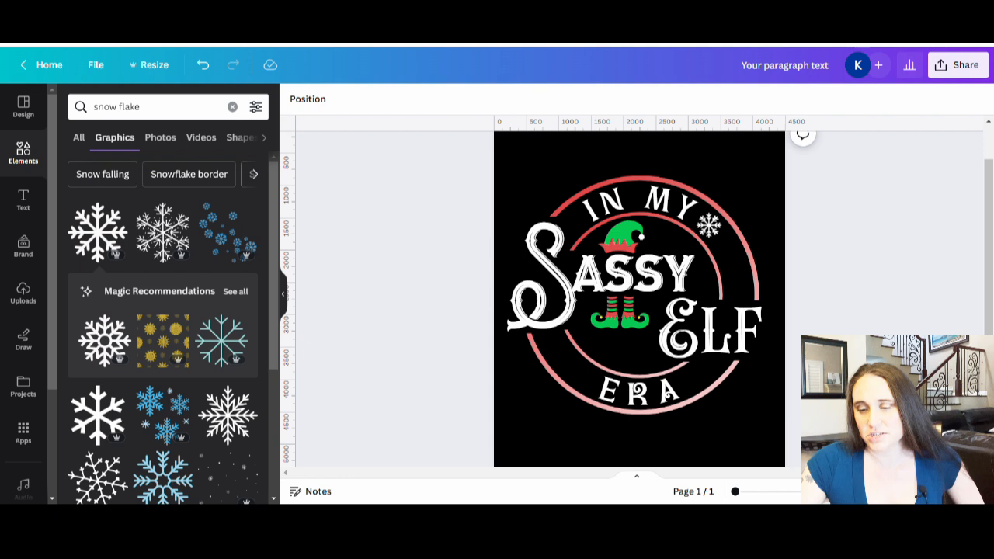
left_click(718, 232)
left_click_drag(725, 247, 722, 244)
left_click(895, 278)
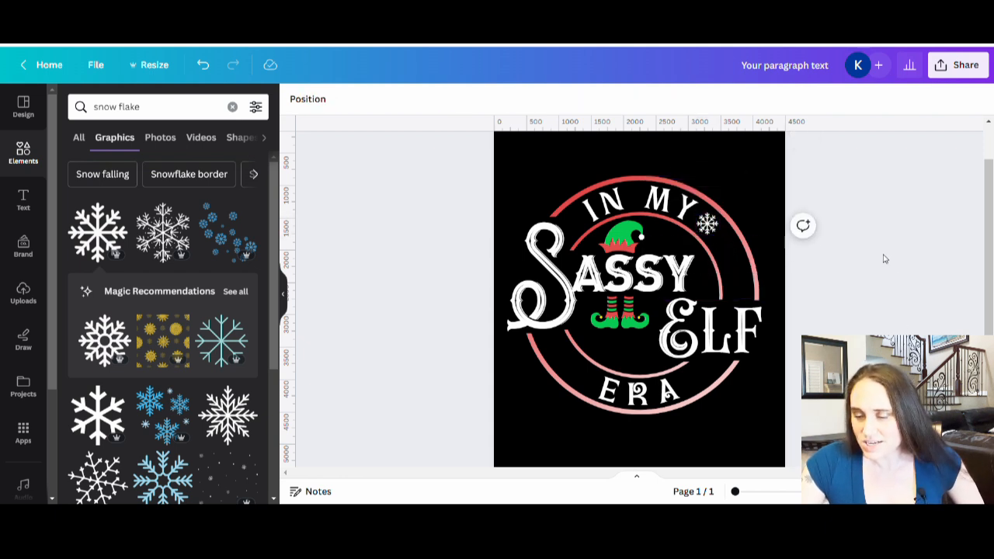
left_click(707, 223)
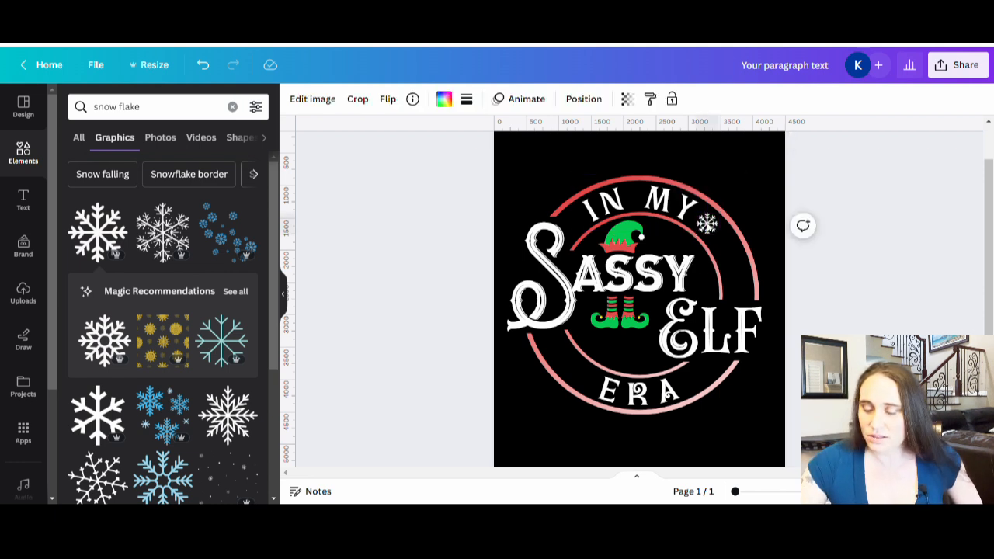
left_click(899, 281)
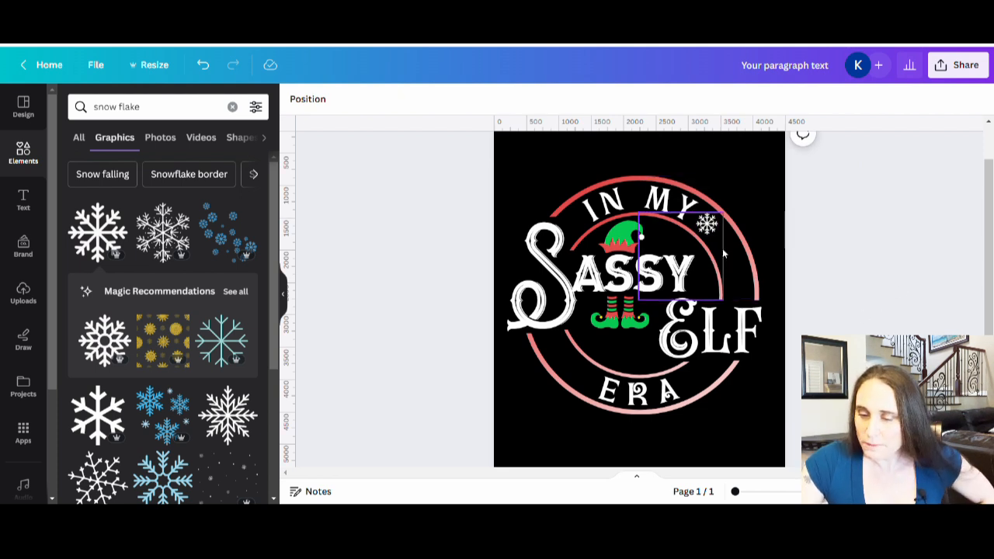
Place copies of the small snowflake between the lower arcs, one after "ERA" and one before it
left_click(708, 225)
left_click_drag(708, 225, 691, 381)
left_click(900, 317)
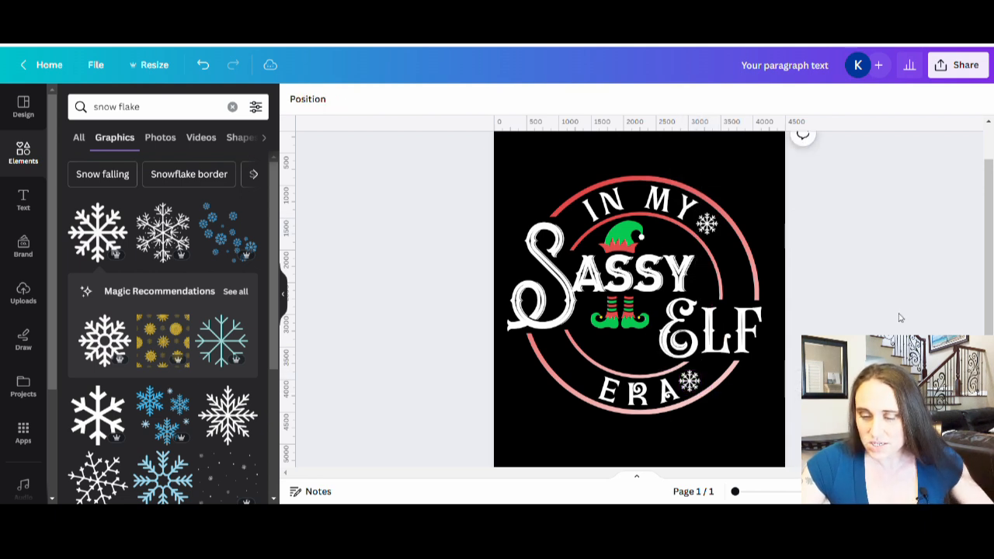
left_click(689, 381)
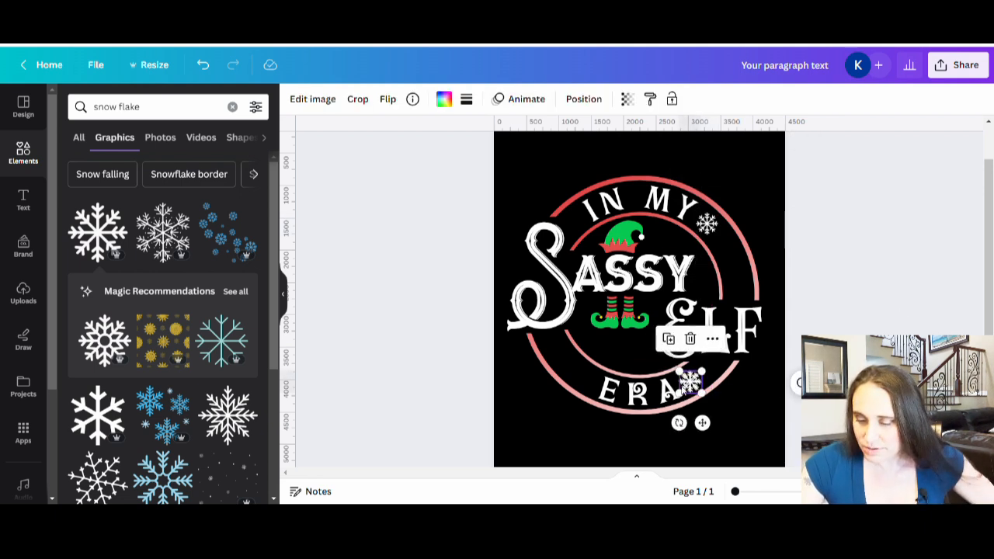
left_click_drag(690, 381, 583, 378)
left_click(802, 134)
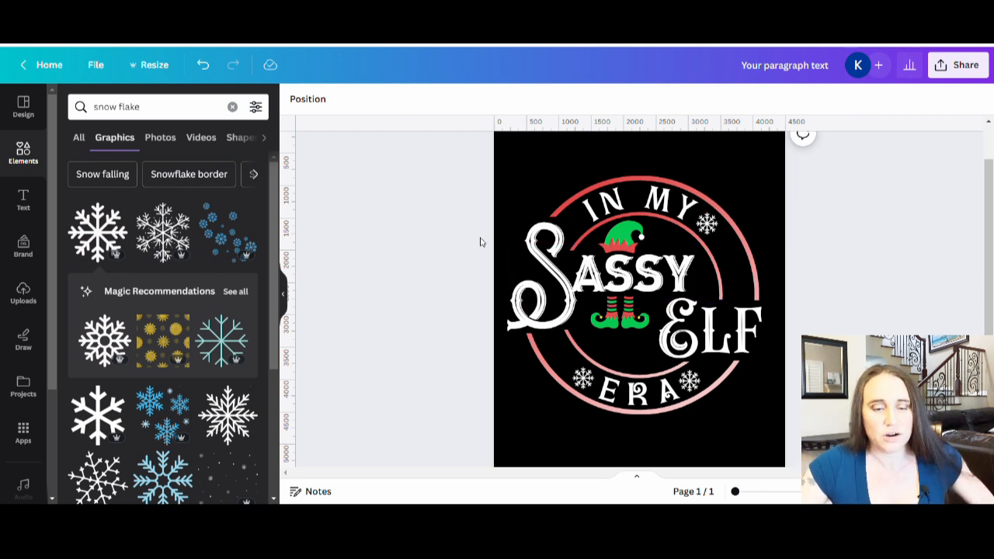
Search the graphics for "ornament" and browse the results for a Christmas ball
left_click(116, 106)
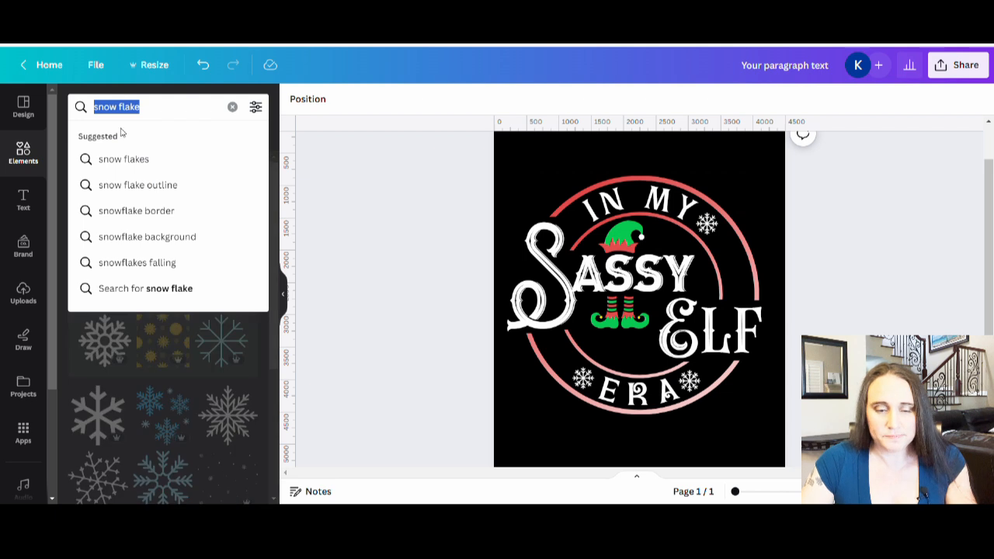
type("ornament")
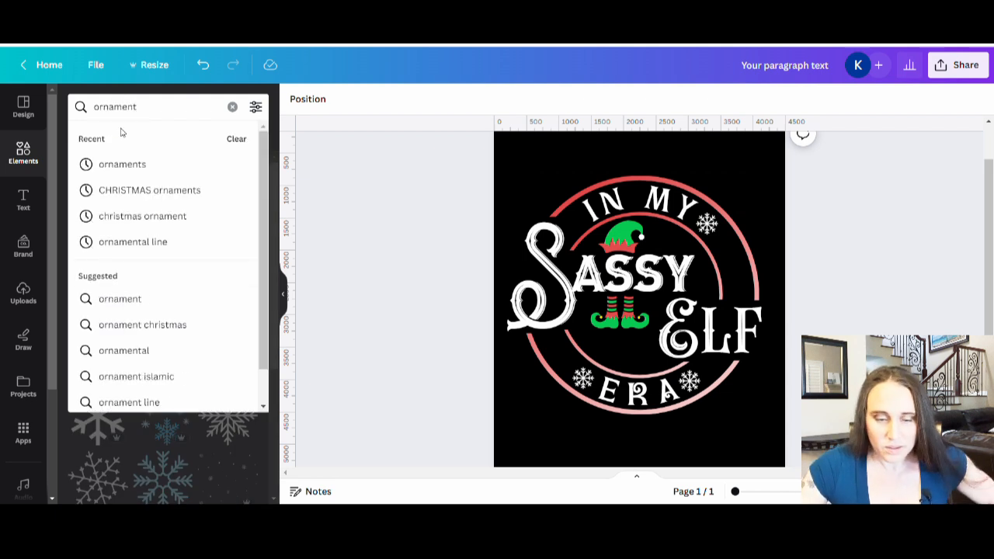
key("Return")
scroll(163, 349, "down", 2)
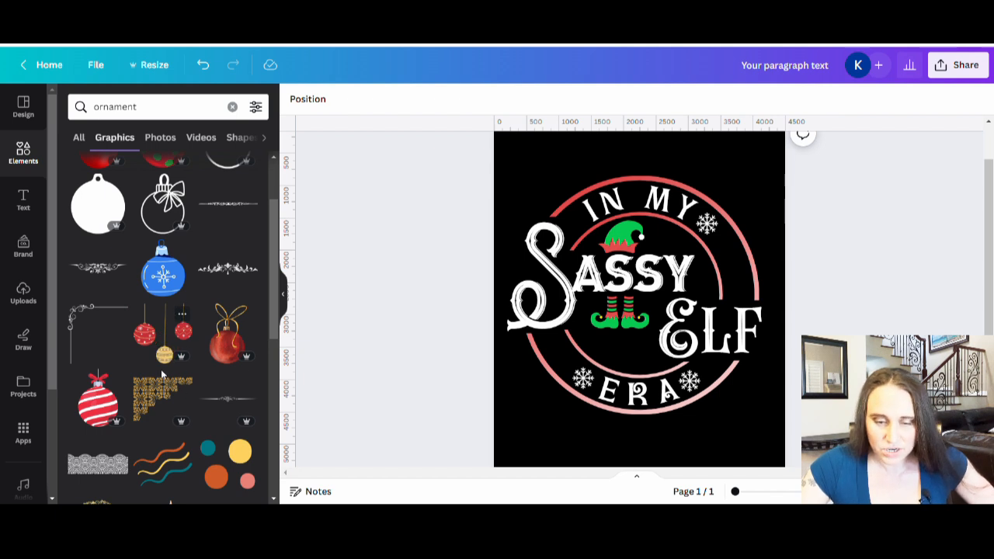
scroll(183, 357, "down", 5)
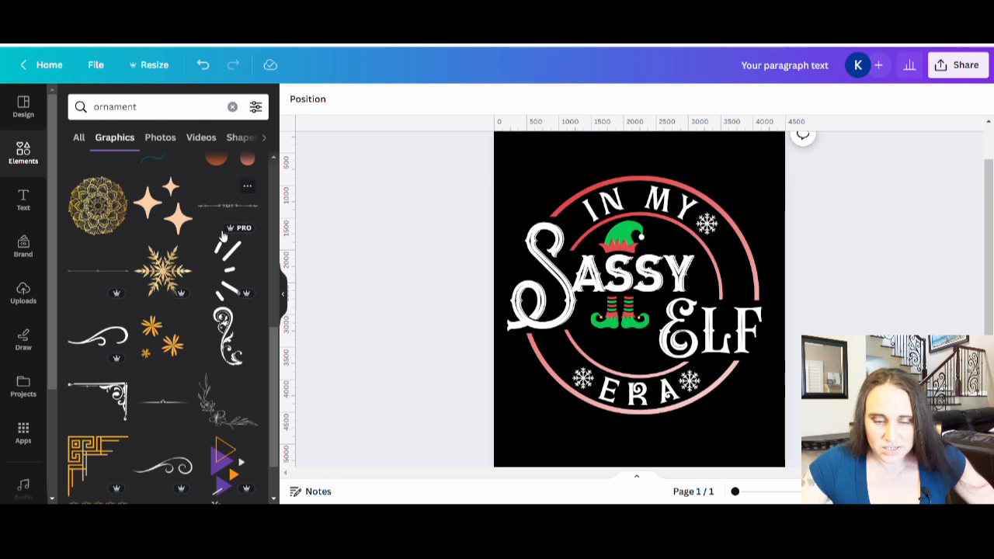
scroll(205, 171, "down", 1)
scroll(207, 175, "down", 5)
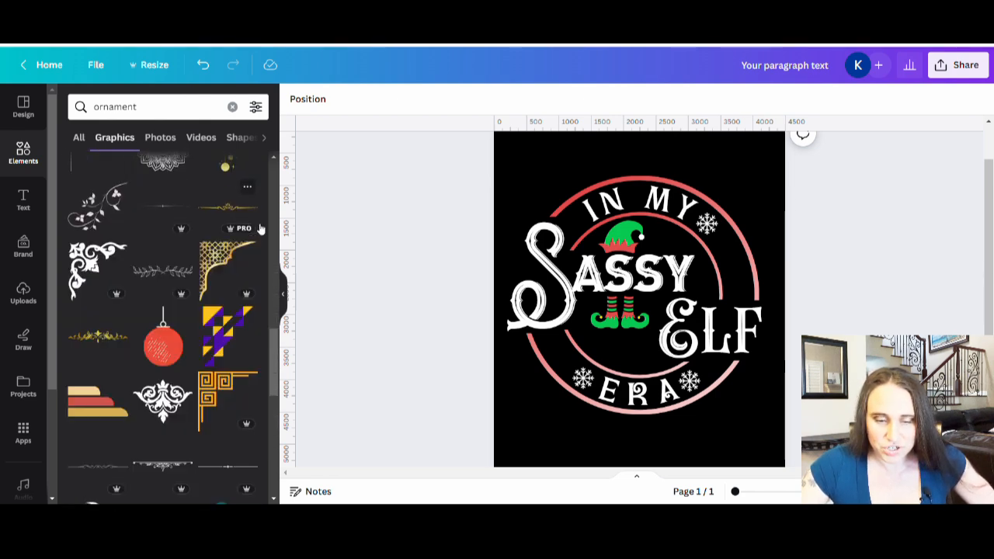
scroll(137, 242, "up", 1)
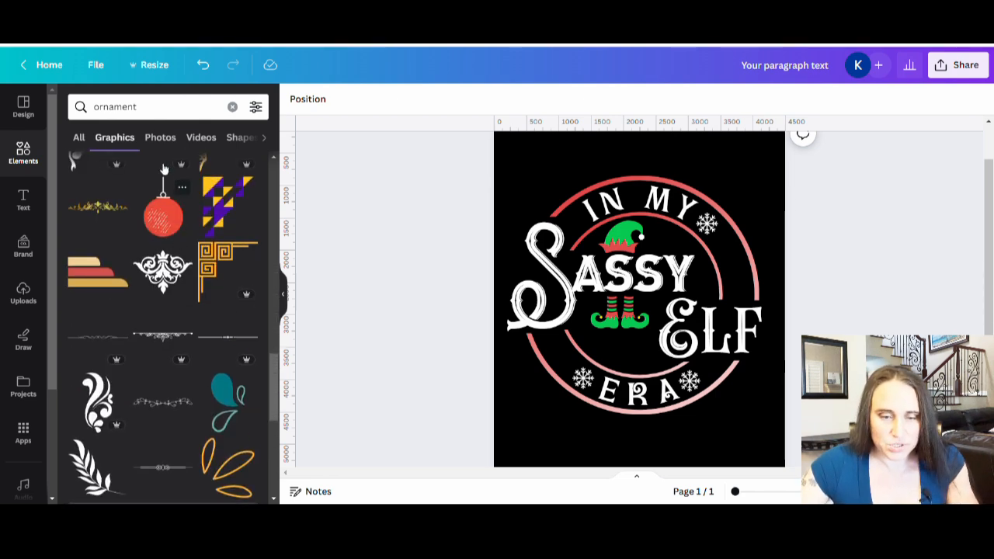
Refine the graphics search to "christmas ornament"
left_click(100, 107)
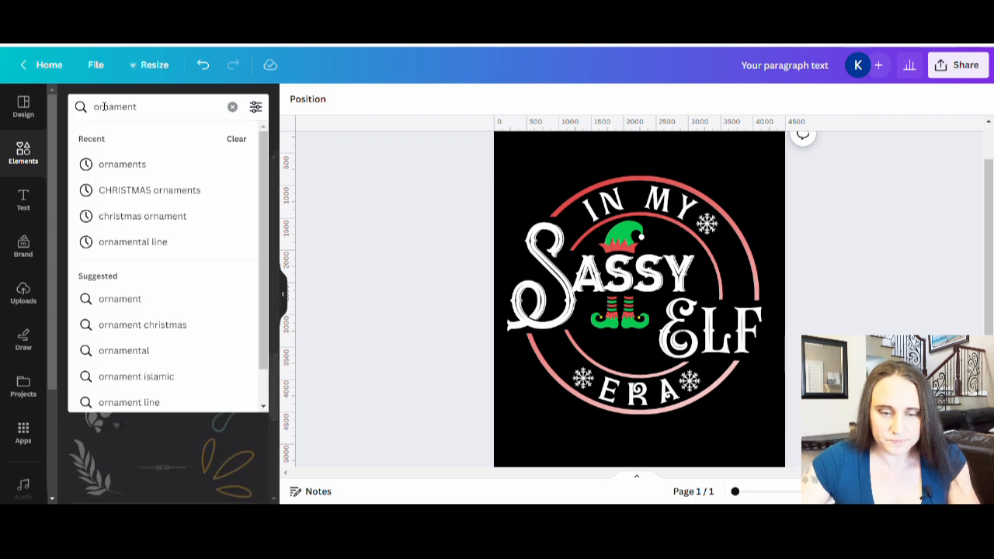
left_click(105, 116)
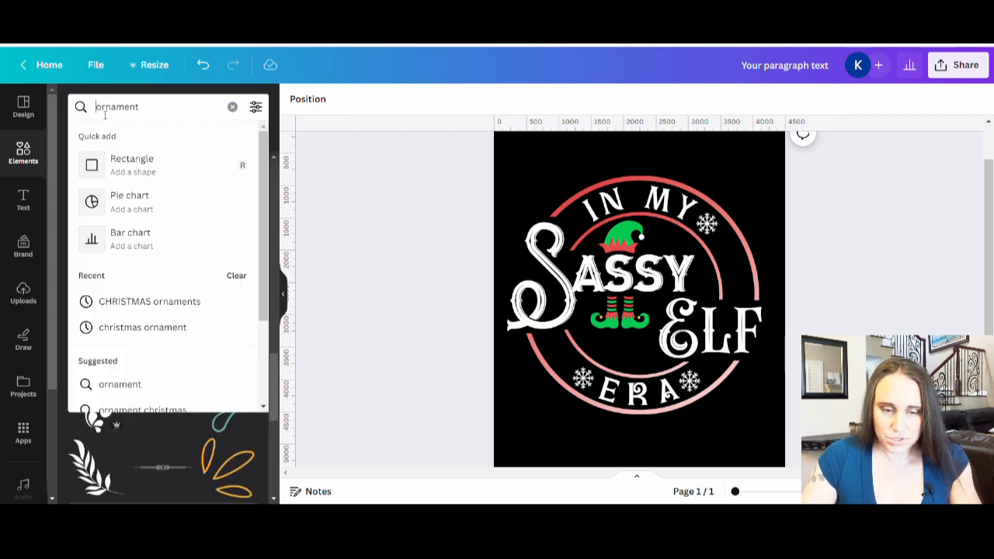
type("christmas")
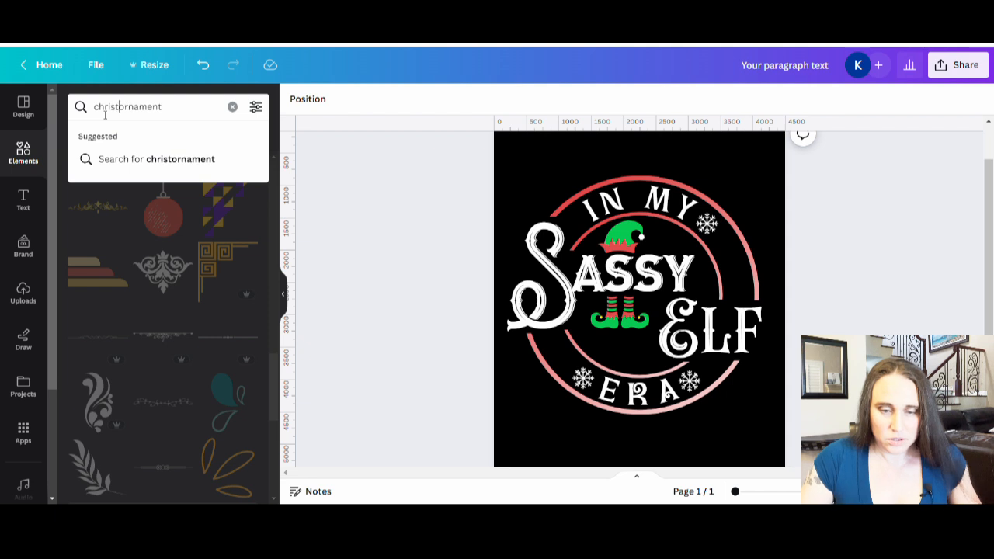
key("Return")
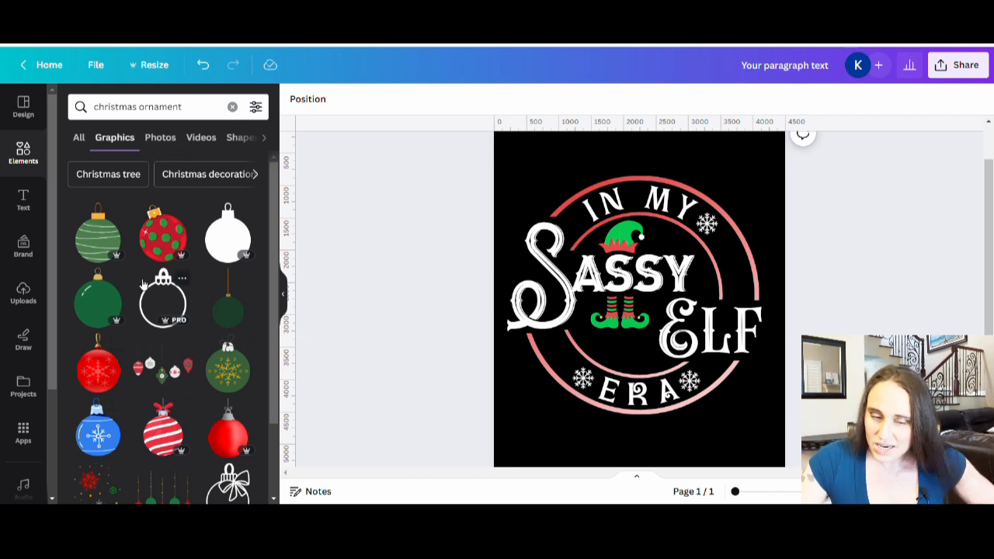
Add the green striped ball ornament, shrink it, and place it between the two arcs just above the "F" of "ELF"
left_click(109, 244)
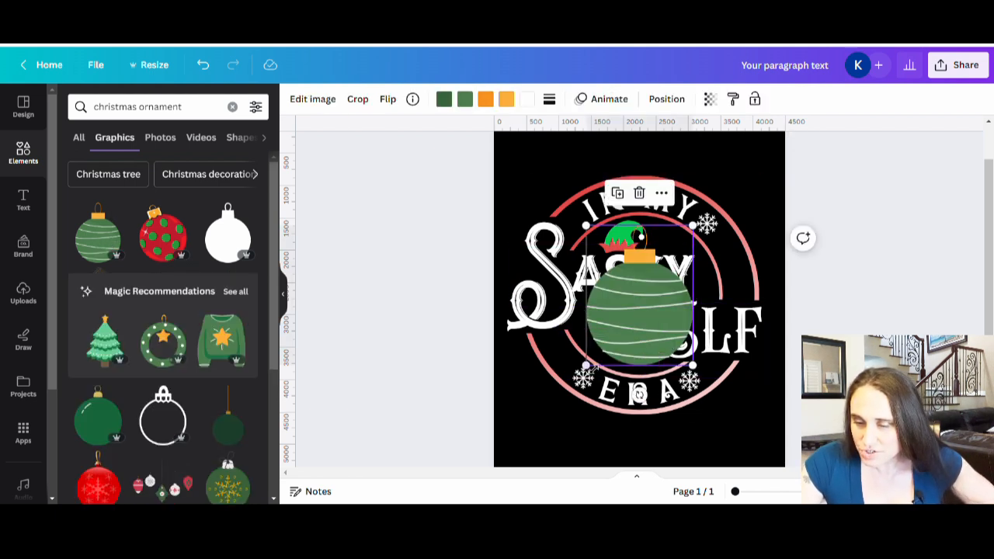
left_click_drag(586, 364, 686, 289)
left_click_drag(677, 245, 744, 284)
left_click(819, 279)
left_click(874, 313)
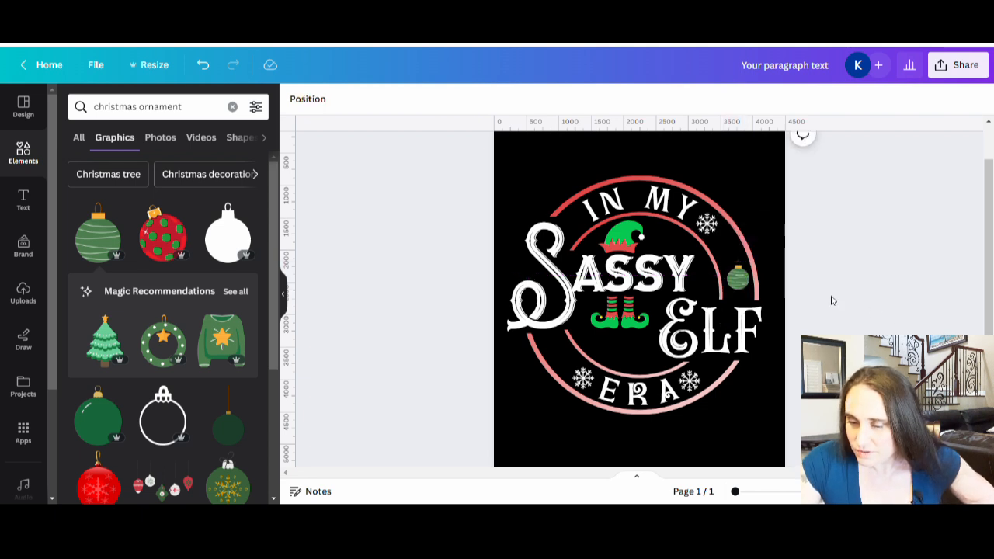
left_click(751, 291)
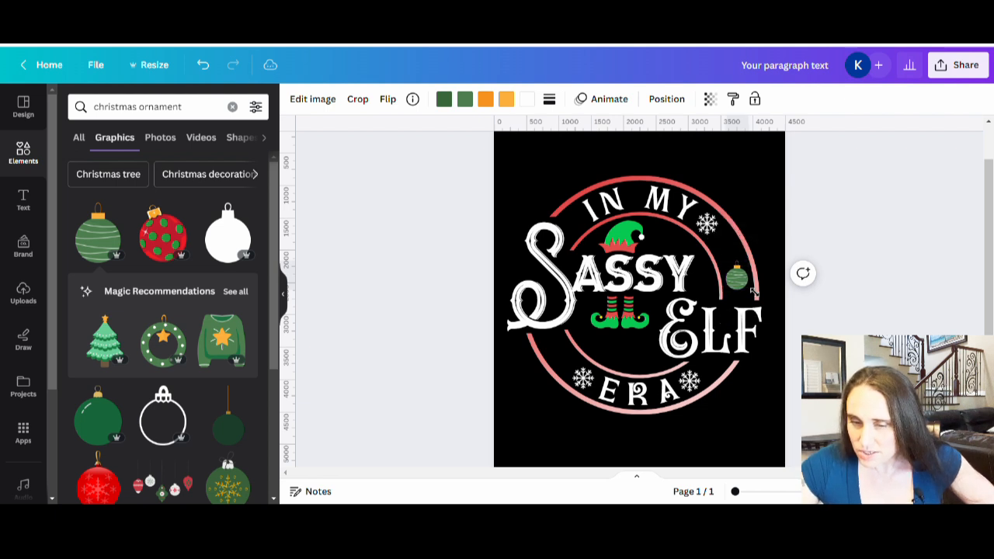
left_click_drag(753, 293, 753, 292)
left_click(800, 297)
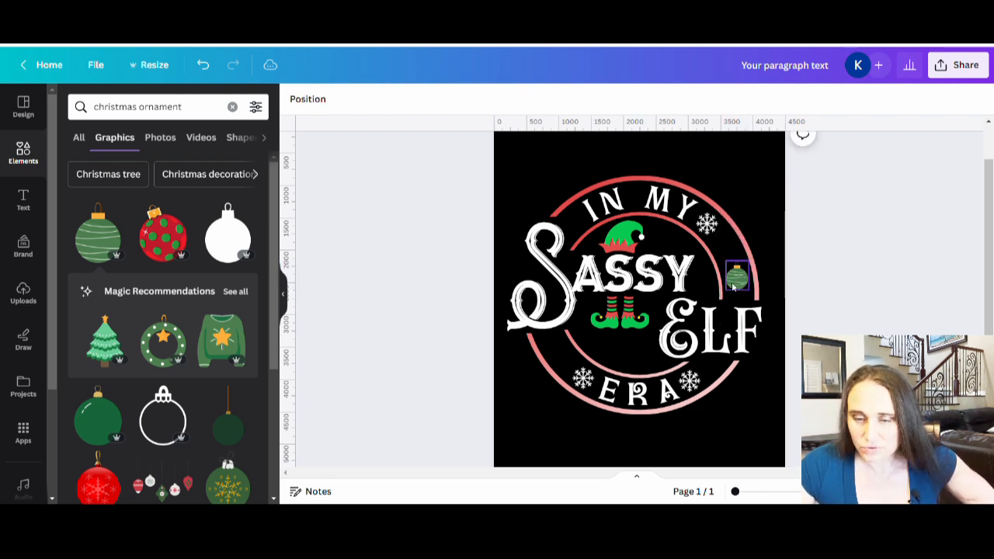
Recolor the ornament's lighter green body with the bright green document color that matches the elf hat
left_click(731, 281)
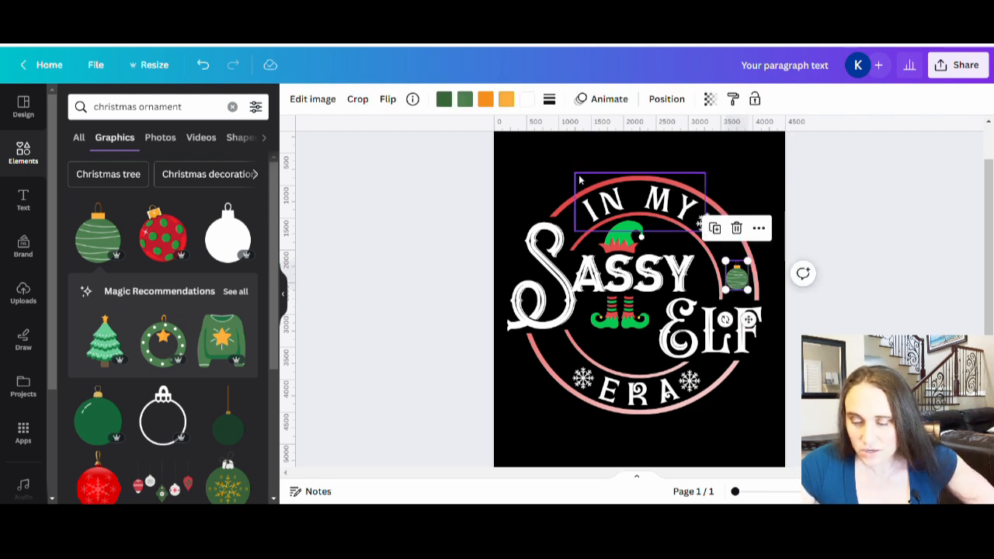
left_click(465, 100)
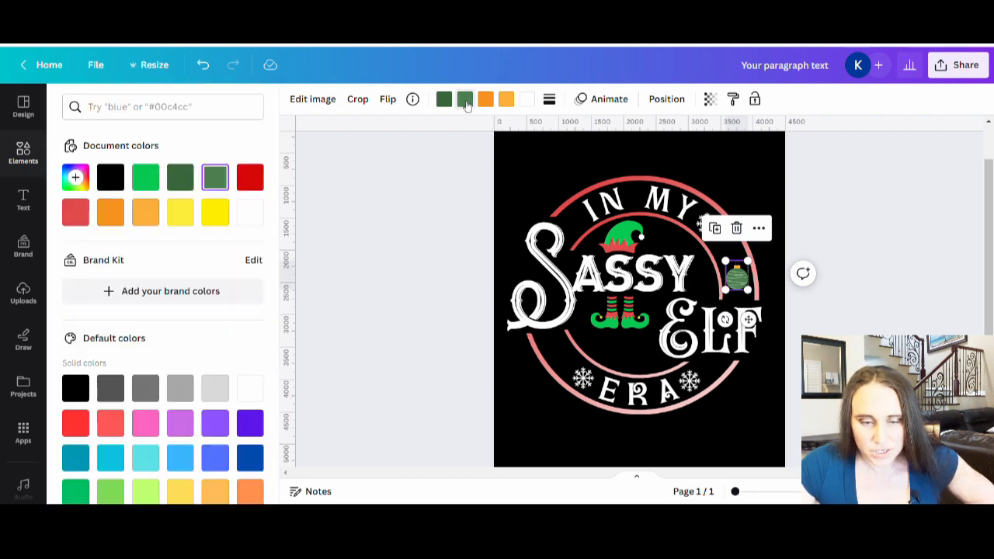
left_click(158, 180)
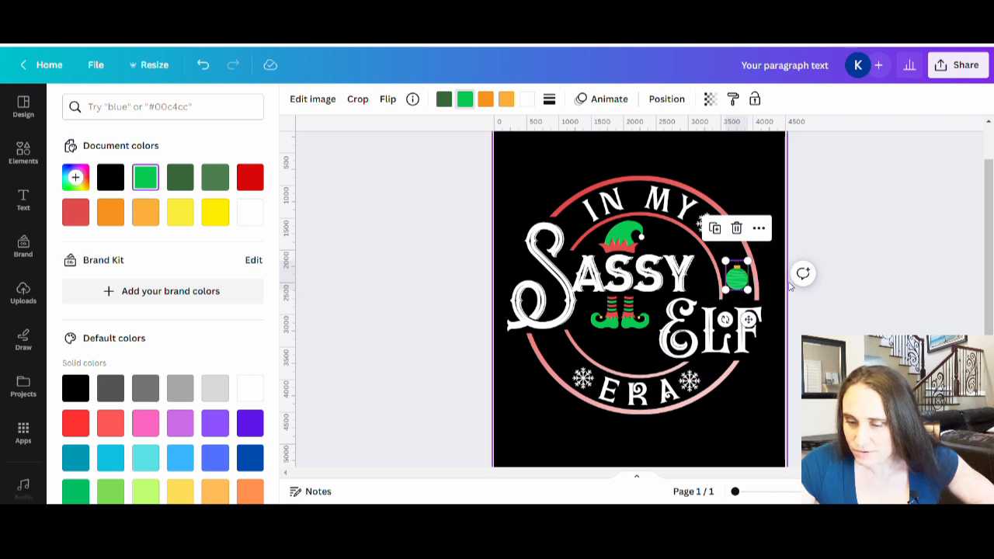
left_click(829, 310)
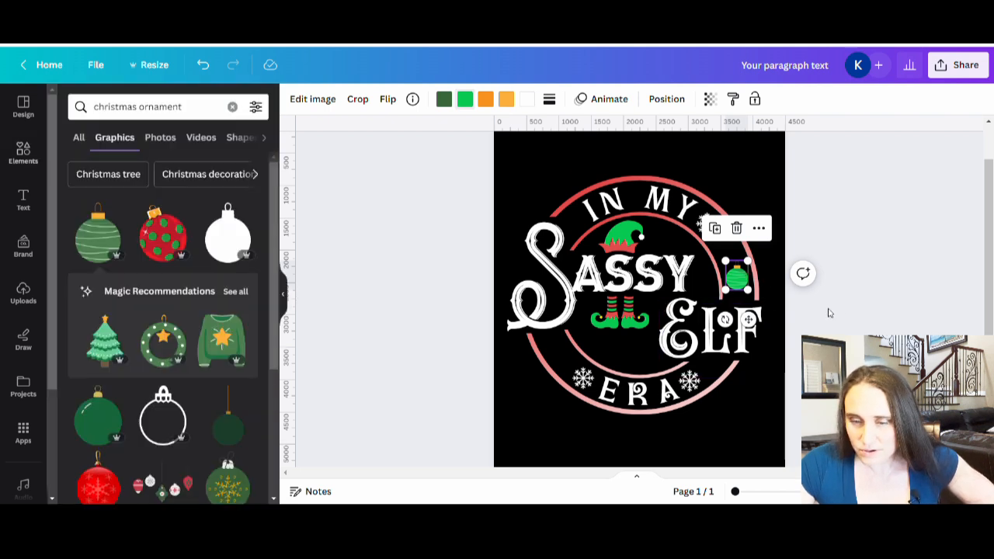
Recolor the ornament's cap, changing its darker orange to light gray and its lighter orange to medium gray
left_click(487, 101)
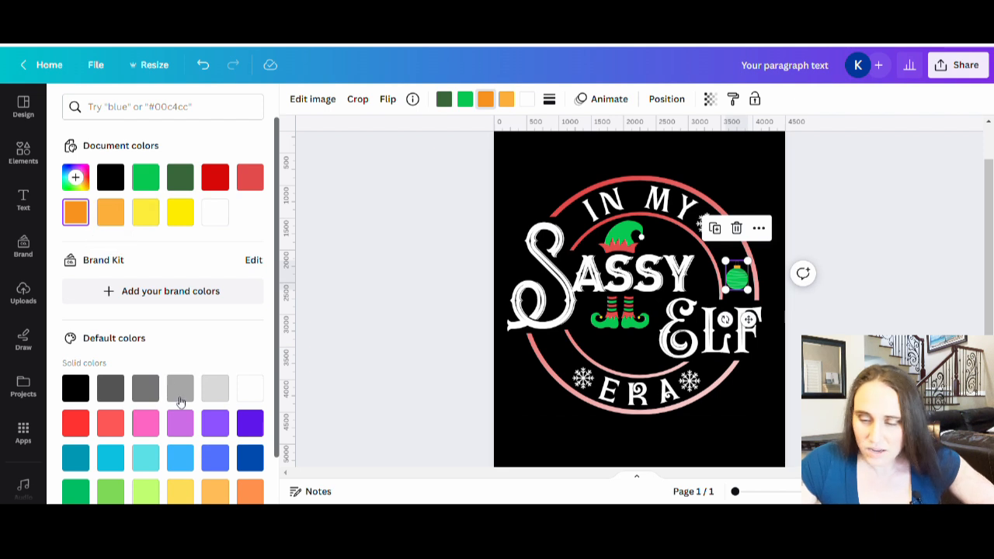
left_click(209, 393)
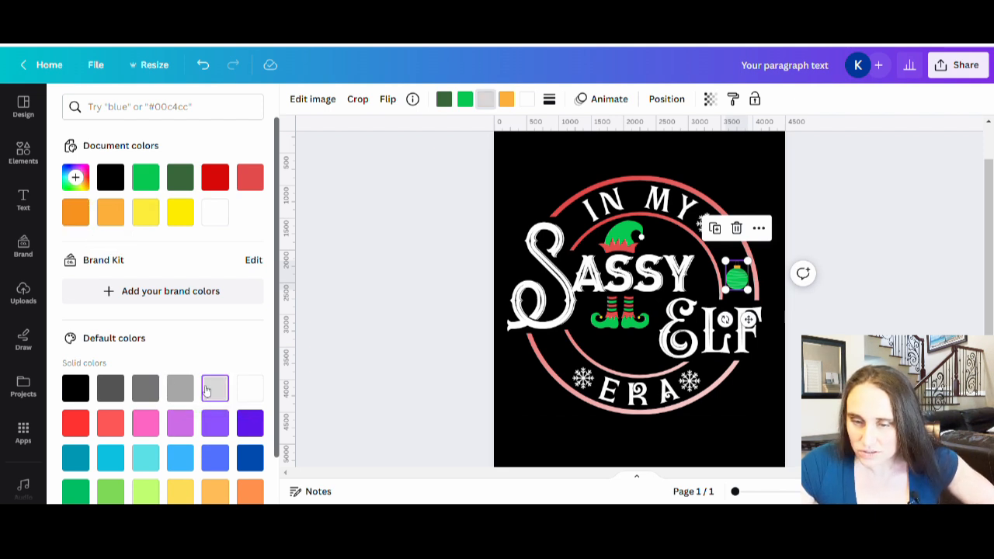
left_click(505, 100)
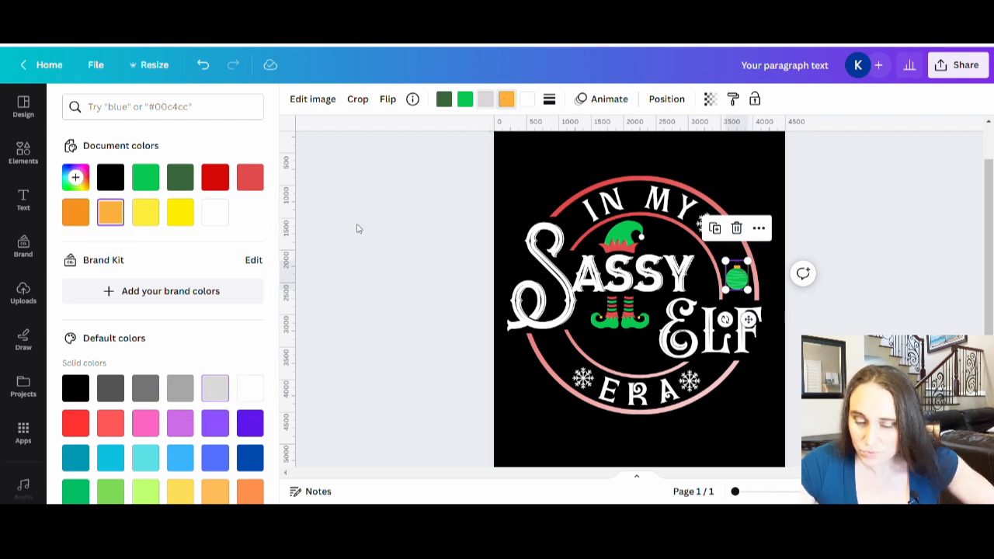
left_click(220, 388)
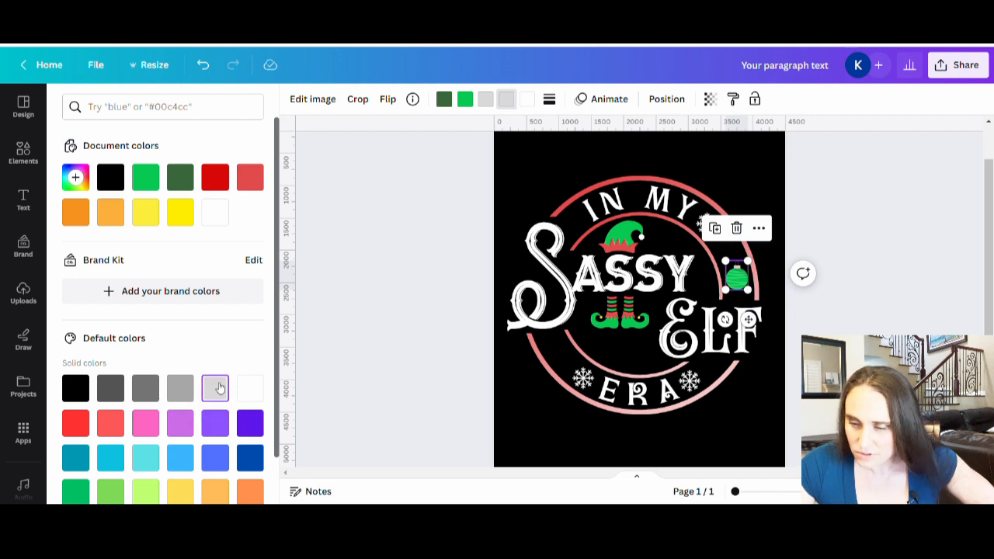
left_click(183, 388)
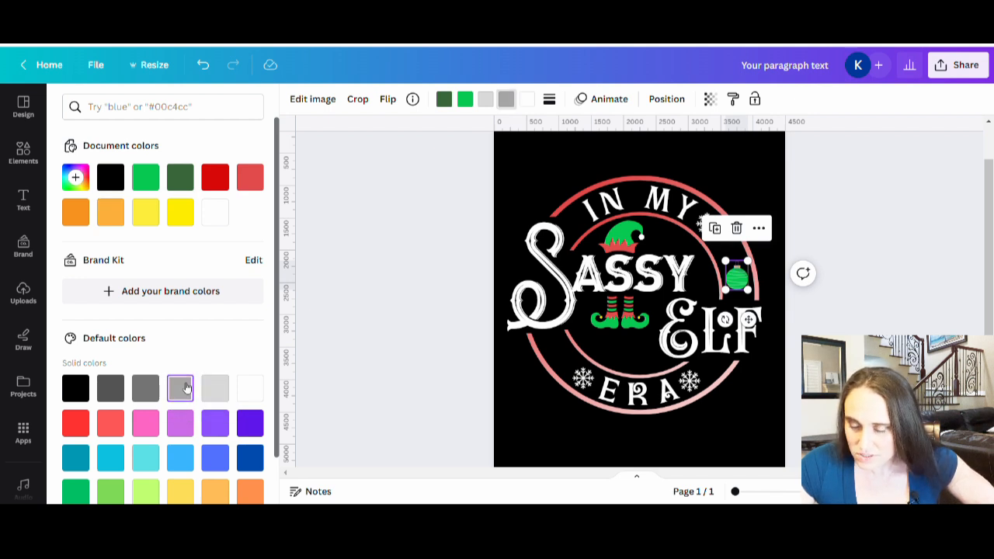
left_click(411, 276)
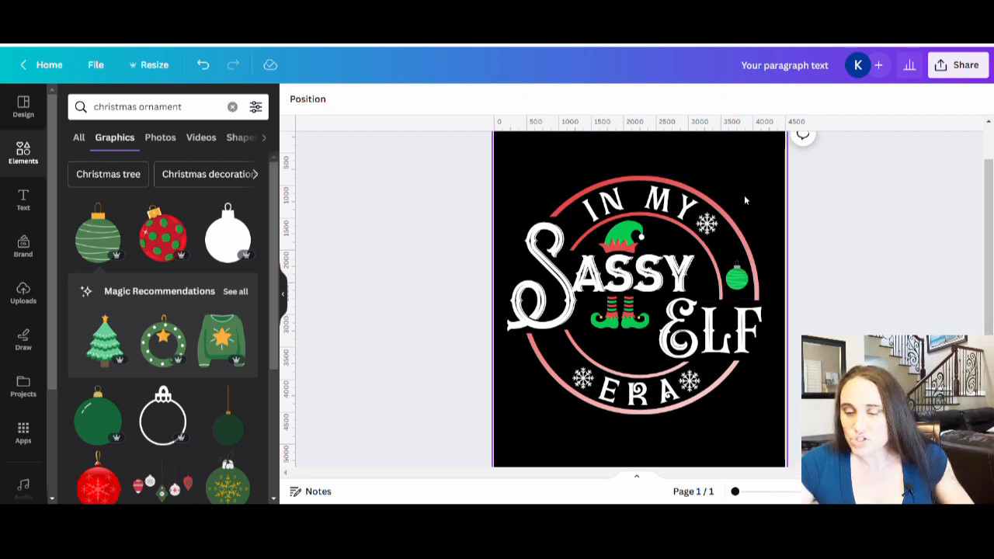
Add a straight white line and move it into the empty black space above the outer arc
left_click(778, 176)
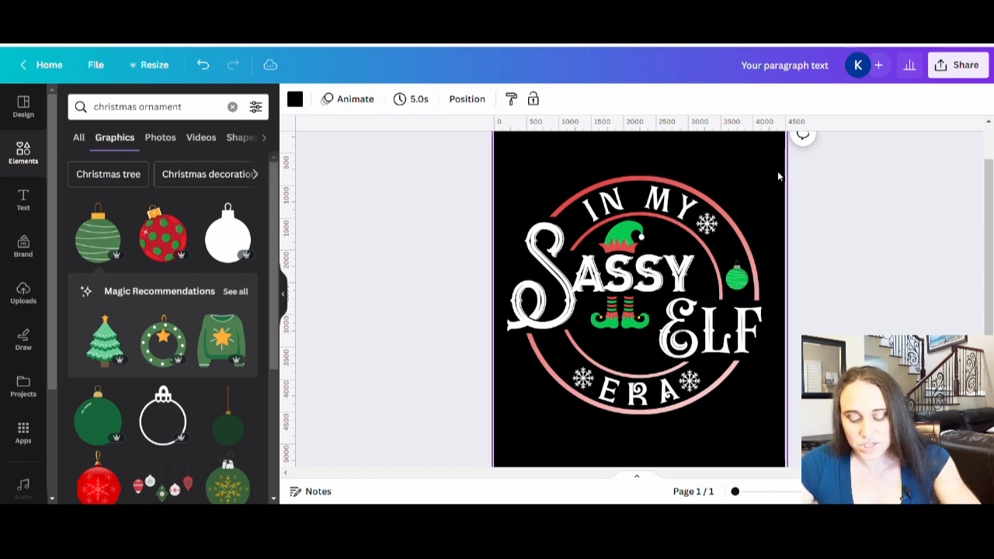
key("l")
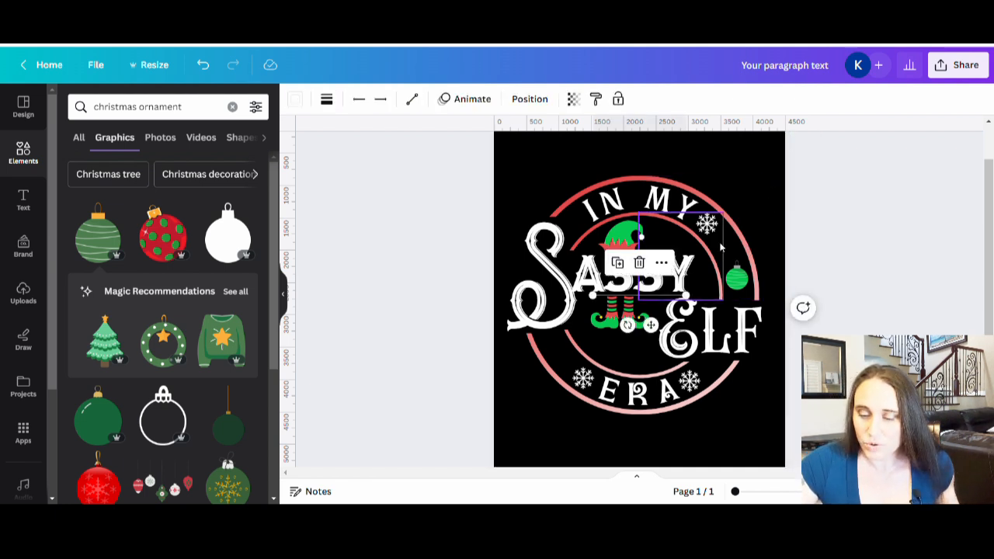
left_click_drag(648, 299, 648, 152)
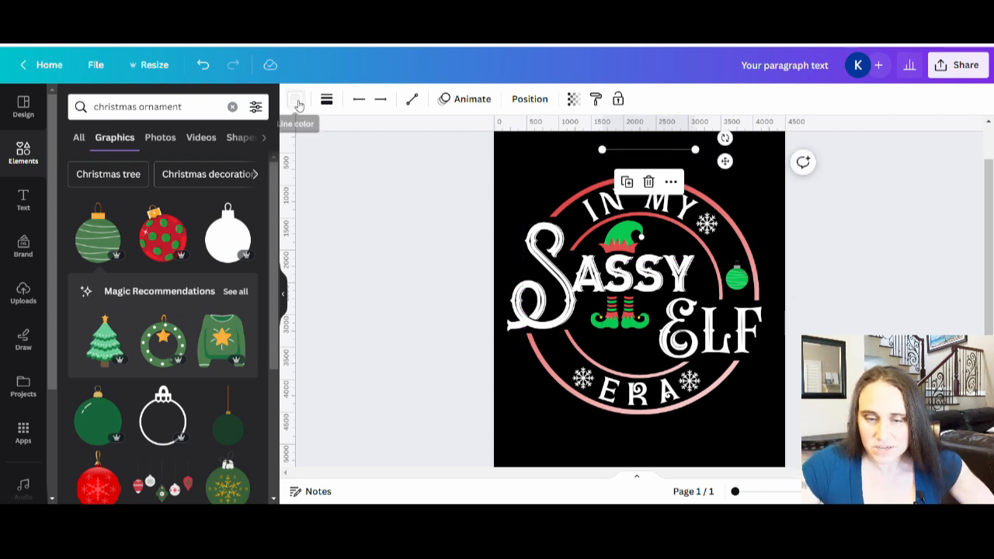
Give the line rounded end points and set its line weight to 18
left_click(326, 99)
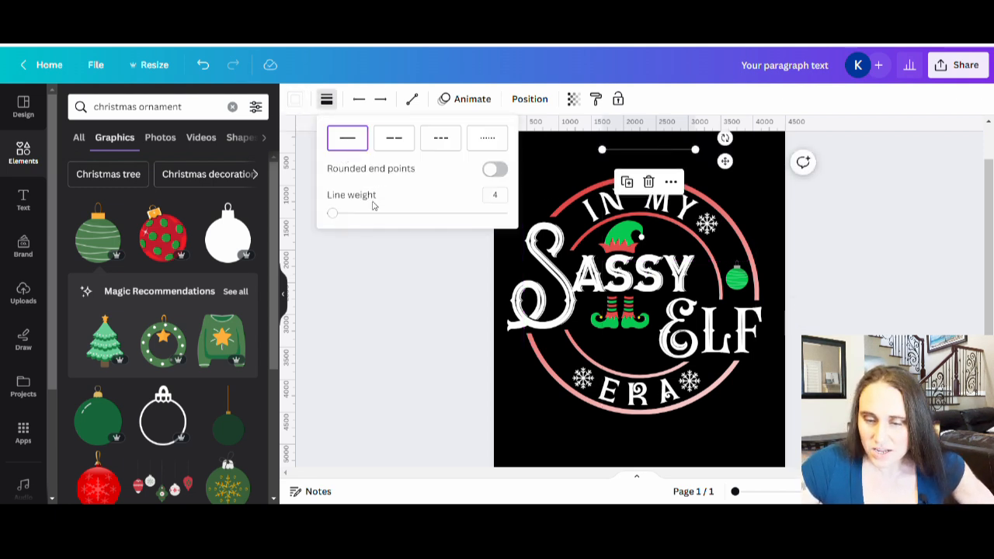
left_click(496, 169)
left_click(354, 216)
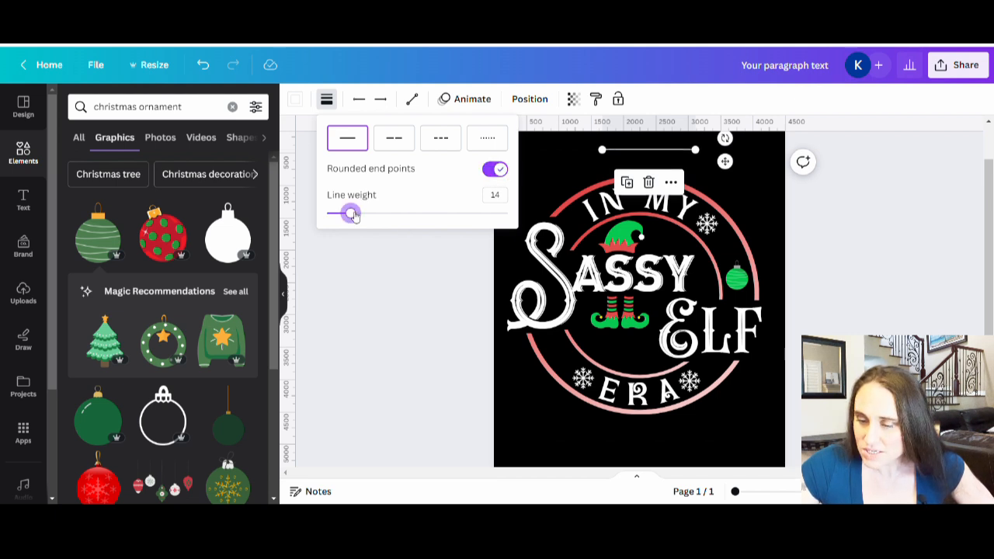
left_click_drag(355, 216, 362, 217)
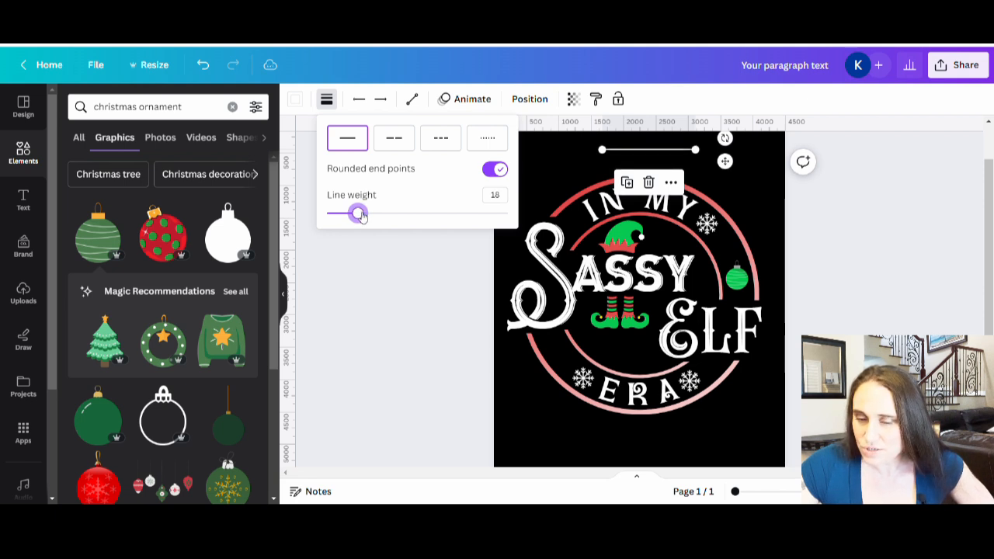
left_click(366, 277)
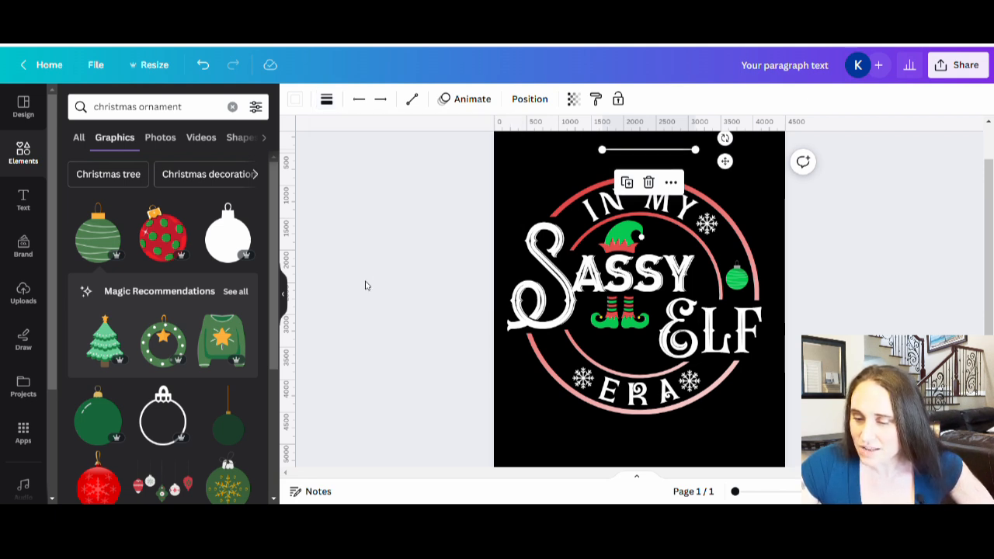
left_click(366, 281)
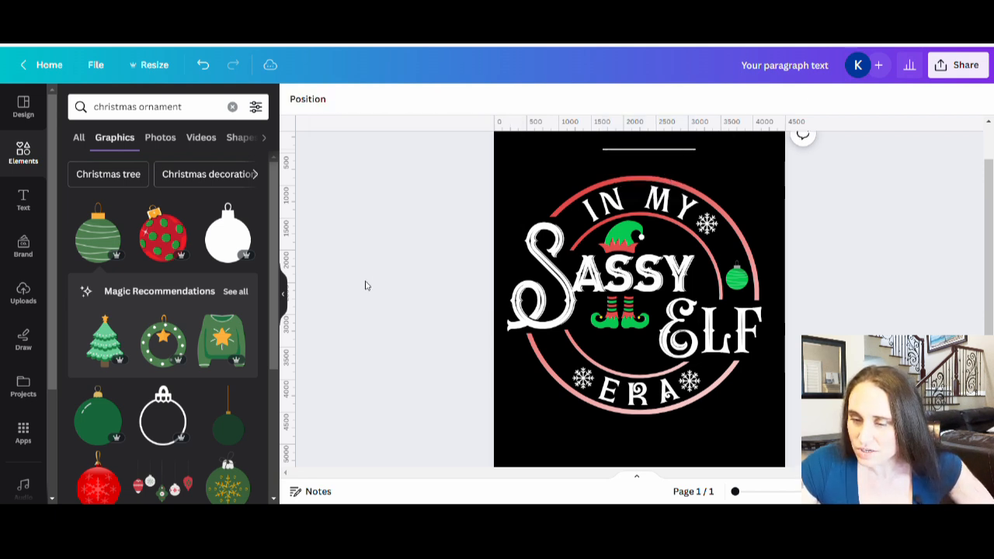
Shorten the horizontal white line above the design to about 1000 px
left_click(667, 152)
left_click_drag(695, 149, 666, 149)
left_click(874, 262)
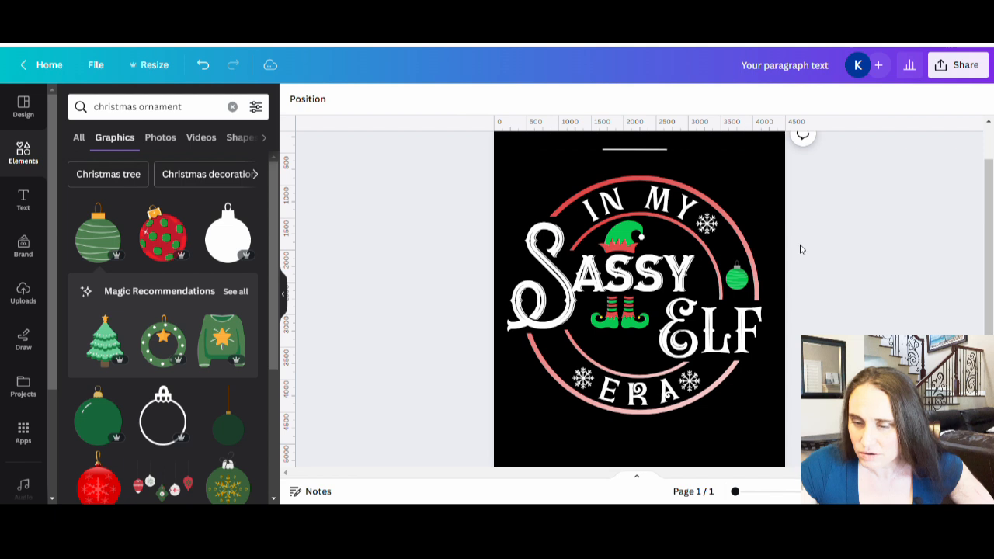
Rotate the white line to vertical and place it near the canvas's upper-right corner
left_click_drag(628, 151, 632, 140)
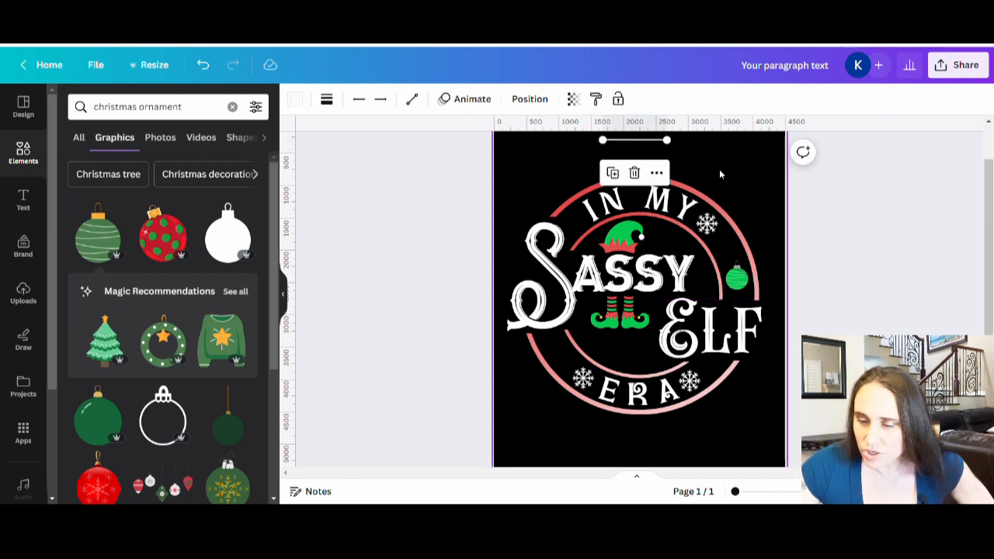
scroll(905, 233, "up", 1)
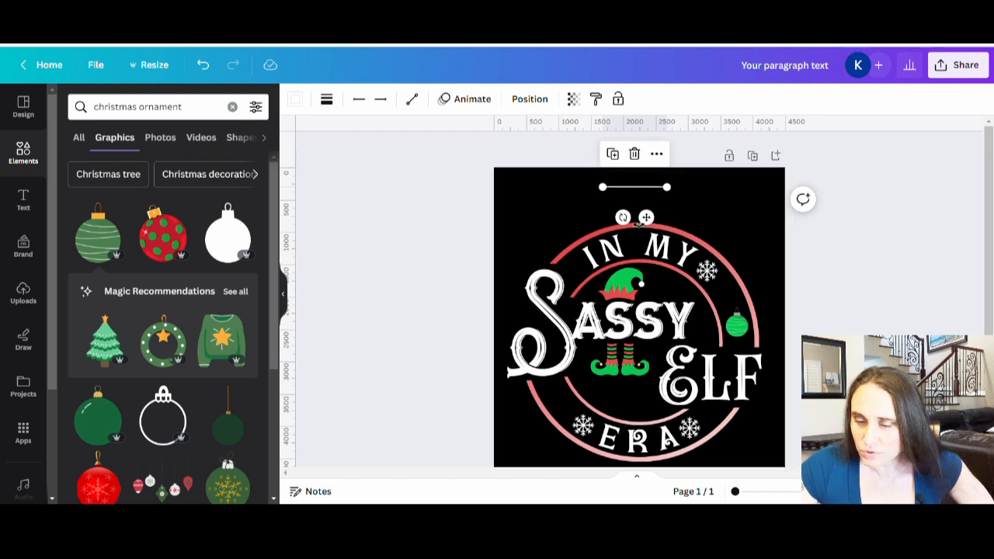
left_click_drag(623, 218, 620, 196)
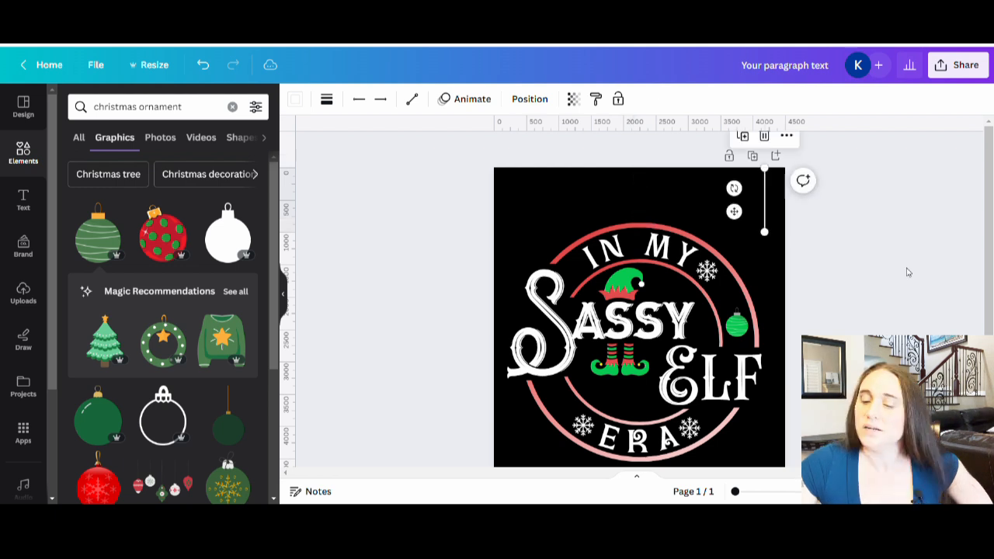
left_click(899, 273)
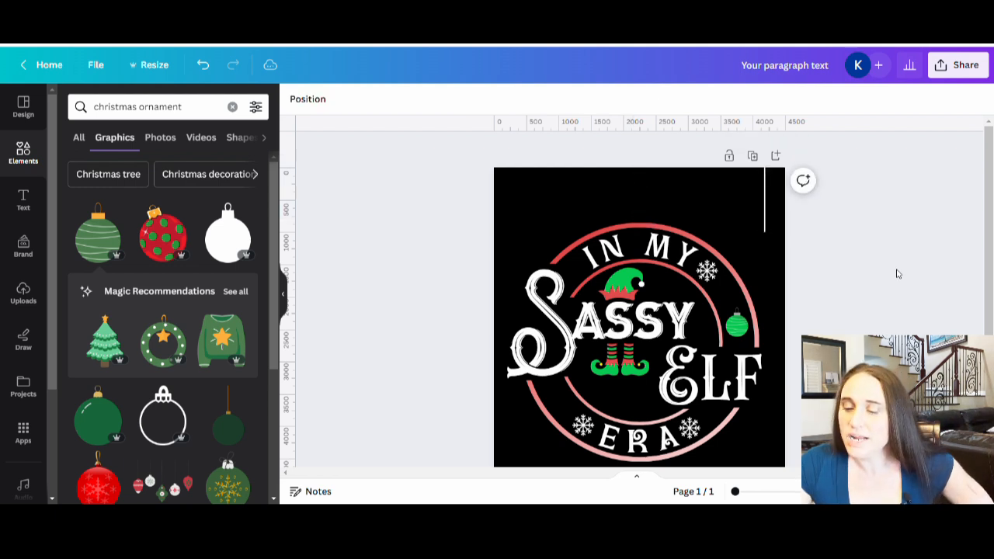
Shorten the vertical line to about 700 px and position it as a string between the outer arc and the ornament's cap
left_click(764, 218)
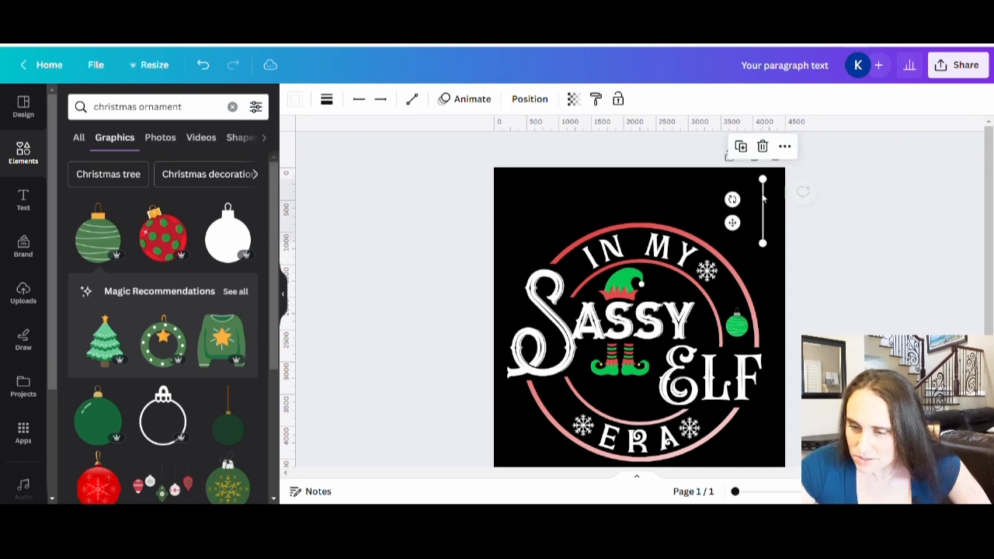
left_click_drag(763, 179, 763, 197)
left_click(843, 278)
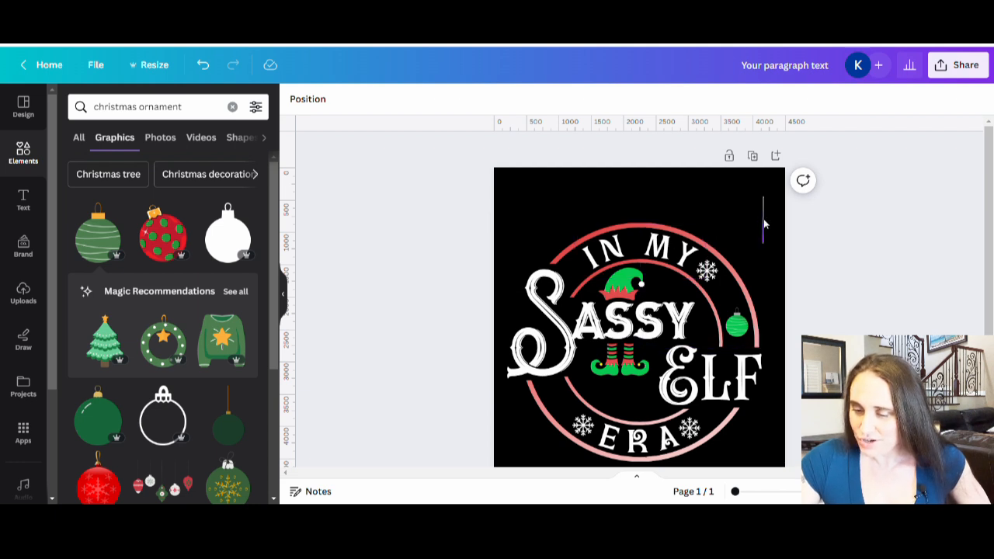
left_click(764, 223)
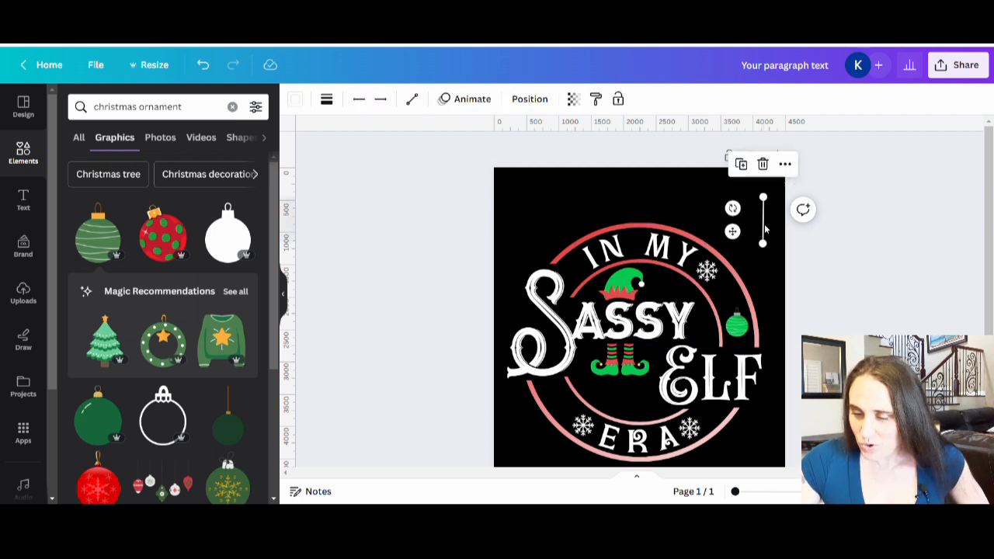
left_click_drag(764, 233, 741, 313)
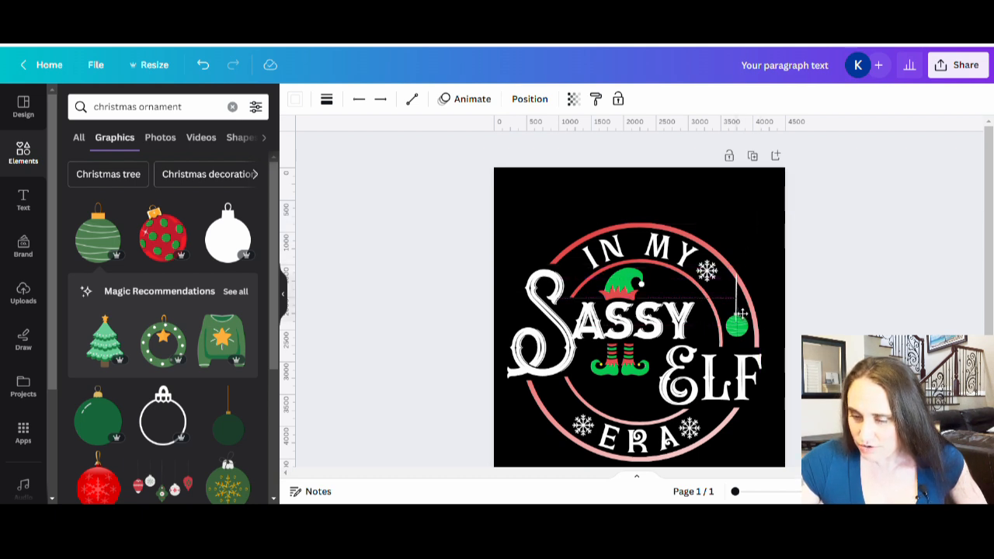
left_click_drag(742, 314, 742, 314)
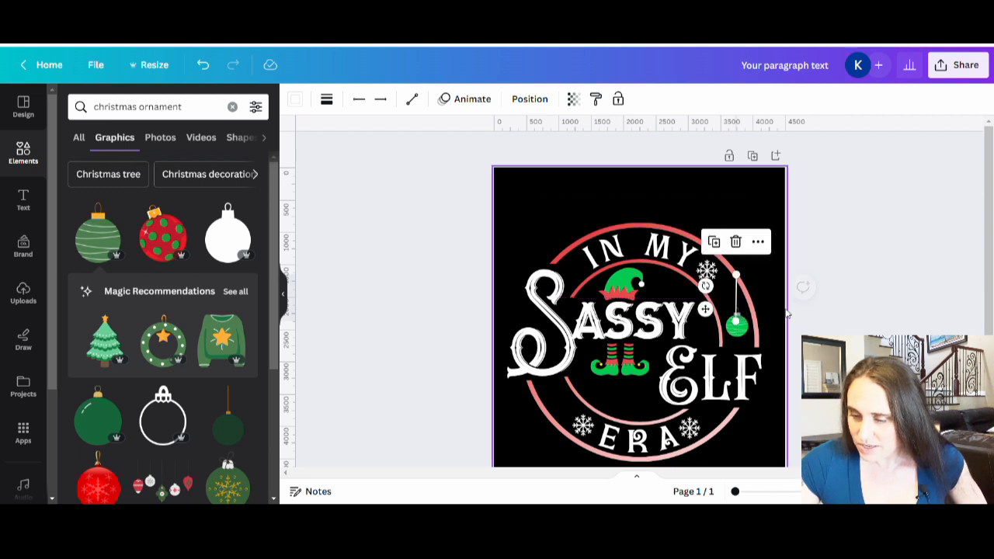
left_click(815, 320)
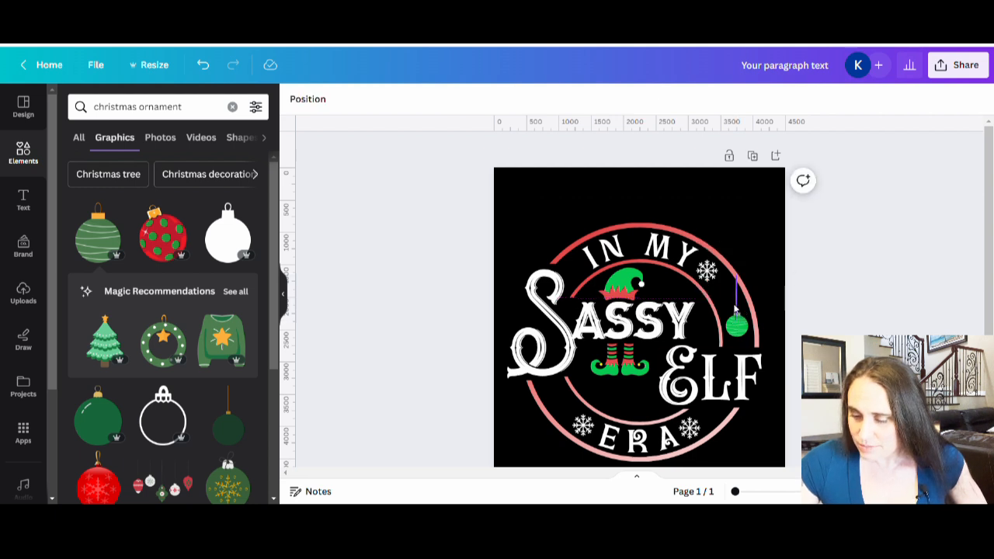
Fine-tune the string's position so it is centered on the ornament's cap and its upper end meets the outer arc
left_click(753, 491)
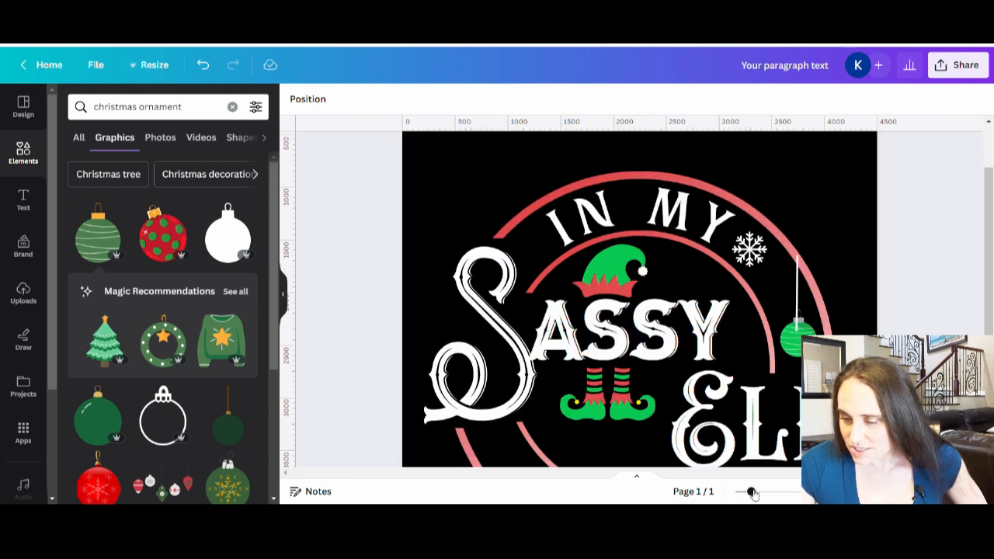
left_click(797, 320)
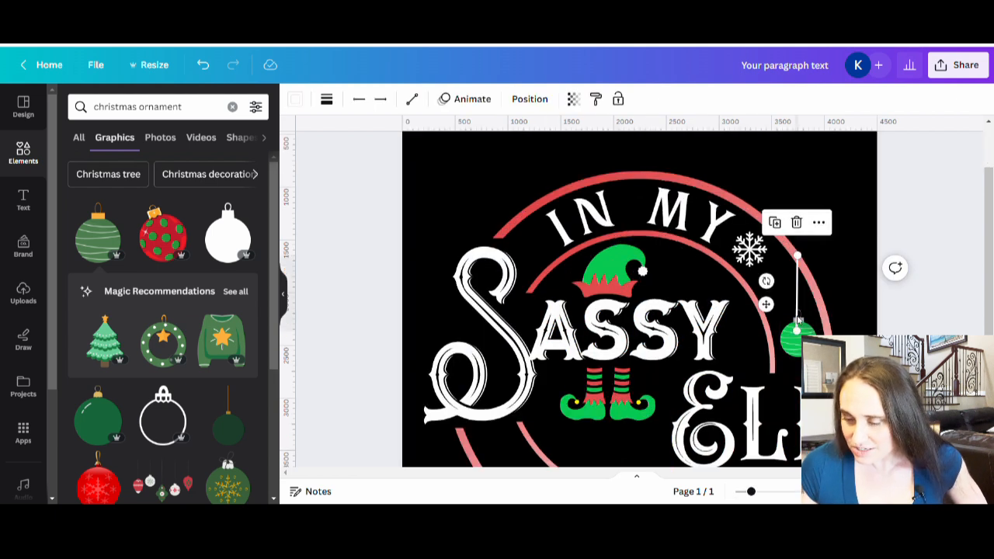
key("Up")
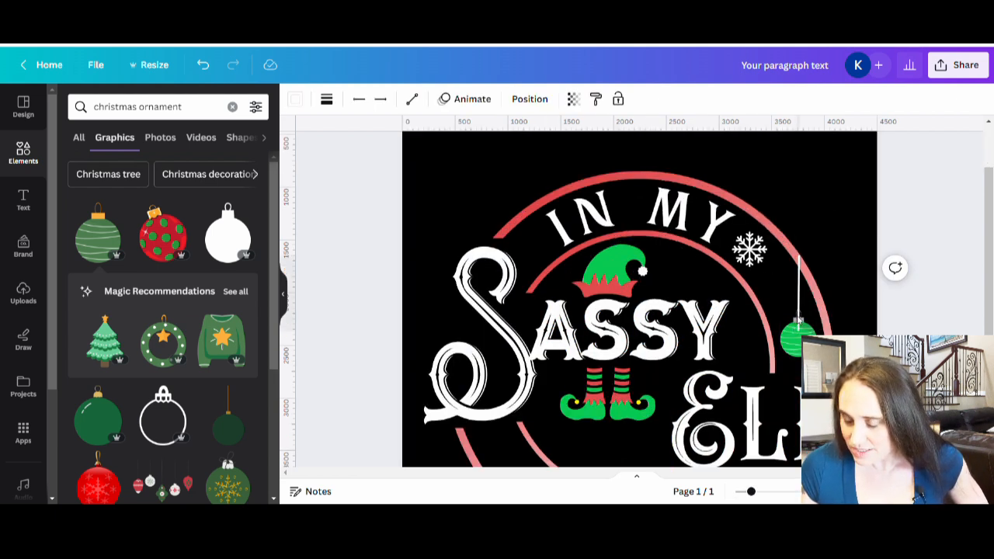
left_click(799, 320)
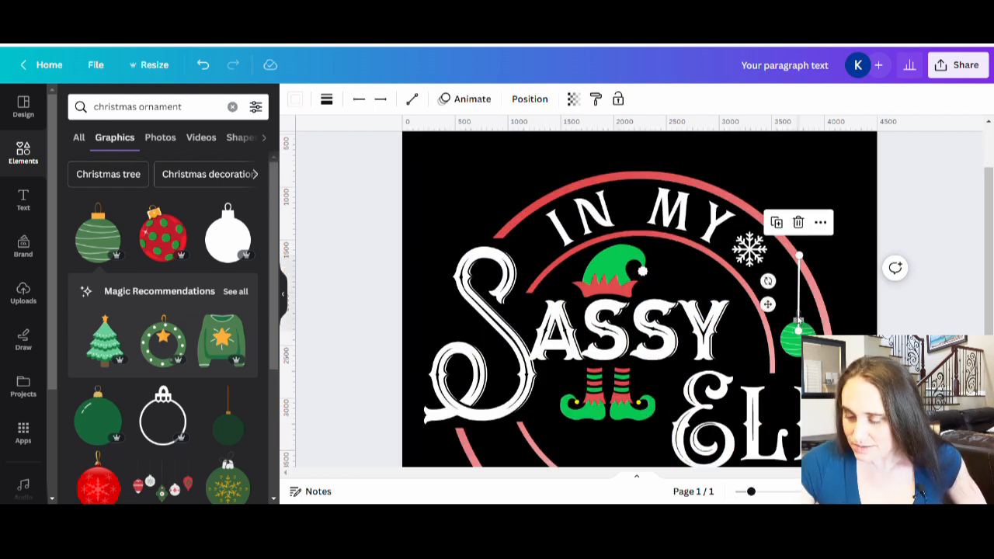
left_click(967, 259)
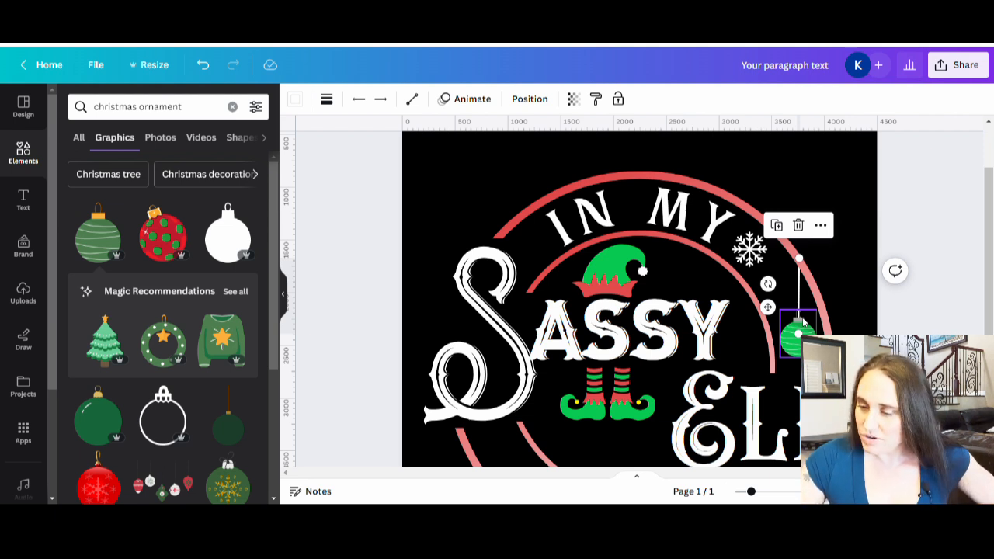
left_click(931, 218)
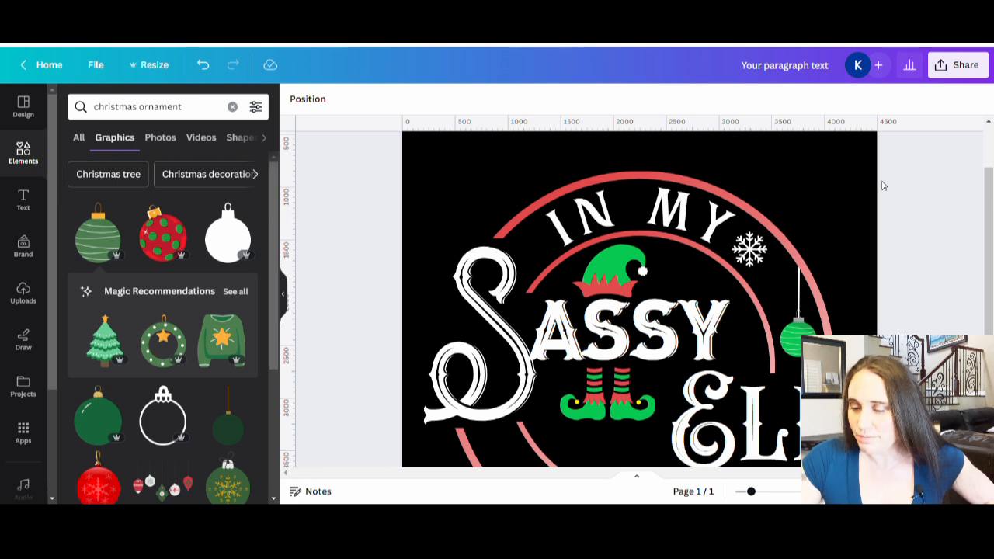
Check the string and ornament alignment in the full design with a temporary vertical guide at 3770, and remove the guide
scroll(890, 222, "down", 5)
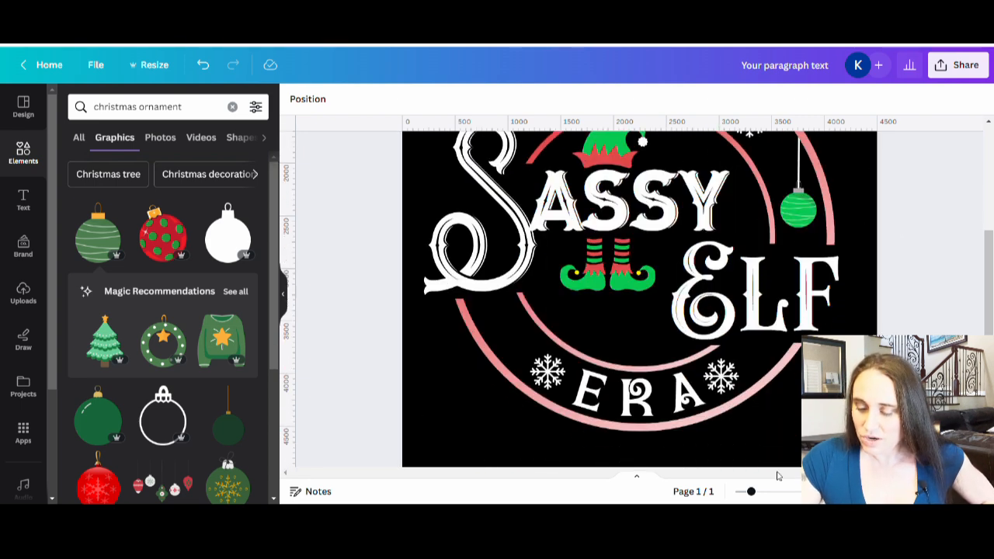
left_click_drag(751, 495, 736, 497)
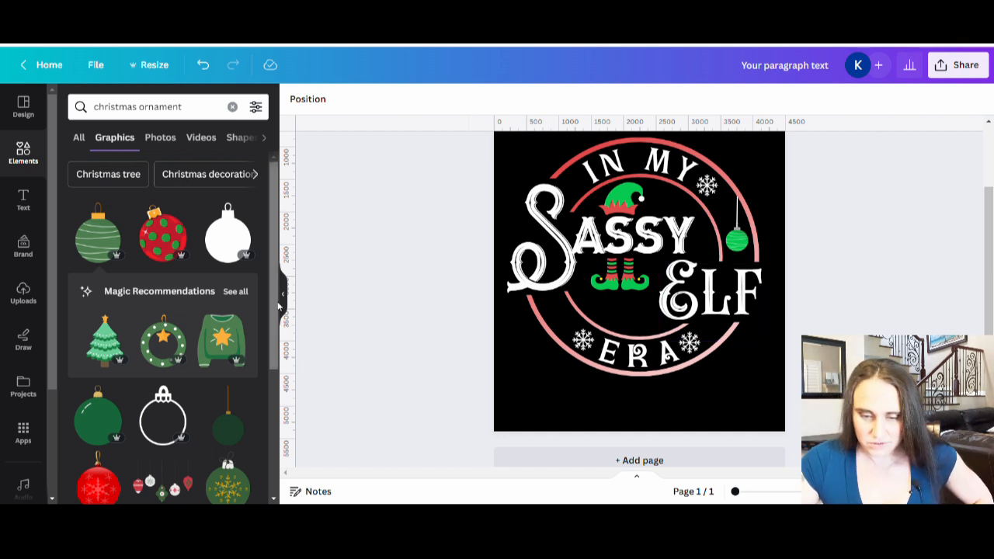
left_click_drag(298, 318, 749, 352)
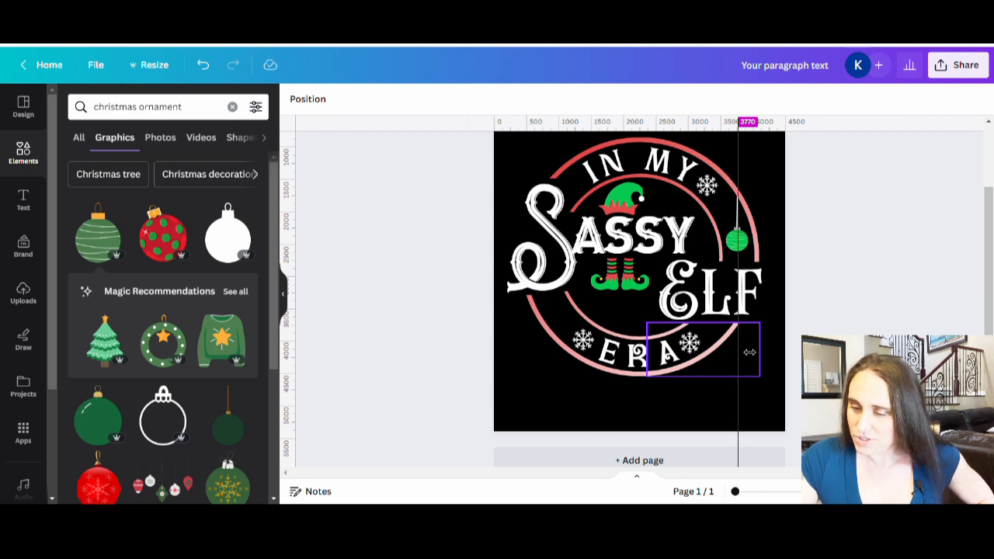
left_click_drag(750, 352, 324, 356)
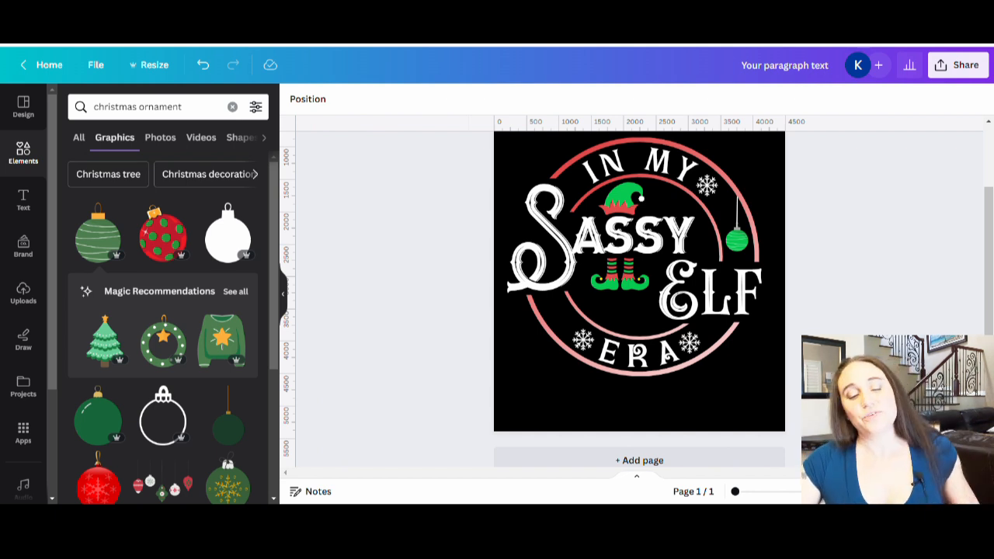
Search the graphics for "diamond" and add the four-pointed sparkle to the design
left_click(159, 106)
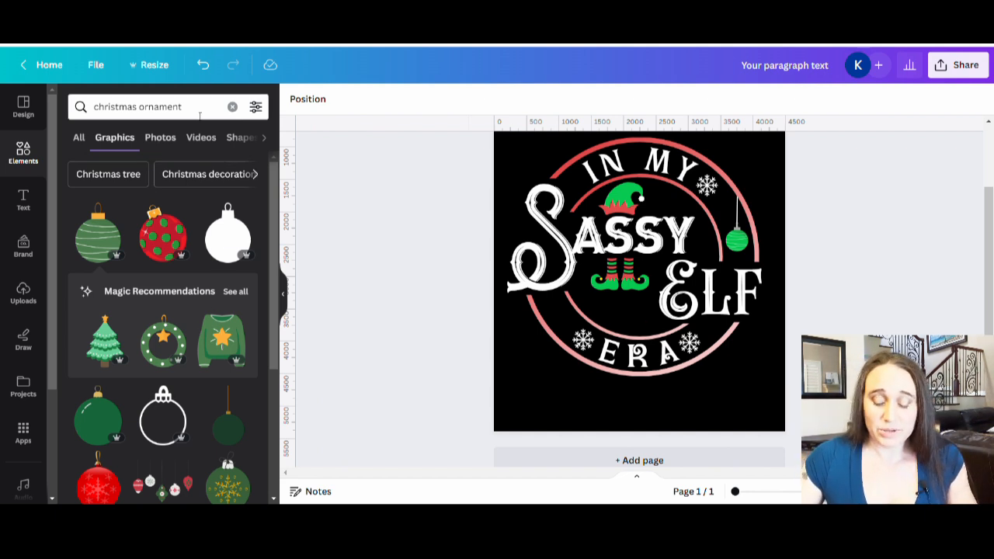
type("diamond")
key("Return")
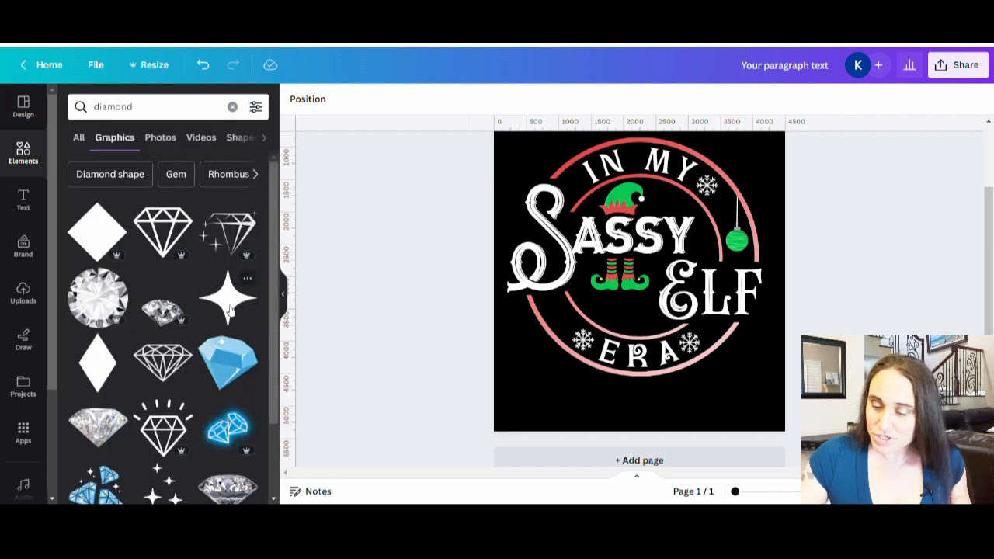
left_click(232, 309)
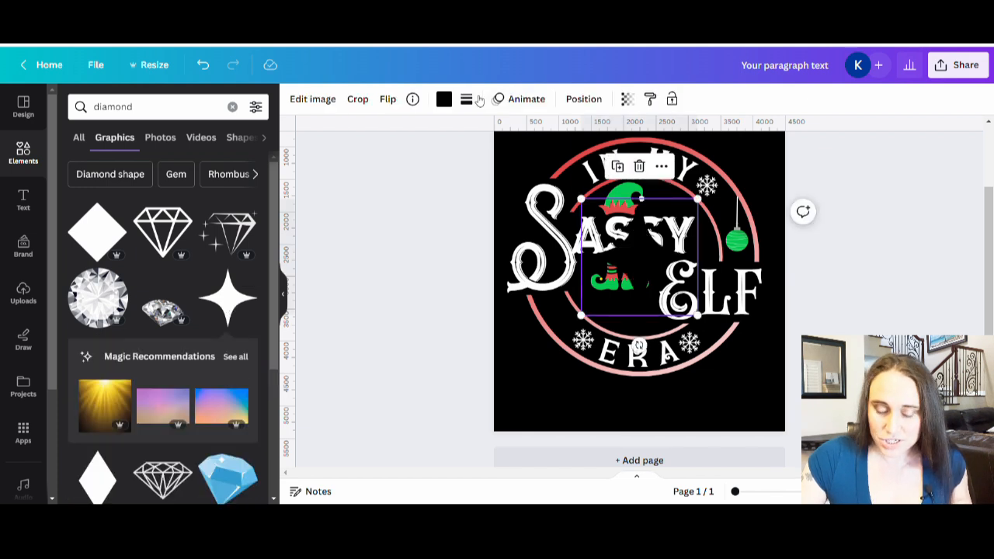
Recolor the sparkle white, shrink it, and place it beside the elf hat above the end of "SASSY"
left_click(444, 99)
left_click(249, 386)
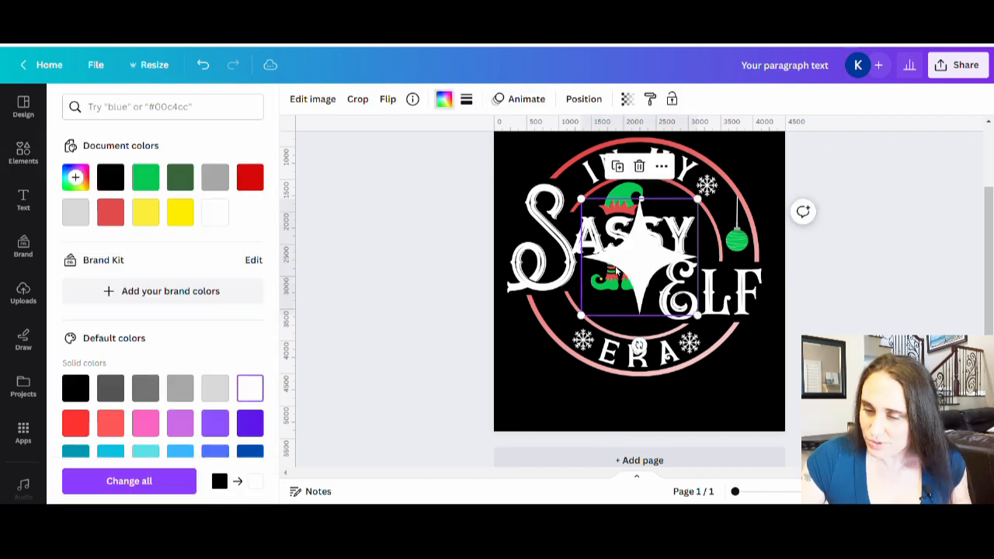
left_click_drag(703, 203, 675, 212)
left_click(416, 347)
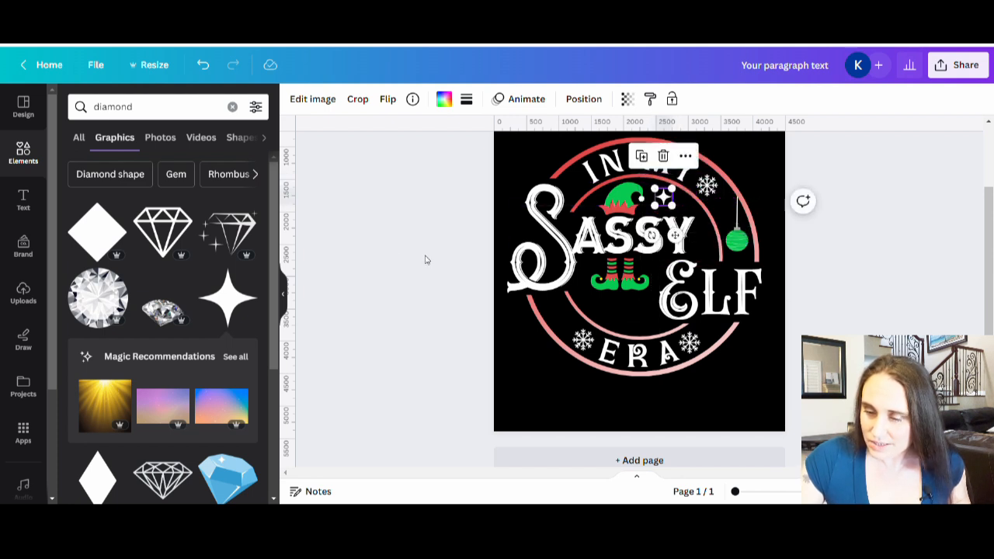
left_click(428, 260)
Duplicate the small sparkle twice, placing one copy beside the boots under the "A" and the other between "SASSY" and "ELF"
left_click(663, 198)
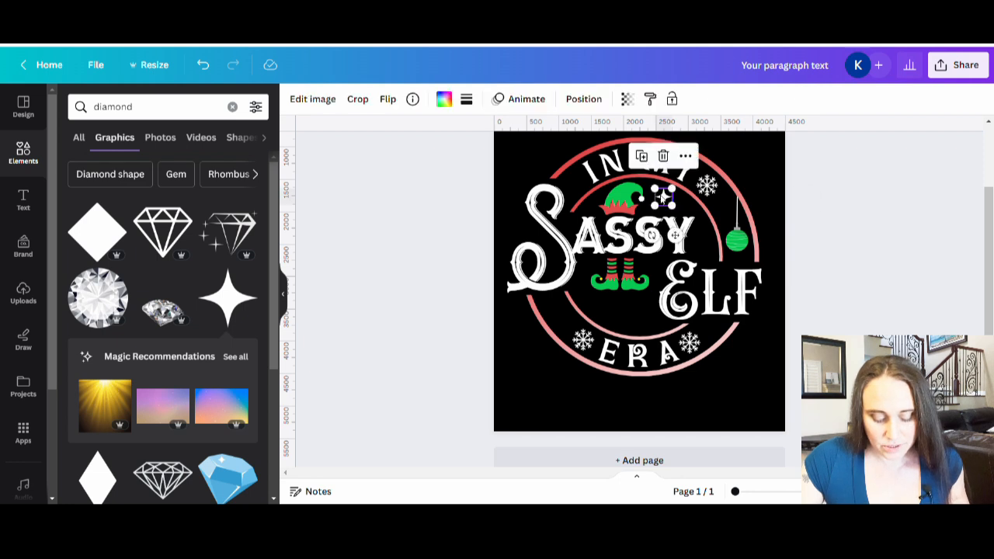
left_click_drag(661, 198, 589, 268)
left_click(929, 312)
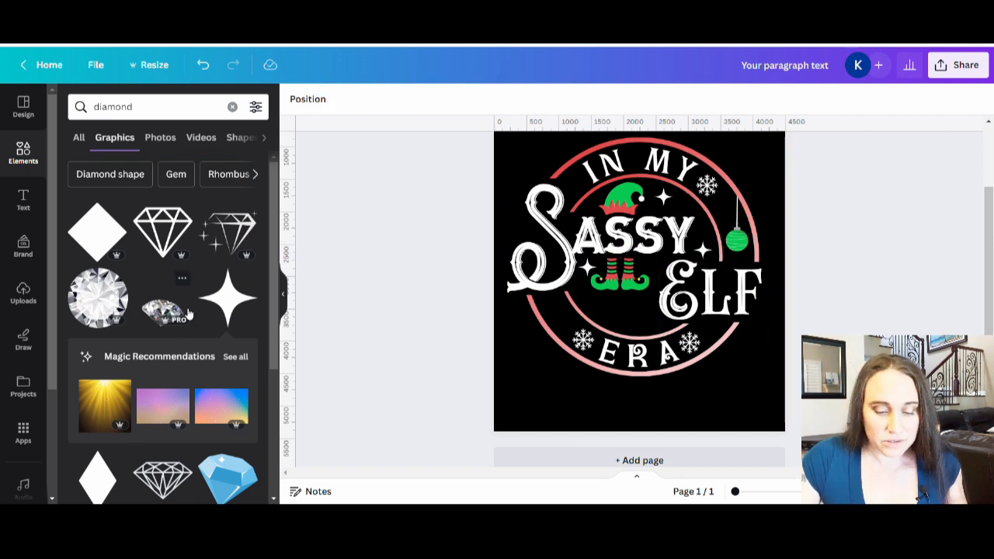
Find the gold sparkle cluster with one large and two small stars among the diamond graphics and add it to the design
scroll(163, 326, "down", 2)
scroll(163, 326, "up", 1)
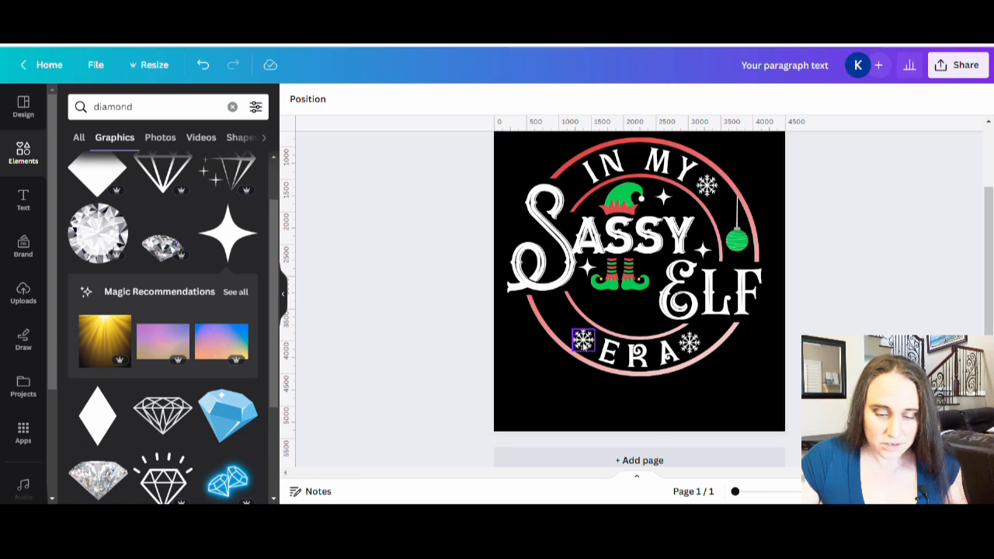
scroll(177, 281, "down", 4)
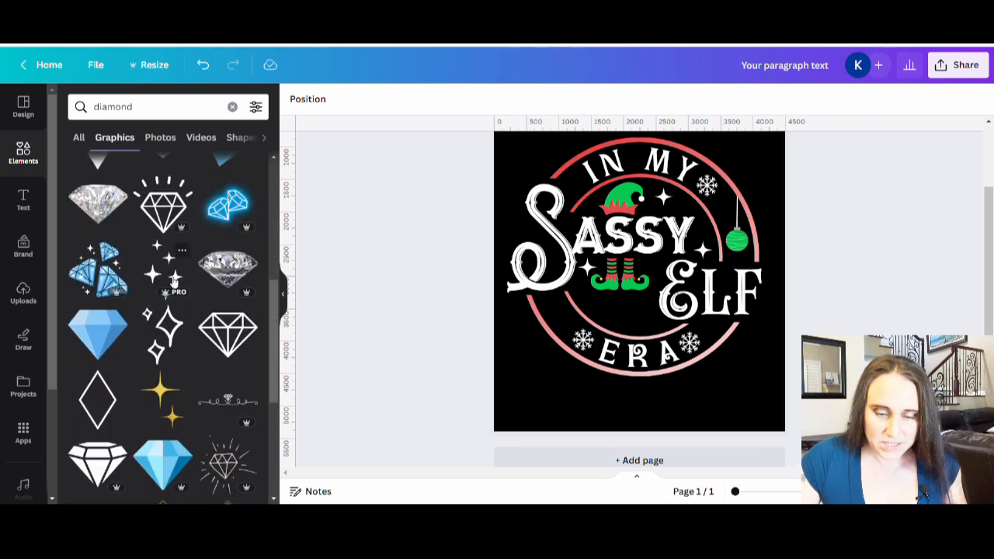
scroll(164, 290, "down", 7)
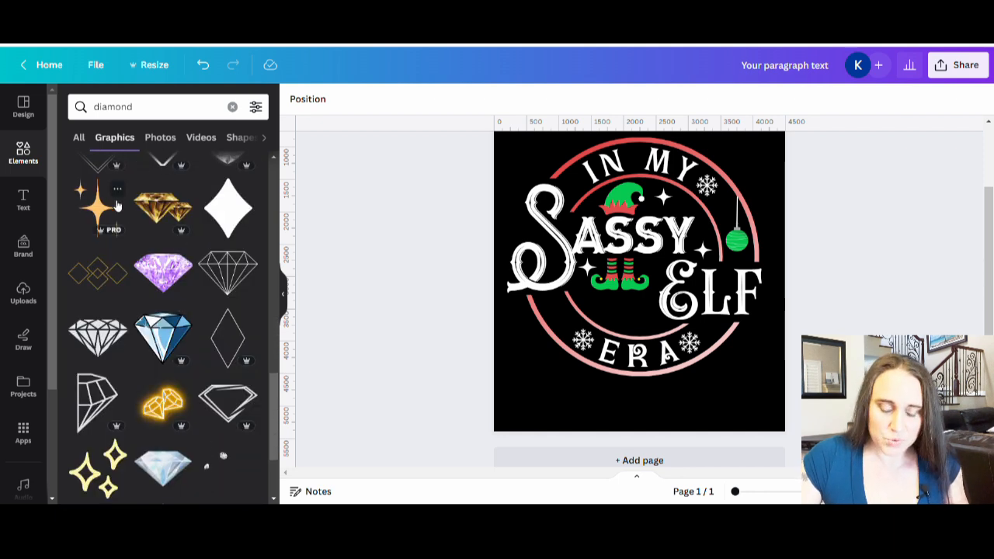
left_click(98, 211)
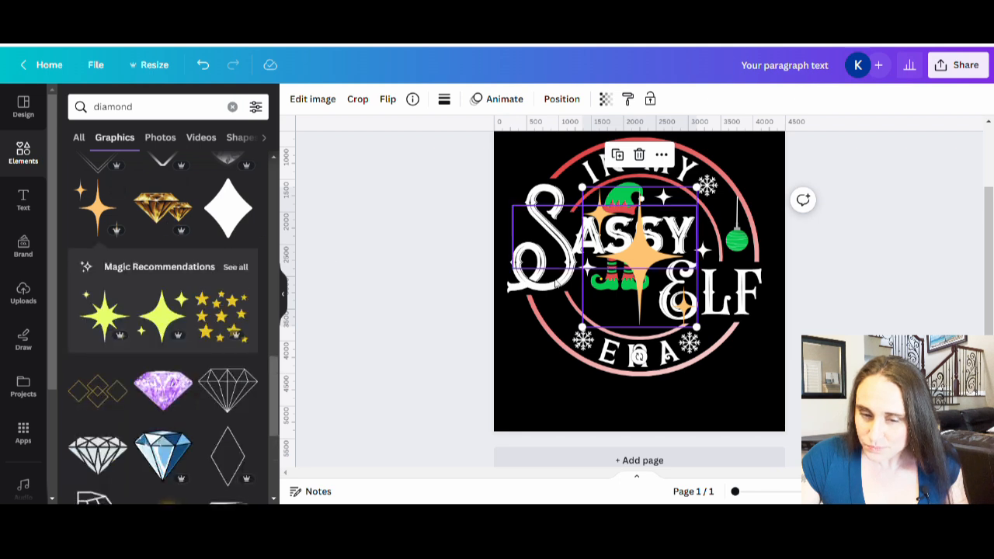
Shrink the gold sparkle cluster and place it just after the "Y" of "SASSY", replacing the white sparkle there
left_click_drag(697, 188, 727, 248)
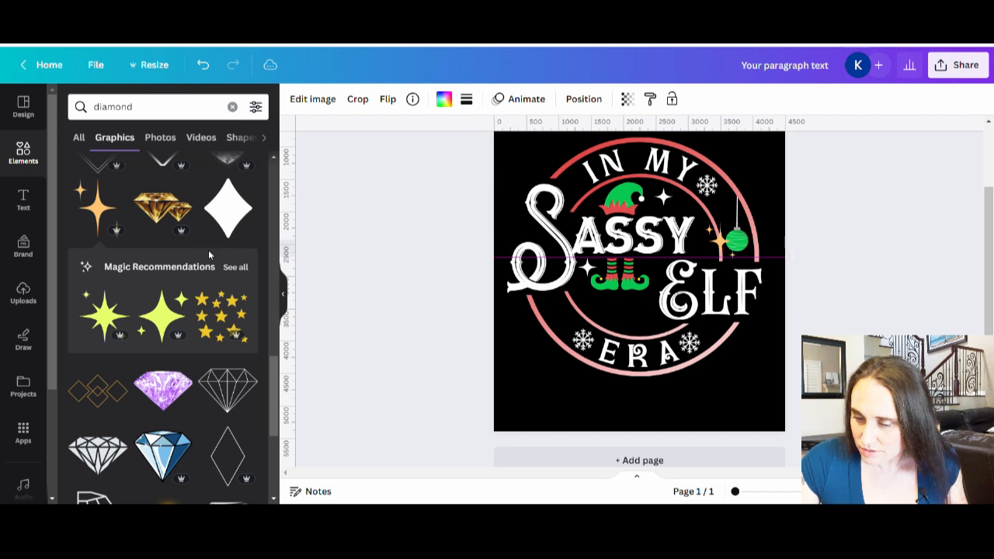
left_click_drag(208, 250, 206, 251)
mouse_move(730, 249)
left_mouse_down()
mouse_move(716, 249)
mouse_move(725, 273)
mouse_move(719, 264)
left_mouse_up()
left_click(859, 305)
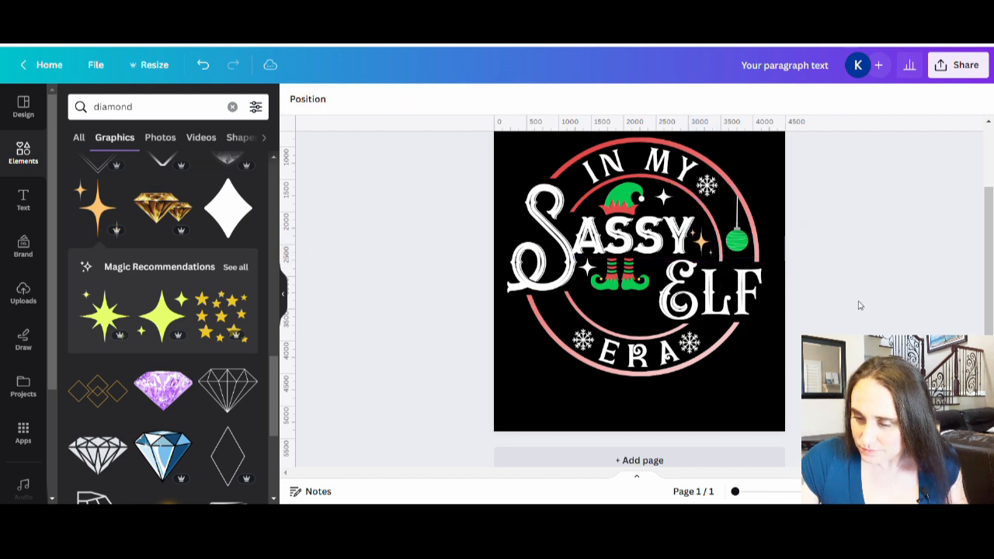
left_click(704, 247)
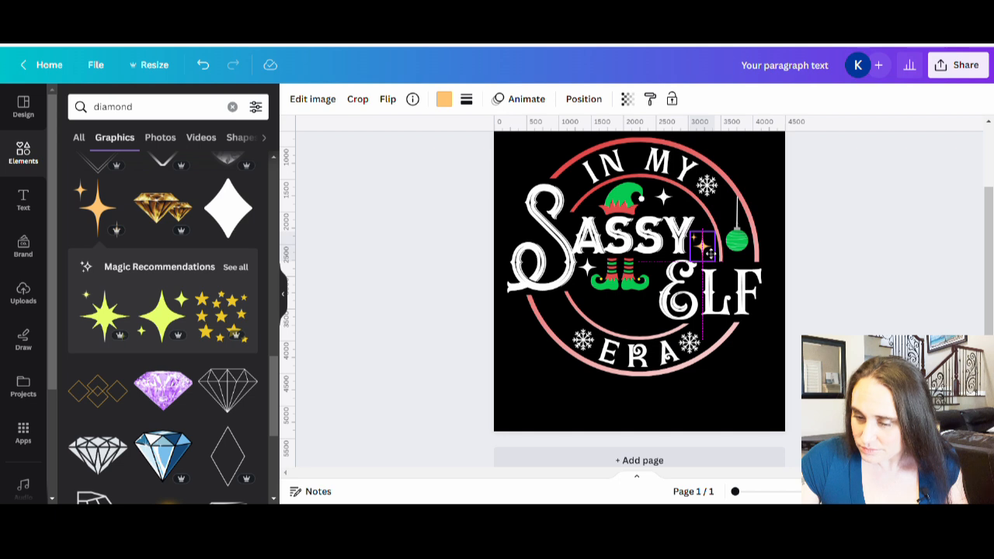
left_click(848, 300)
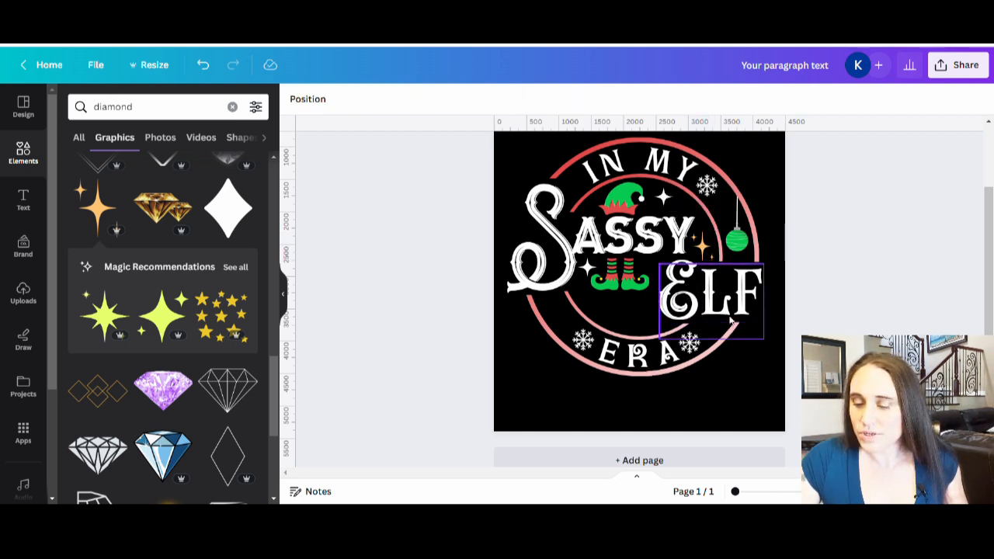
Recolor the two white sparkles beside the elf hat and the boots to the light orange-gold of the sparkle cluster
left_click(664, 198)
left_click(443, 100)
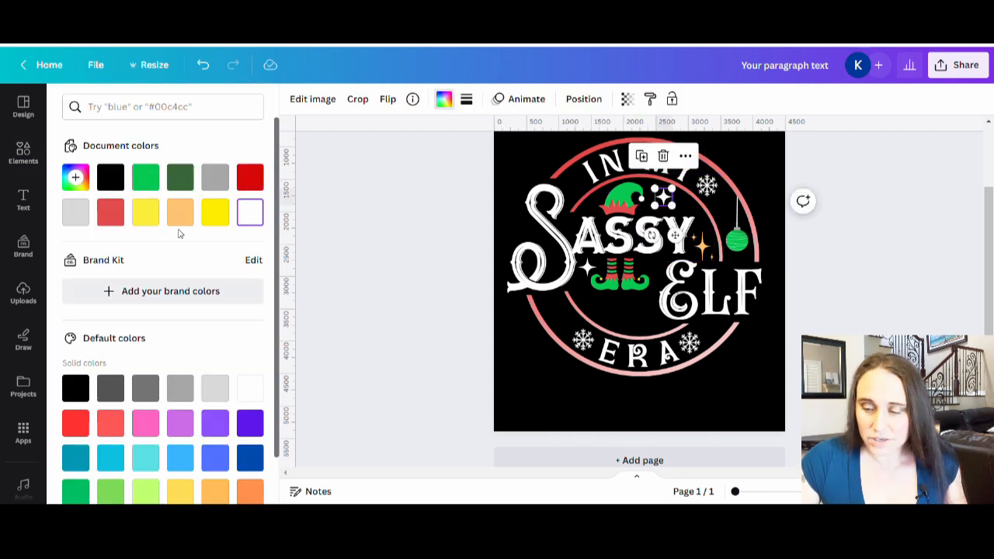
left_click(178, 218)
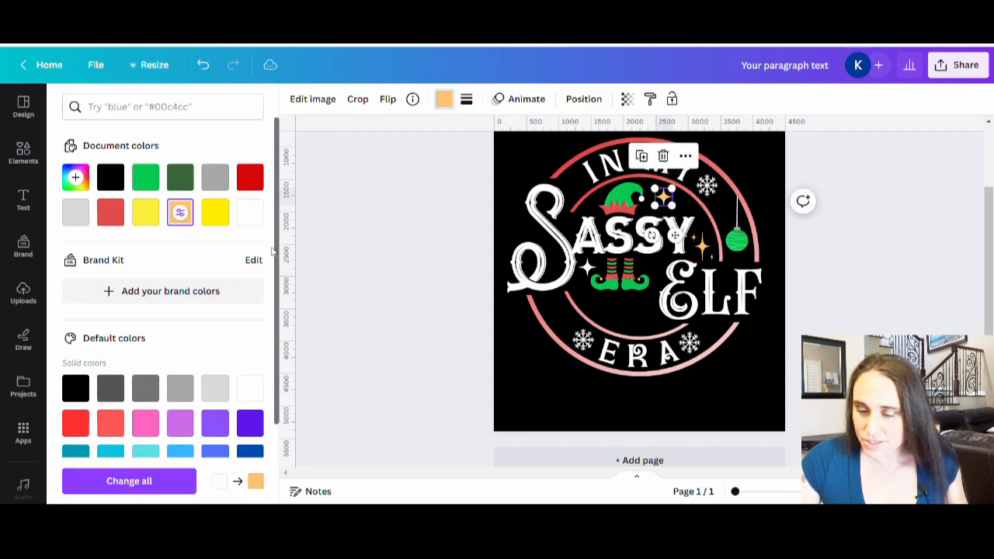
left_click(588, 268)
left_click(180, 207)
left_click(914, 295)
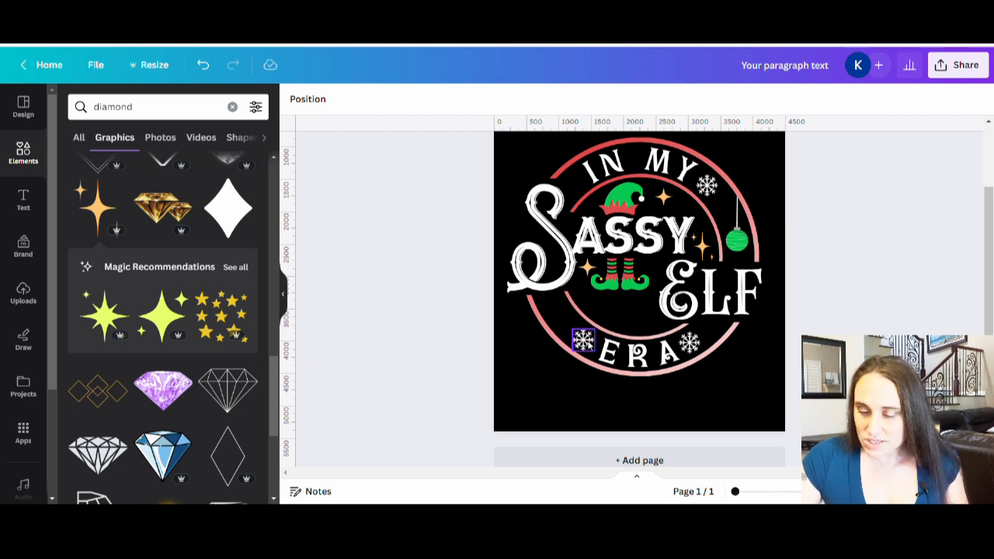
left_click(598, 337)
left_click_drag(645, 292, 591, 323)
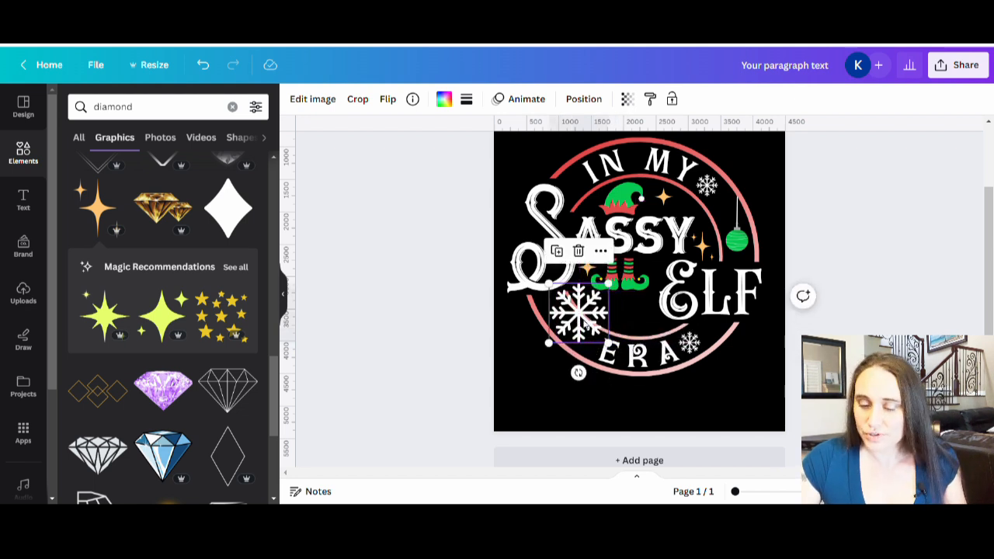
left_click_drag(612, 287, 578, 314)
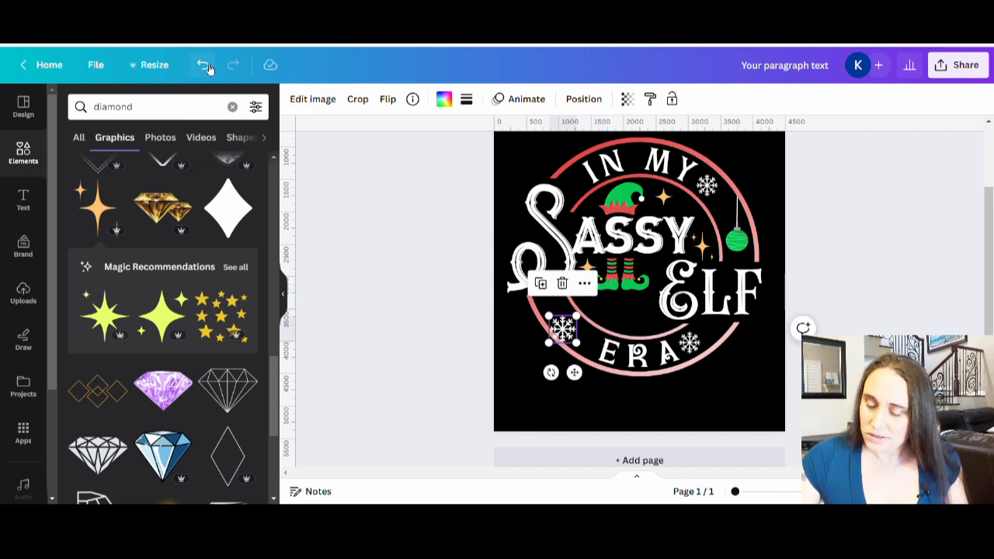
left_click(204, 65)
left_click(203, 65)
left_click(203, 65)
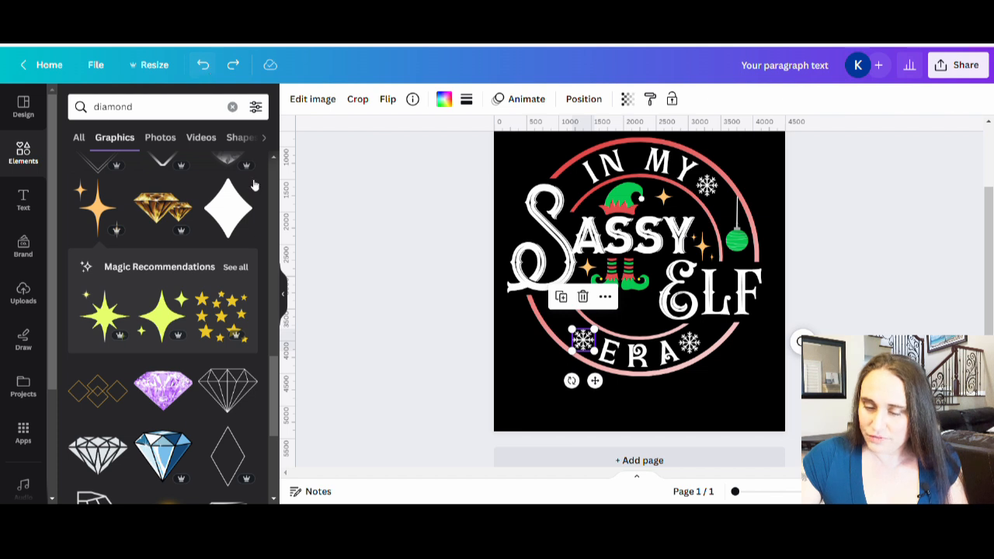
left_click(383, 270)
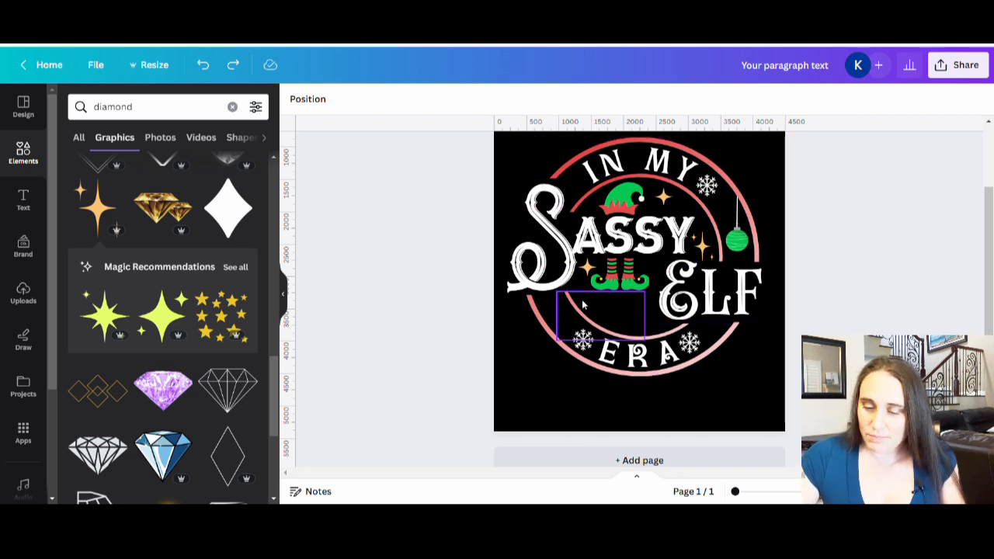
Search the graphics for "christmas" and try out the row of wrapped presents on the design
left_click(153, 106)
type("christmas")
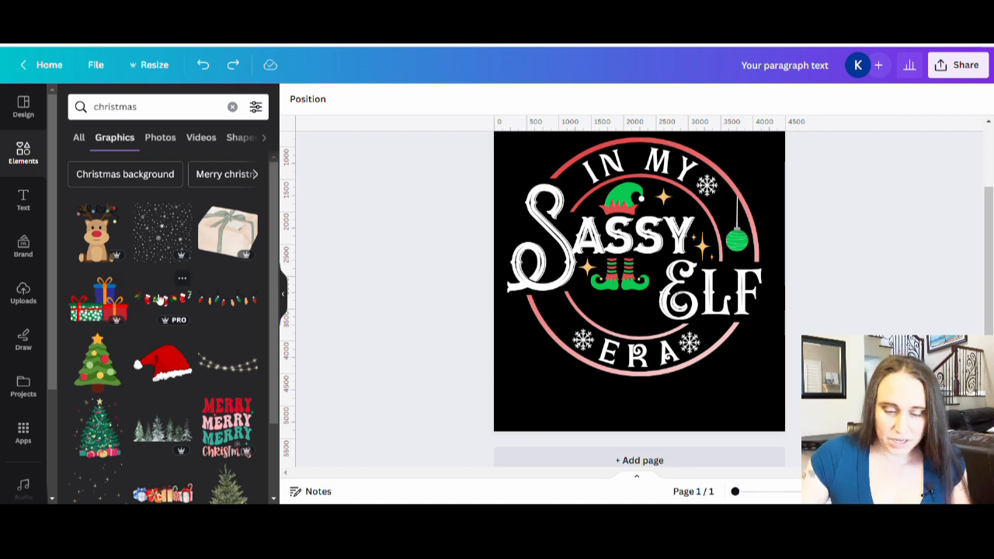
scroll(160, 301, "down", 3)
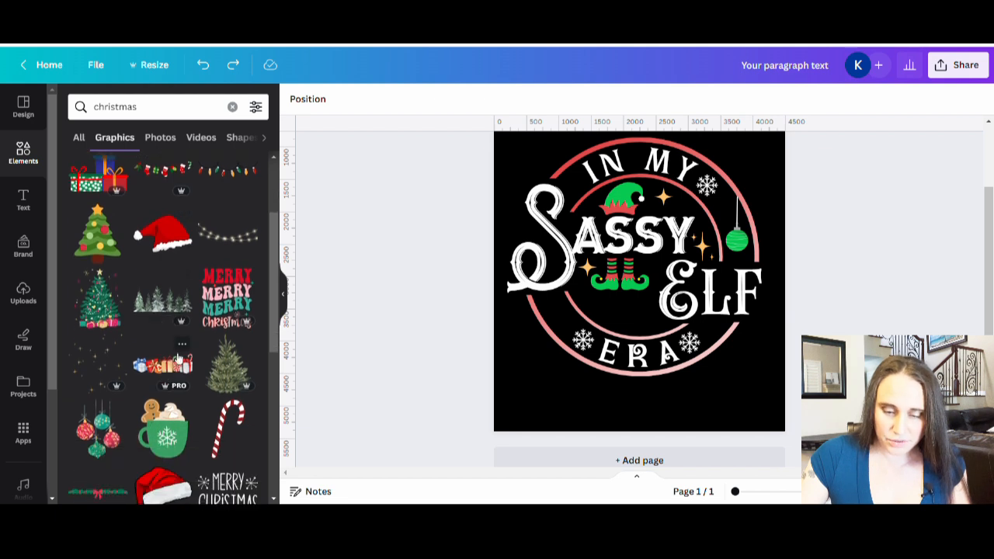
scroll(166, 373, "down", 2)
left_click(175, 312)
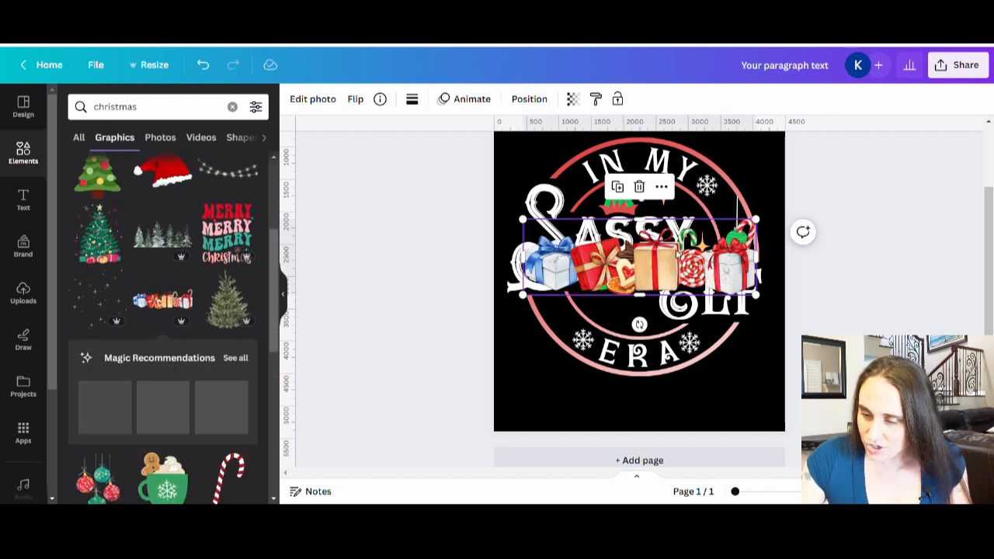
left_click_drag(760, 221, 155, 326)
Look through the Christmas graphics for another decoration that suits the elf design
scroll(169, 392, "down", 4)
scroll(178, 403, "down", 2)
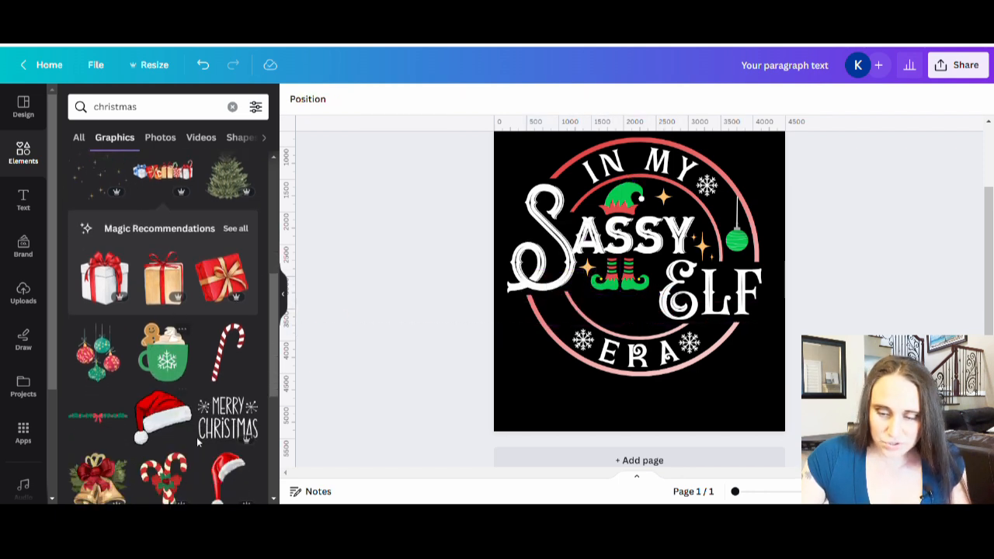
scroll(214, 343, "down", 5)
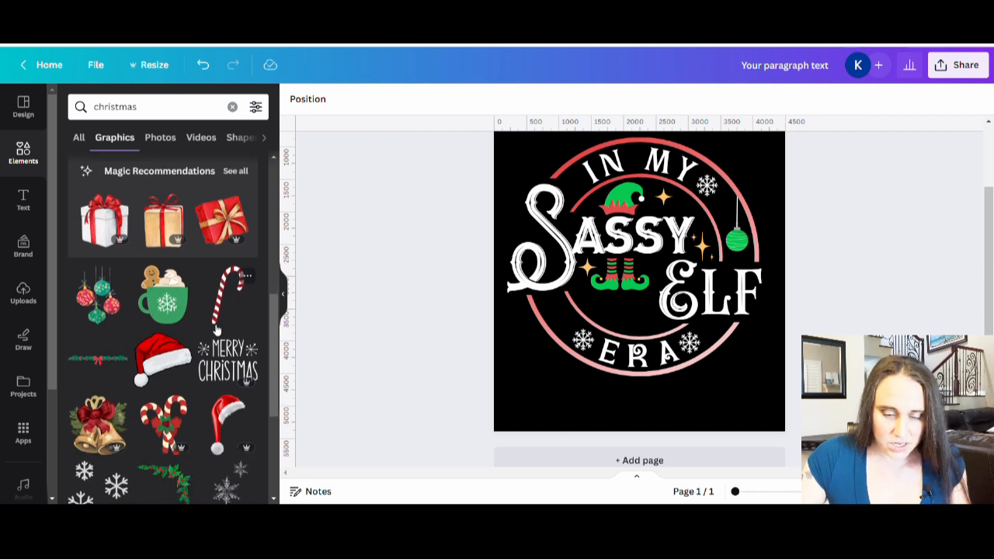
scroll(215, 351, "down", 3)
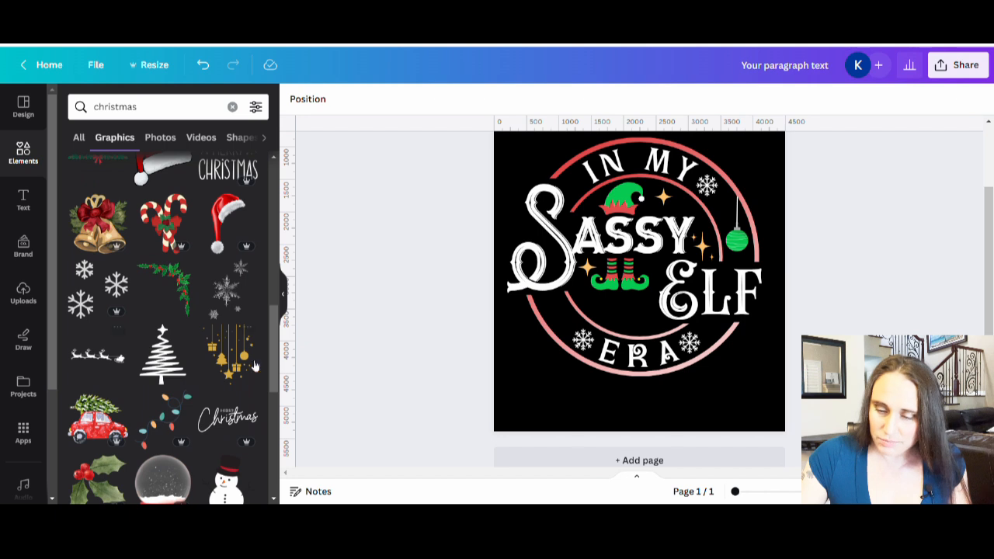
scroll(242, 365, "down", 2)
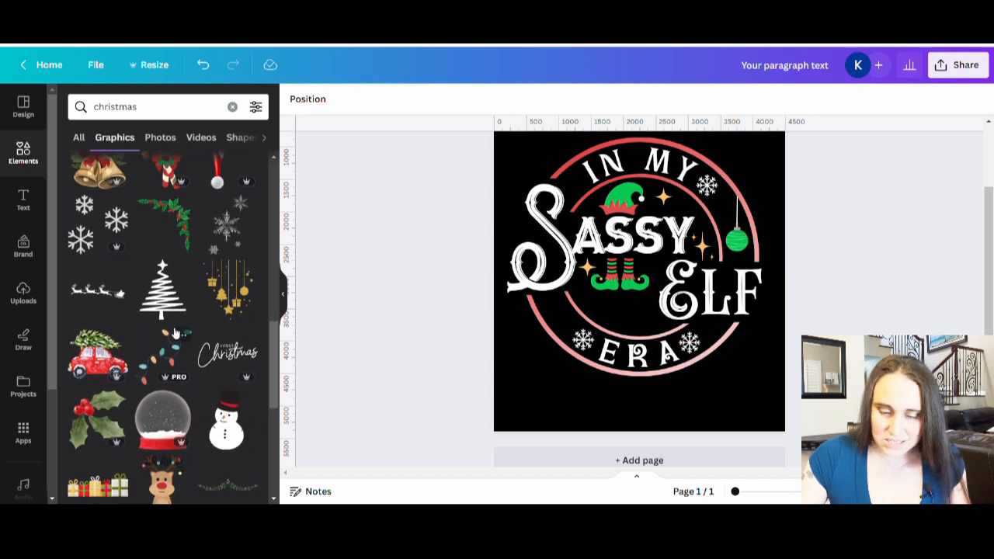
scroll(176, 333, "down", 2)
scroll(173, 365, "down", 6)
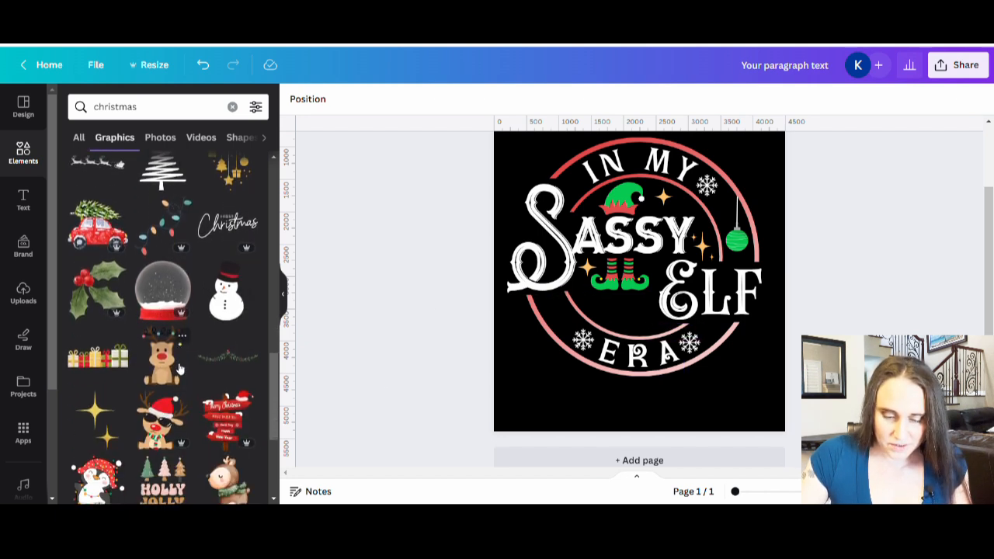
scroll(170, 391, "down", 6)
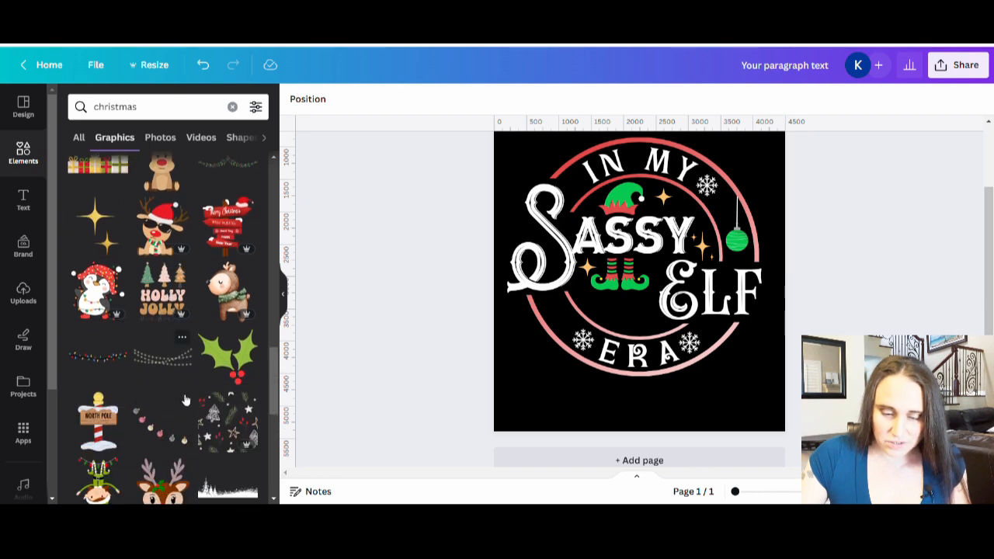
scroll(153, 376, "down", 8)
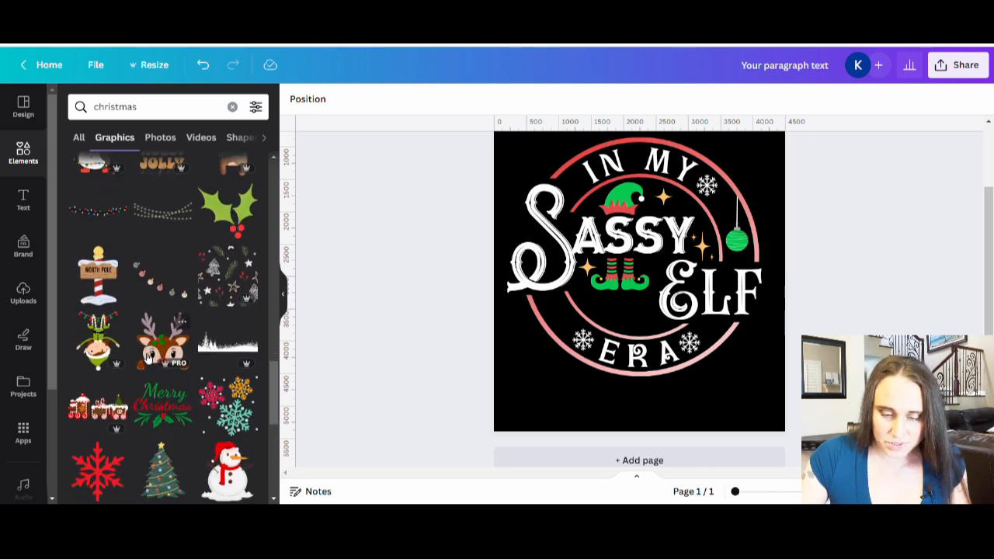
scroll(147, 381, "down", 6)
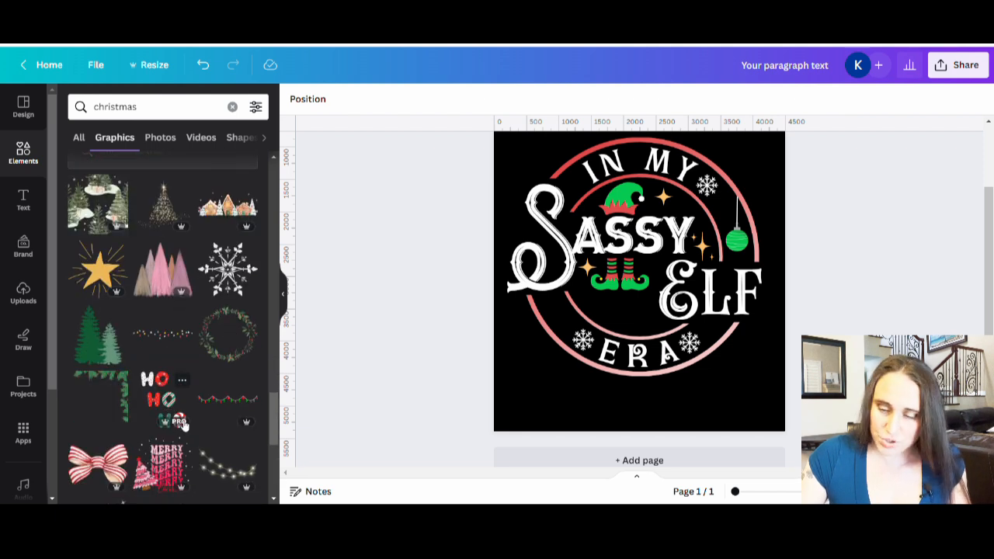
scroll(179, 423, "down", 6)
scroll(193, 412, "down", 6)
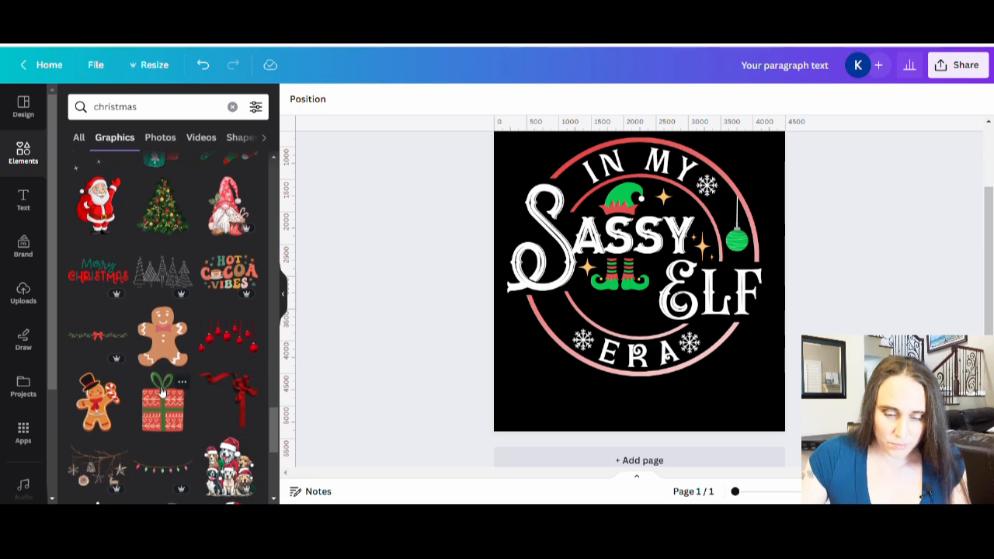
scroll(163, 403, "down", 4)
scroll(172, 435, "down", 6)
scroll(175, 443, "down", 9)
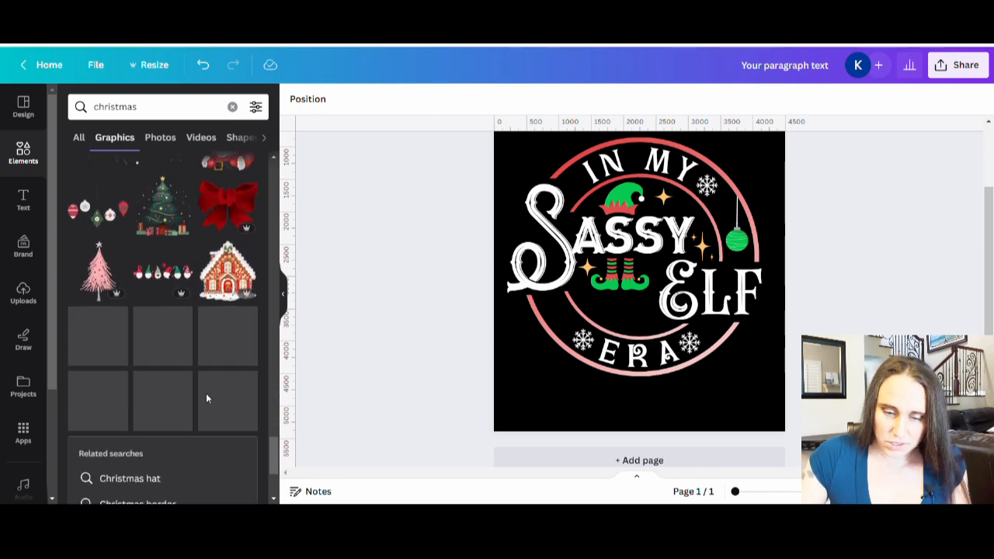
scroll(203, 380, "down", 3)
scroll(199, 370, "down", 1)
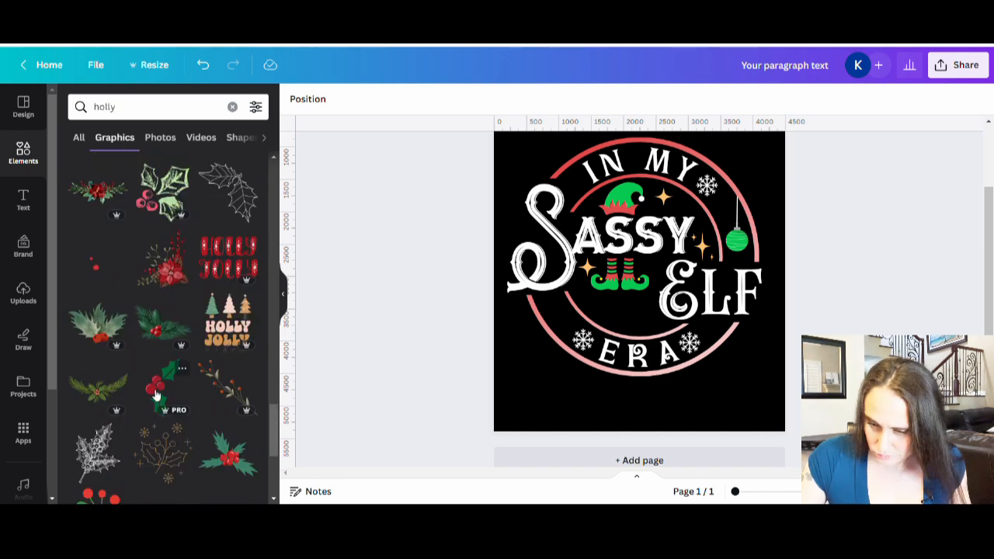
Add a holly sprig with red berries from a "holly" search, then rotate and shrink it to fit below the elf boots
left_click(155, 396)
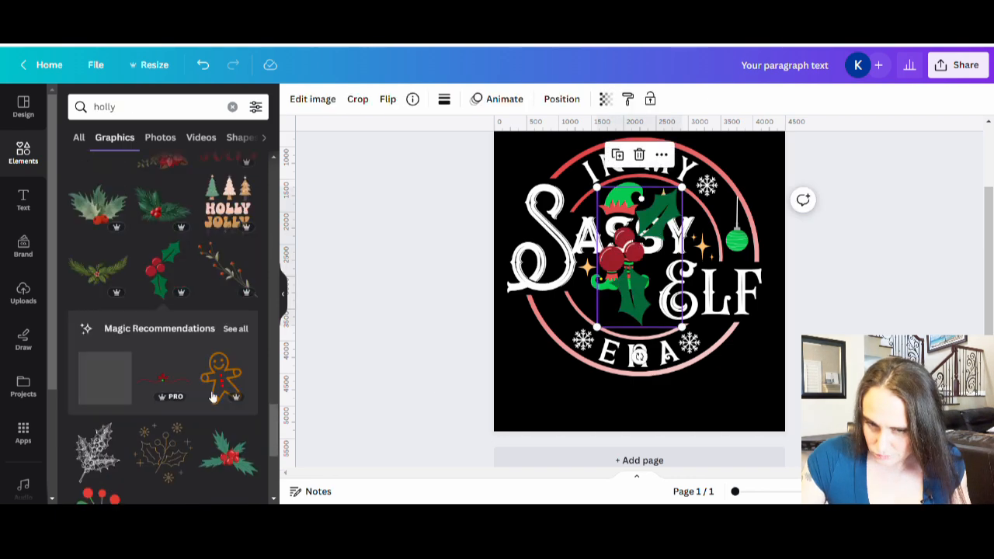
left_click_drag(638, 358, 750, 222)
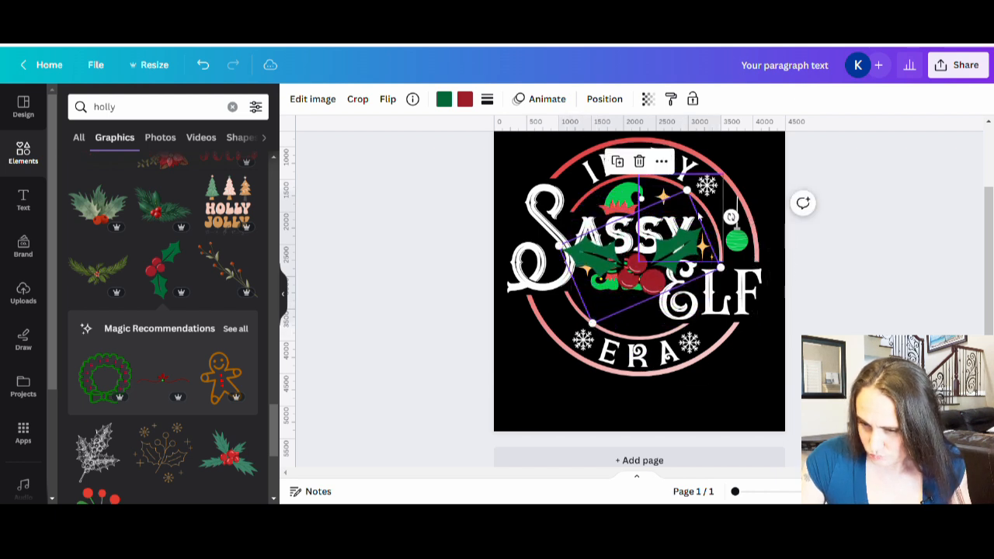
left_click_drag(688, 193, 625, 327)
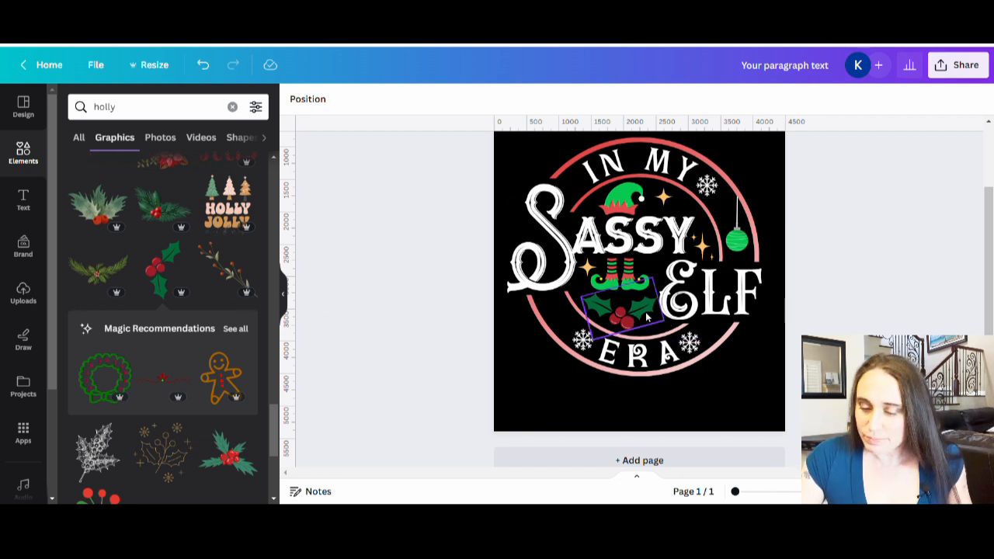
Recolor the holly leaves to the elf hat's bright green and the berries to the lighter coral red
left_click(614, 316)
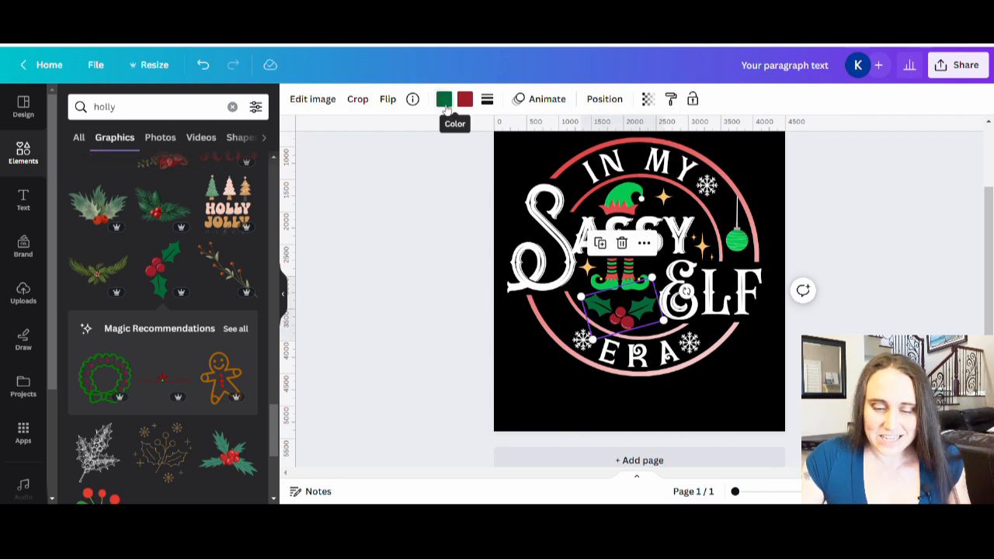
left_click(443, 99)
left_click(179, 177)
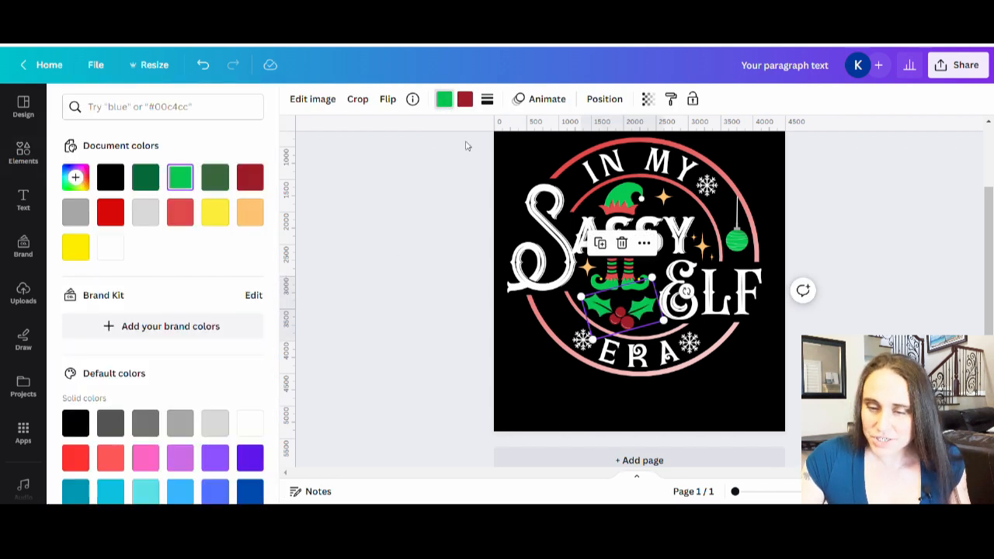
left_click(465, 98)
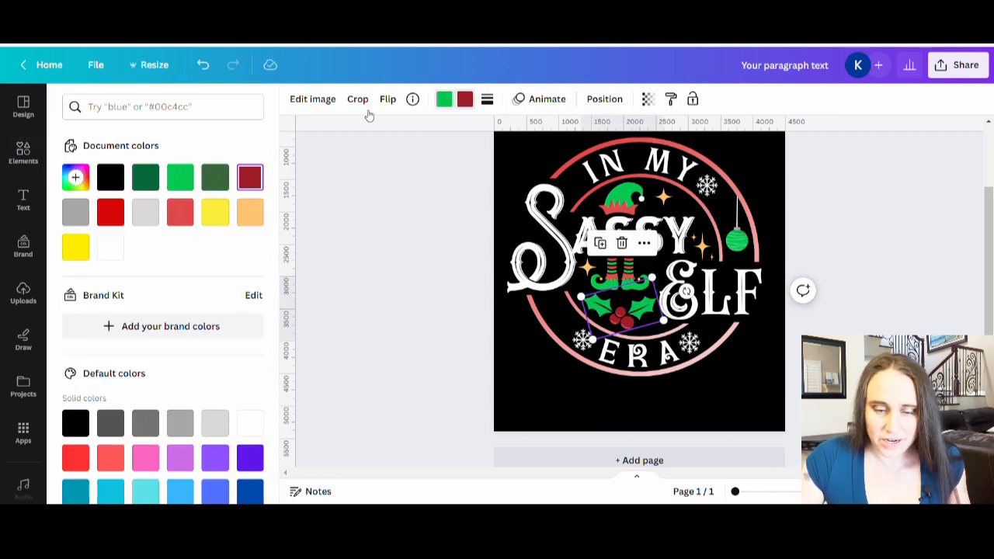
left_click(179, 212)
left_click(796, 378)
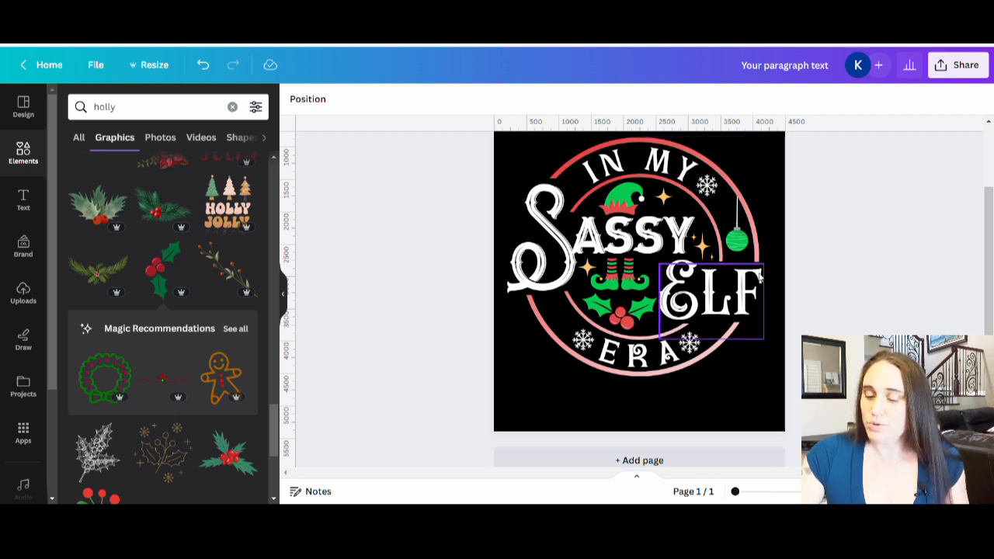
Recolor the sparkle cluster beside SASSY and the two sparkles near the elf hat and boots to white
left_click(702, 244)
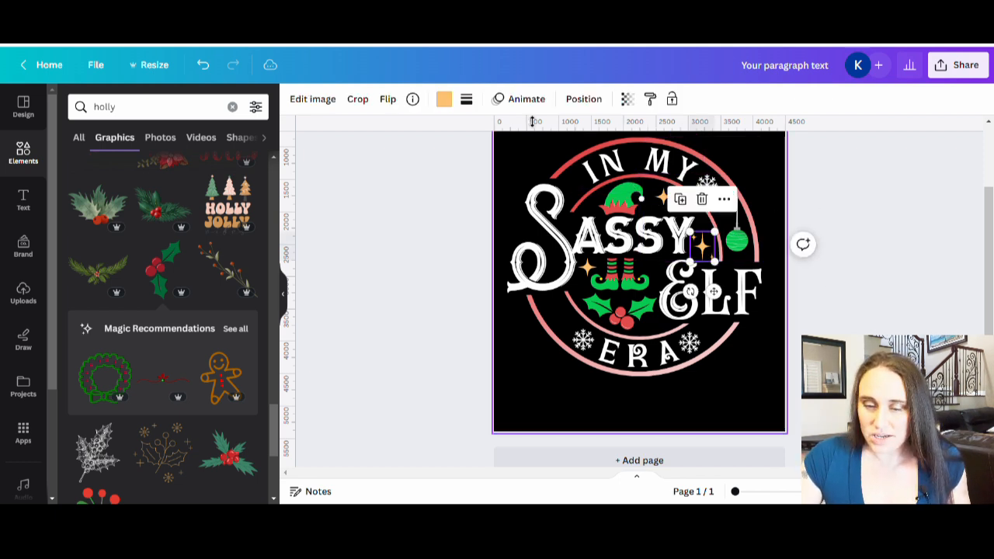
left_click(443, 101)
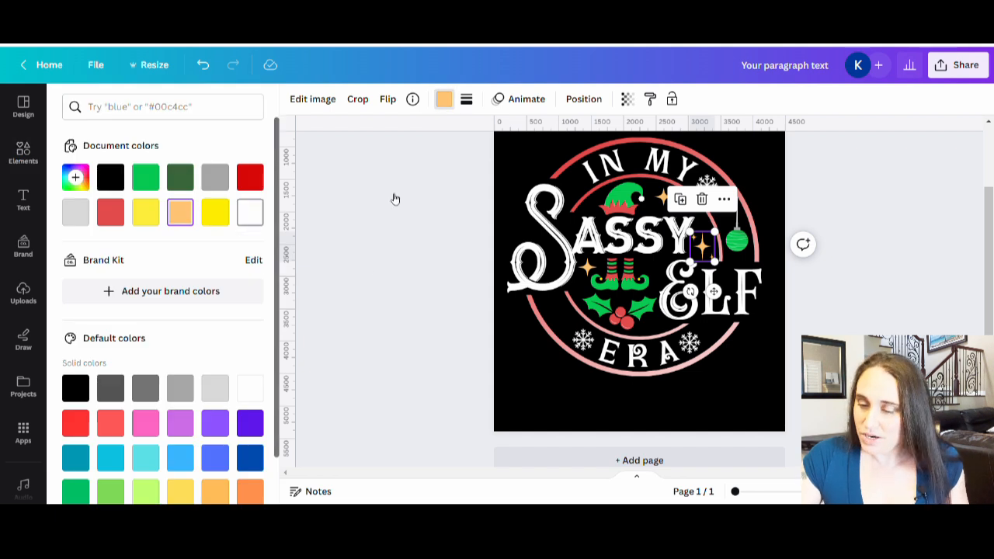
left_click(250, 211)
left_click(661, 201)
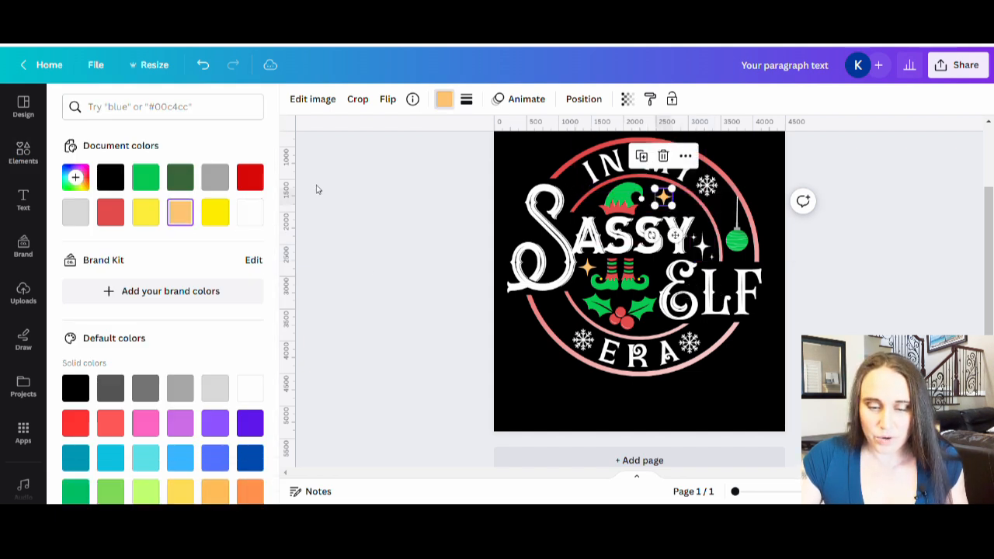
left_click(250, 211)
left_click(588, 266)
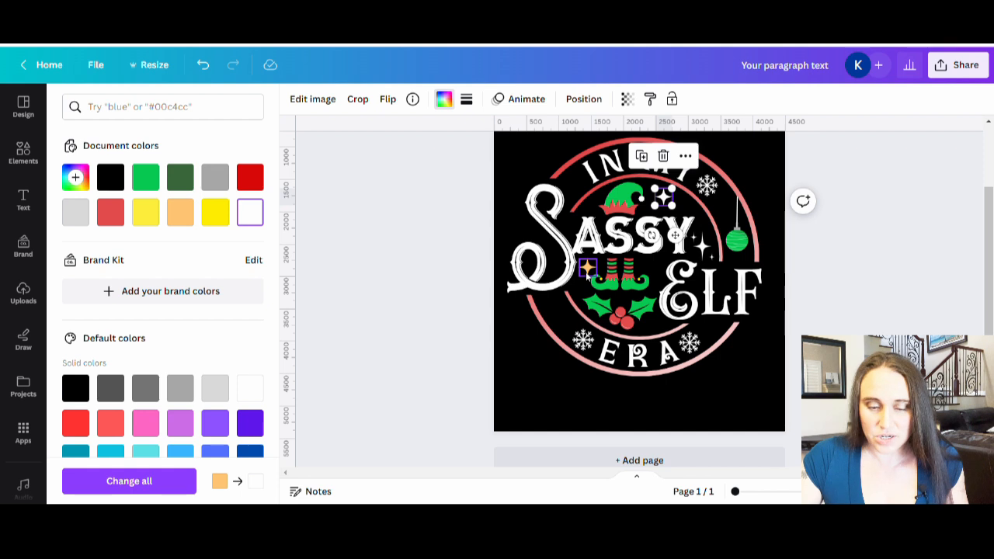
left_click(250, 211)
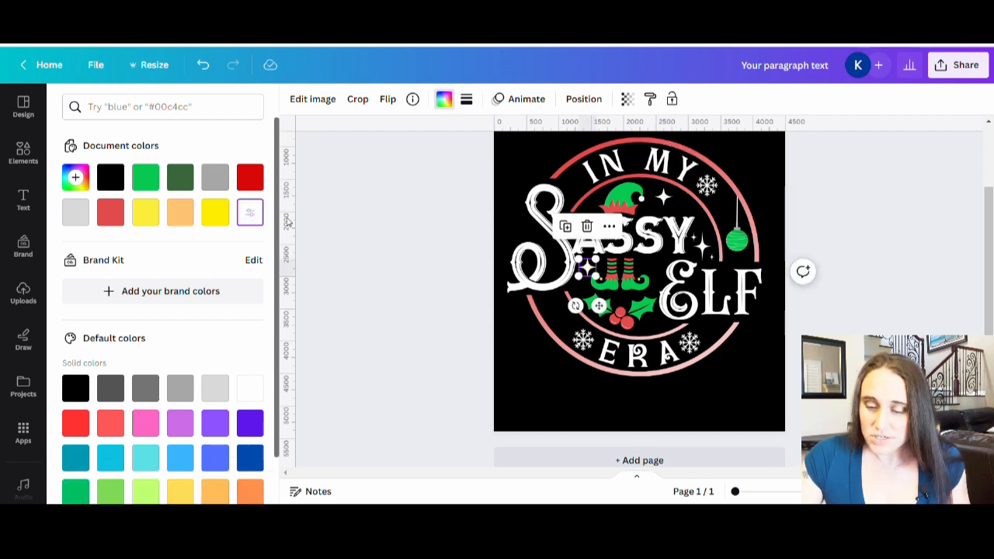
left_click(370, 249)
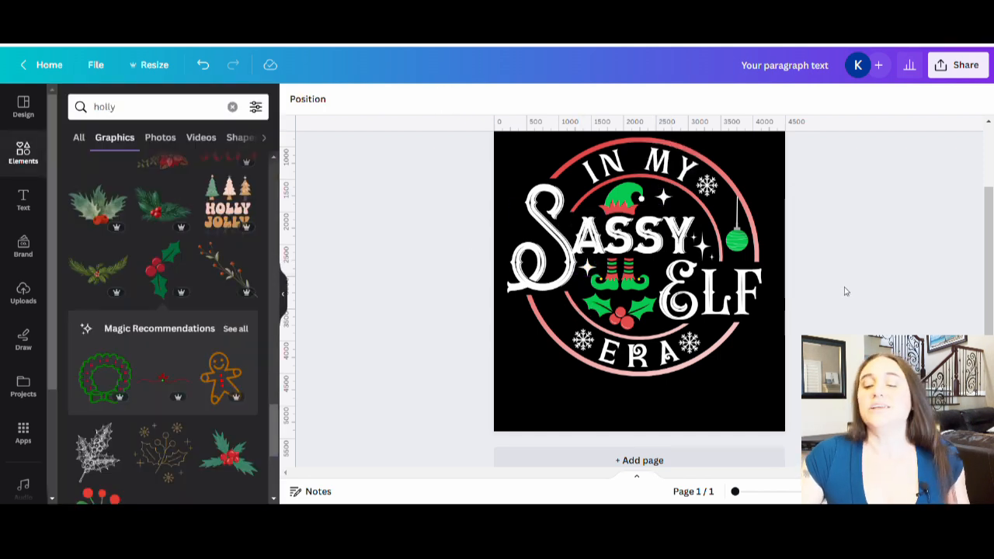
Select all elements of the design and group them
scroll(842, 290, "up", 2)
scroll(907, 308, "down", 2)
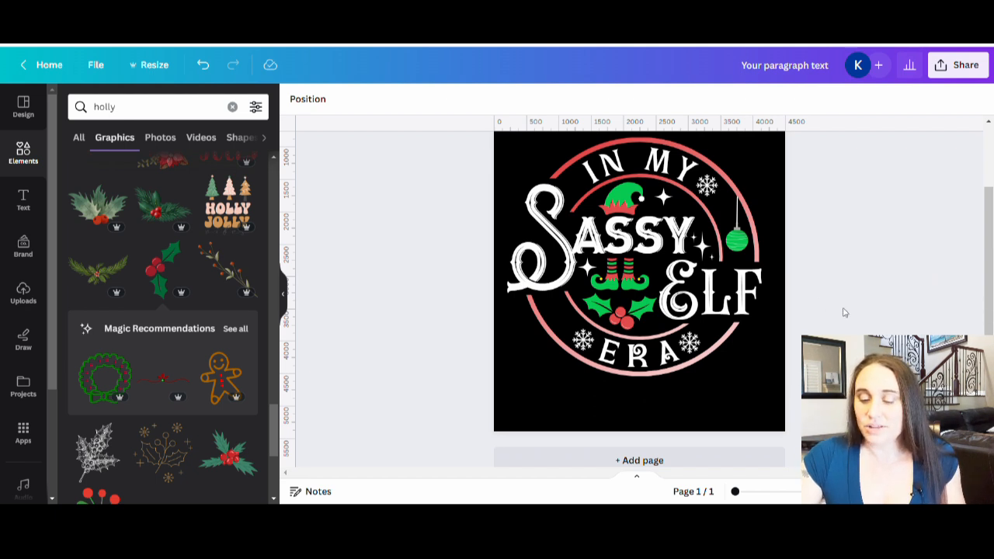
scroll(843, 313, "up", 2)
scroll(841, 313, "down", 1)
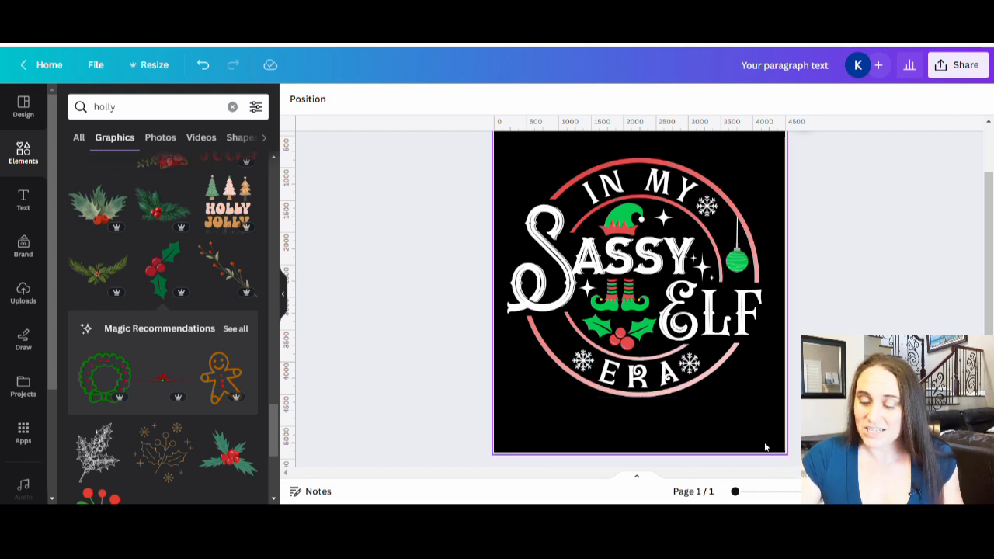
left_click_drag(781, 444, 465, 139)
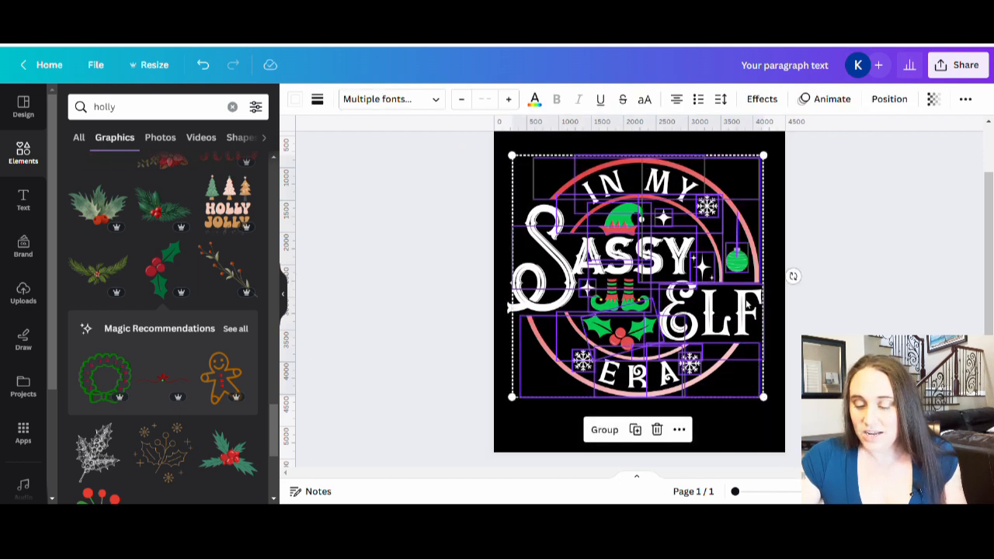
left_click(606, 430)
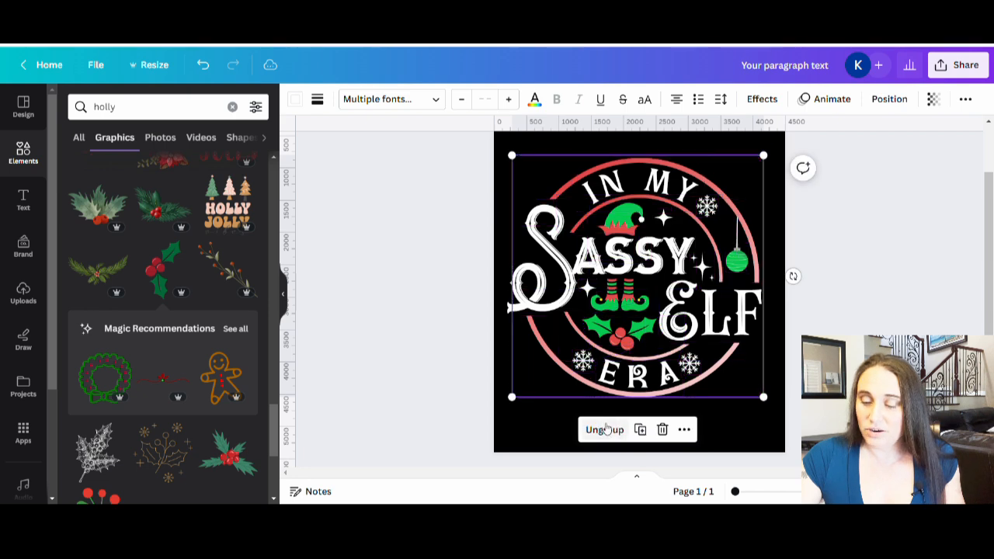
left_click(821, 284)
Move the grouped design toward the canvas's upper-left corner and scale it up to nearly fill the canvas width
left_click_drag(746, 346, 784, 335)
scroll(746, 330, "up", 2)
left_click_drag(659, 324, 622, 298)
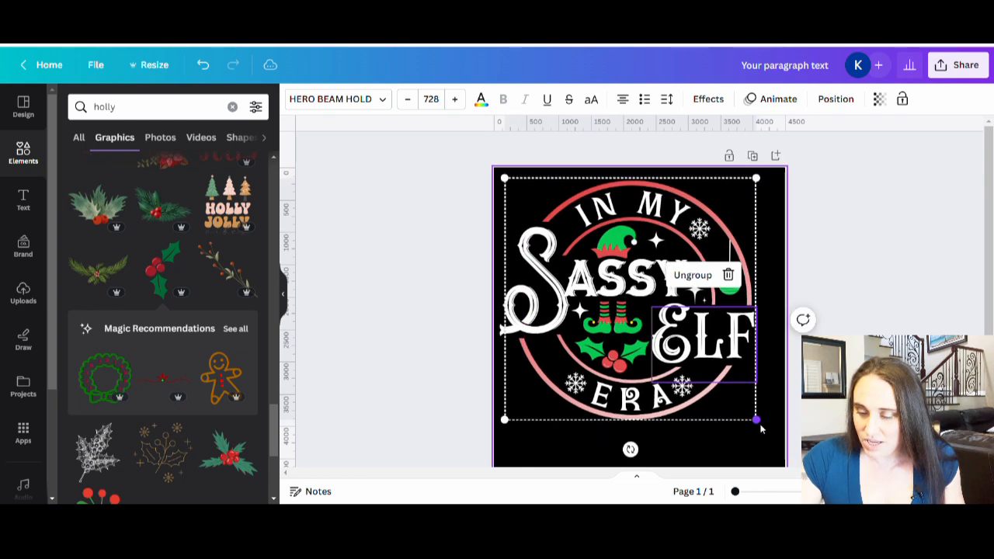
left_click_drag(759, 419, 779, 451)
left_click(795, 436)
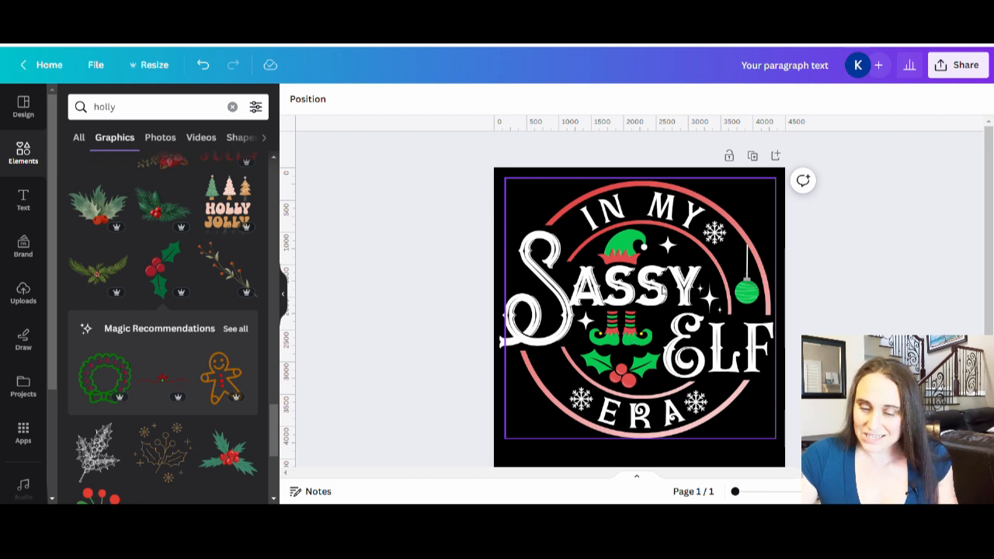
left_click(507, 439)
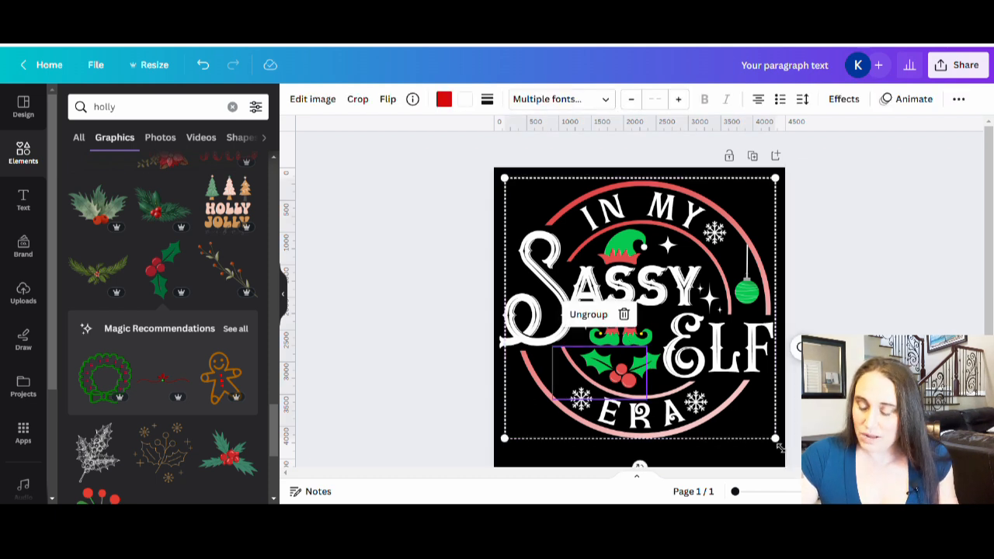
left_click_drag(775, 438, 769, 435)
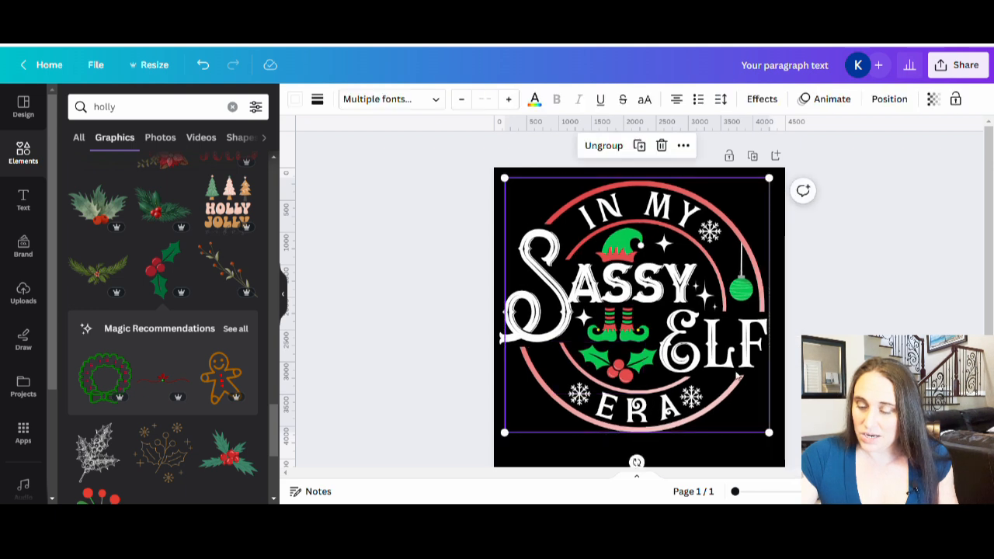
left_click(312, 340)
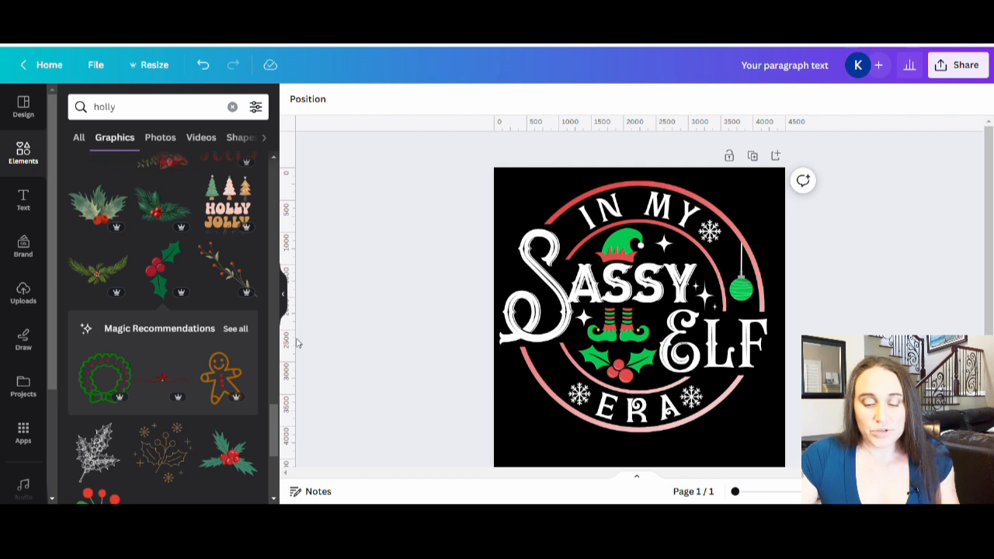
Place a vertical guide at 2250 px and add a red circle enlarged and positioned over the design's outer ring
left_click_drag(298, 343, 651, 371)
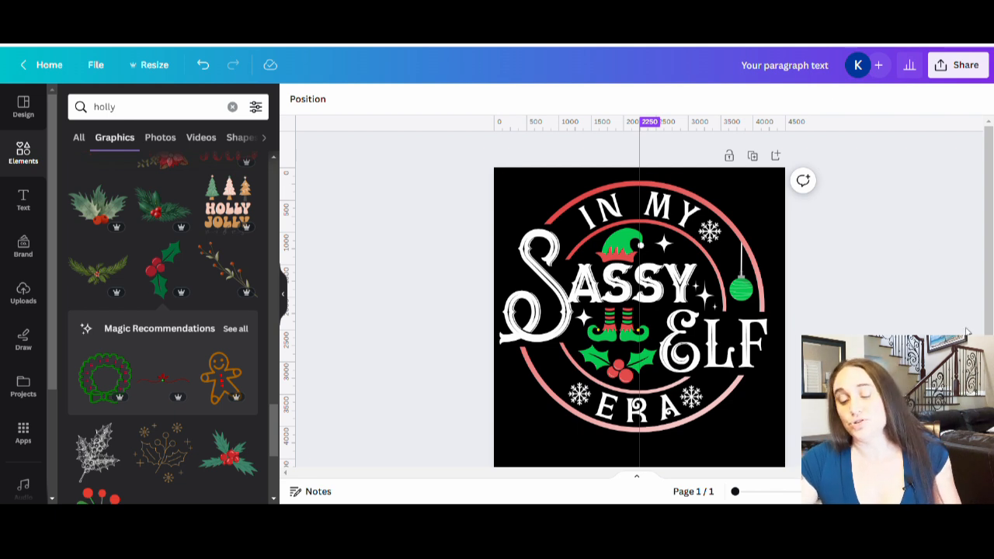
key("c")
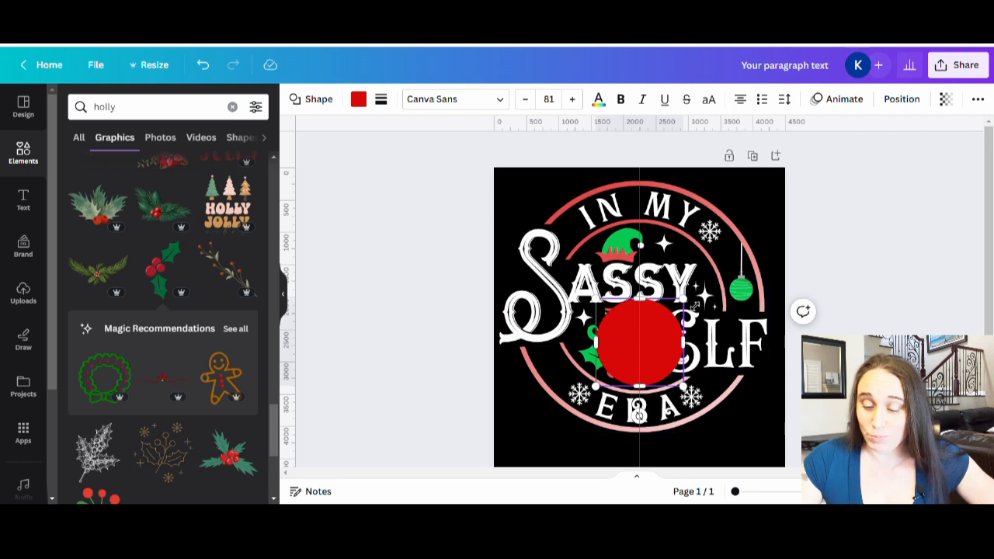
left_click_drag(686, 302, 955, 238)
left_click_drag(765, 288, 701, 346)
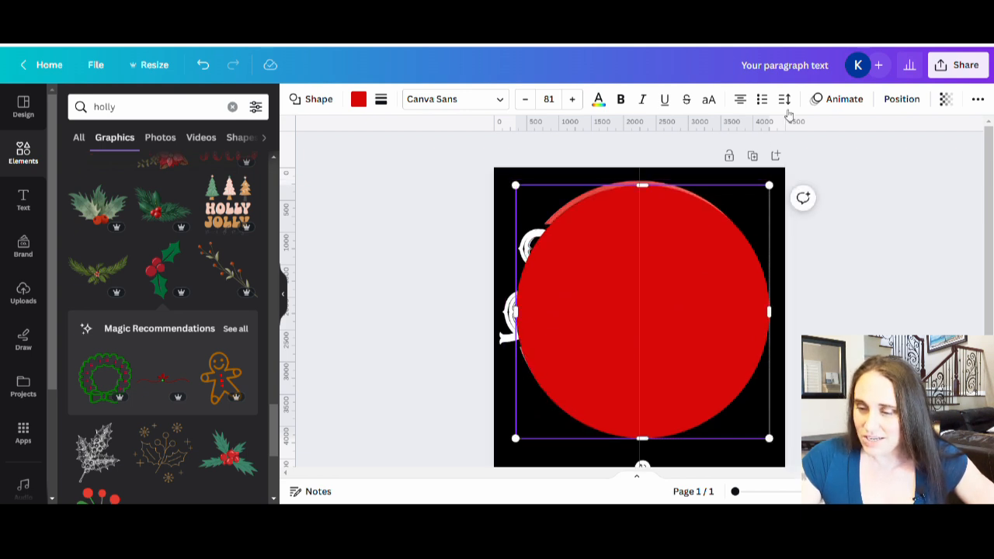
Lower the red circle's transparency value so the design shows through it
left_click(945, 101)
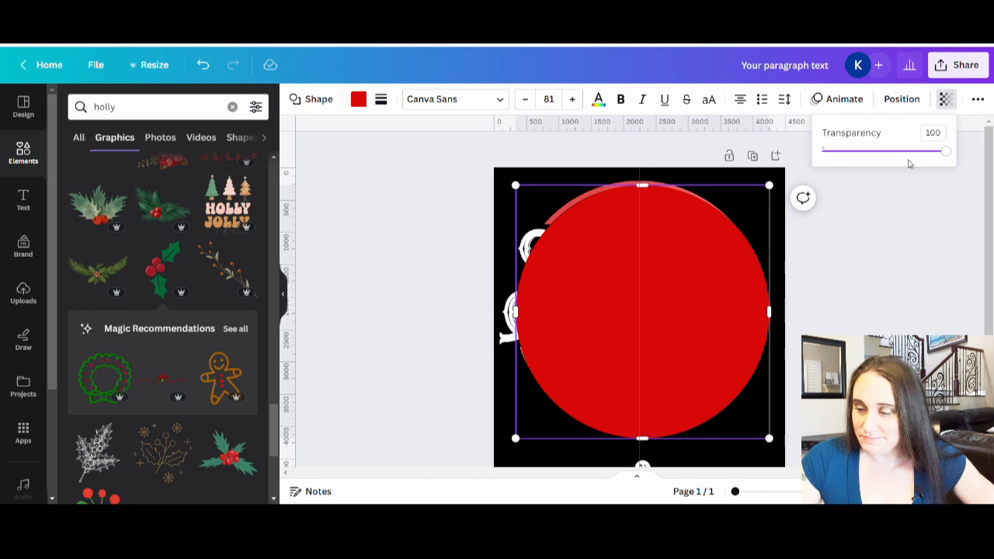
left_click_drag(905, 152, 900, 152)
left_click(957, 323)
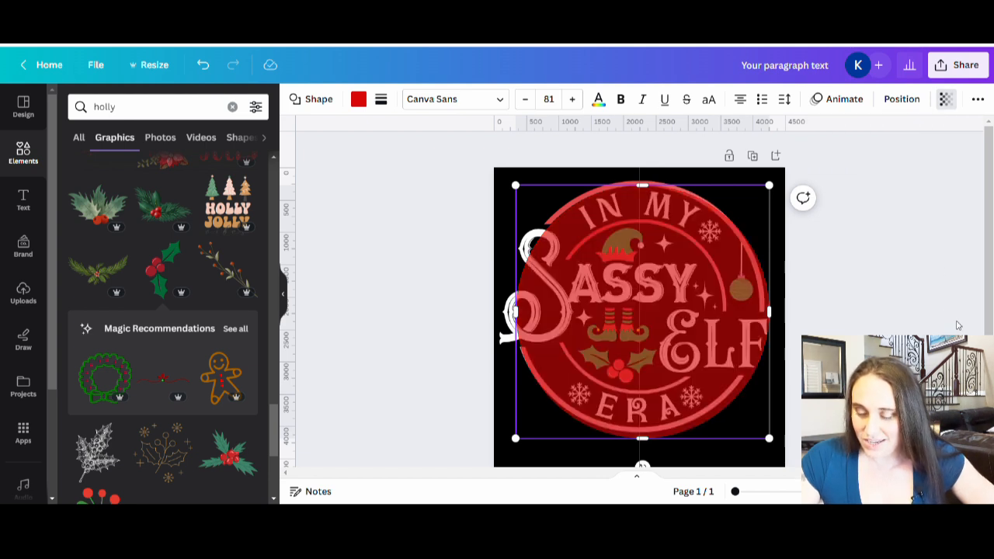
Nudge the grouped design to the right and enlarge it slightly so its outer ring matches the red circle
left_click(511, 188)
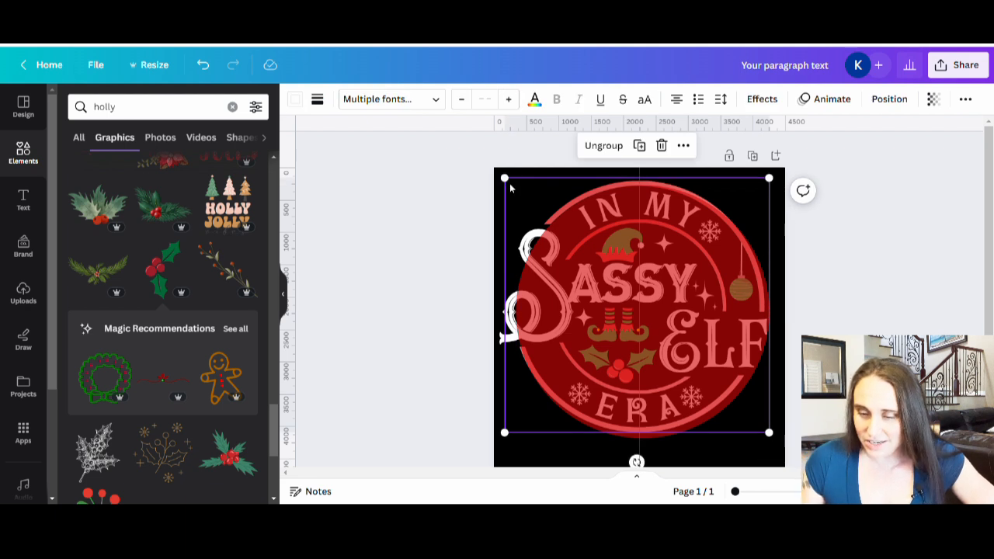
key("Right")
key("Right")
key("Right")
key("Right")
key("Right")
key("Right")
key("Right")
key("Right")
key("Right")
key("Right")
key("Right")
key("Right")
key("Right")
key("Right")
key("Right")
key("Right")
key("Right")
key("Right")
key("Right")
key("Right")
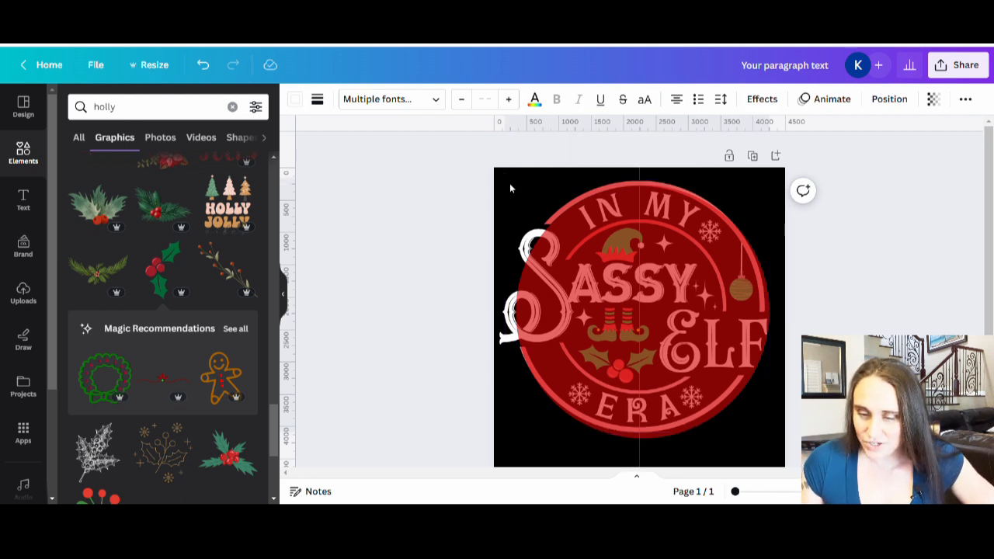
key("Right")
key("Right")
key("Right")
key("Right")
key("Right")
key("Right")
key("Right")
key("Right")
key("Right")
key("Right")
key("Right")
key("Right")
key("Right")
key("Right")
key("Right")
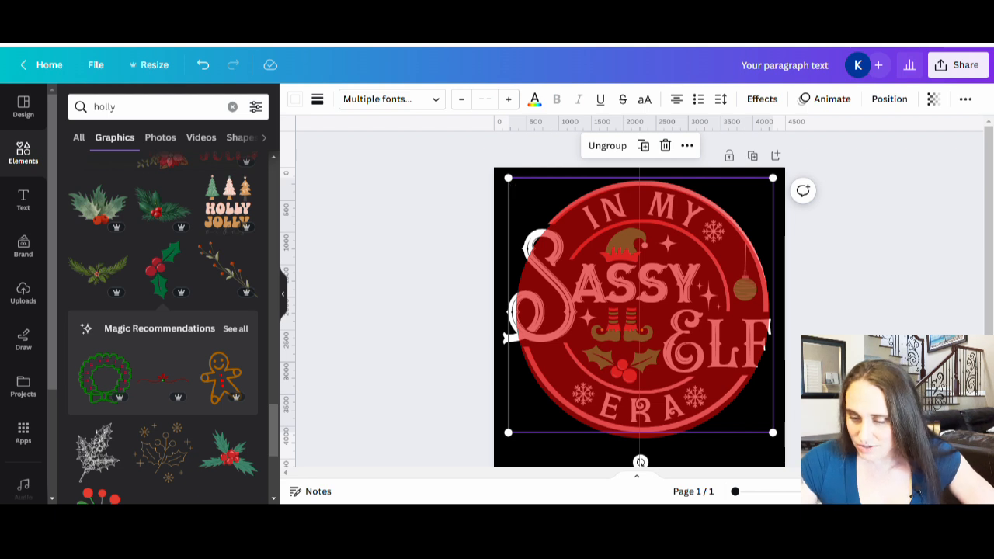
left_click(768, 436)
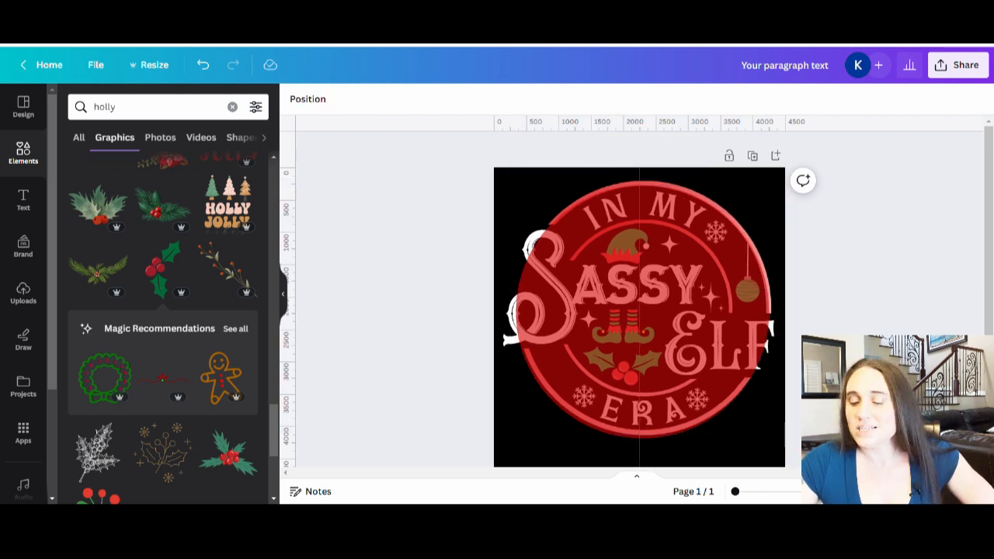
Remove the red helper circle and the vertical guide from the canvas
left_click_drag(689, 382, 2, 75)
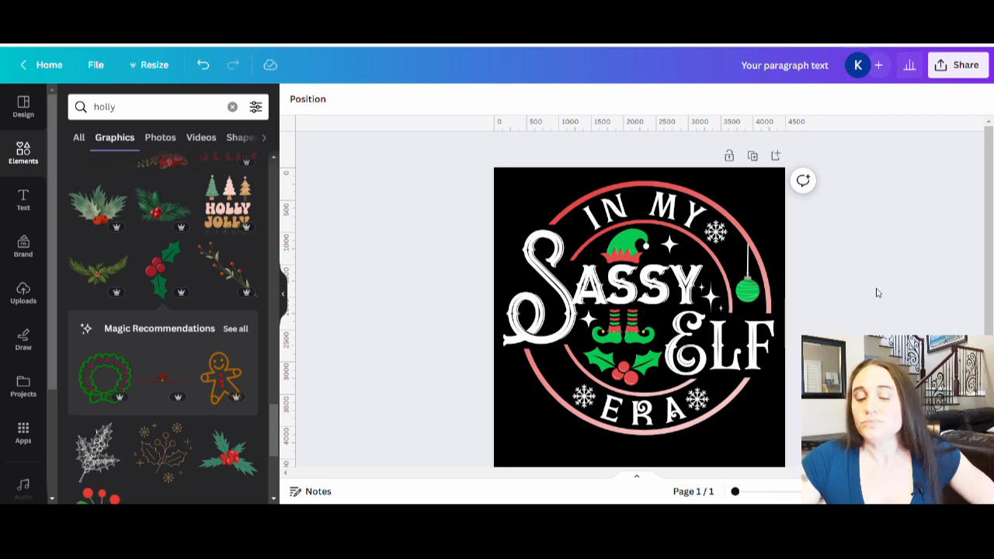
scroll(898, 277, "down", 2)
scroll(922, 289, "up", 2)
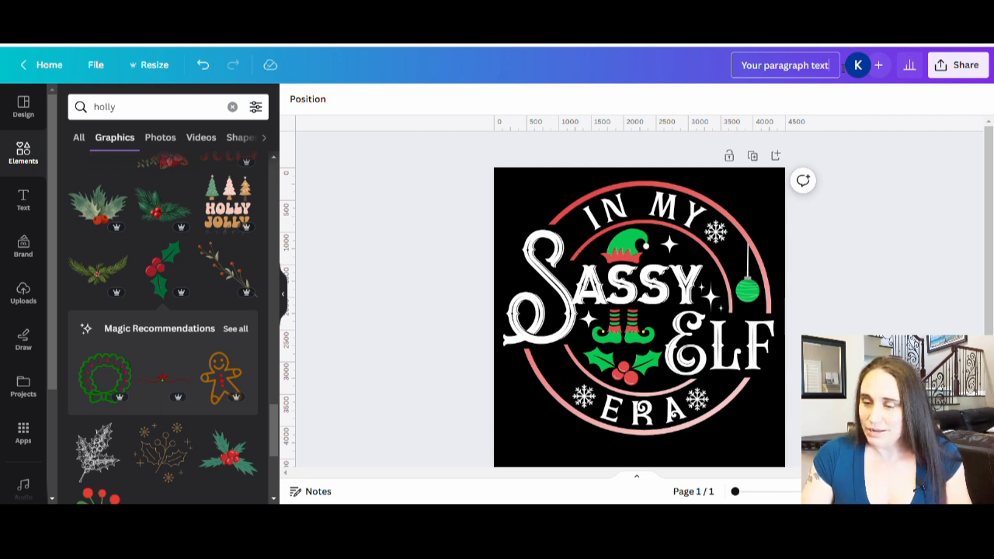
Rename the design as "In my sassy elf era"
key("BackSpace")
key("BackSpace")
key("BackSpace")
key("BackSpace")
key("BackSpace")
key("BackSpace")
key("BackSpace")
key("BackSpace")
key("BackSpace")
key("BackSpace")
key("BackSpace")
key("BackSpace")
key("BackSpace")
key("BackSpace")
key("BackSpace")
key("BackSpace")
key("BackSpace")
key("BackSpace")
key("BackSpace")
type("In my sas")
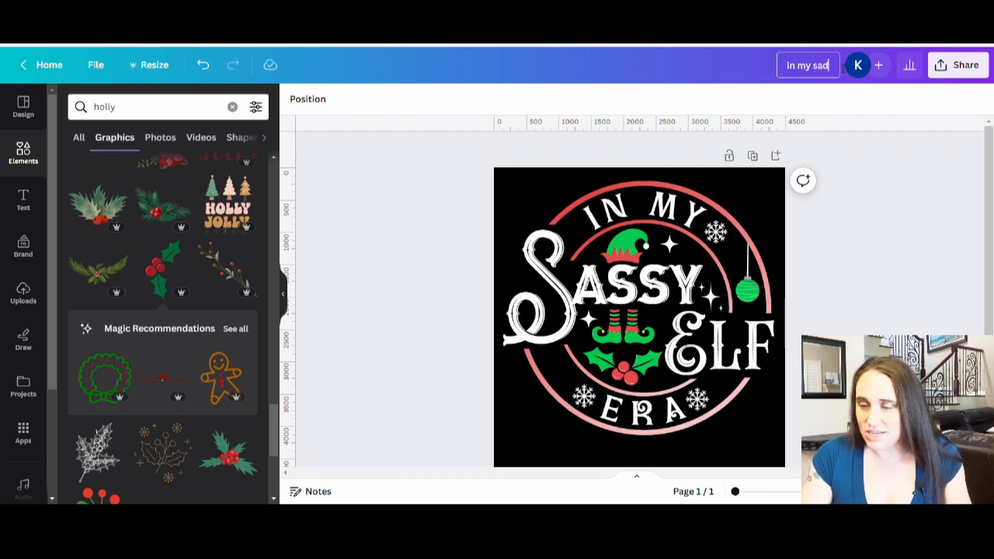
type("sy elf")
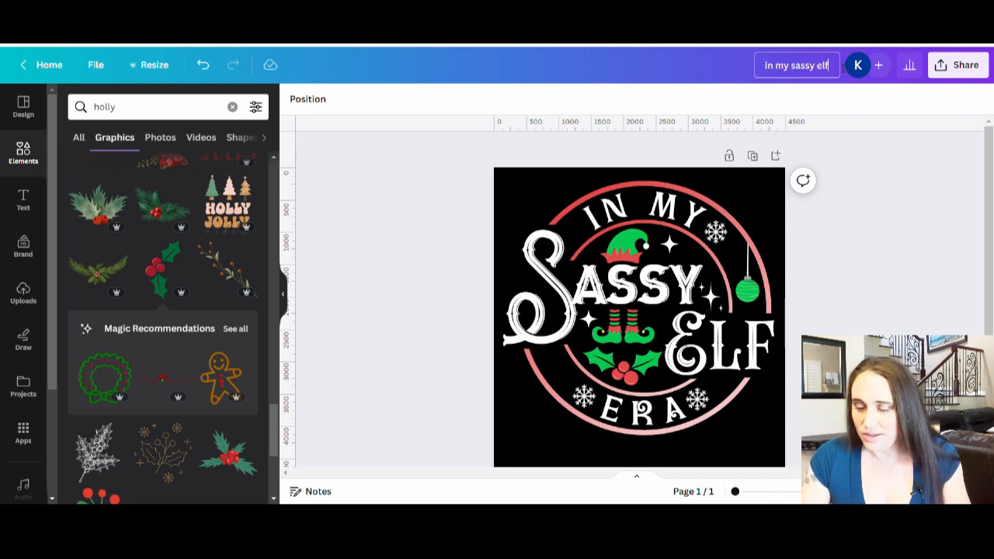
type(" era")
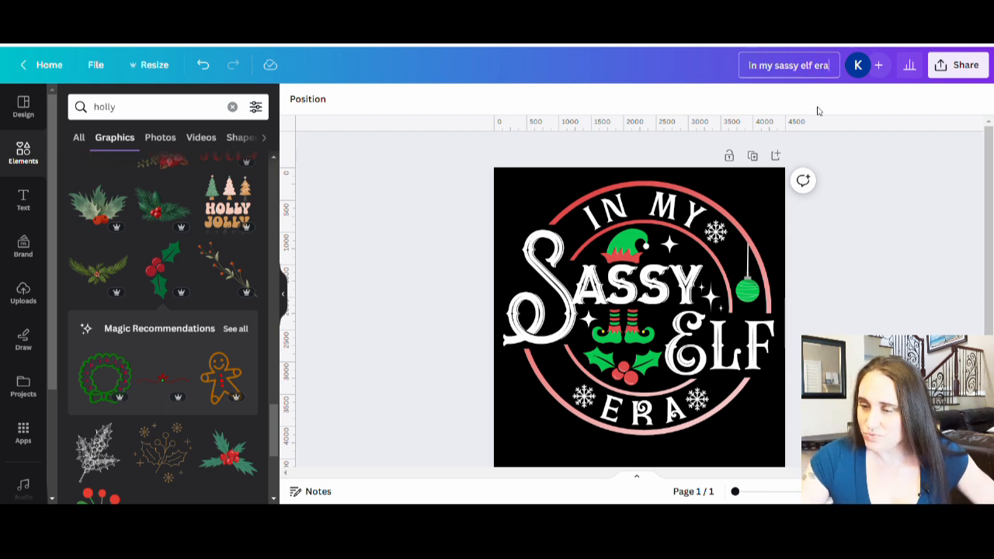
Download the design as a PNG at size 1 with a transparent background, and dismiss the download confirmation
left_click(939, 66)
left_click(761, 391)
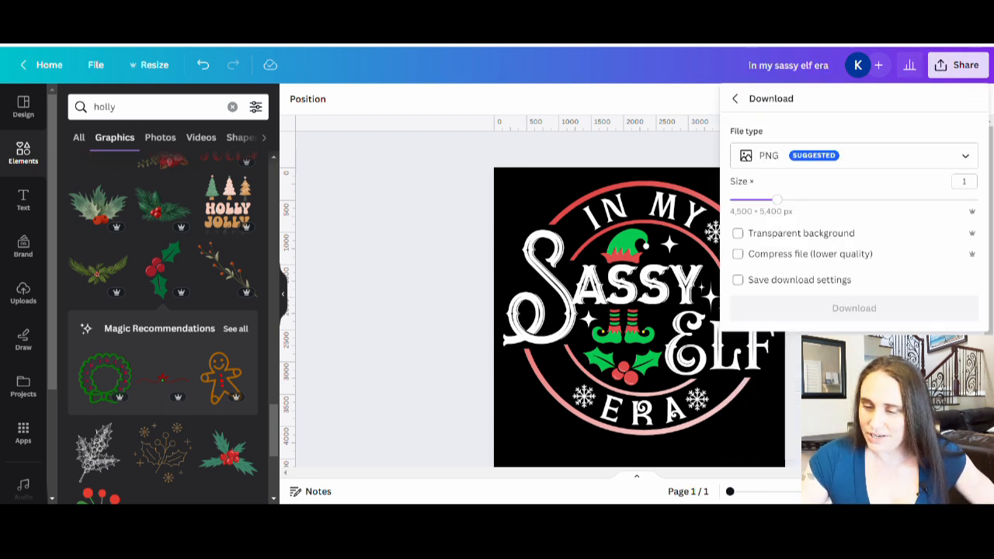
left_click(812, 232)
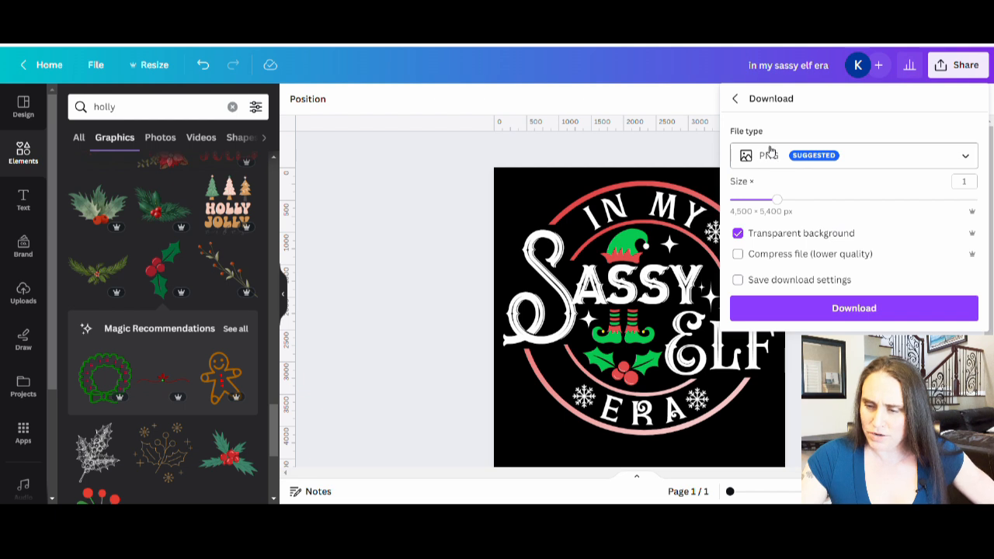
left_click(863, 311)
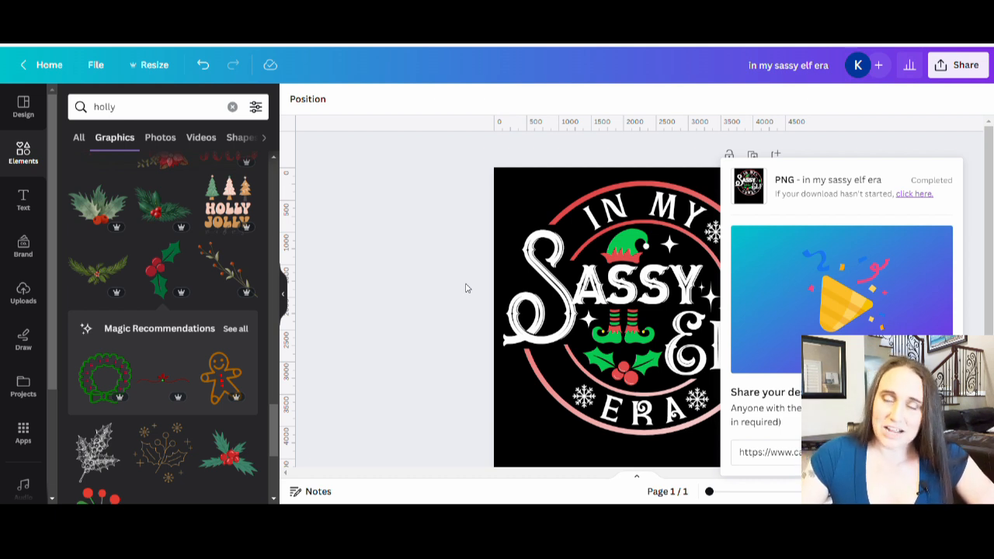
left_click(463, 287)
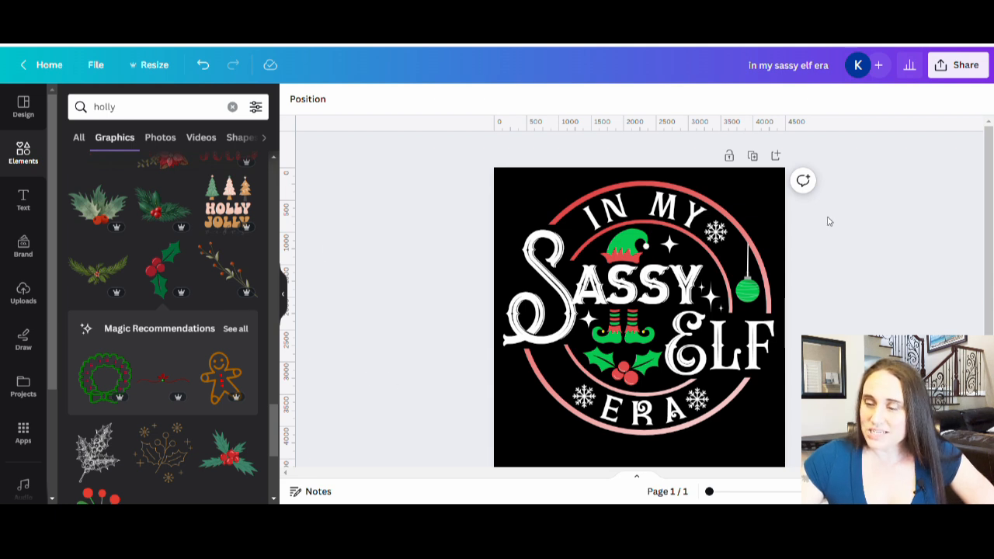
Reopen the PNG download settings and set the export size multiplier to 1.5
left_click(957, 66)
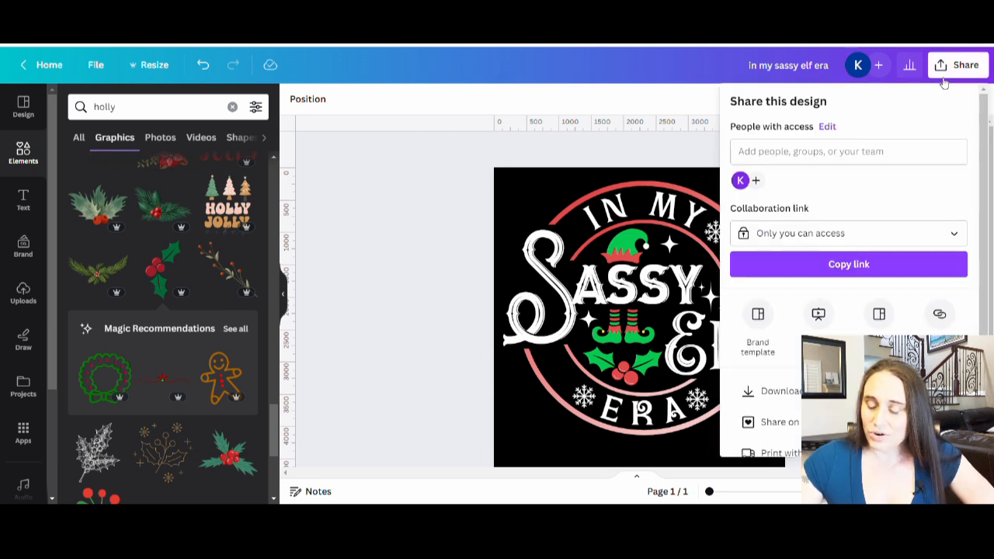
left_click(779, 391)
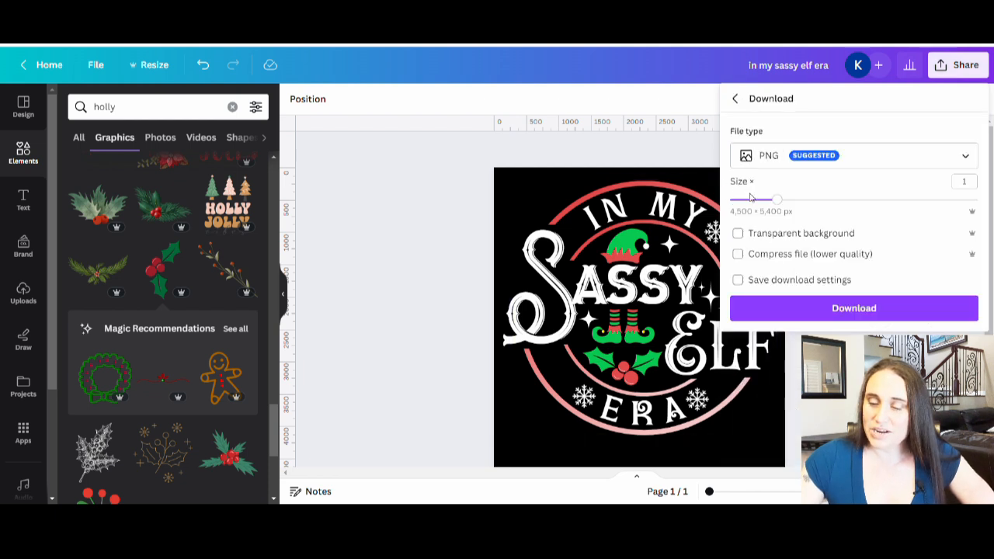
left_click(971, 186)
left_click(972, 186)
type(".5")
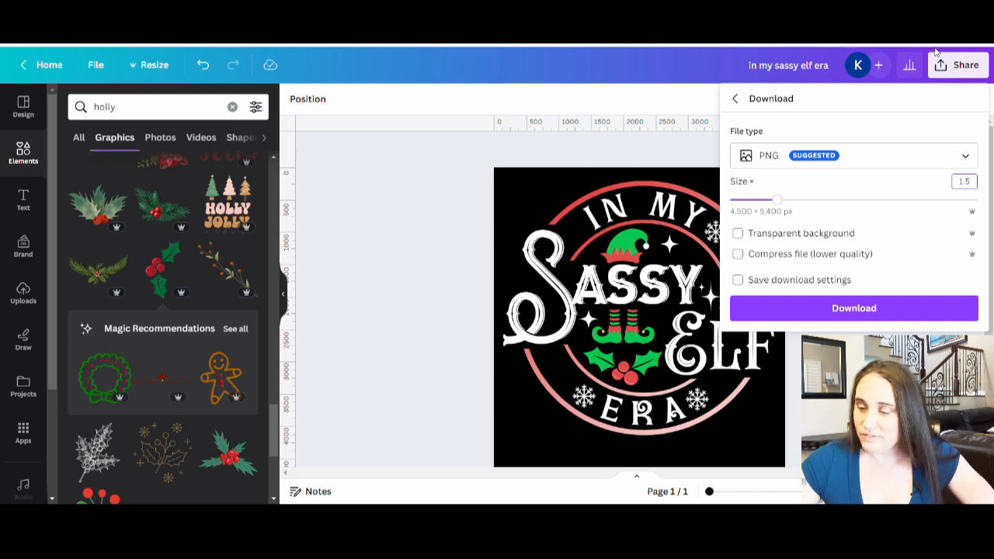
left_click(932, 215)
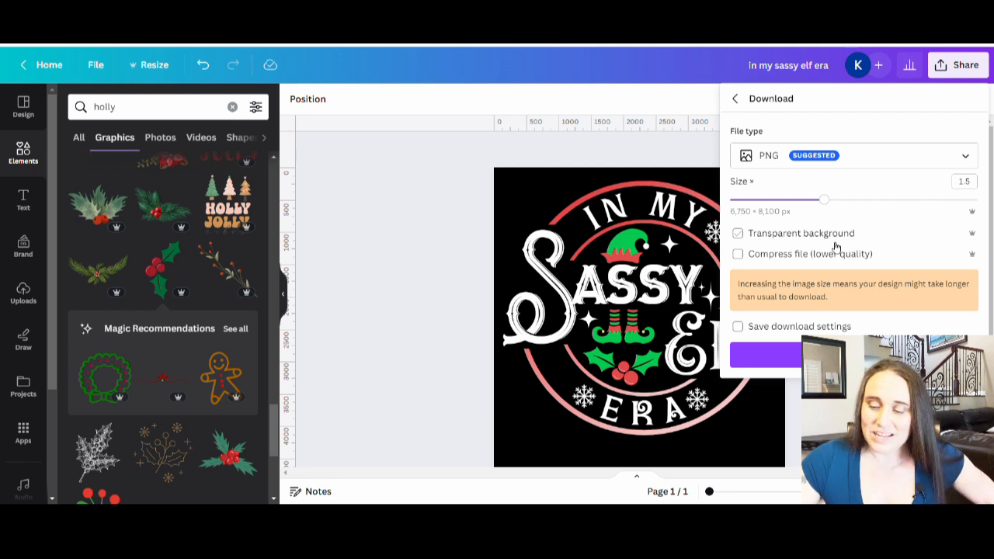
Set the PNG export size multiplier back to 1
left_click(964, 181)
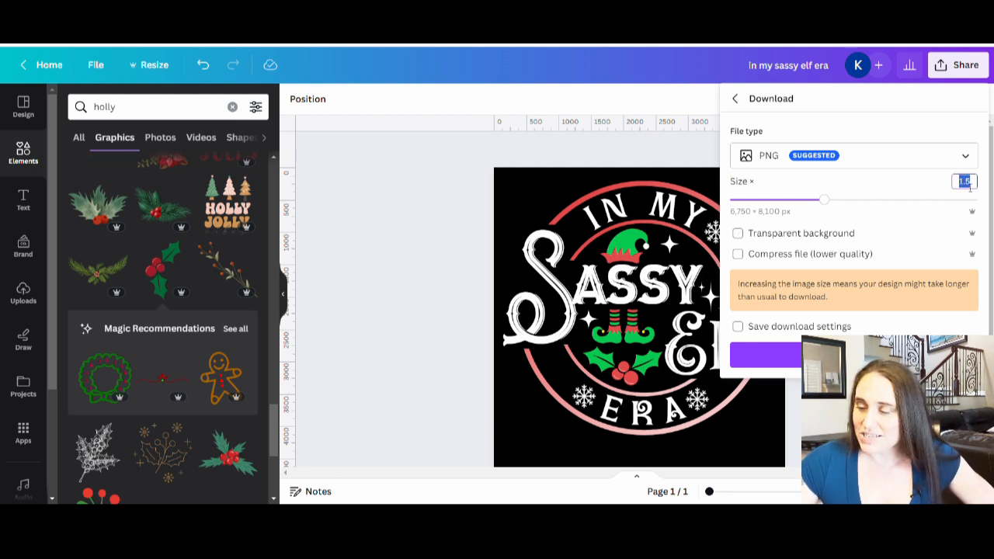
type("1")
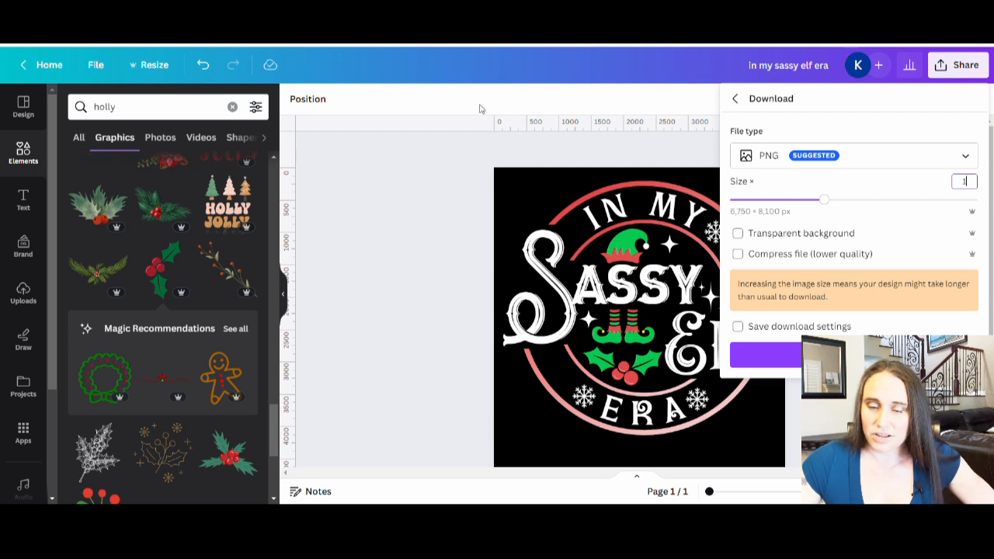